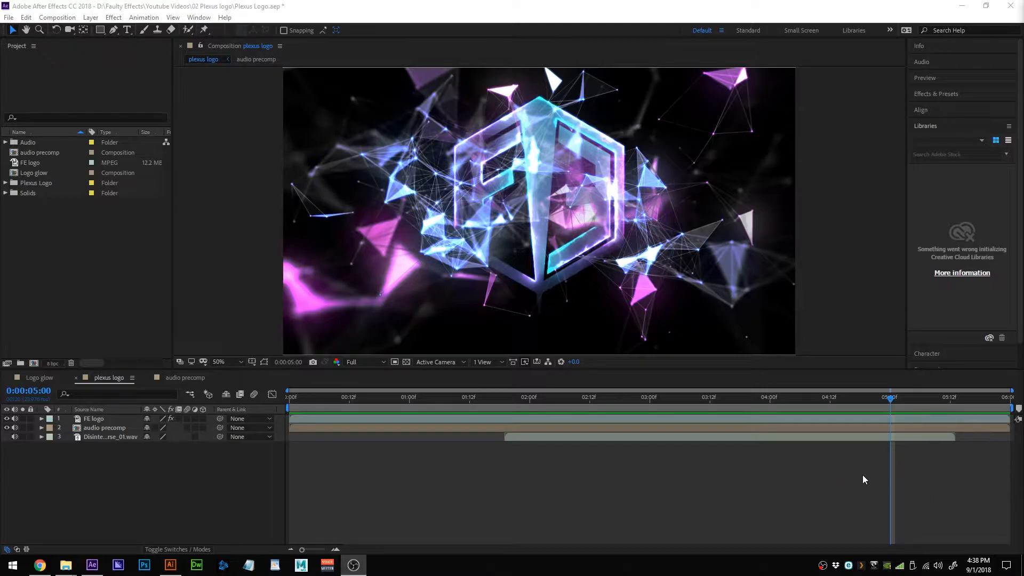
Preview the finished plexus logo animation, then return to about four seconds.
{"action": "left_click", "coordinate": [891, 395]}
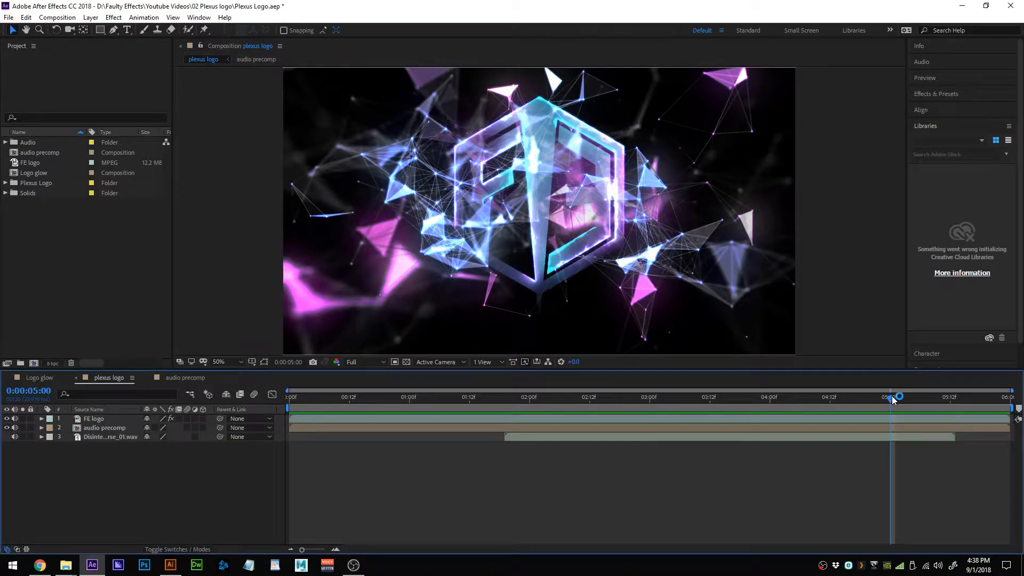
{"action": "key", "text": "space"}
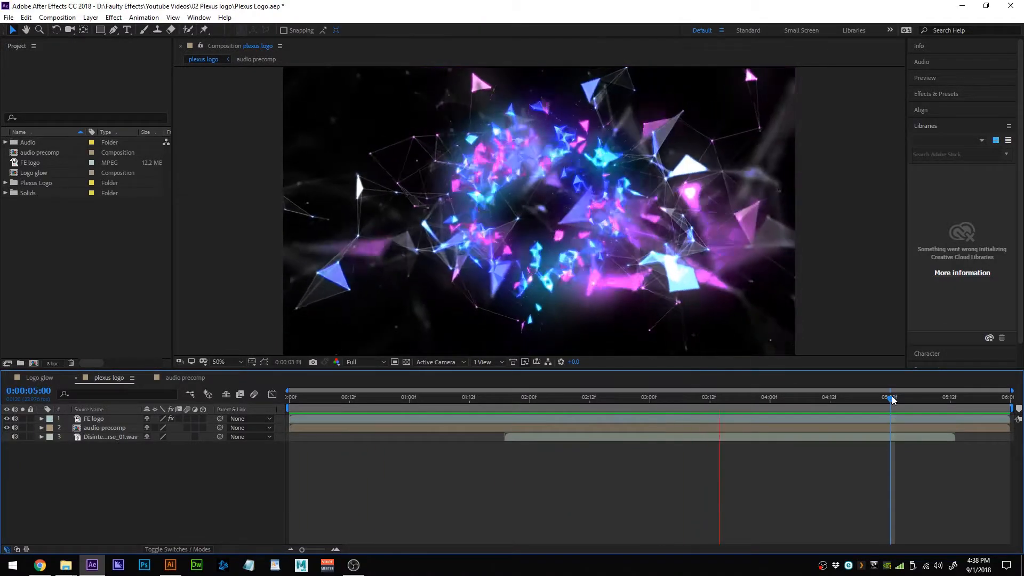
{"action": "key", "text": "space"}
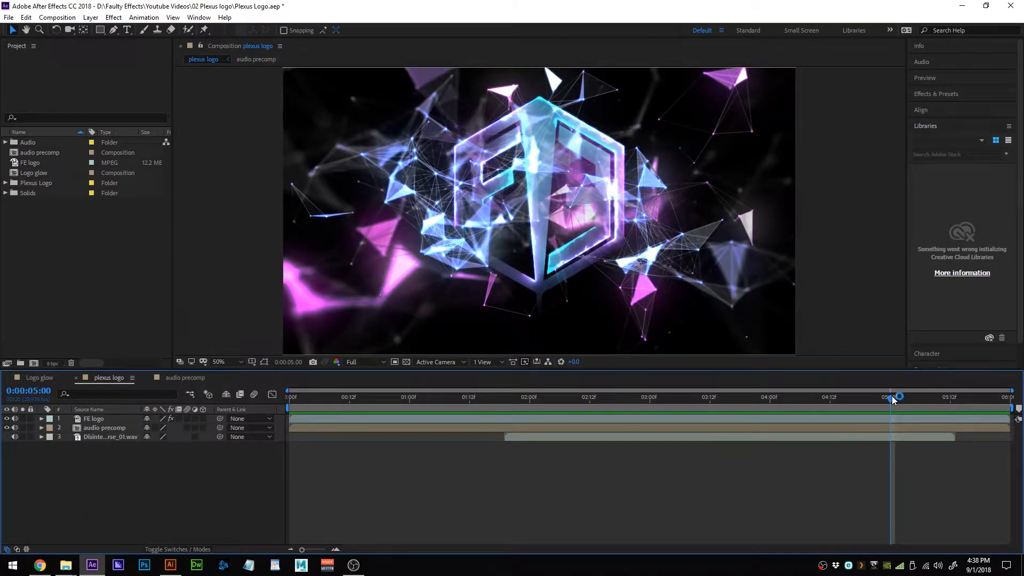
{"action": "mouse_move", "coordinate": [891, 396]}
{"action": "left_mouse_down"}
{"action": "mouse_move", "coordinate": [741, 395]}
{"action": "mouse_move", "coordinate": [894, 399]}
{"action": "left_mouse_up"}
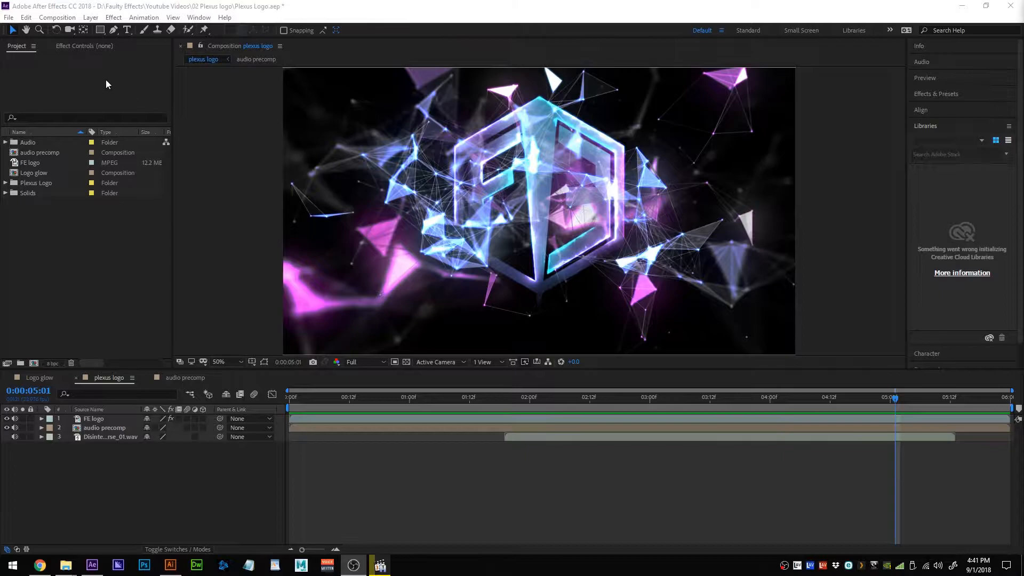
Create a new 1920x1080 composition named 'plexus'.
{"action": "left_click", "coordinate": [57, 17]}
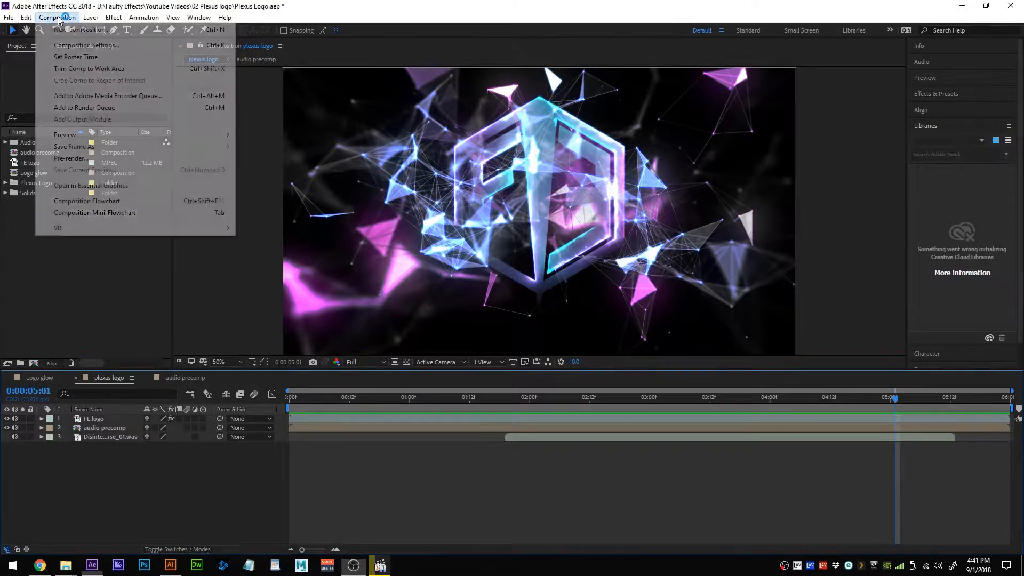
{"action": "left_click", "coordinate": [65, 31]}
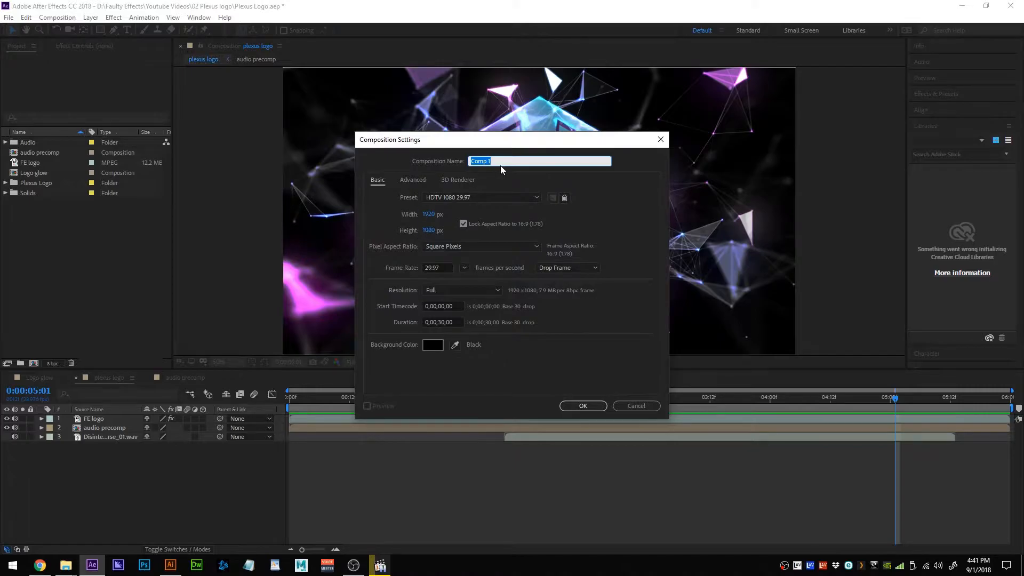
{"action": "key", "text": "BackSpace"}
{"action": "type", "text": "plexu"}
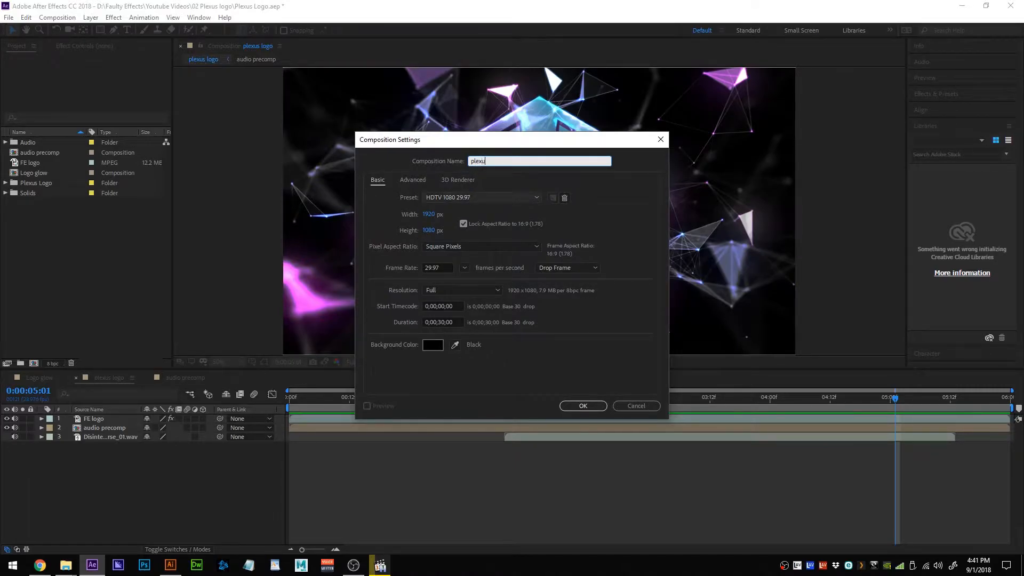
{"action": "type", "text": "s"}
{"action": "left_click", "coordinate": [580, 403]}
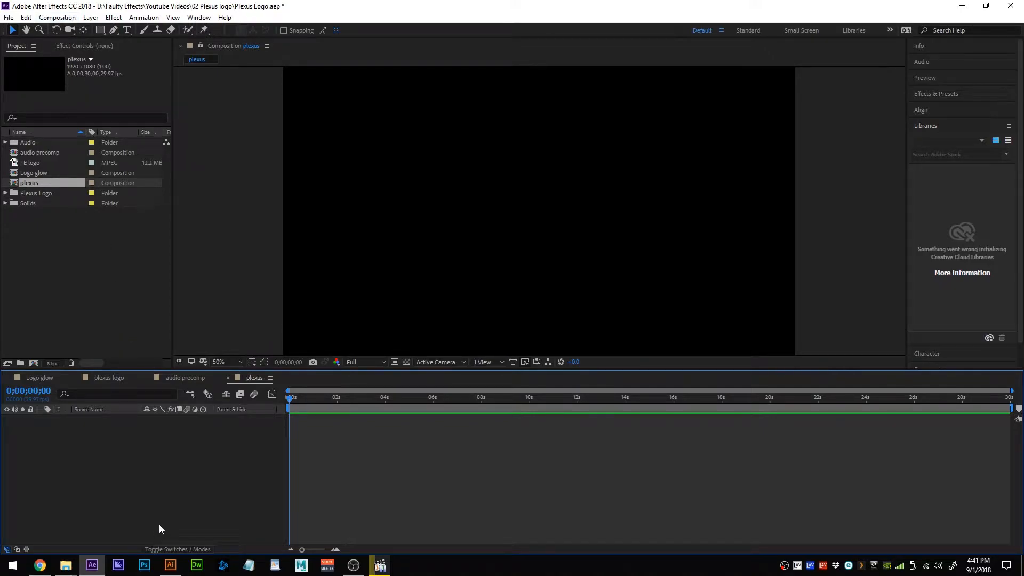
Add a 1920x1080 solid layer named 'Plexus field' with Ctrl+Y.
{"action": "key", "text": "ctrl+y"}
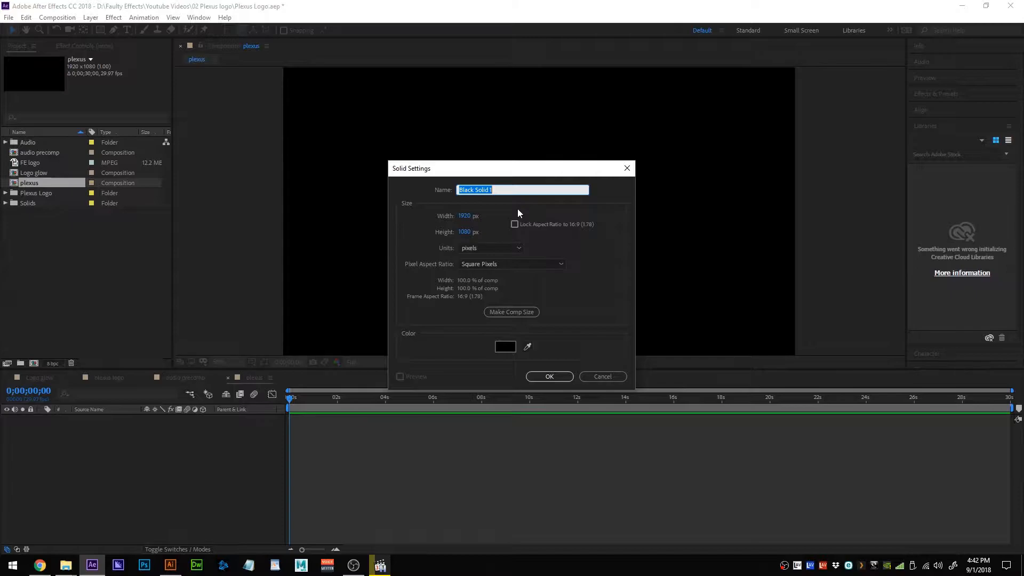
{"action": "type", "text": "Plexus fie"}
{"action": "left_click", "coordinate": [549, 376]}
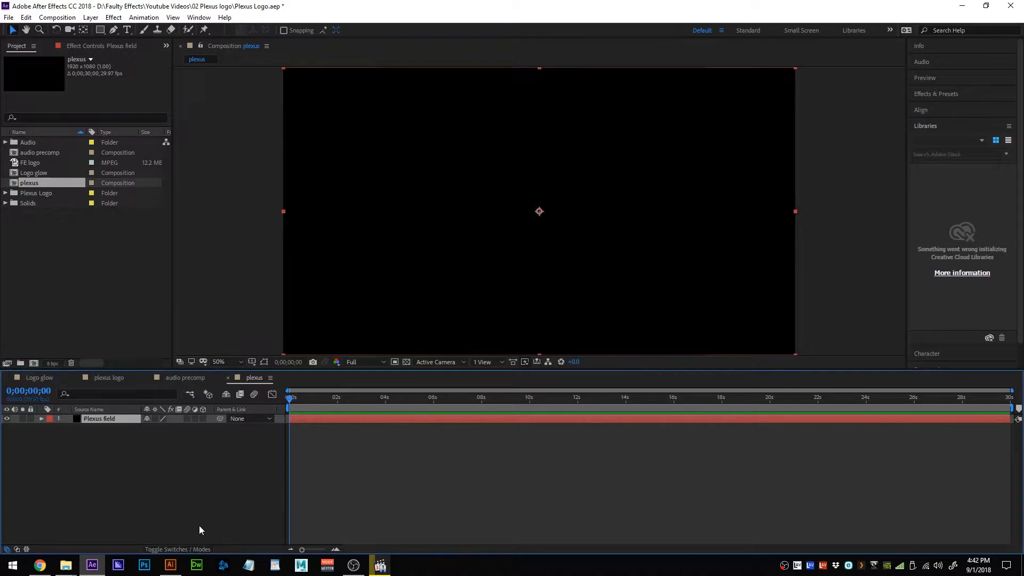
Add Camera 1 with default settings and dismiss the 2D layers warning.
{"action": "left_click", "coordinate": [91, 18]}
{"action": "mouse_move", "coordinate": [160, 30]}
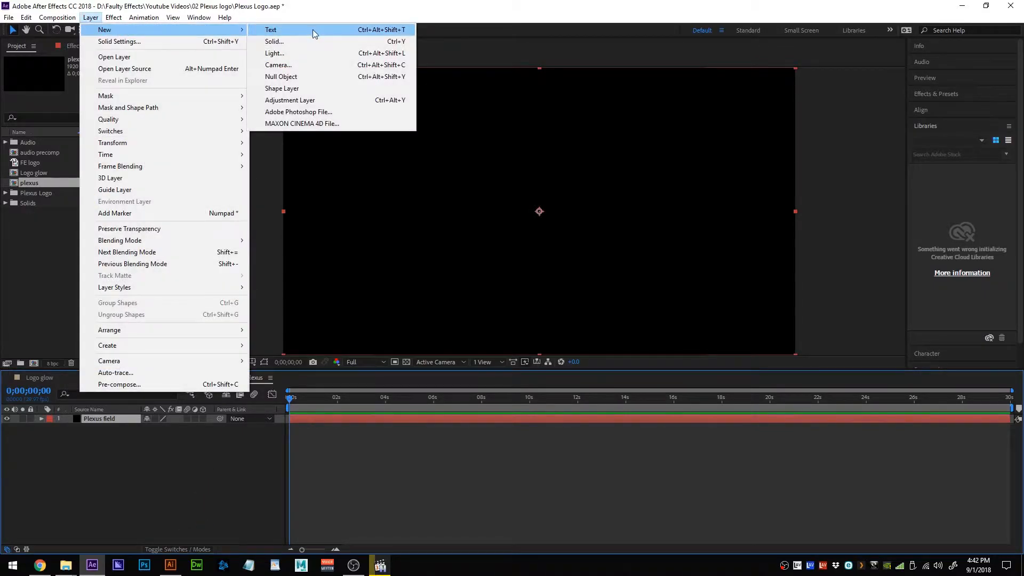
{"action": "left_click", "coordinate": [318, 66]}
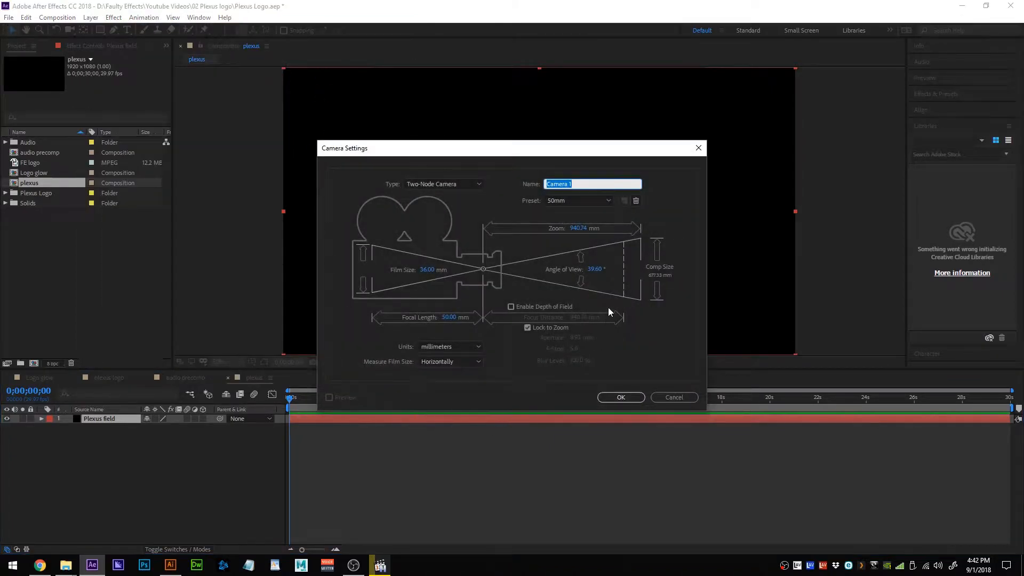
{"action": "left_click", "coordinate": [615, 398]}
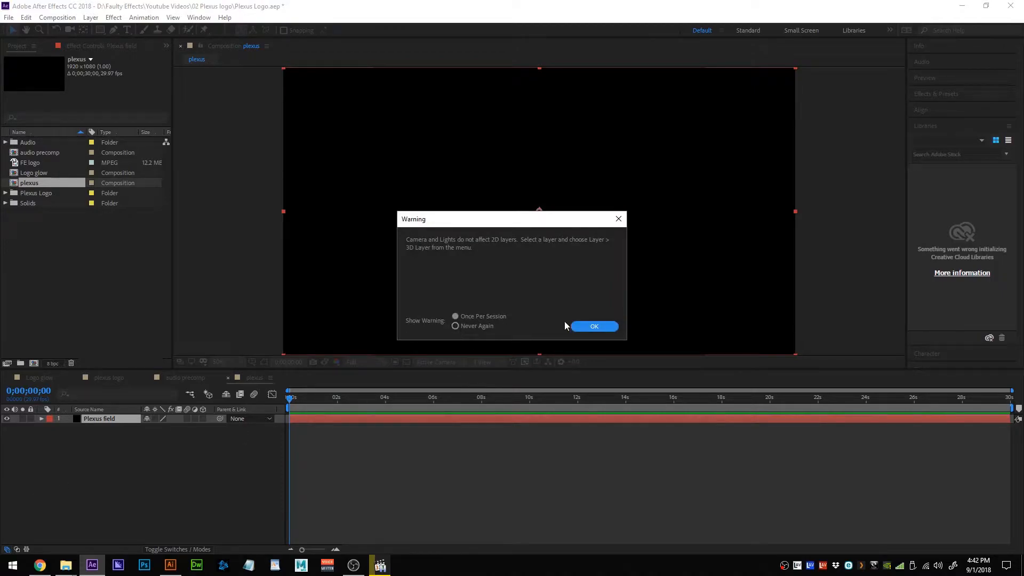
{"action": "left_click", "coordinate": [607, 328]}
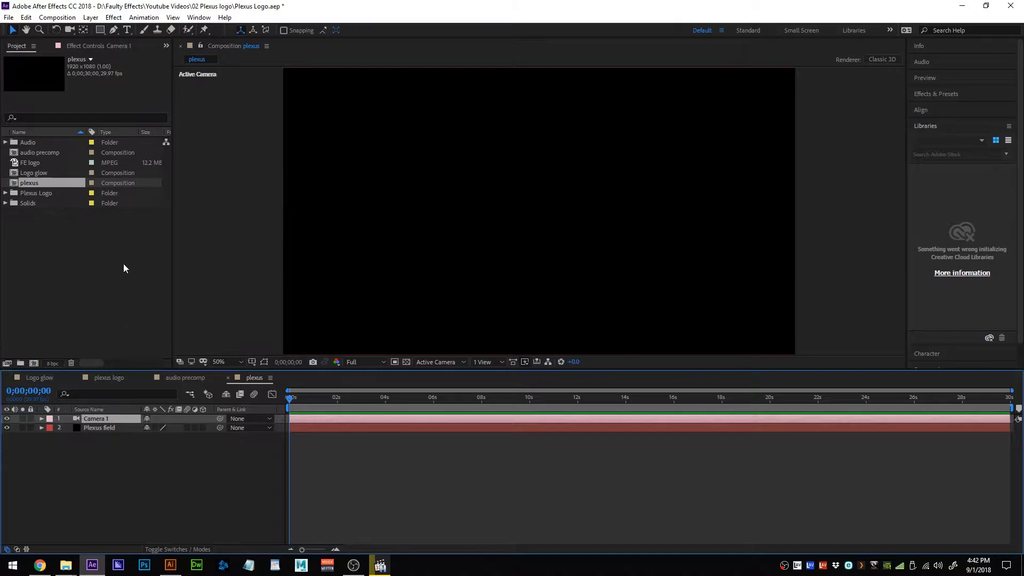
Apply Rowbyte Plexus to the Plexus field layer and collapse its effect groups.
{"action": "left_click", "coordinate": [106, 428]}
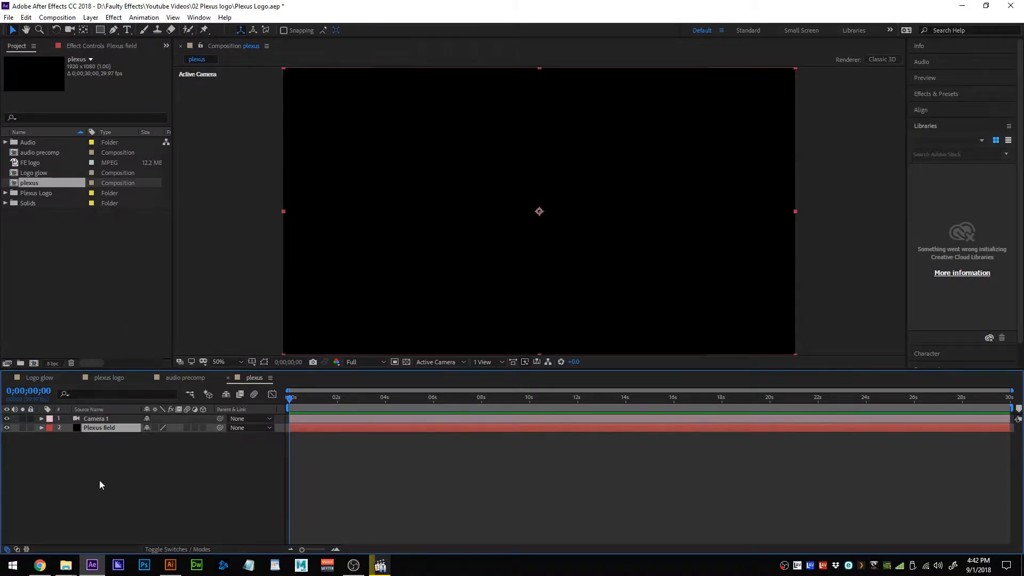
{"action": "left_click", "coordinate": [114, 17]}
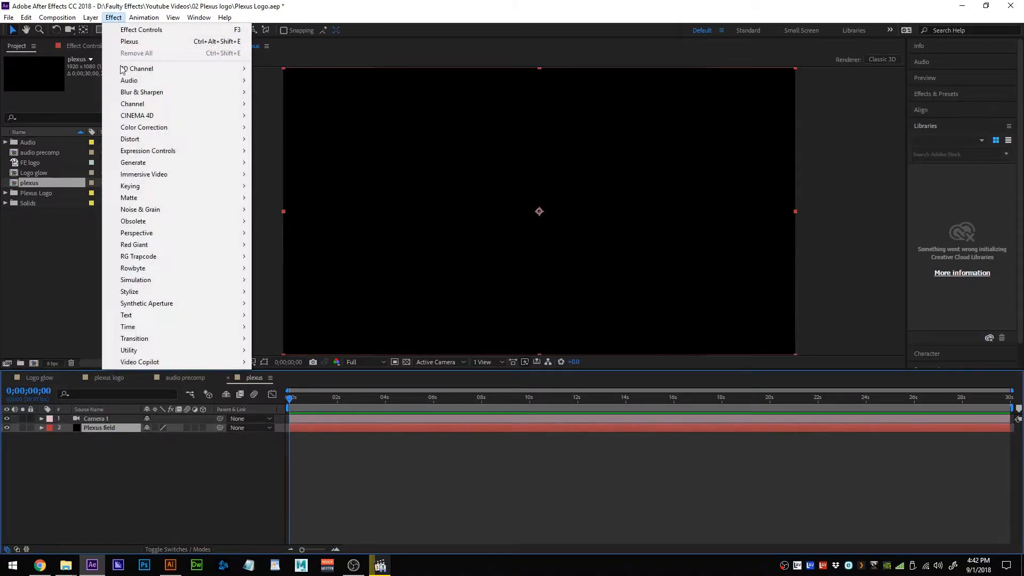
{"action": "mouse_move", "coordinate": [197, 278]}
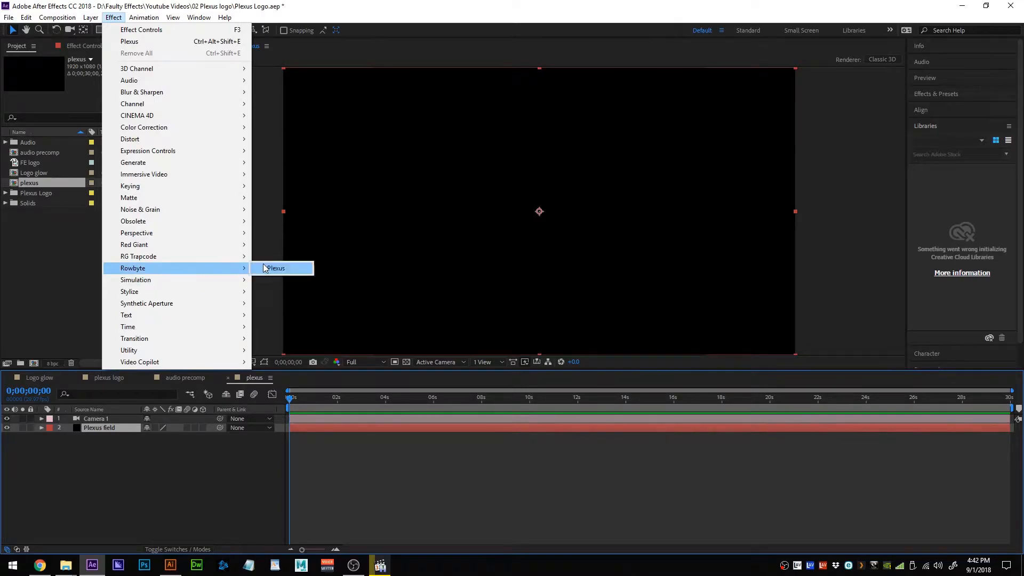
{"action": "left_click", "coordinate": [282, 268]}
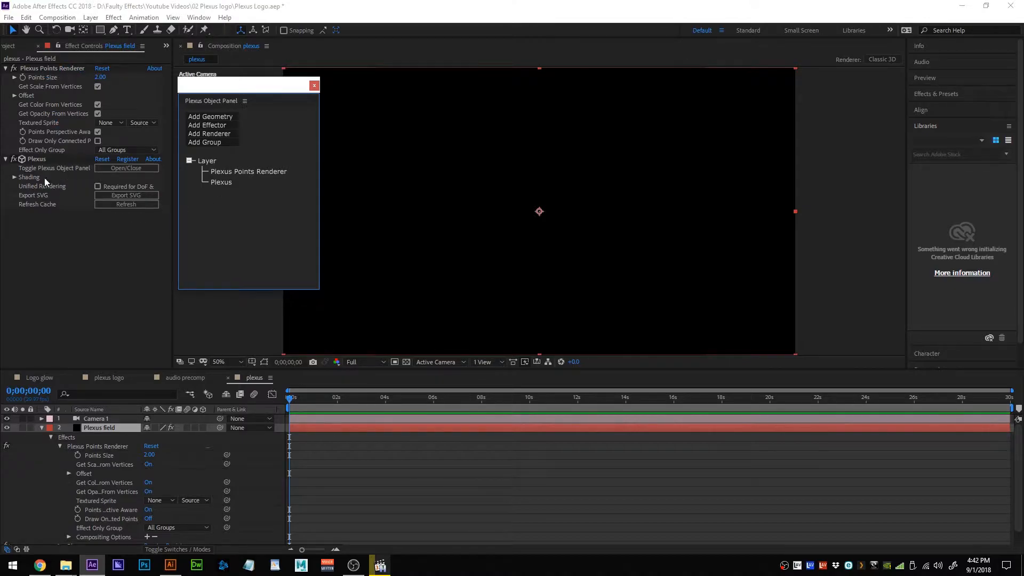
{"action": "left_click", "coordinate": [6, 69]}
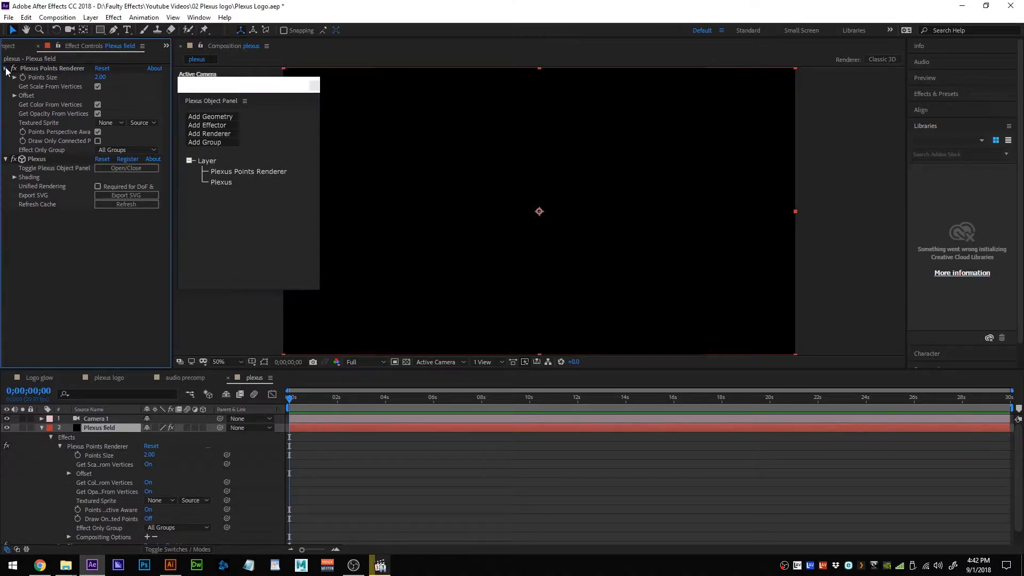
{"action": "left_click", "coordinate": [5, 77]}
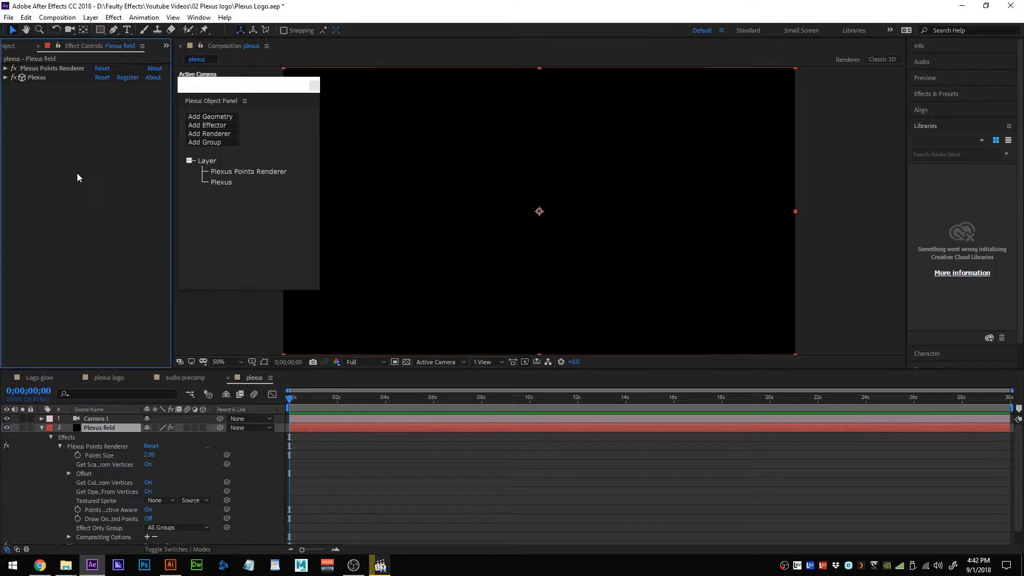
Add Primitives geometry, try Sphere, settle on Cube, and orbit the camera around the points.
{"action": "left_click", "coordinate": [224, 119]}
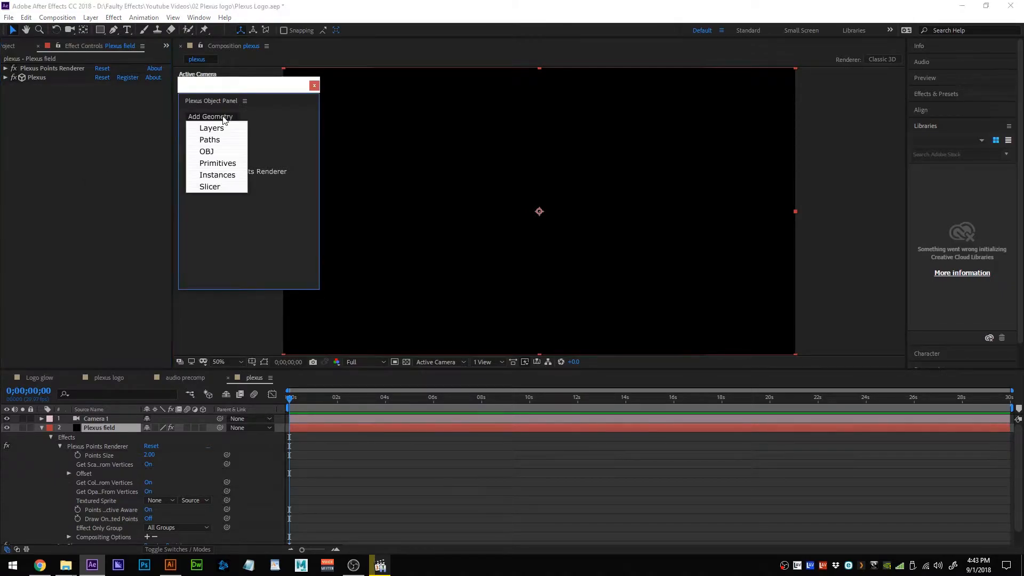
{"action": "left_click", "coordinate": [219, 165]}
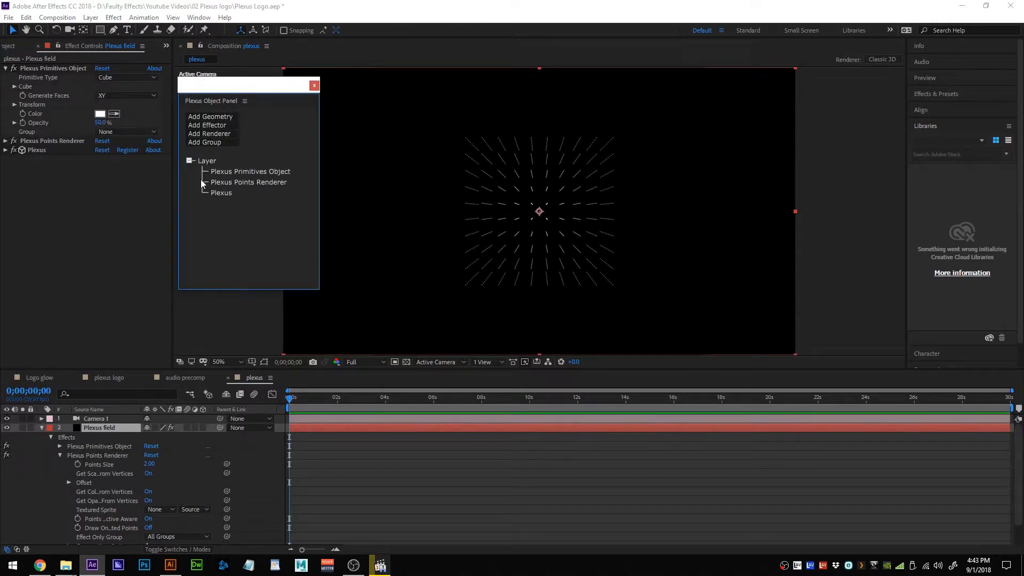
{"action": "left_click", "coordinate": [148, 80]}
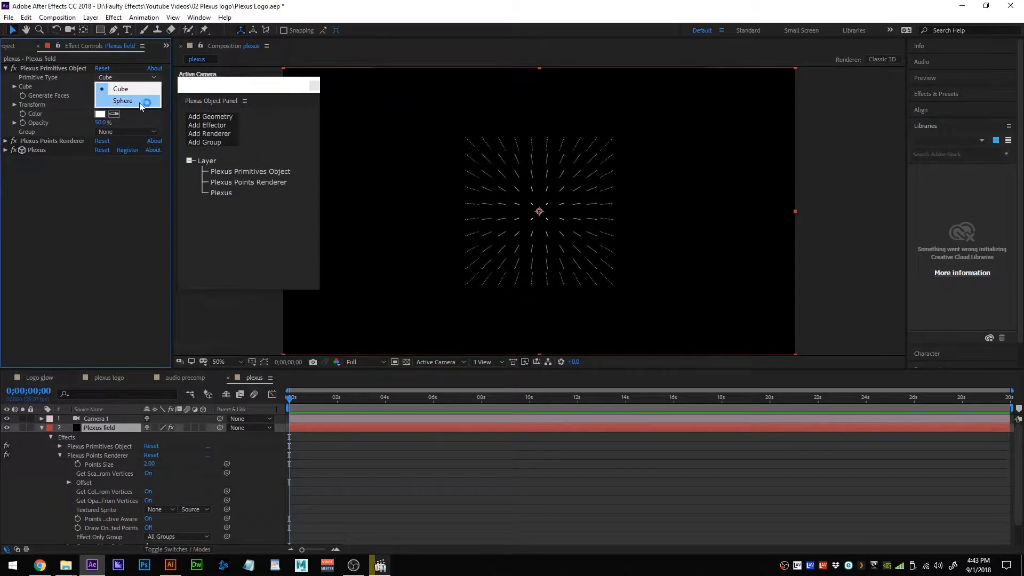
{"action": "left_click", "coordinate": [139, 102]}
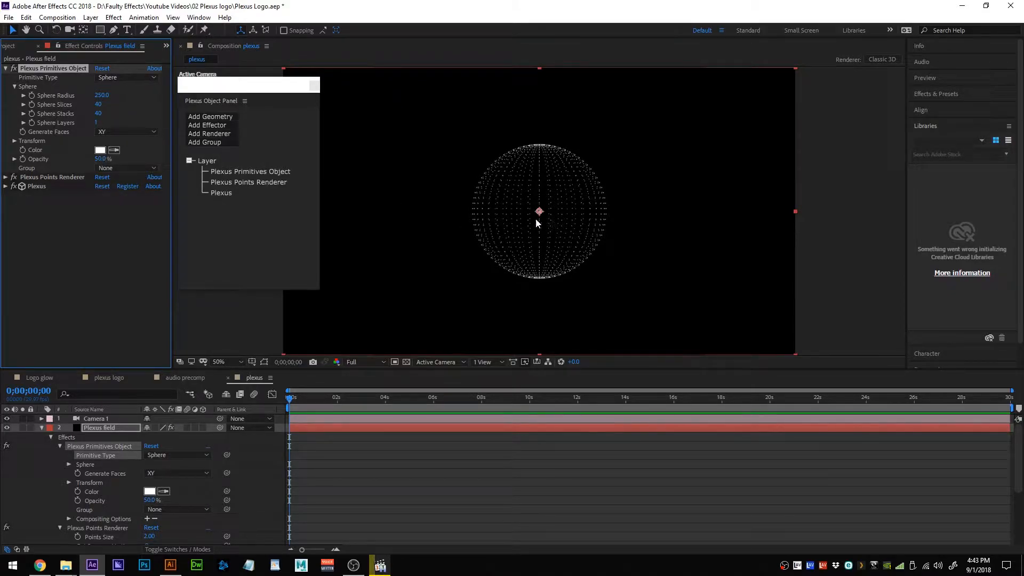
{"action": "left_click", "coordinate": [121, 78]}
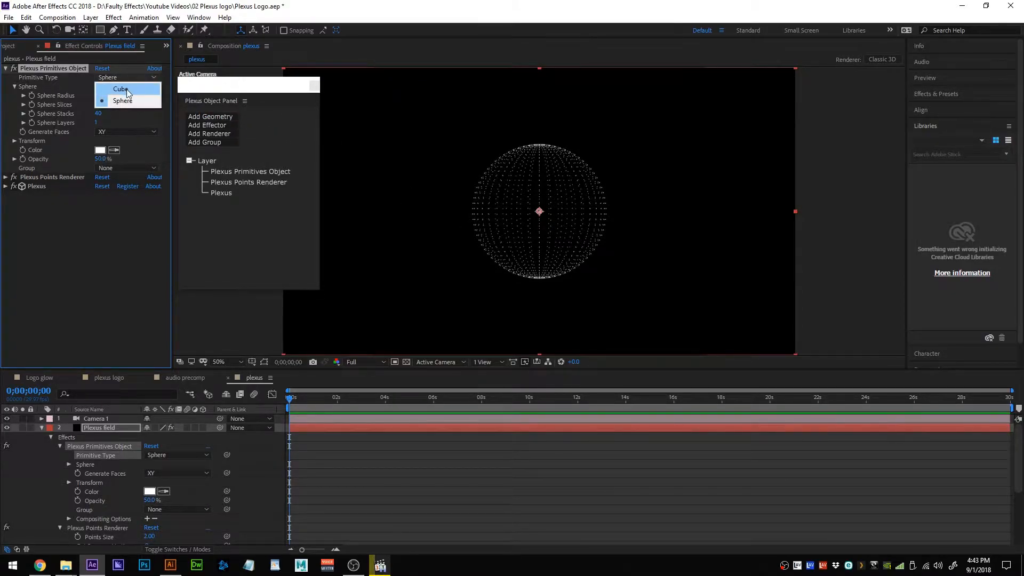
{"action": "left_click", "coordinate": [127, 88]}
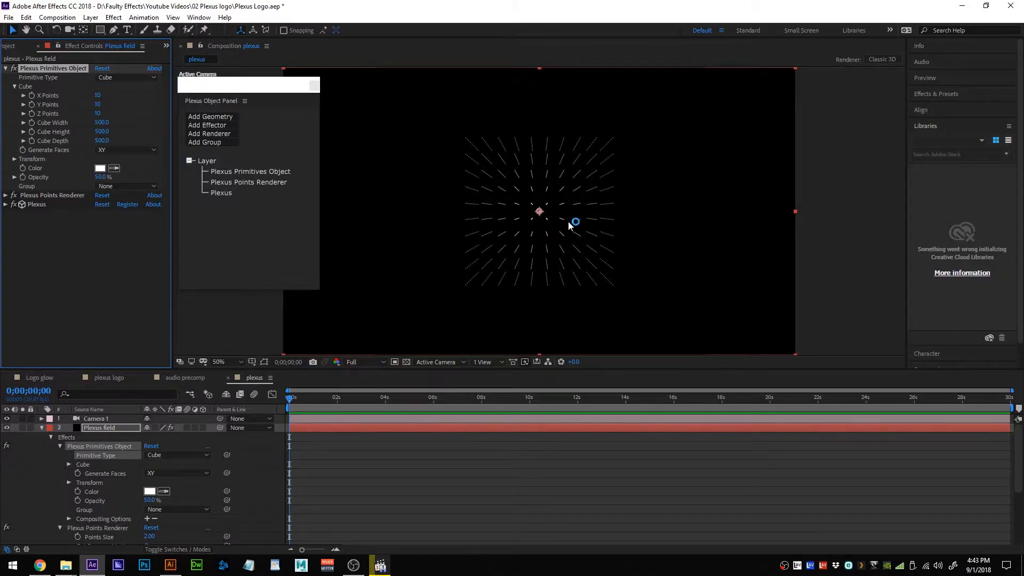
{"action": "key", "text": "c"}
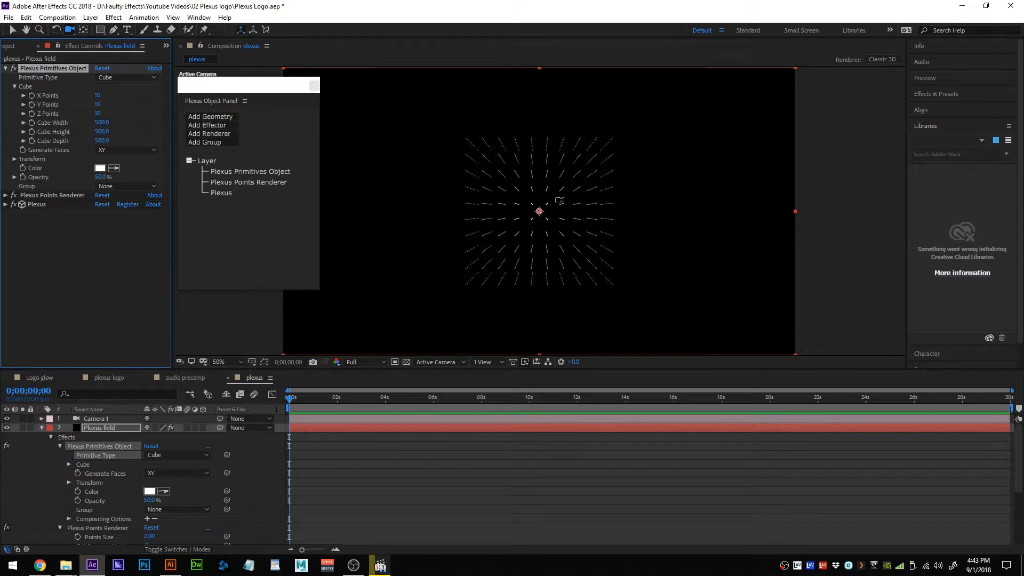
{"action": "mouse_move", "coordinate": [630, 197]}
{"action": "left_mouse_down"}
{"action": "mouse_move", "coordinate": [578, 256]}
{"action": "mouse_move", "coordinate": [589, 270]}
{"action": "mouse_move", "coordinate": [654, 276]}
{"action": "mouse_move", "coordinate": [688, 219]}
{"action": "mouse_move", "coordinate": [619, 197]}
{"action": "mouse_move", "coordinate": [631, 197]}
{"action": "left_mouse_up"}
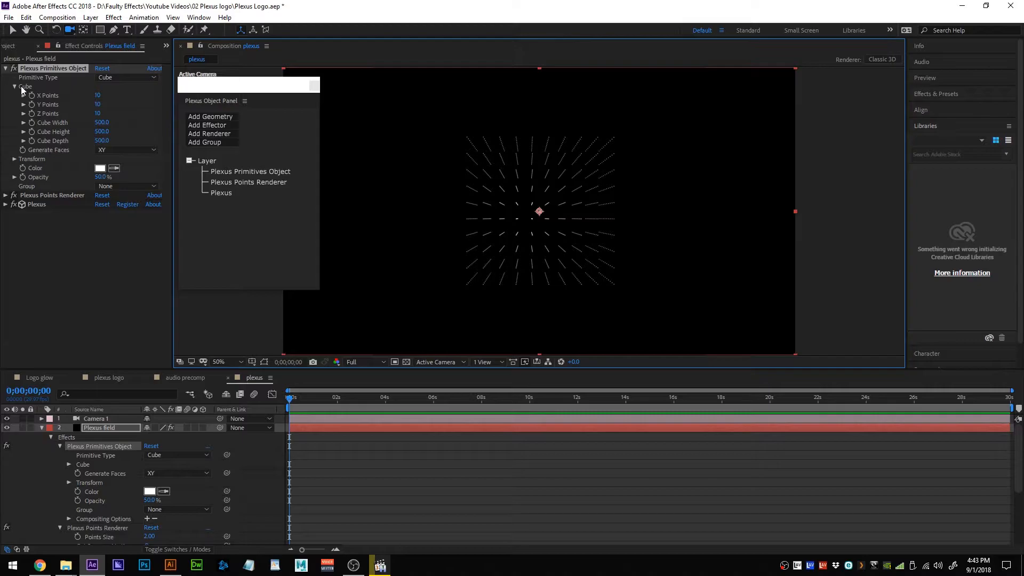
Set the primitive cube to 3 Y Points and a Cube Height of 124.5.
{"action": "left_click", "coordinate": [99, 105]}
{"action": "type", "text": "3"}
{"action": "key", "text": "Return"}
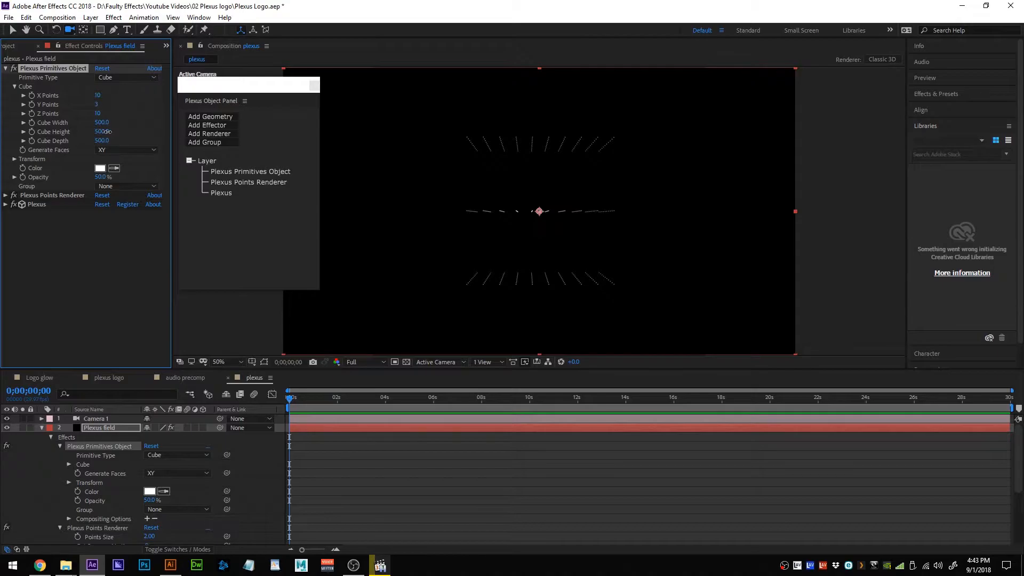
{"action": "left_click_drag", "start_coordinate": [107, 131], "coordinate": [88, 131]}
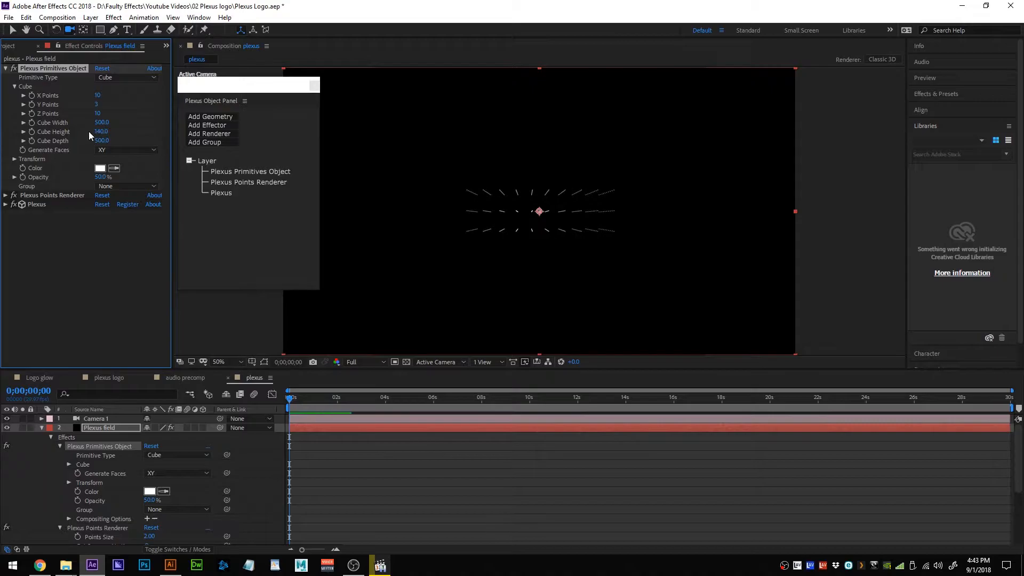
{"action": "left_click", "coordinate": [100, 132]}
{"action": "type", "text": "110"}
{"action": "key", "text": "Return"}
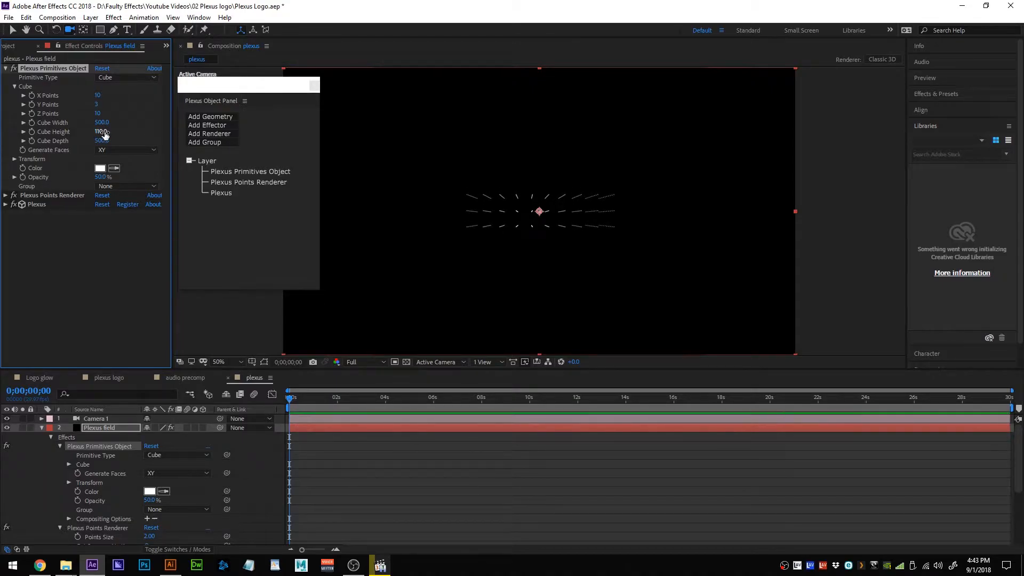
{"action": "left_click_drag", "start_coordinate": [100, 133], "coordinate": [739, 155]}
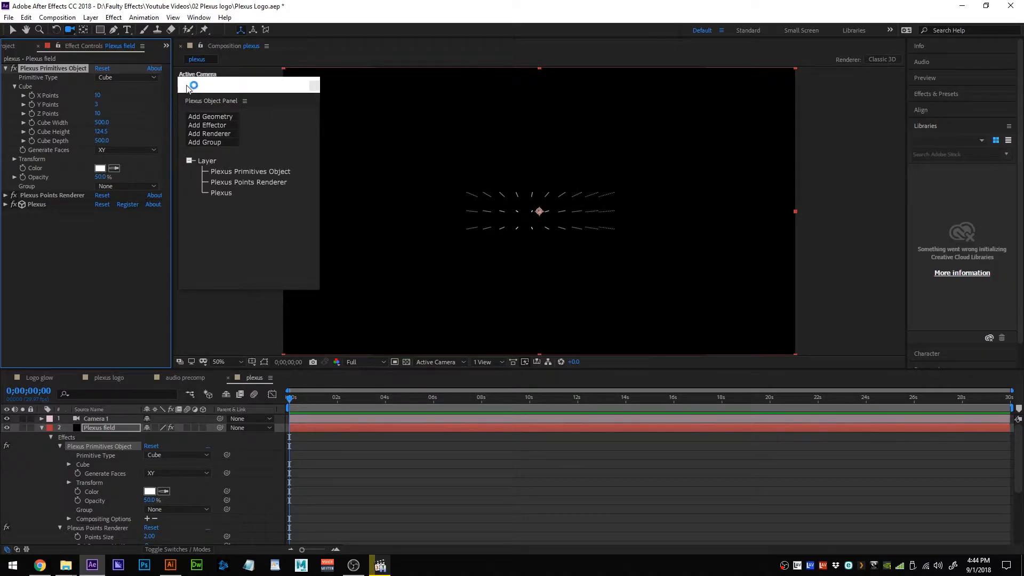
{"action": "left_click", "coordinate": [6, 68]}
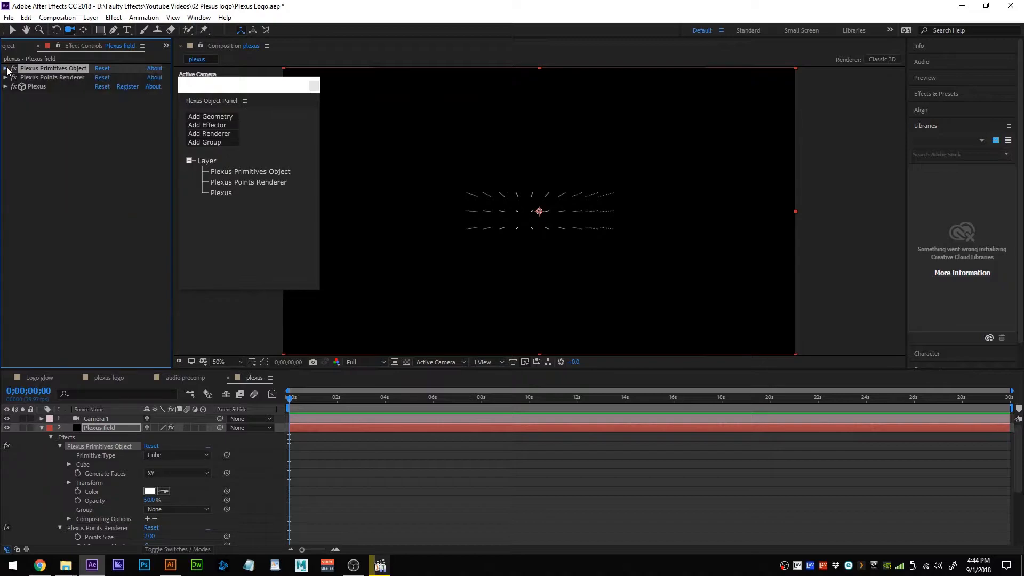
Add a Plexus Noise effector and raise Noise Amplitude to 2288.
{"action": "left_click", "coordinate": [228, 127]}
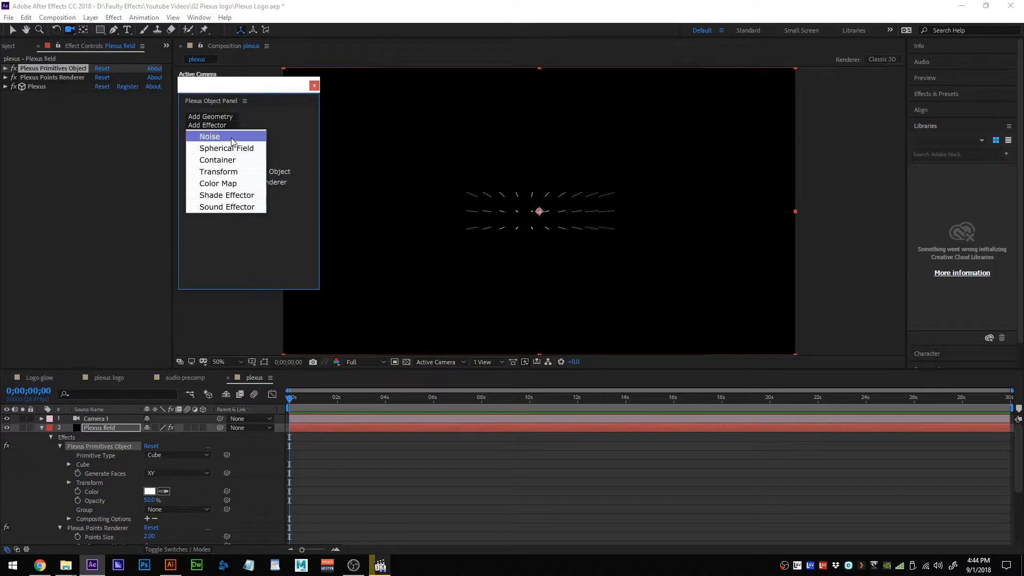
{"action": "left_click", "coordinate": [231, 138]}
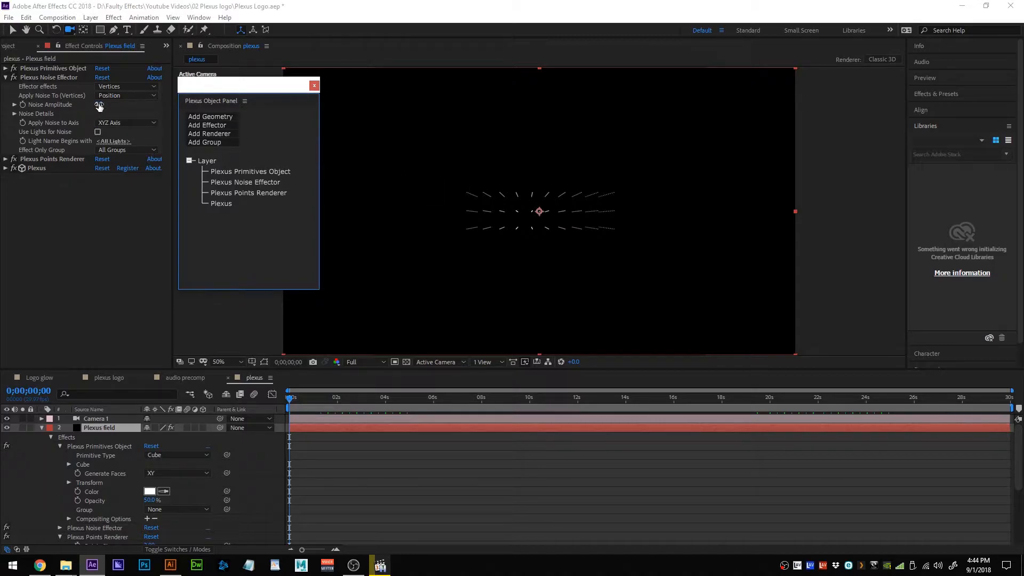
{"action": "left_click_drag", "start_coordinate": [100, 106], "coordinate": [843, 158]}
{"action": "left_click_drag", "start_coordinate": [102, 104], "coordinate": [649, 127]}
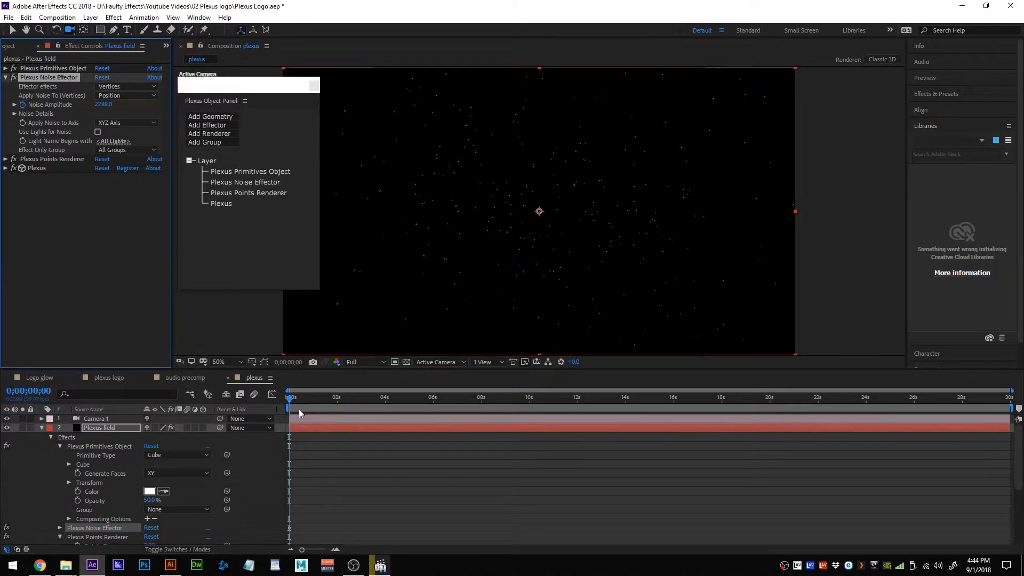
Drop Noise Amplitude to 928 near five seconds, preview, and shorten the work area end.
{"action": "mouse_move", "coordinate": [291, 398]}
{"action": "left_mouse_down"}
{"action": "mouse_move", "coordinate": [451, 401]}
{"action": "mouse_move", "coordinate": [399, 408]}
{"action": "mouse_move", "coordinate": [409, 407]}
{"action": "left_mouse_up"}
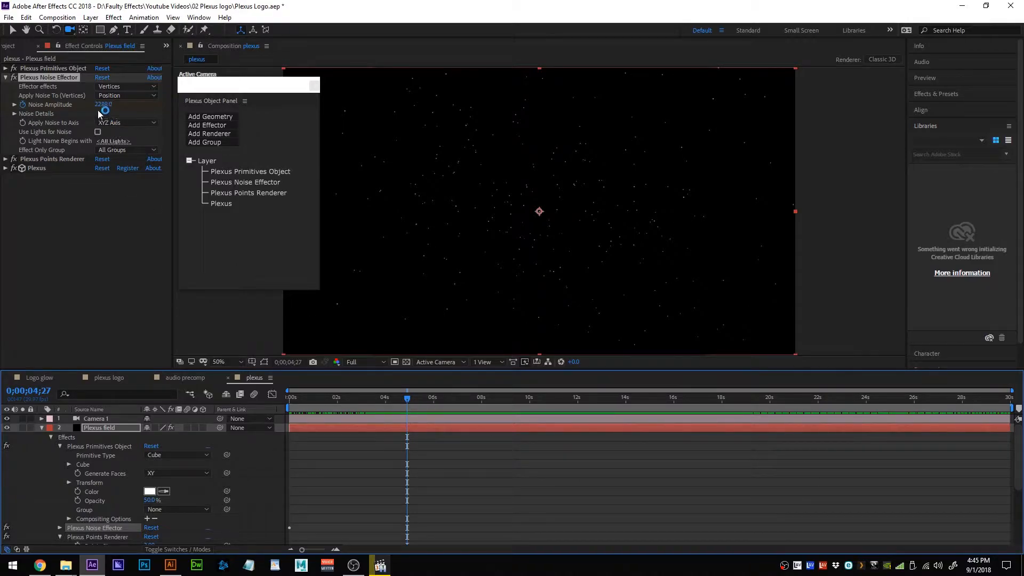
{"action": "mouse_move", "coordinate": [108, 105]}
{"action": "left_mouse_down"}
{"action": "mouse_move", "coordinate": [17, 115]}
{"action": "mouse_move", "coordinate": [48, 115]}
{"action": "left_mouse_up"}
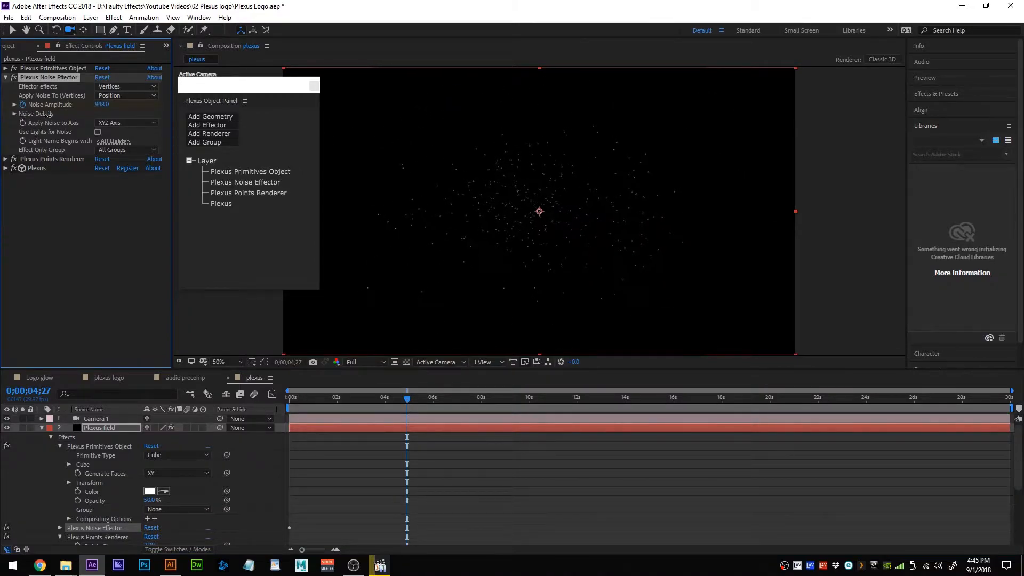
{"action": "key", "text": "space"}
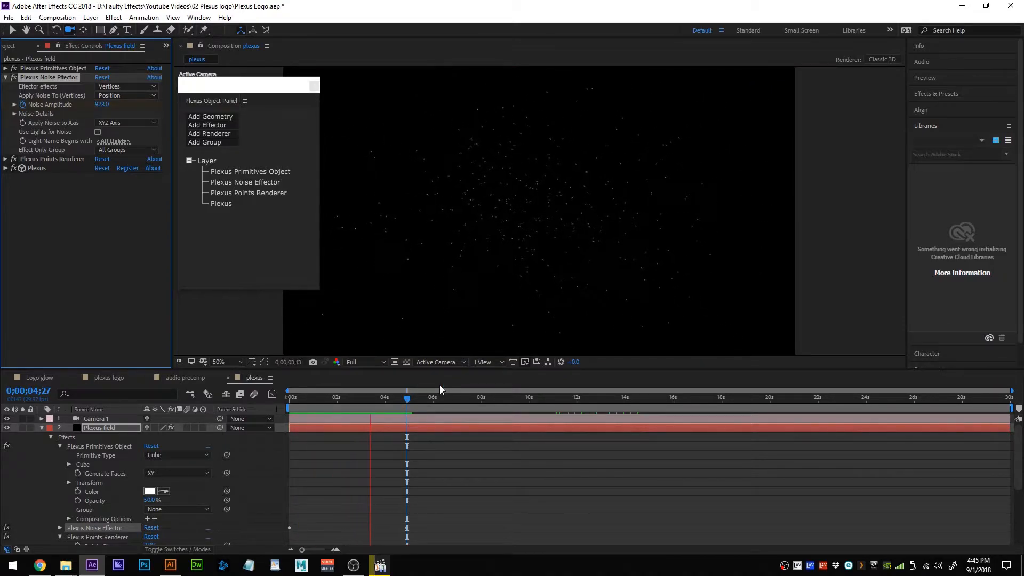
{"action": "key", "text": "space"}
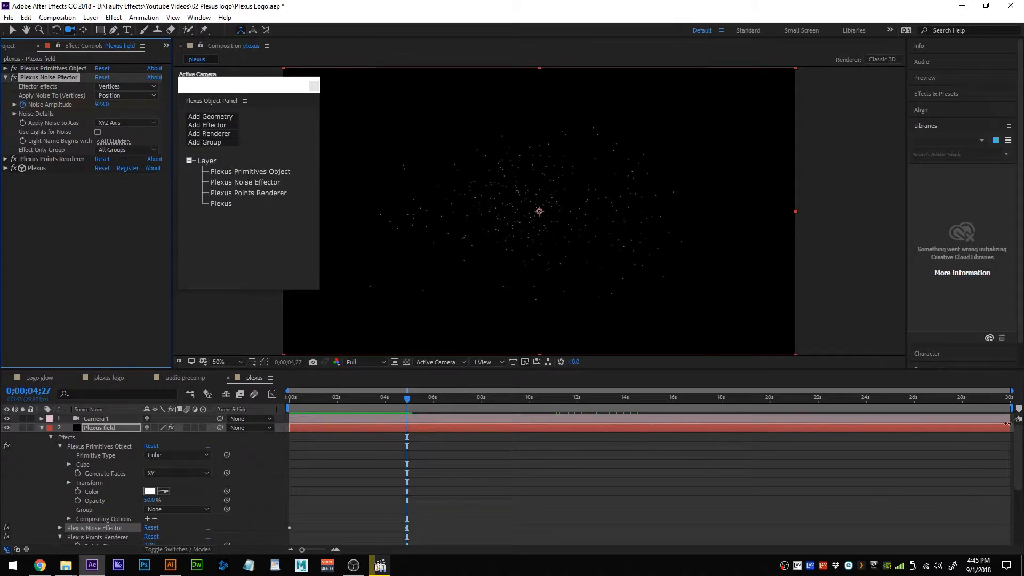
{"action": "left_click_drag", "start_coordinate": [1011, 409], "coordinate": [408, 408]}
Trim the comp to the work area, preview it, and expand Noise Details.
{"action": "right_click", "coordinate": [379, 411]}
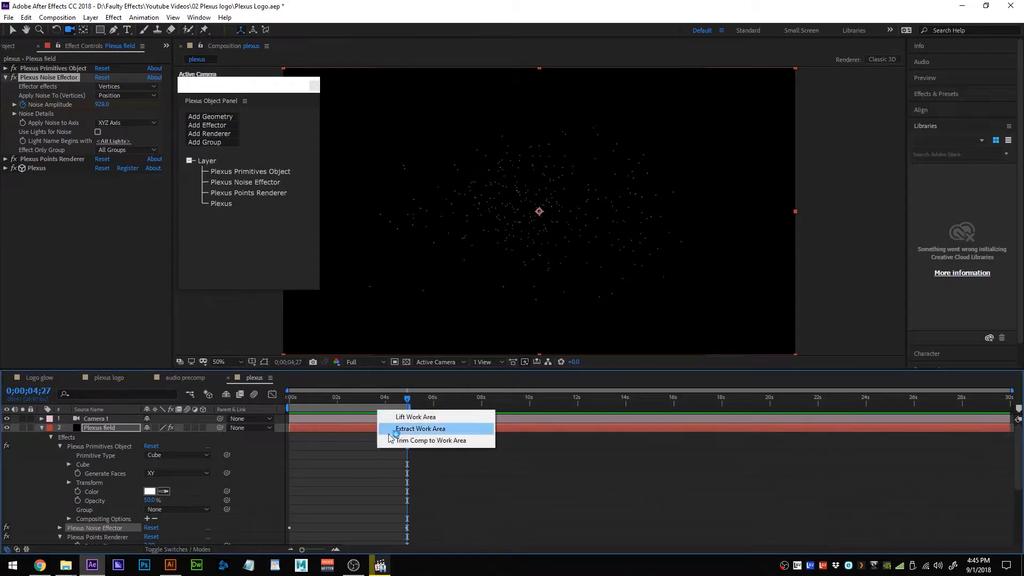
{"action": "left_click", "coordinate": [423, 441]}
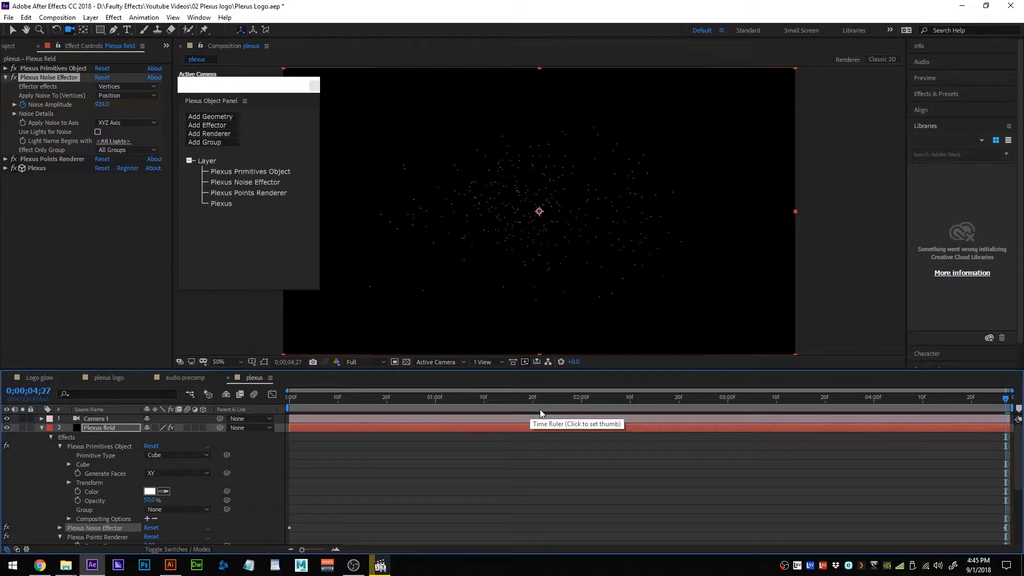
{"action": "key", "text": "space"}
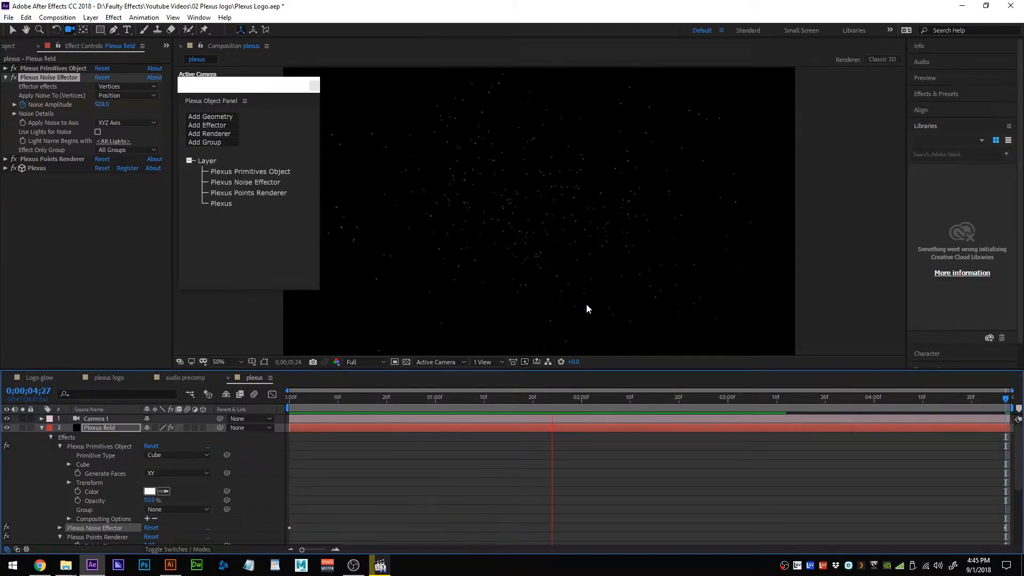
{"action": "key", "text": "space"}
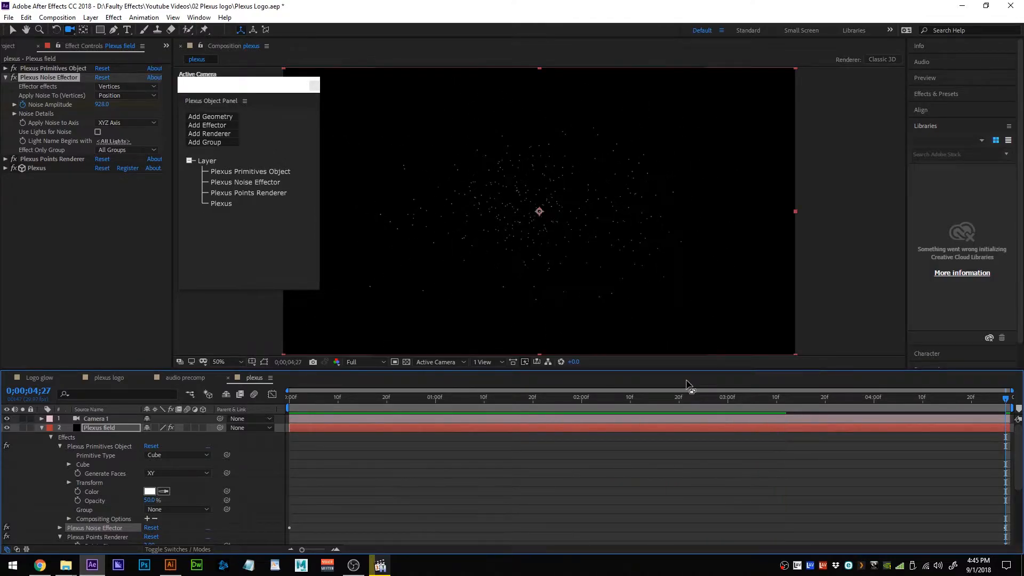
{"action": "left_click", "coordinate": [14, 114]}
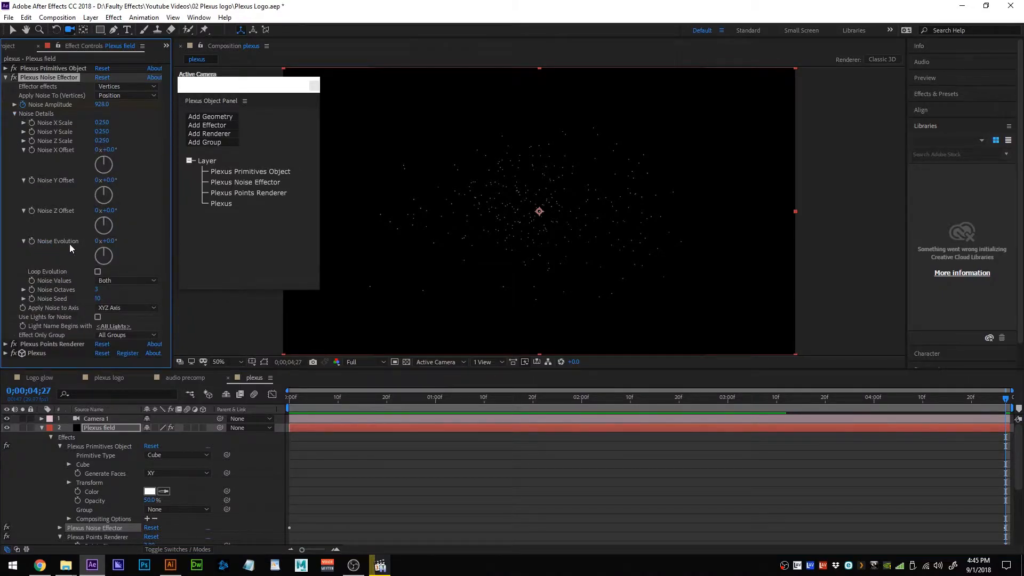
Drive Noise Evolution with the expression time*10 and preview the churning particles.
{"action": "left_click", "coordinate": [32, 241], "text": "alt"}
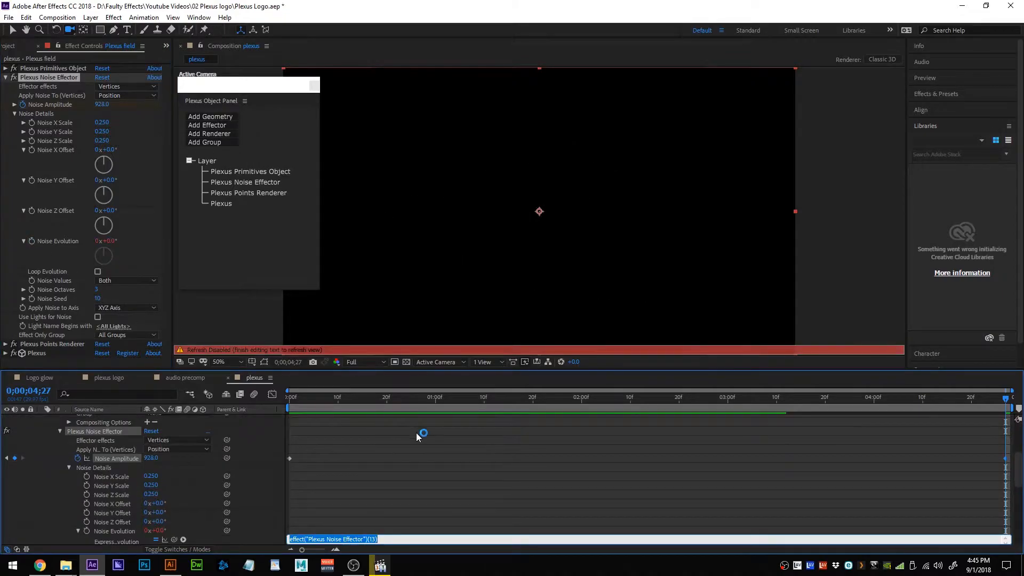
{"action": "type", "text": "time"}
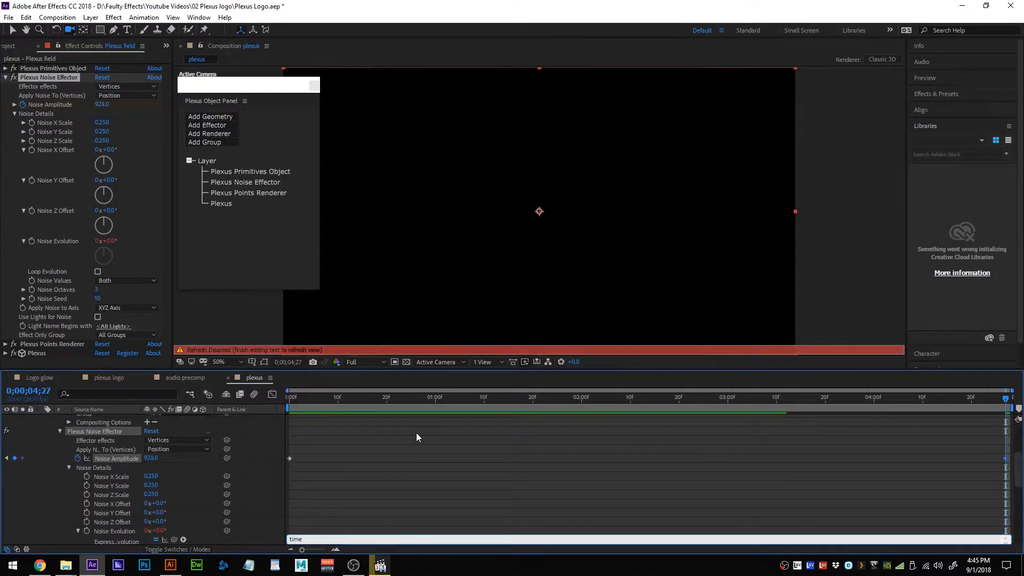
{"action": "type", "text": "*10"}
{"action": "key", "text": "KP_Enter"}
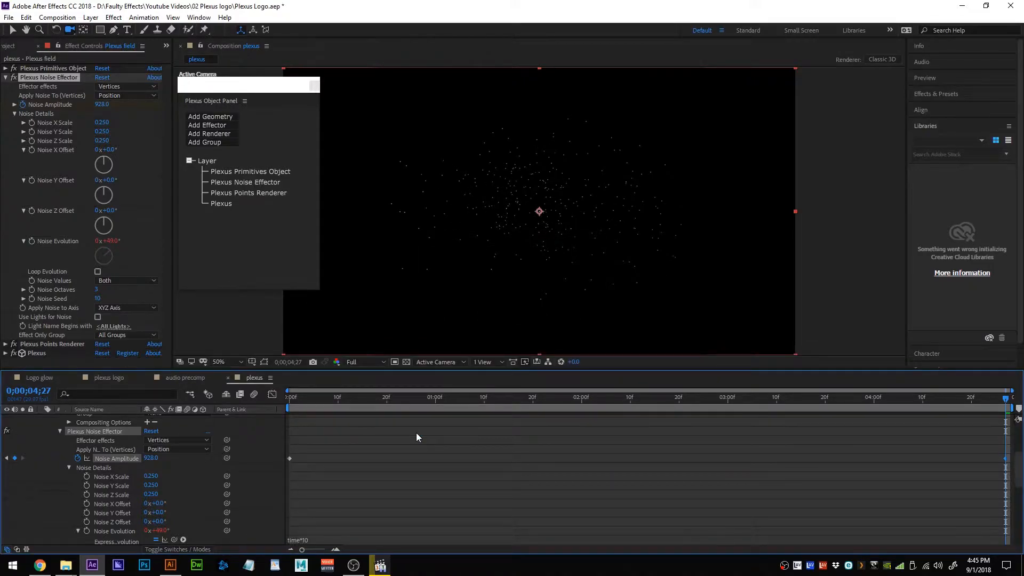
{"action": "key", "text": "space"}
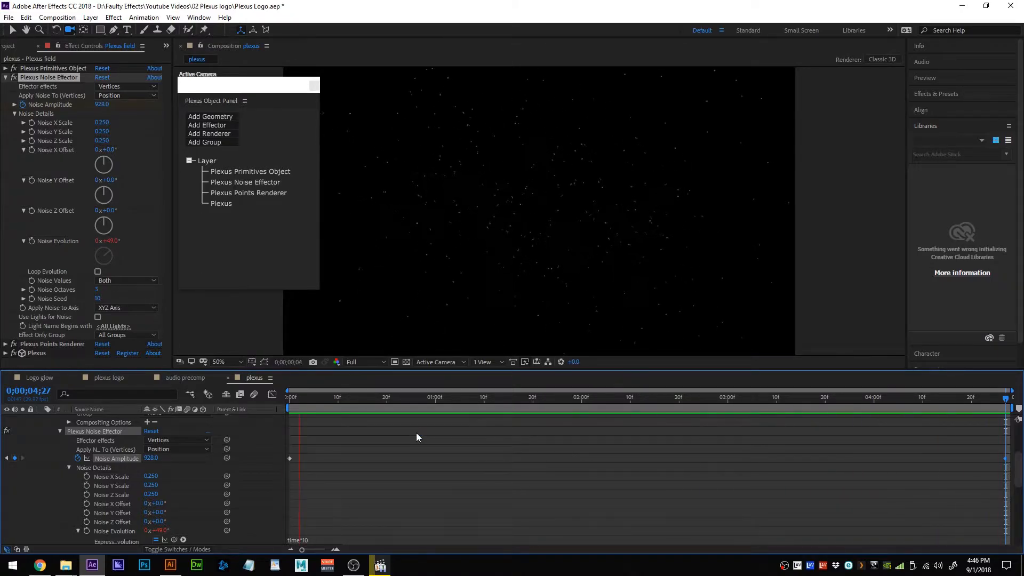
{"action": "key", "text": "space"}
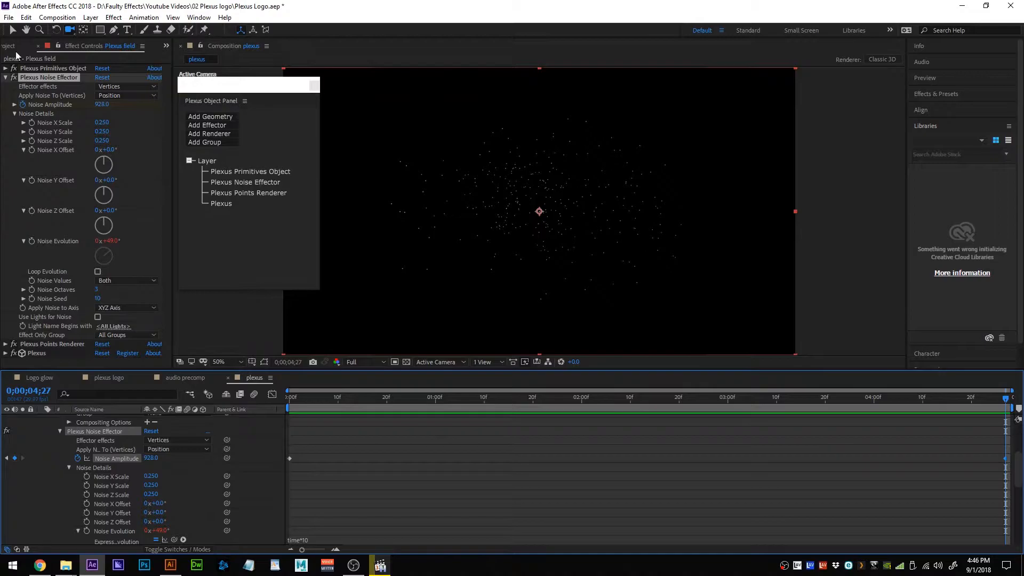
Collapse the Noise Effector settings and add a Spherical Field effector below it.
{"action": "left_click", "coordinate": [15, 113]}
{"action": "left_click", "coordinate": [5, 77]}
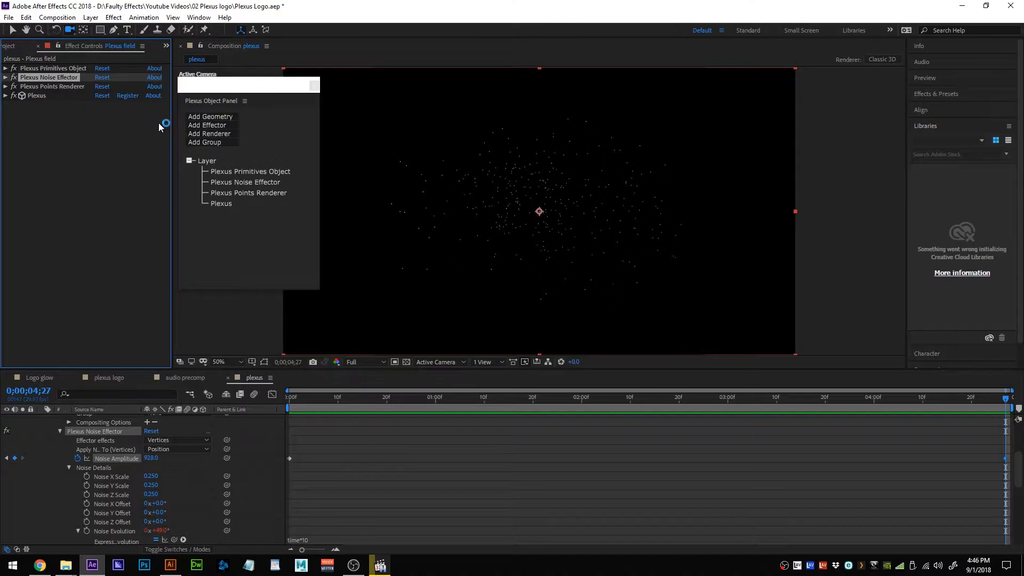
{"action": "left_click", "coordinate": [224, 127]}
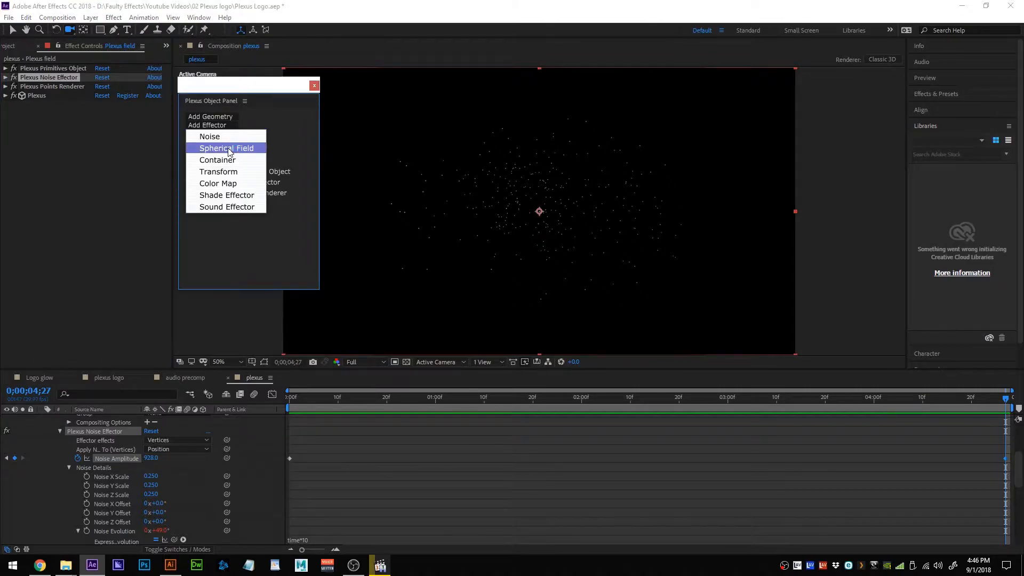
{"action": "left_click", "coordinate": [229, 149]}
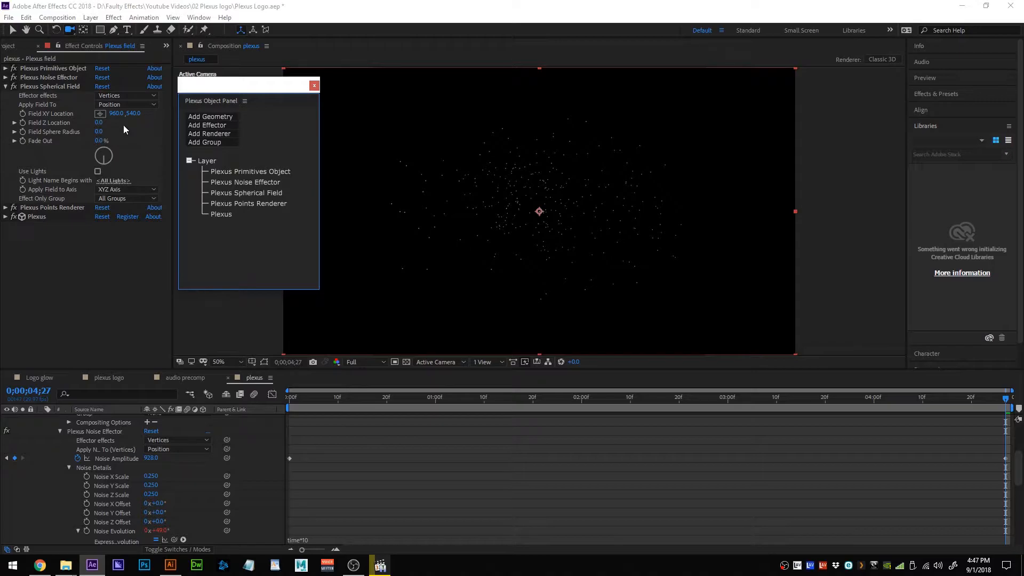
Keyframe Field Sphere Radius from 1088 at the start to 0 at 4;20, then preview.
{"action": "left_click", "coordinate": [101, 133]}
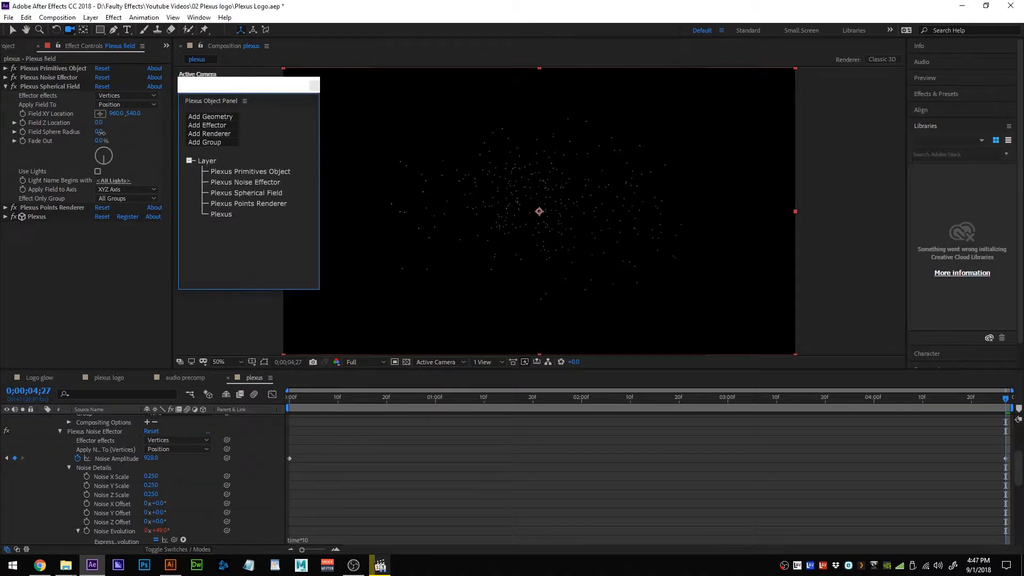
{"action": "left_click_drag", "start_coordinate": [101, 133], "coordinate": [47, 200]}
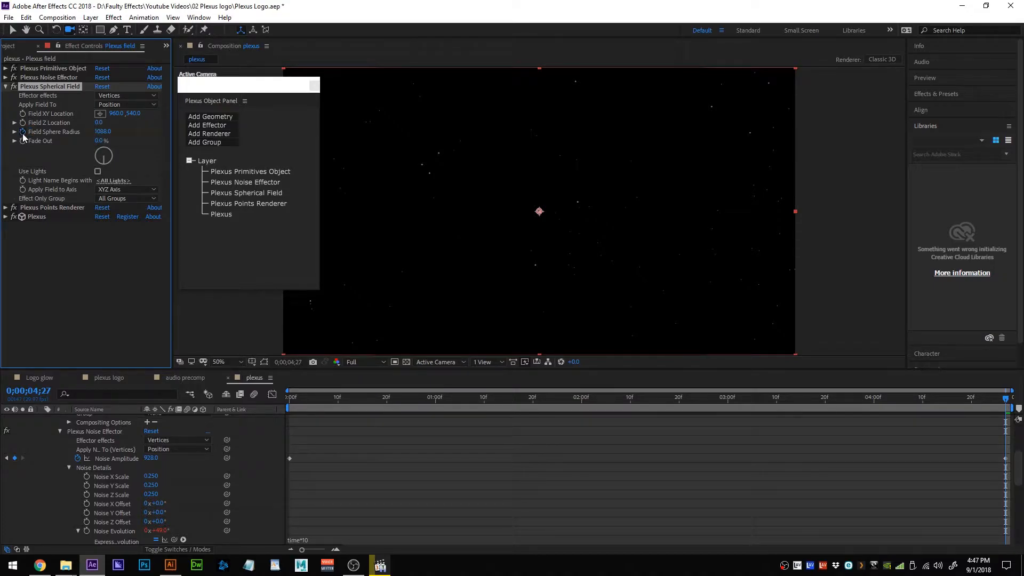
{"action": "left_click_drag", "start_coordinate": [399, 401], "coordinate": [972, 412]}
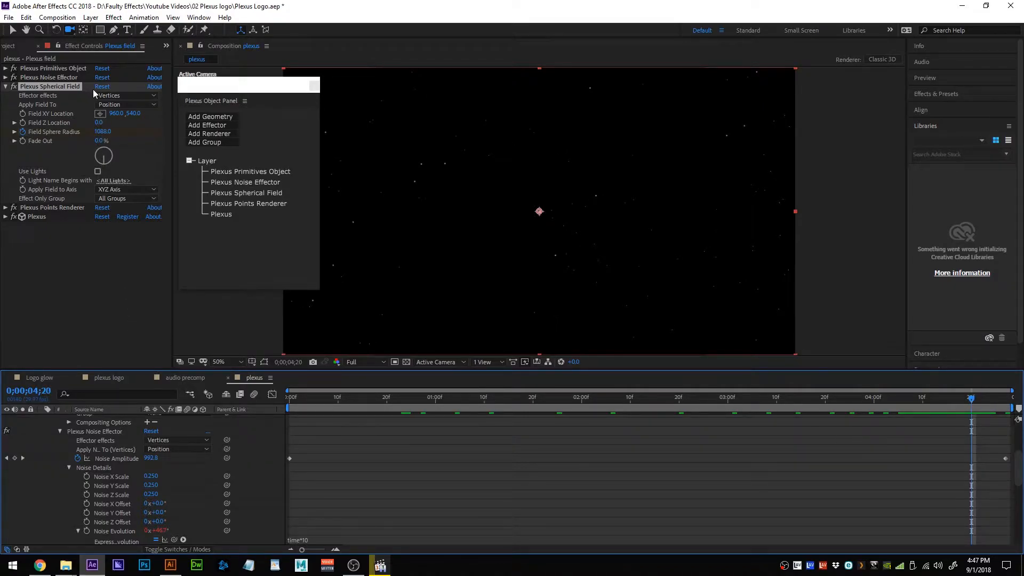
{"action": "left_click", "coordinate": [102, 131]}
{"action": "type", "text": "0"}
{"action": "key", "text": "Return"}
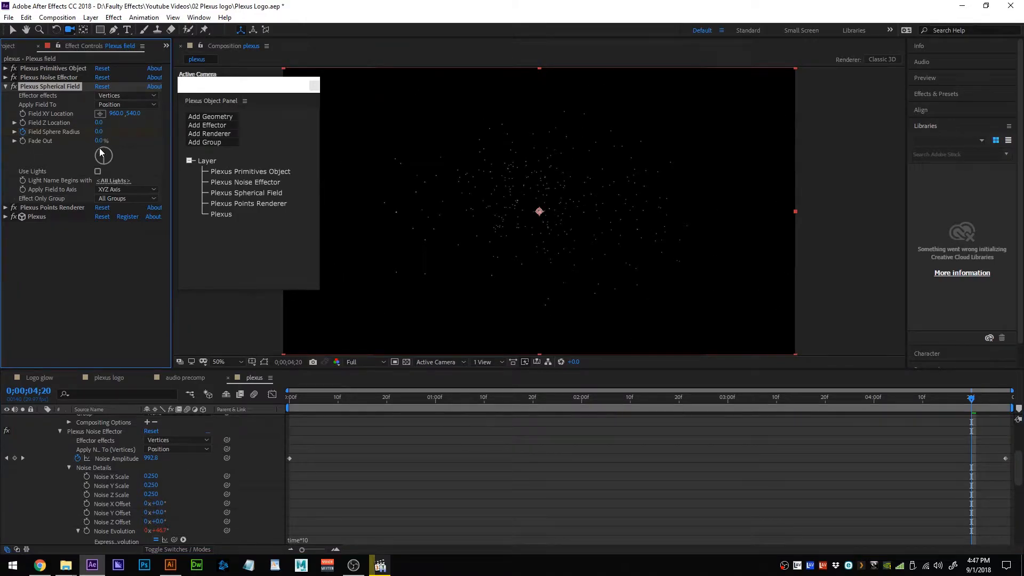
{"action": "key", "text": "space"}
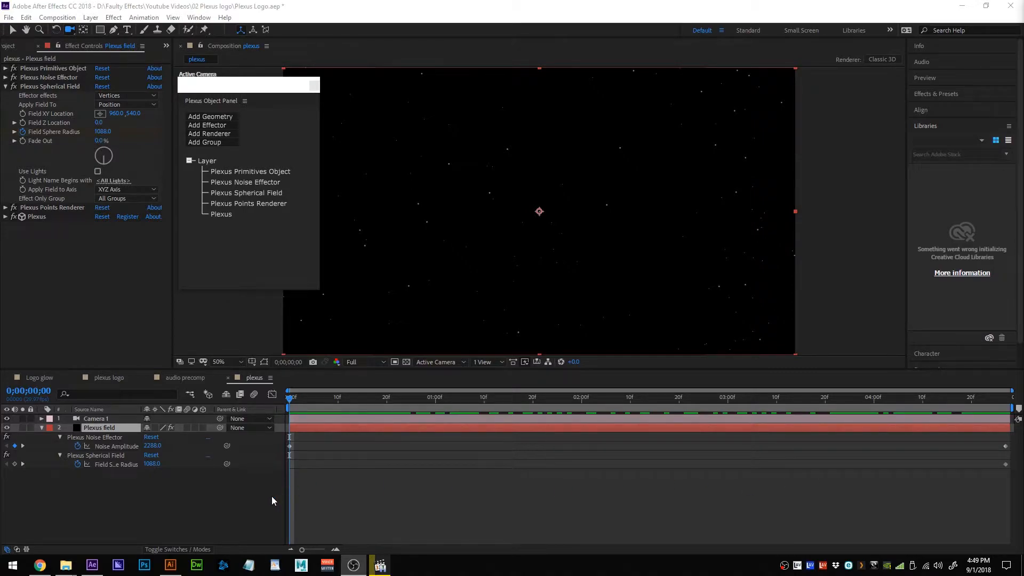
{"action": "left_click", "coordinate": [14, 463]}
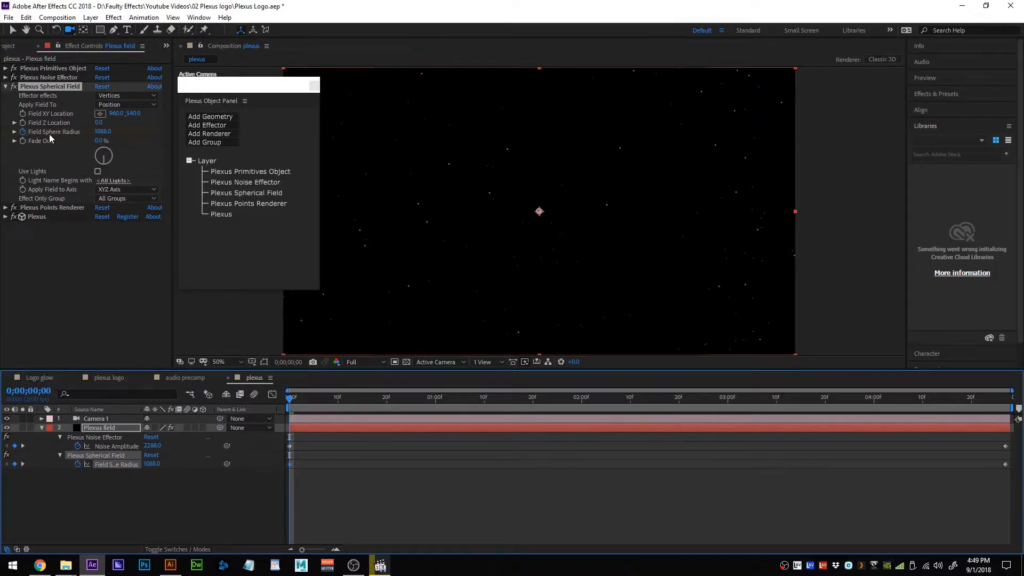
{"action": "left_click_drag", "start_coordinate": [290, 402], "coordinate": [1011, 410]}
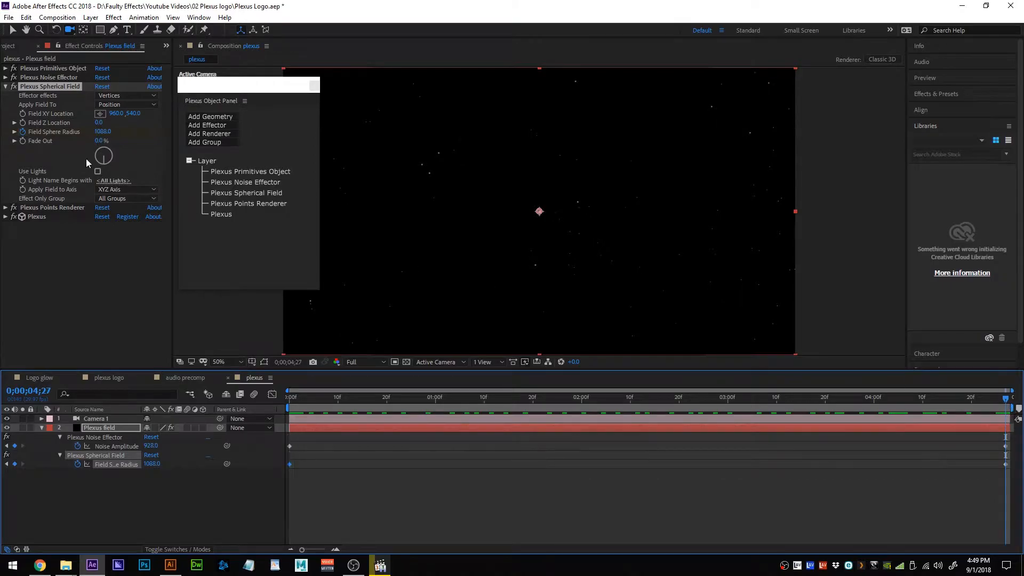
{"action": "left_click", "coordinate": [103, 131]}
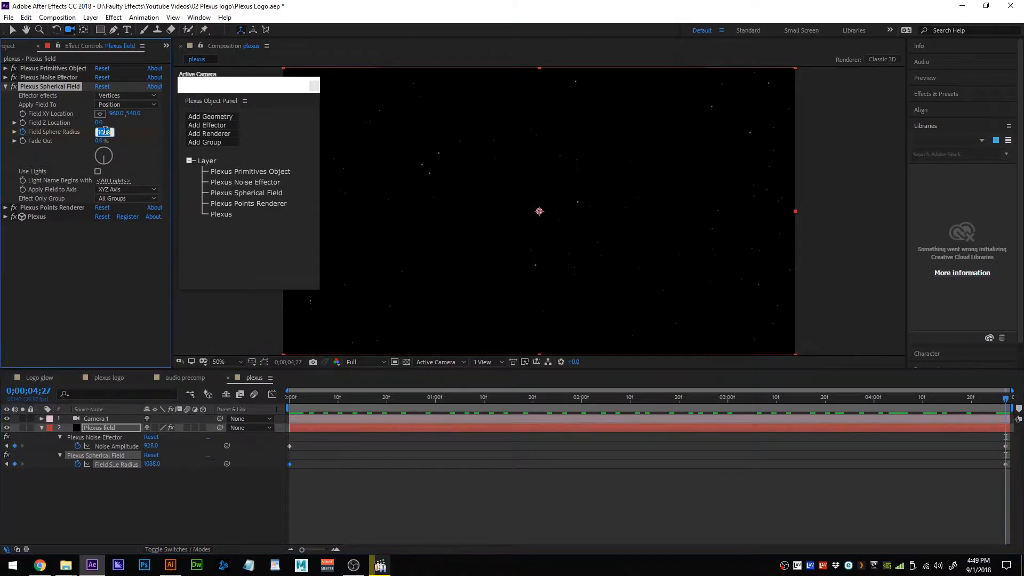
{"action": "type", "text": "0"}
{"action": "key", "text": "Return"}
{"action": "key", "text": "space"}
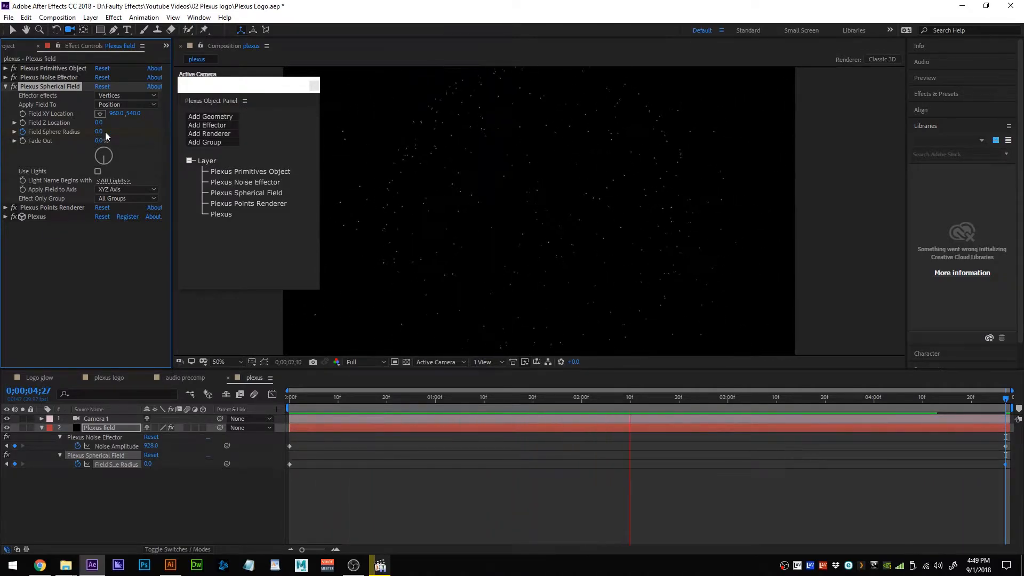
{"action": "key", "text": "space"}
{"action": "left_click_drag", "start_coordinate": [491, 400], "coordinate": [693, 399]}
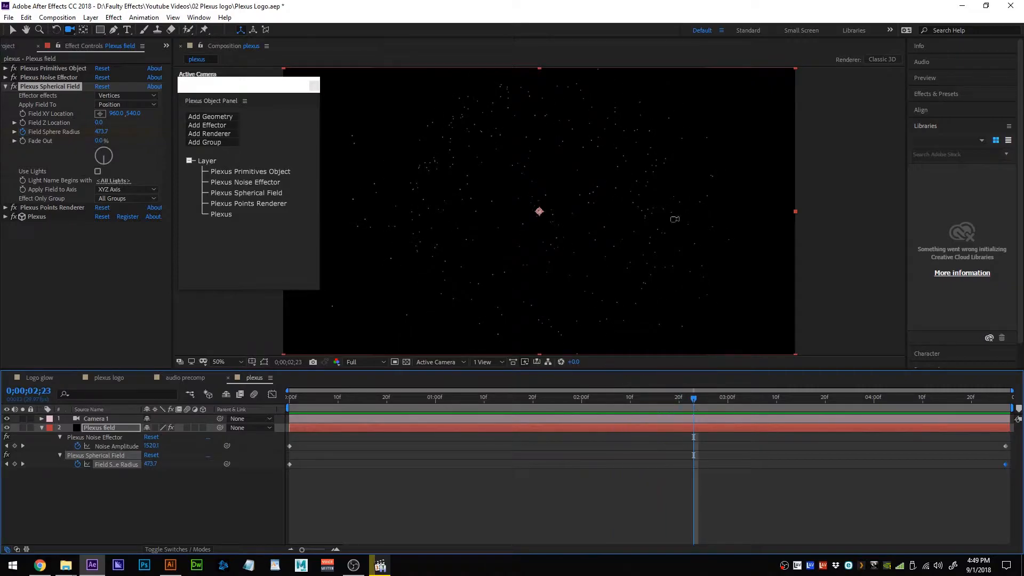
{"action": "left_click_drag", "start_coordinate": [694, 401], "coordinate": [698, 465]}
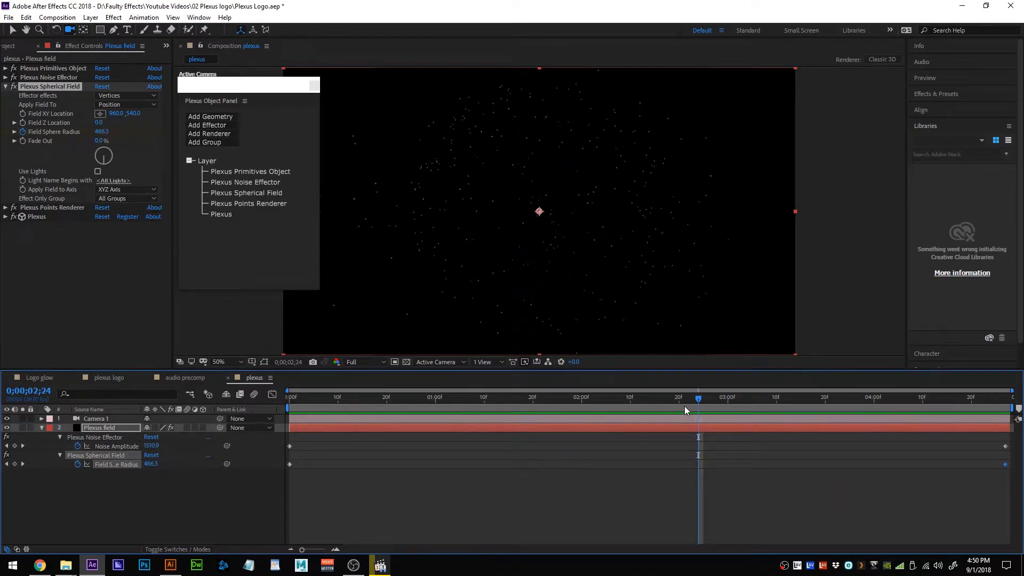
{"action": "left_click_drag", "start_coordinate": [685, 409], "coordinate": [275, 458]}
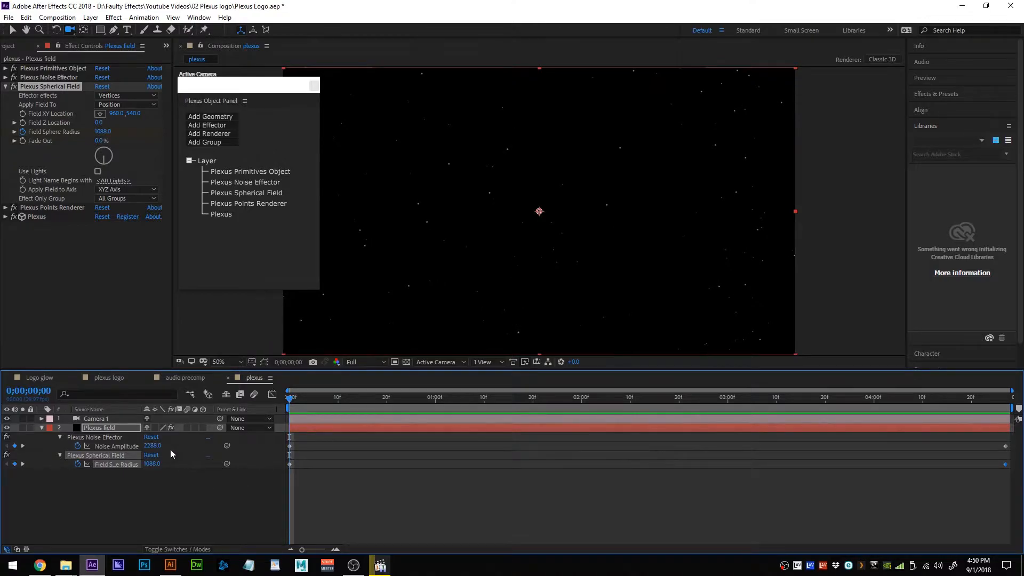
Start Noise Amplitude at 3472, add a lower keyframe near 2;26, and Easy Ease the keyframes.
{"action": "left_click_drag", "start_coordinate": [152, 447], "coordinate": [304, 437]}
{"action": "left_click_drag", "start_coordinate": [759, 437], "coordinate": [744, 400]}
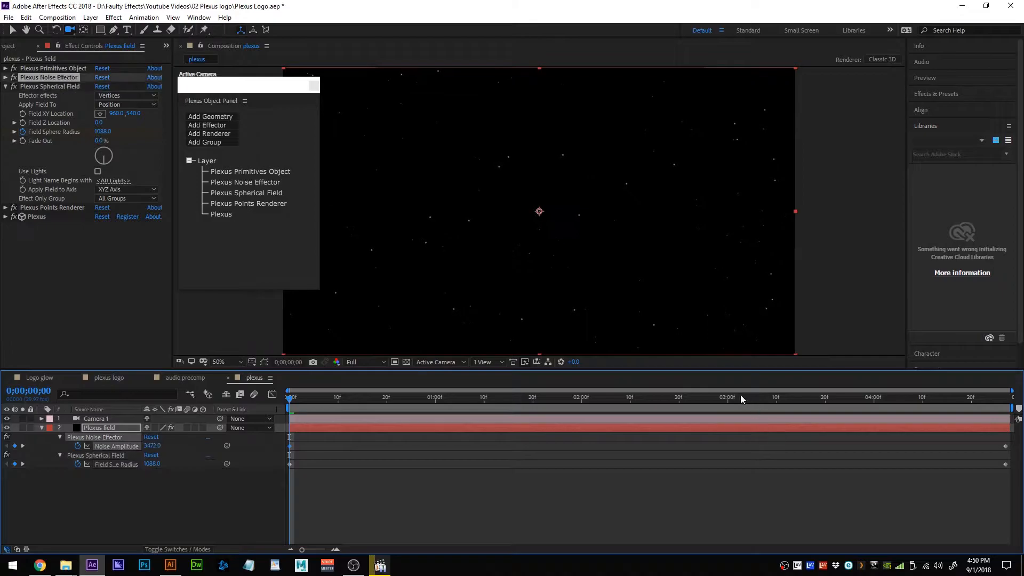
{"action": "left_click", "coordinate": [708, 399]}
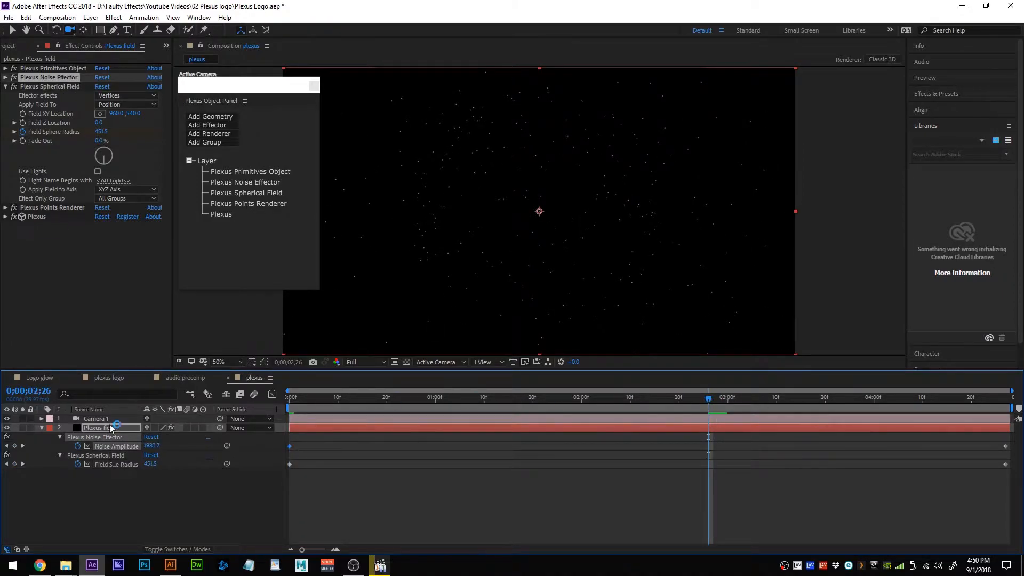
{"action": "left_click_drag", "start_coordinate": [148, 449], "coordinate": [232, 455]}
{"action": "left_click_drag", "start_coordinate": [714, 398], "coordinate": [1013, 440]}
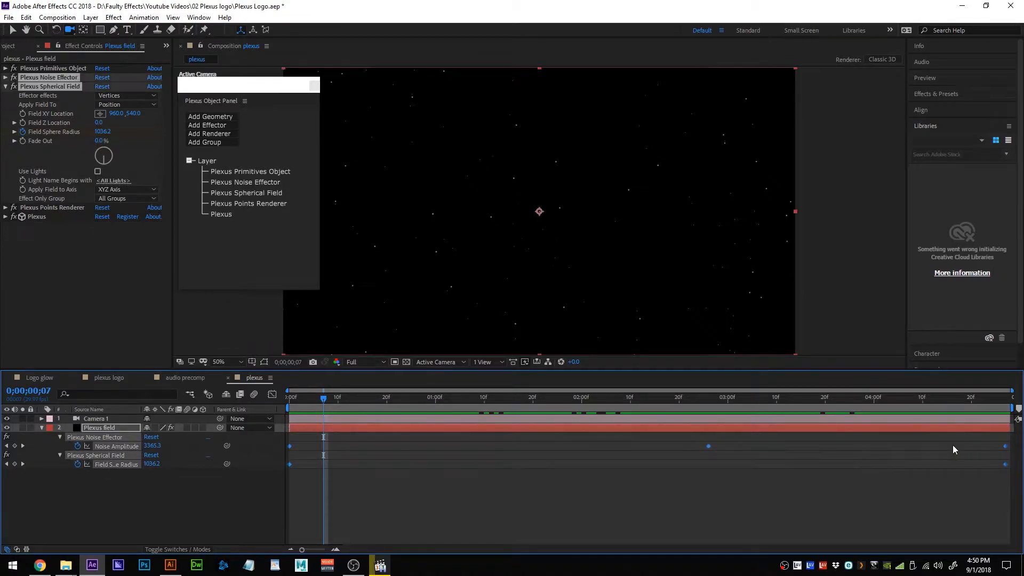
{"action": "key", "text": "F9"}
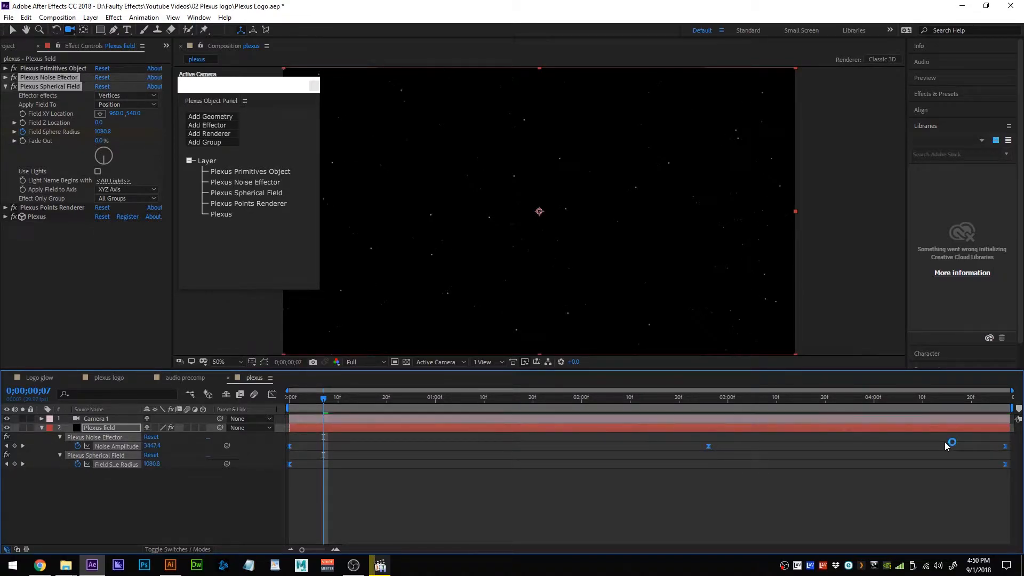
Preview the animation and shift the ending keyframes earlier in time.
{"action": "key", "text": "space"}
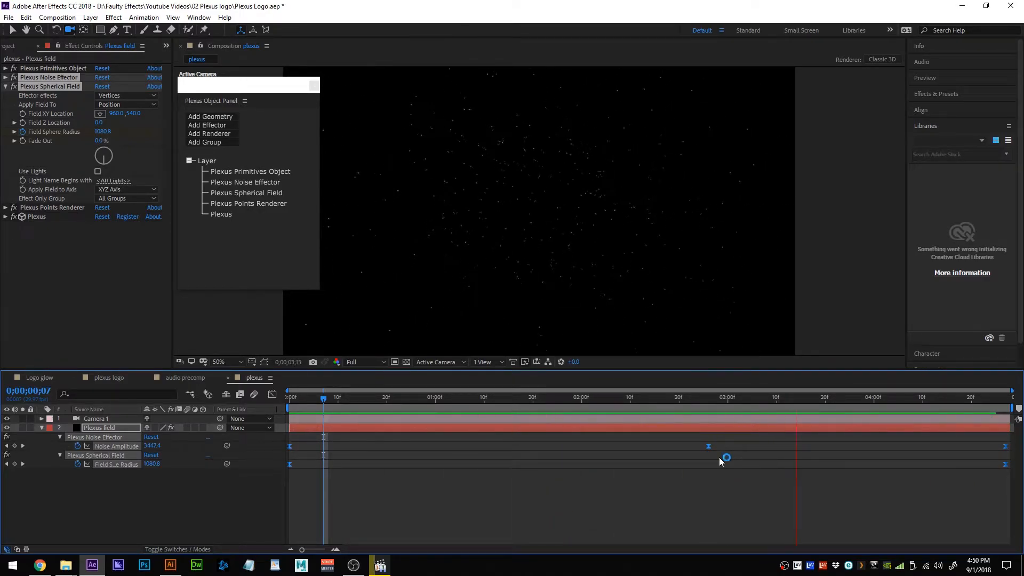
{"action": "key", "text": "space"}
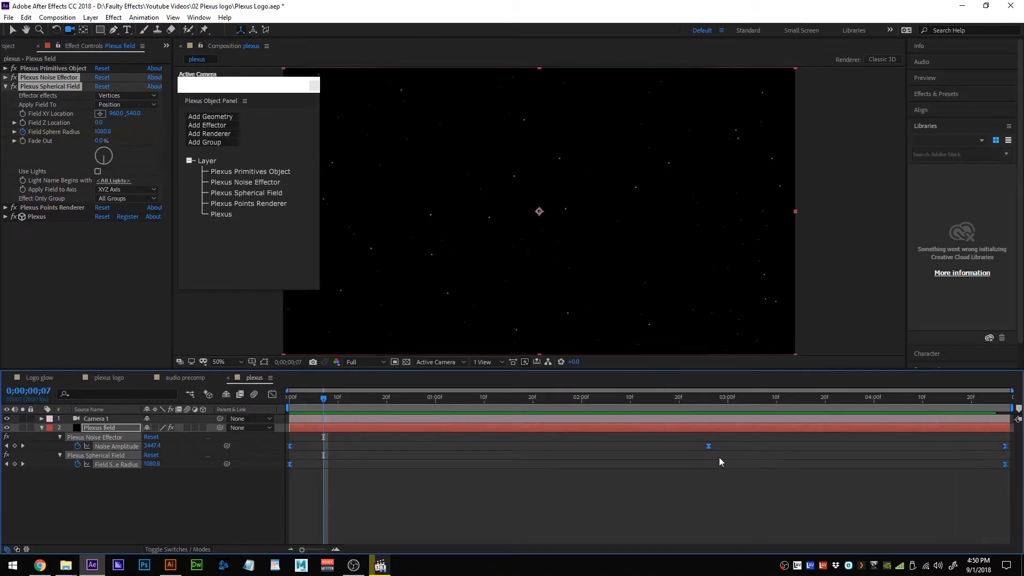
{"action": "left_click_drag", "start_coordinate": [995, 490], "coordinate": [812, 480]}
{"action": "key", "text": "space"}
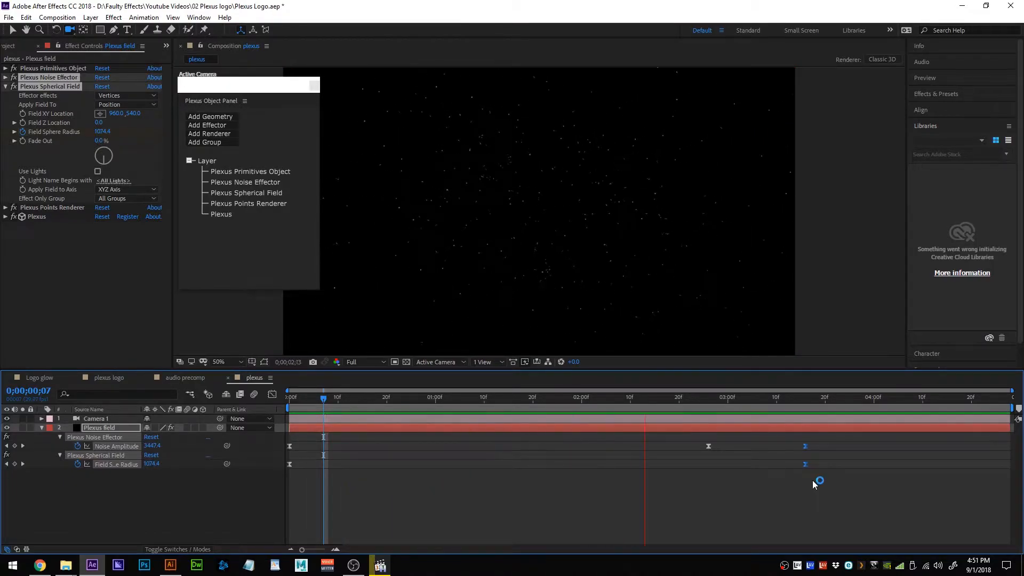
{"action": "key", "text": "space"}
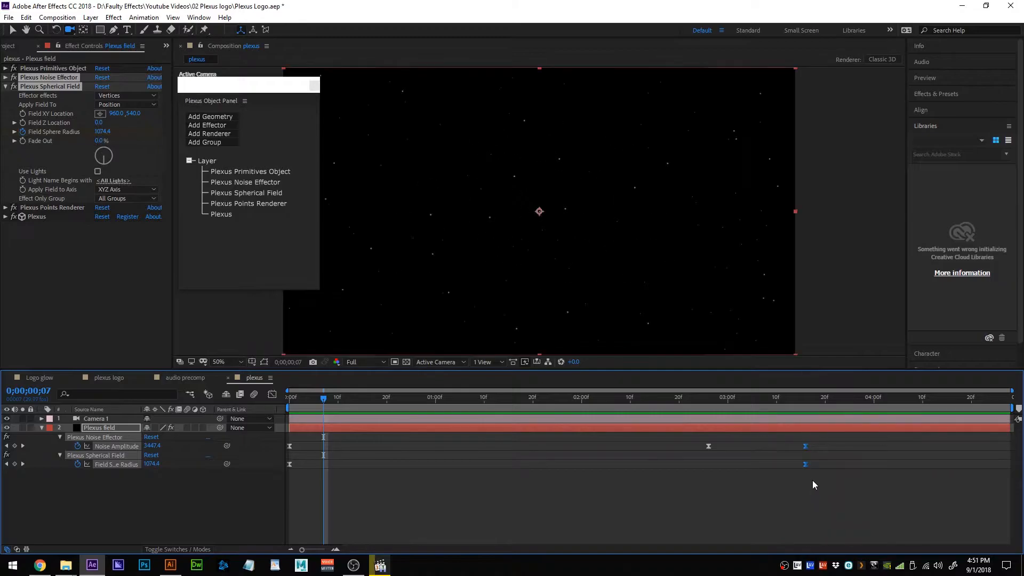
Move the middle Noise Amplitude keyframe earlier and preview from the start.
{"action": "left_click", "coordinate": [708, 447]}
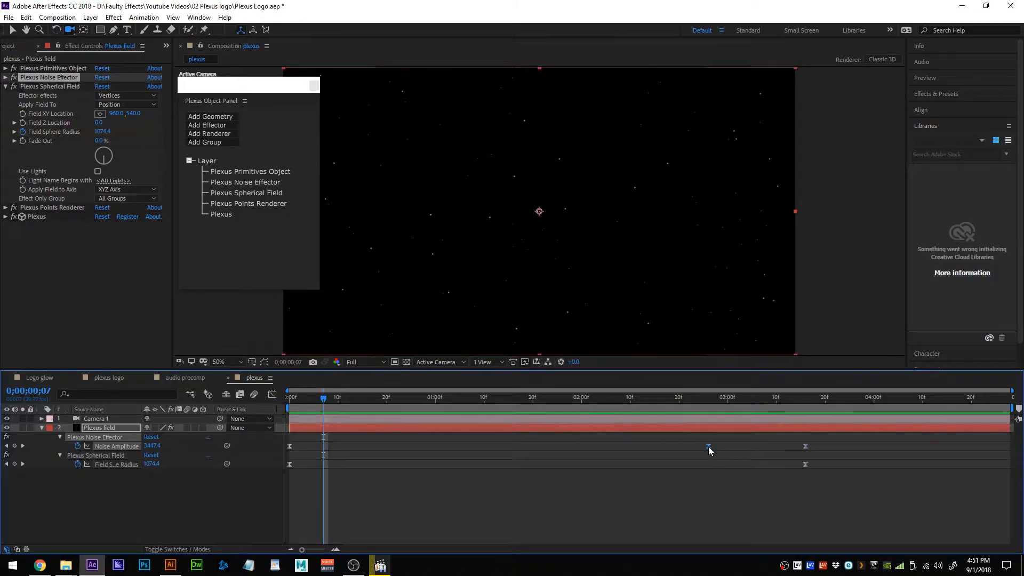
{"action": "left_click_drag", "start_coordinate": [708, 447], "coordinate": [508, 454]}
{"action": "left_click_drag", "start_coordinate": [323, 395], "coordinate": [289, 434]}
{"action": "left_click", "coordinate": [288, 448]}
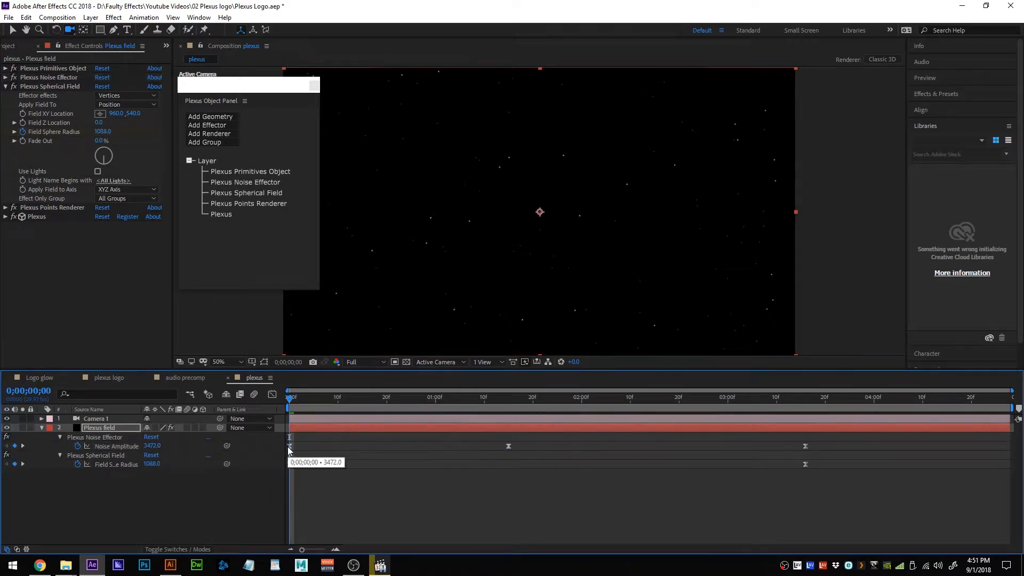
{"action": "key", "text": "space"}
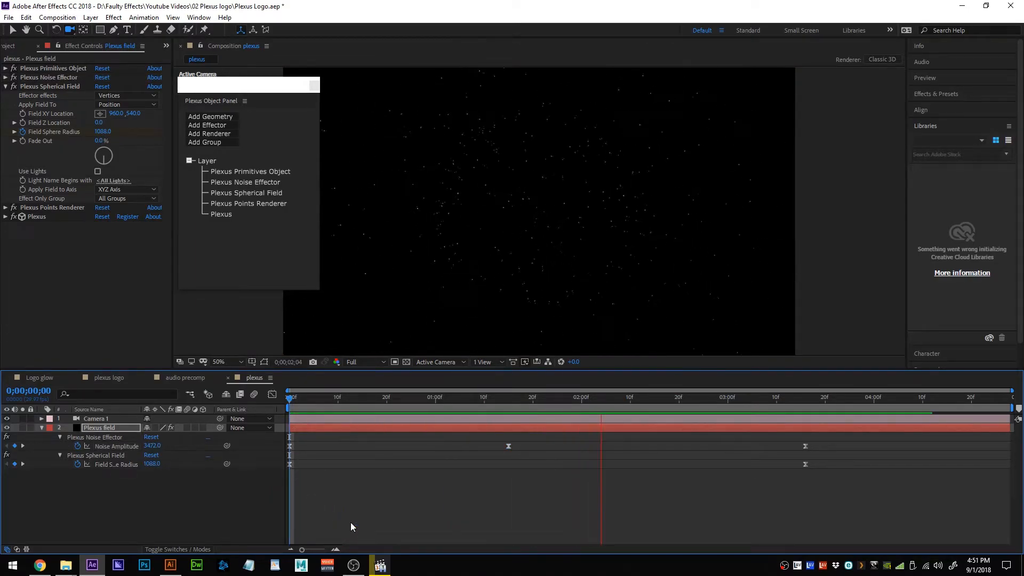
{"action": "key", "text": "space"}
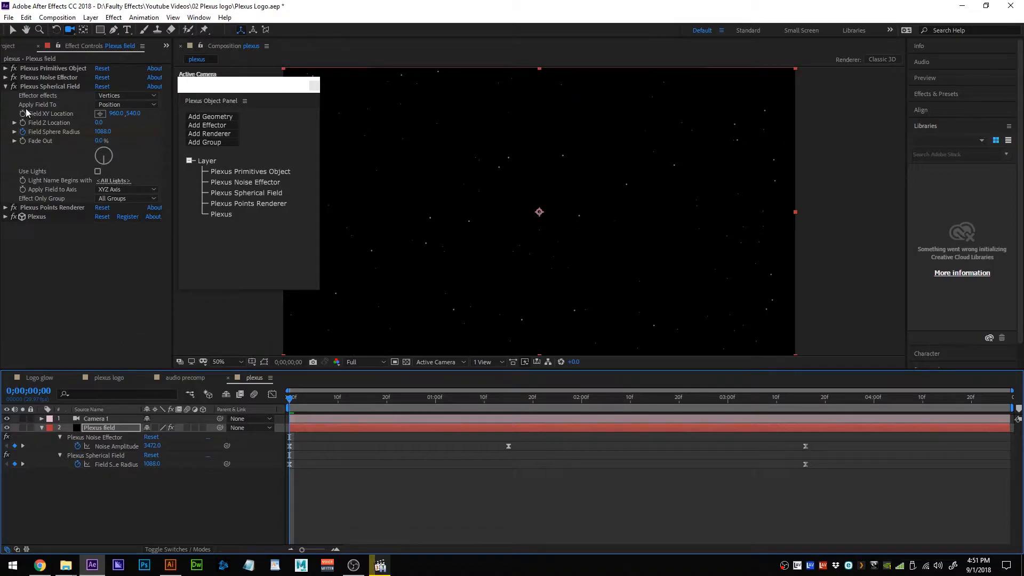
Add Lines and Triangulation renderers to the Plexus field and collapse their settings.
{"action": "left_click", "coordinate": [6, 86]}
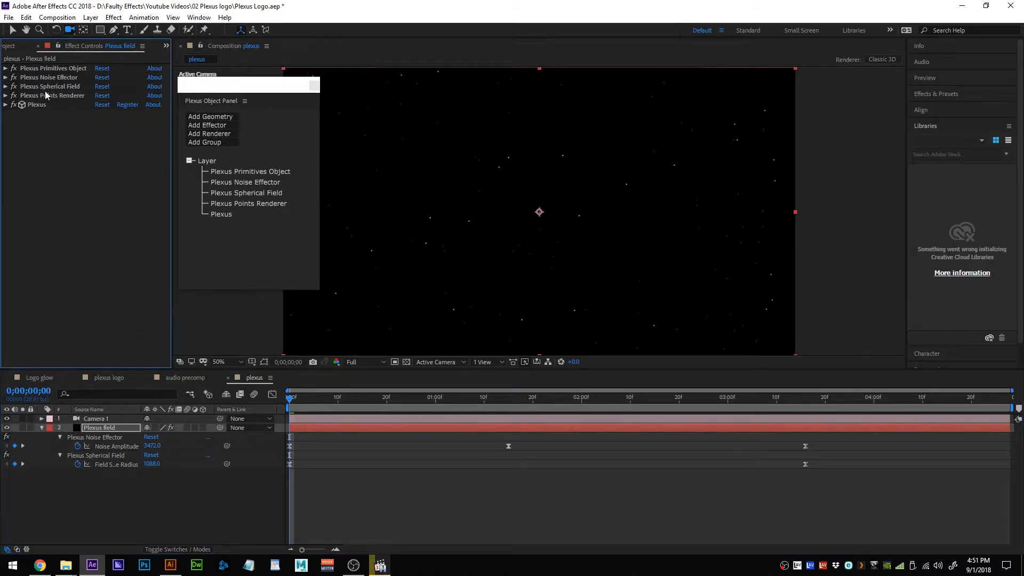
{"action": "left_click", "coordinate": [223, 136]}
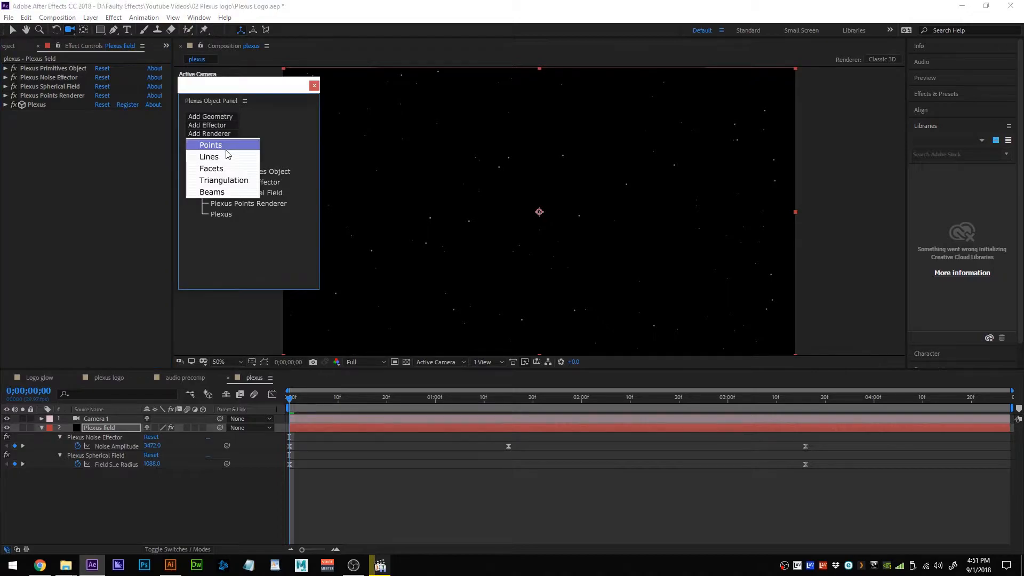
{"action": "left_click", "coordinate": [224, 156]}
{"action": "left_click", "coordinate": [224, 138]}
{"action": "left_click", "coordinate": [240, 180]}
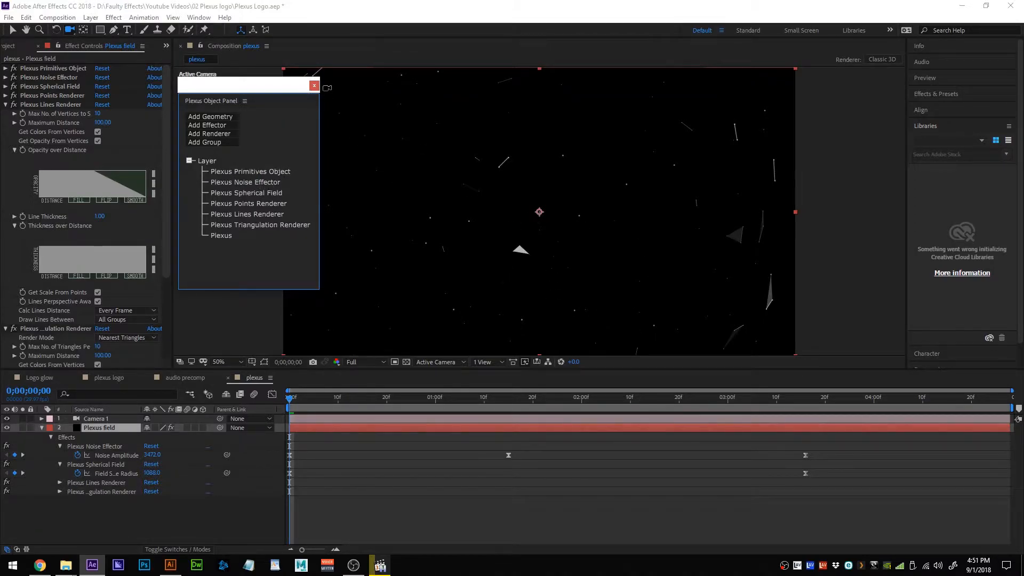
{"action": "left_click", "coordinate": [314, 86]}
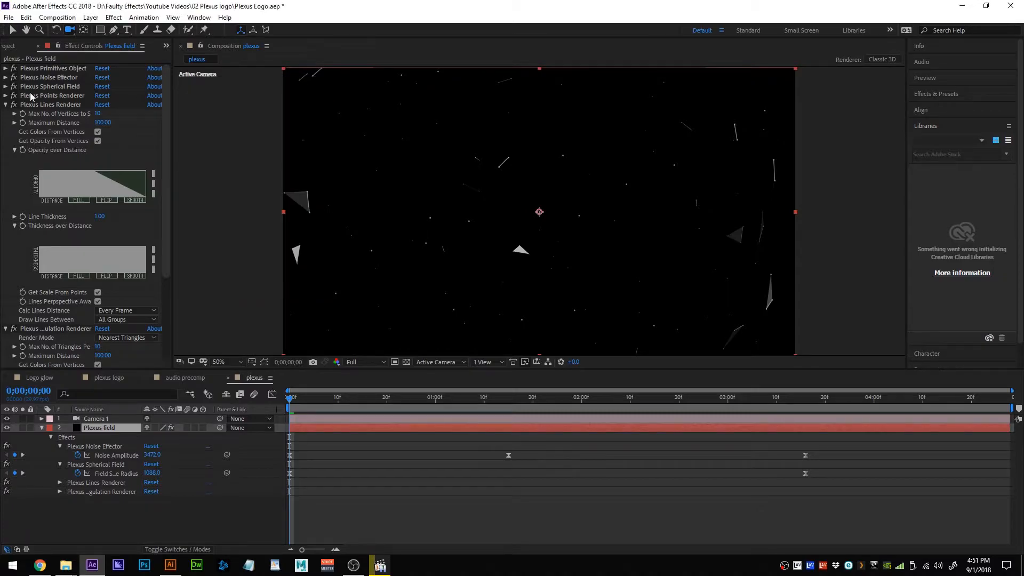
{"action": "left_click", "coordinate": [6, 105]}
{"action": "left_click", "coordinate": [5, 115]}
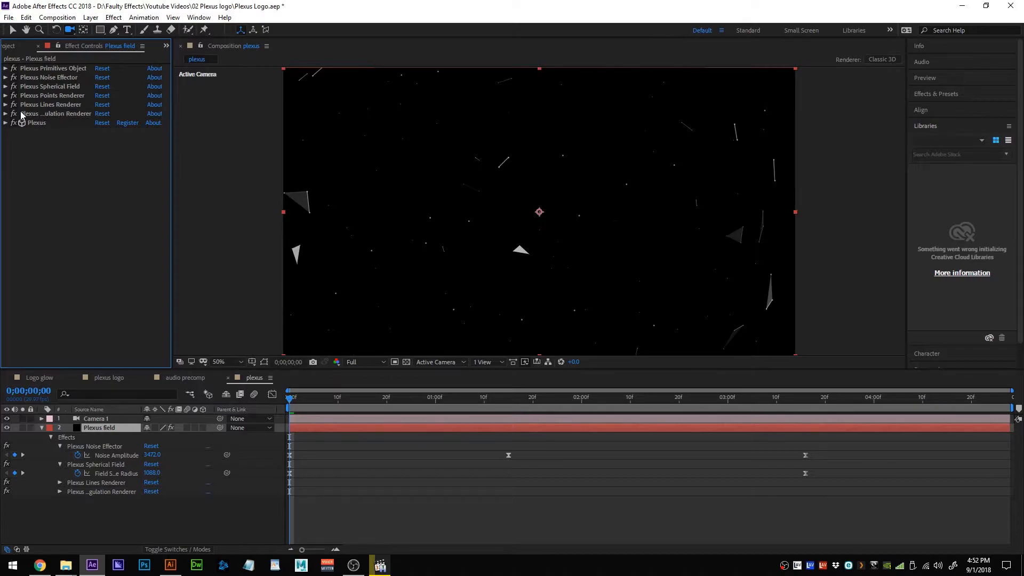
{"action": "left_click", "coordinate": [6, 96]}
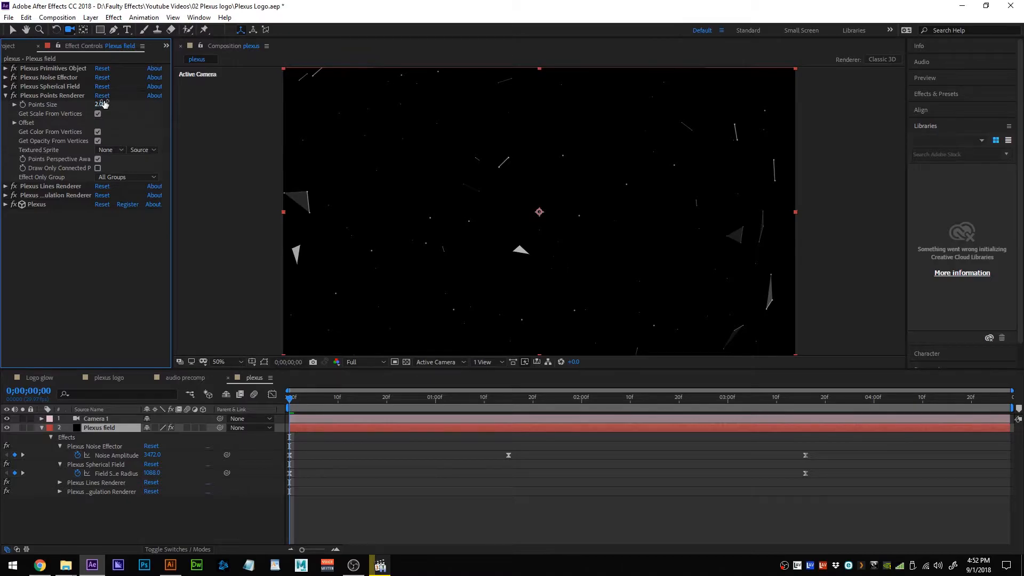
{"action": "left_click_drag", "start_coordinate": [100, 107], "coordinate": [179, 151]}
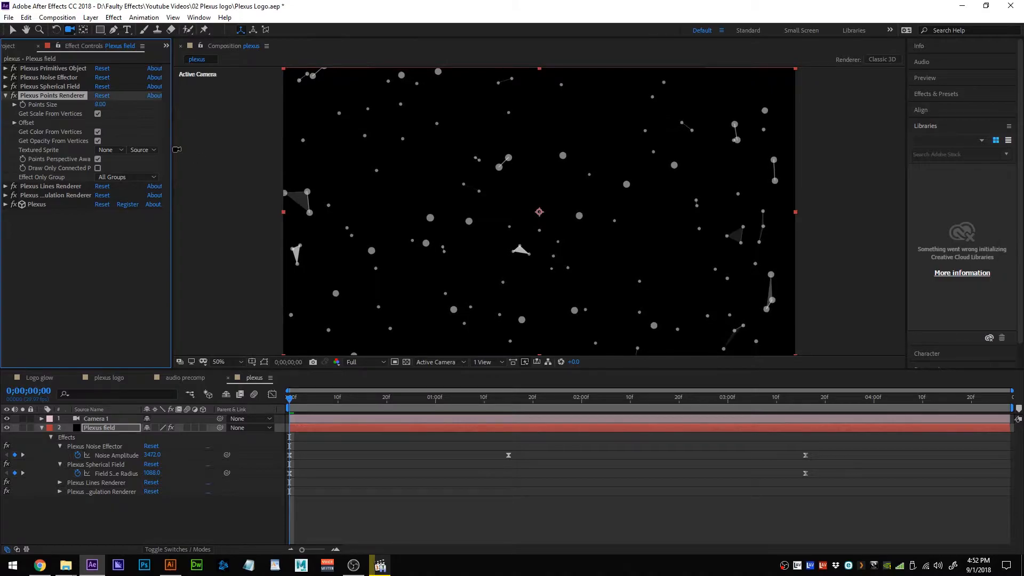
{"action": "left_click", "coordinate": [100, 105]}
{"action": "key", "text": "Return"}
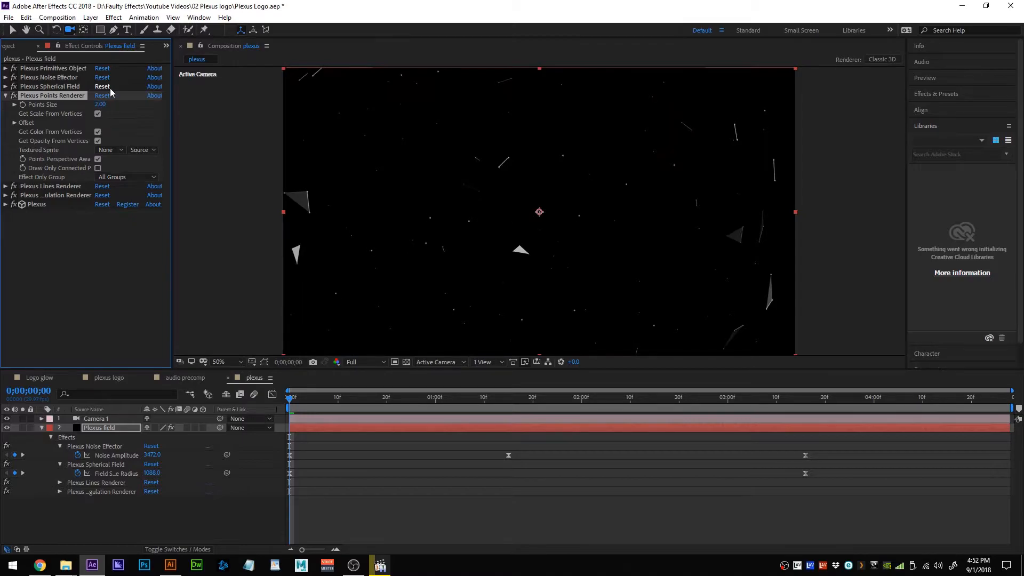
{"action": "left_click", "coordinate": [6, 98]}
{"action": "left_click", "coordinate": [6, 98]}
{"action": "left_click", "coordinate": [6, 96]}
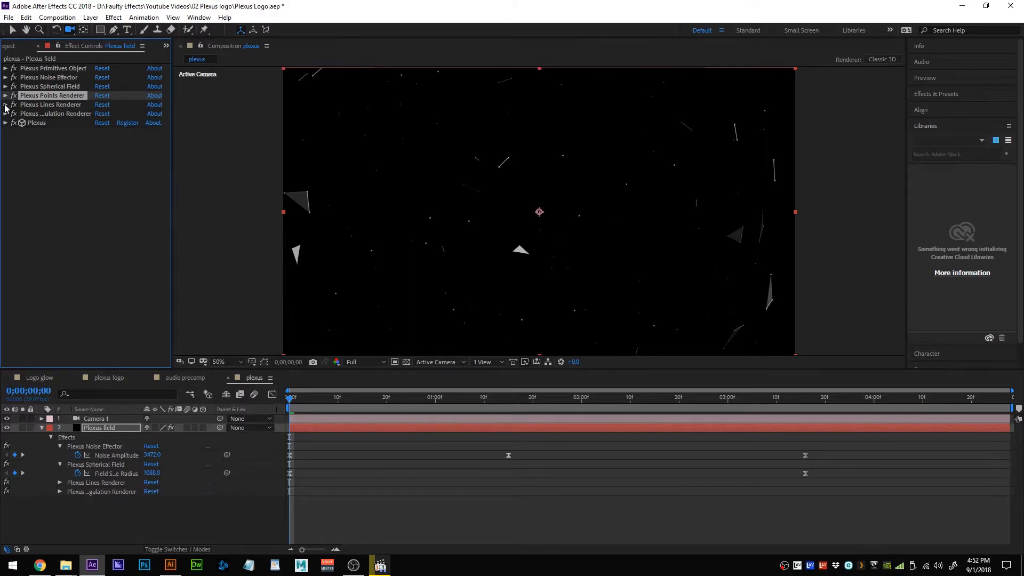
{"action": "left_click", "coordinate": [6, 106]}
Apply the smooth falloff preset to the lines' Opacity and Thickness over Distance.
{"action": "left_click_drag", "start_coordinate": [172, 210], "coordinate": [234, 213]}
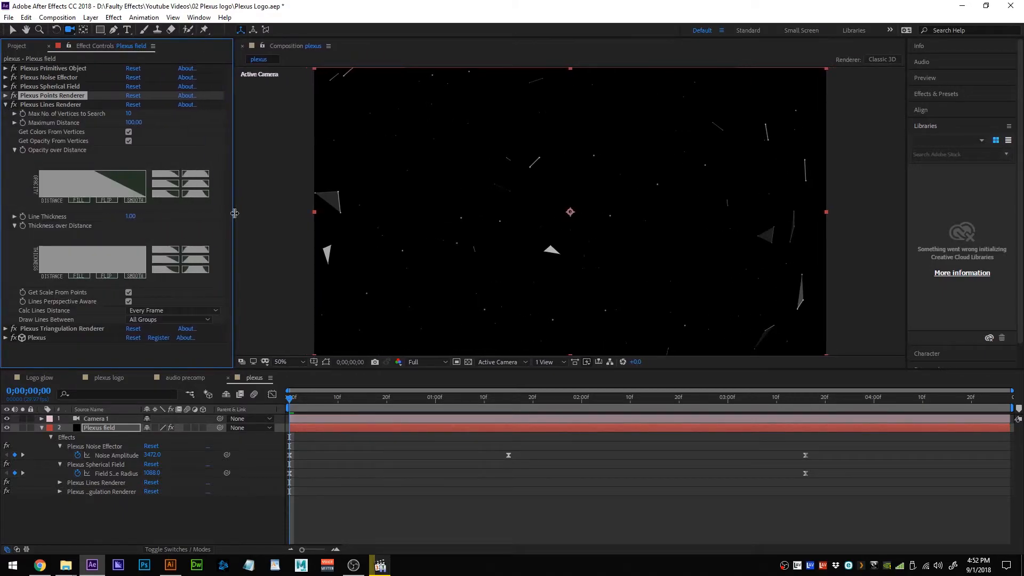
{"action": "left_click", "coordinate": [167, 166]}
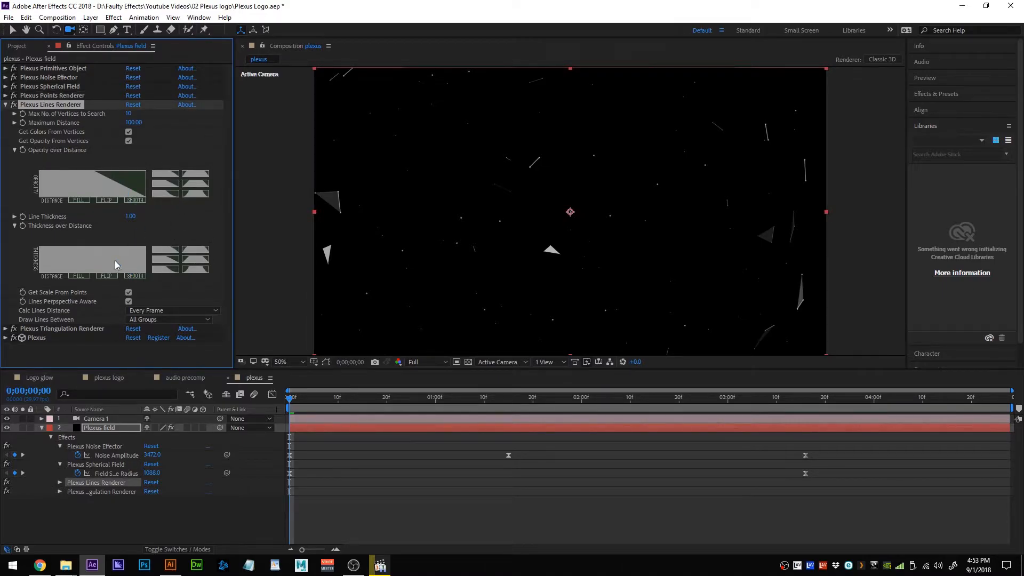
{"action": "left_click", "coordinate": [165, 193]}
{"action": "left_click", "coordinate": [172, 269]}
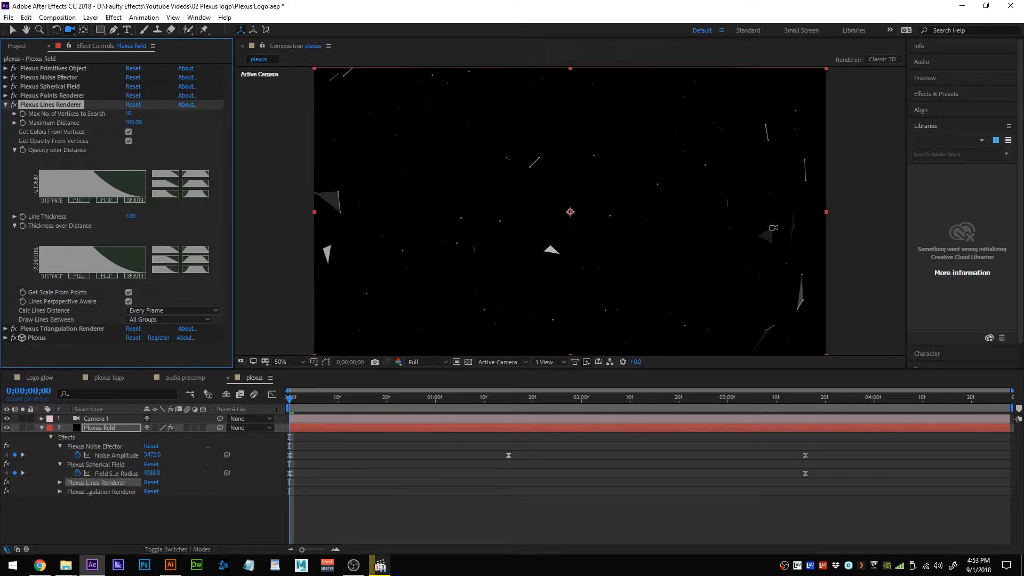
At 2;10, set Max No. of Vertices to Search to 3 and raise Maximum Distance.
{"action": "left_click", "coordinate": [621, 399]}
{"action": "left_click_drag", "start_coordinate": [624, 398], "coordinate": [632, 399]}
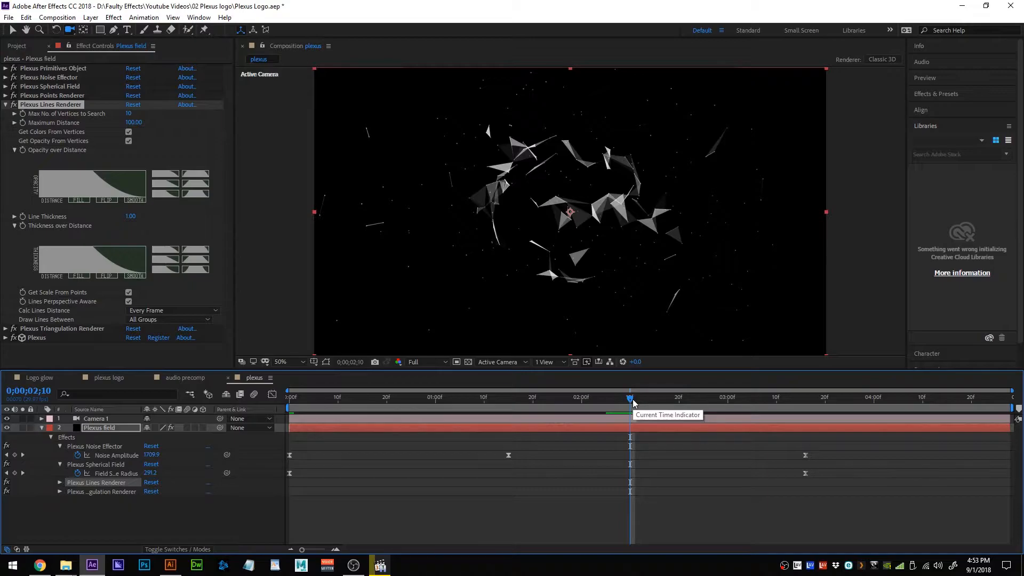
{"action": "left_click", "coordinate": [129, 113]}
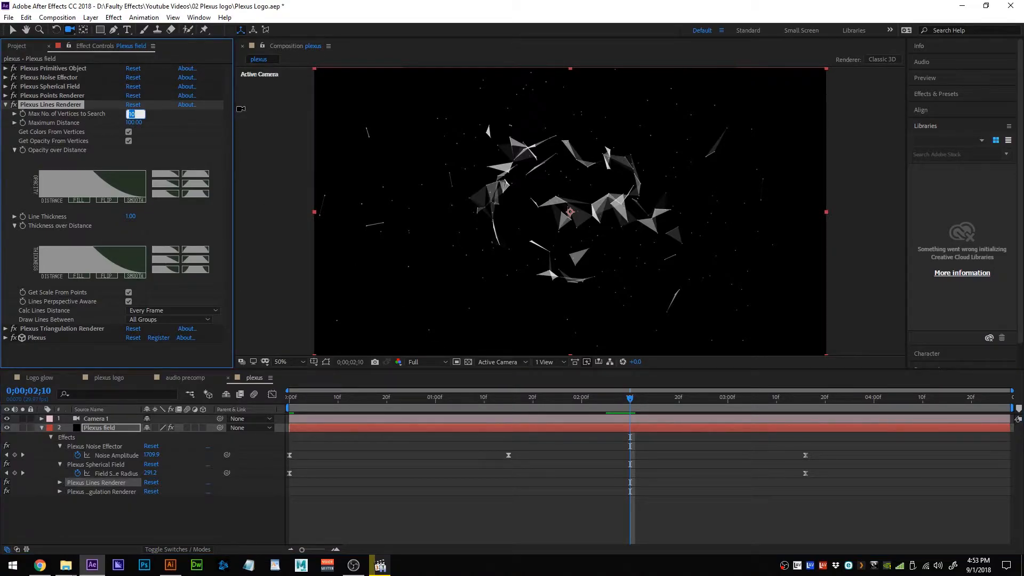
{"action": "type", "text": "2"}
{"action": "key", "text": "Return"}
{"action": "left_click", "coordinate": [128, 114]}
{"action": "type", "text": "3"}
{"action": "key", "text": "Return"}
{"action": "left_click_drag", "start_coordinate": [124, 120], "coordinate": [170, 116]}
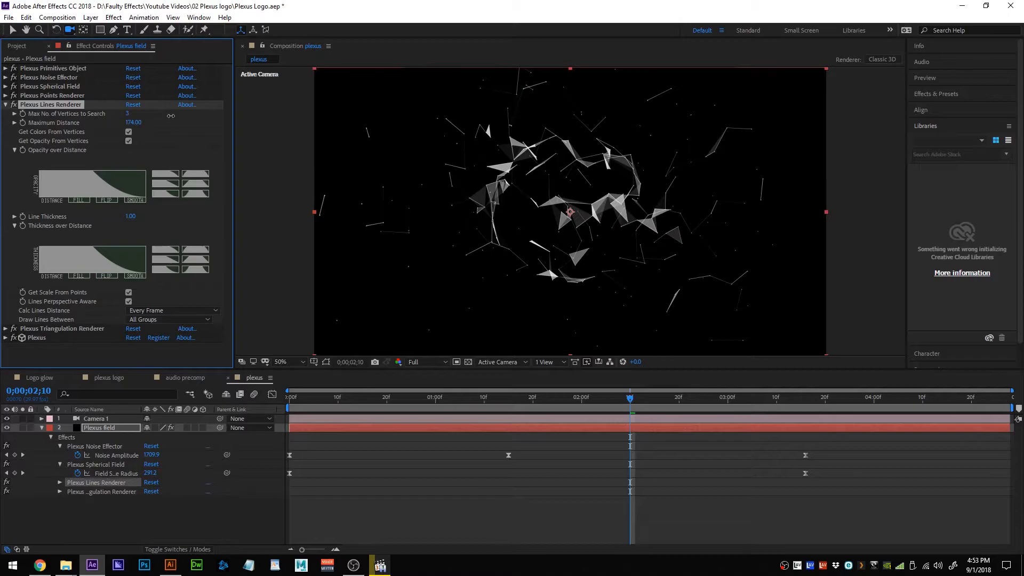
Collapse the Lines Renderer with Maximum Distance left at 174.
{"action": "left_click", "coordinate": [5, 105]}
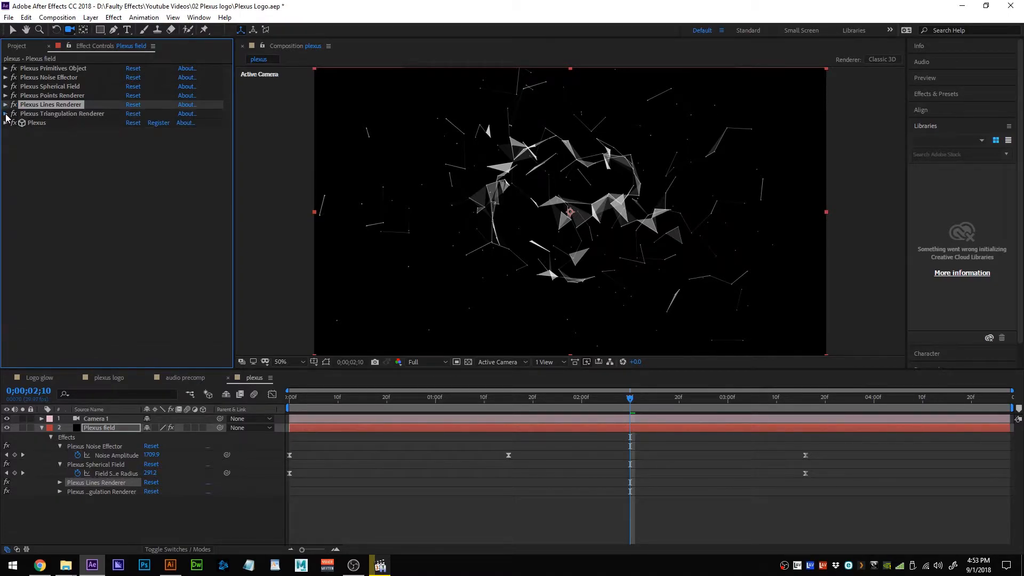
Give the Triangulation Renderer smooth opacity falloff, 2 triangles per vertex and Maximum Distance 120.
{"action": "left_click", "coordinate": [6, 113]}
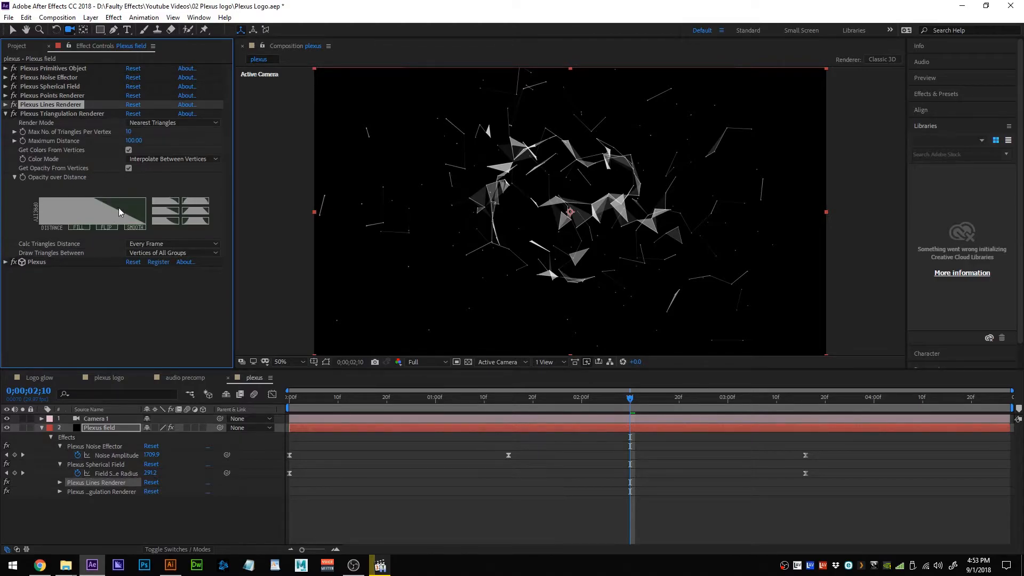
{"action": "left_click", "coordinate": [166, 221]}
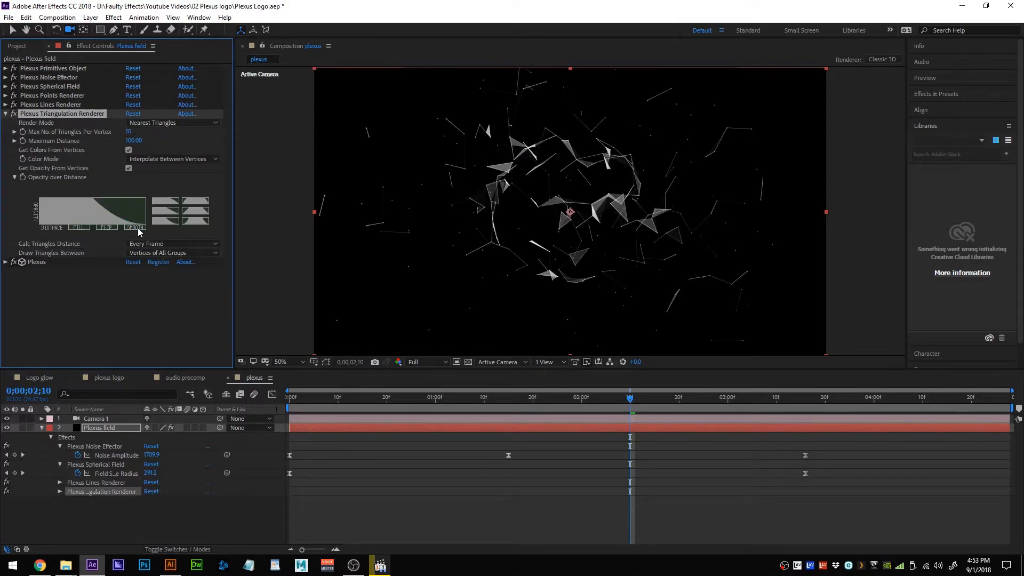
{"action": "left_click", "coordinate": [130, 132]}
{"action": "type", "text": "2"}
{"action": "key", "text": "Return"}
{"action": "left_click_drag", "start_coordinate": [132, 140], "coordinate": [161, 160]}
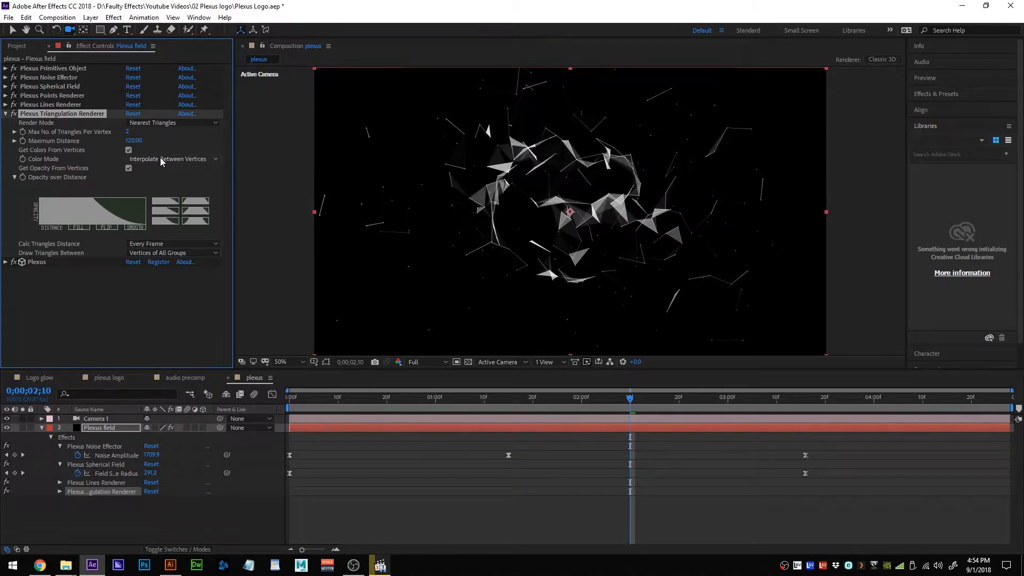
Preview the particle animation and collapse the Plexus field layer's properties.
{"action": "key", "text": "space"}
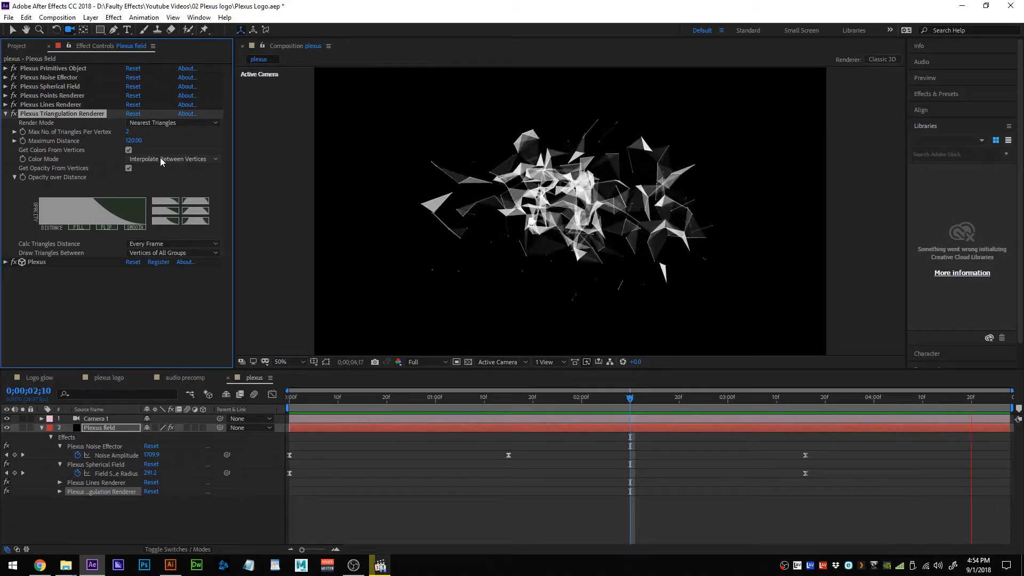
{"action": "key", "text": "space"}
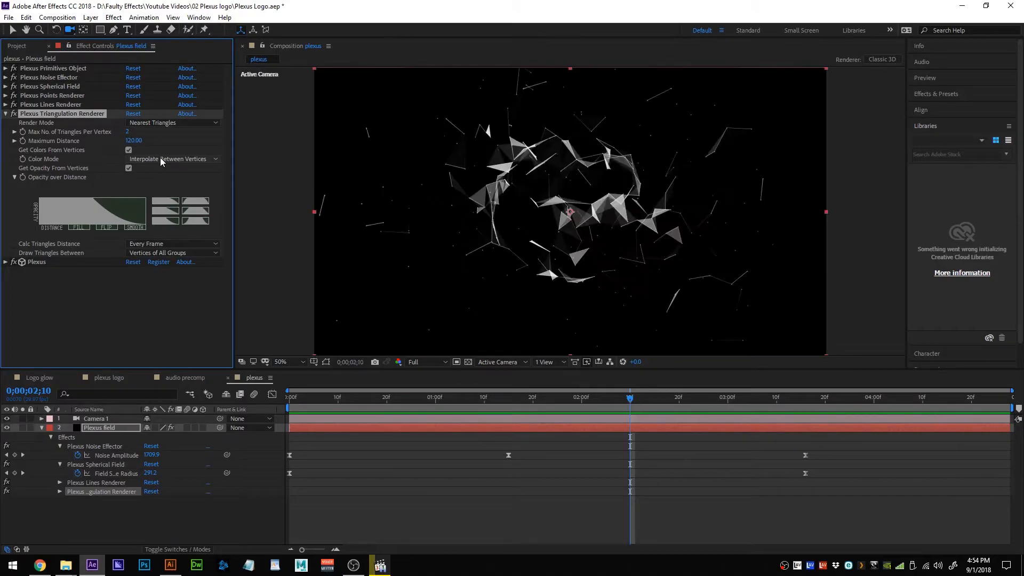
{"action": "left_click", "coordinate": [42, 428]}
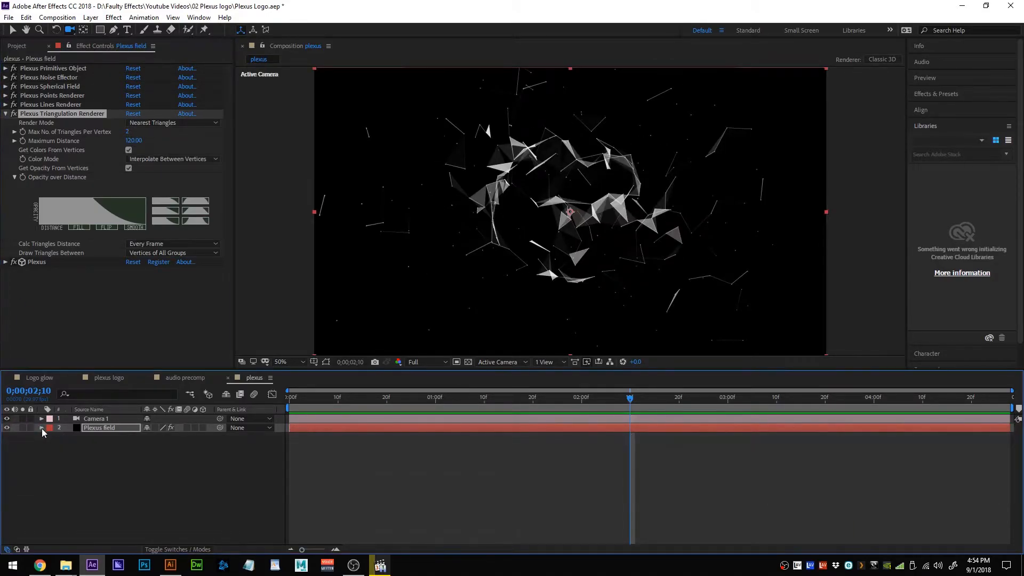
Collapse the Triangulation Renderer and open the FX Console search with Ctrl+Space.
{"action": "left_click", "coordinate": [6, 114]}
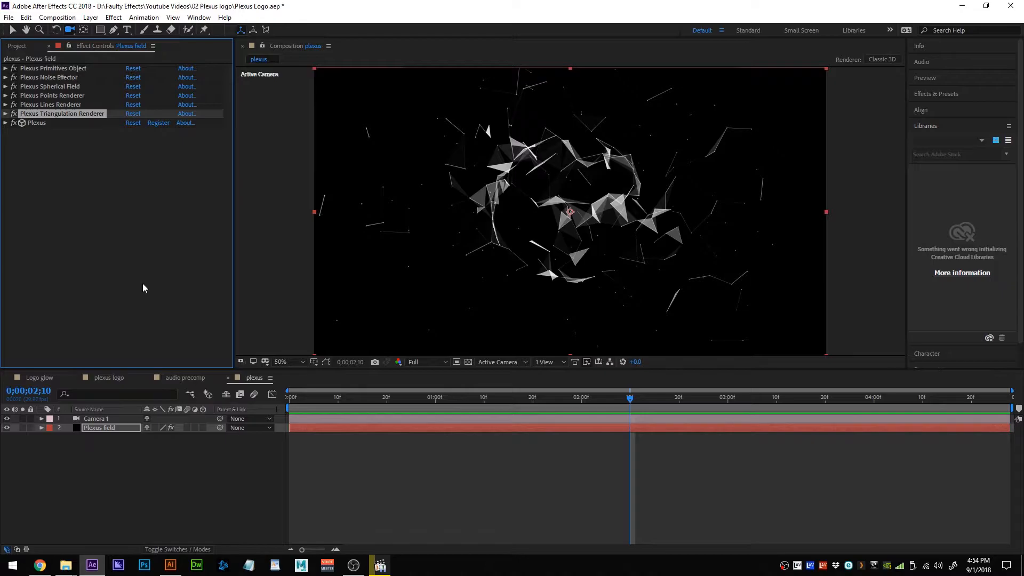
{"action": "key", "text": "ctrl+space"}
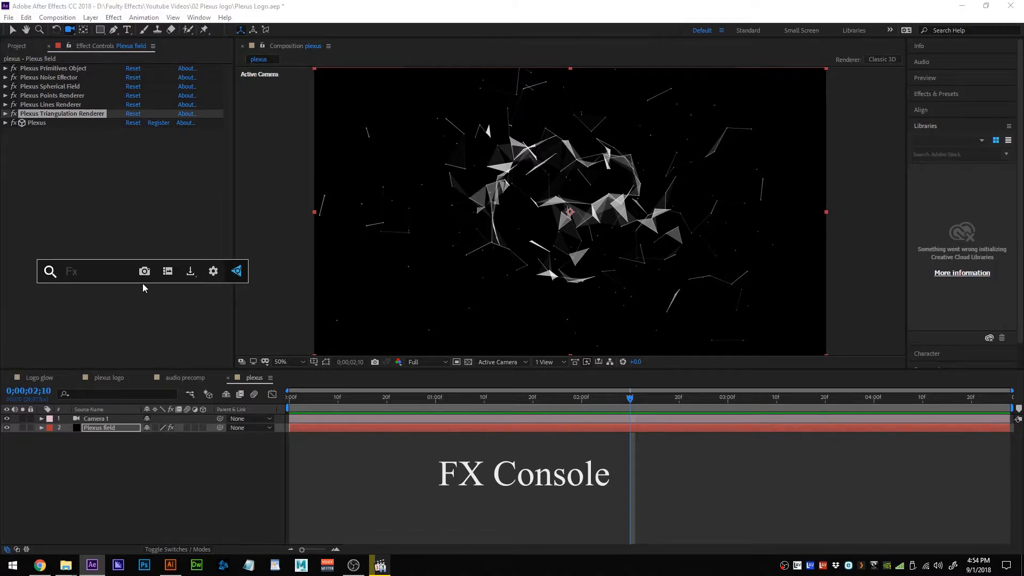
Apply VC Color Vibrance from FX Console and pick a purple-magenta tint colour.
{"action": "type", "text": "vc"}
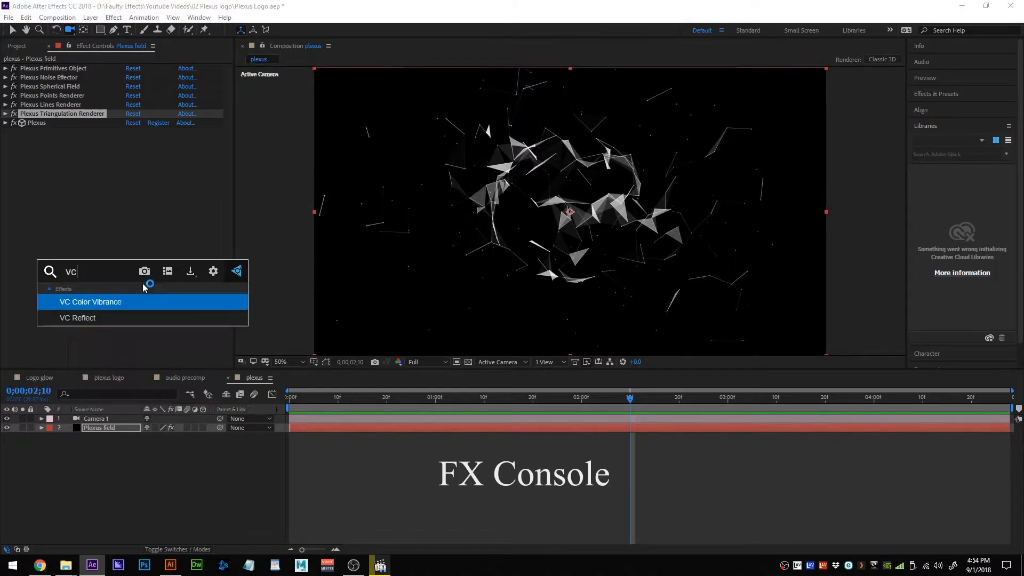
{"action": "left_click", "coordinate": [121, 302]}
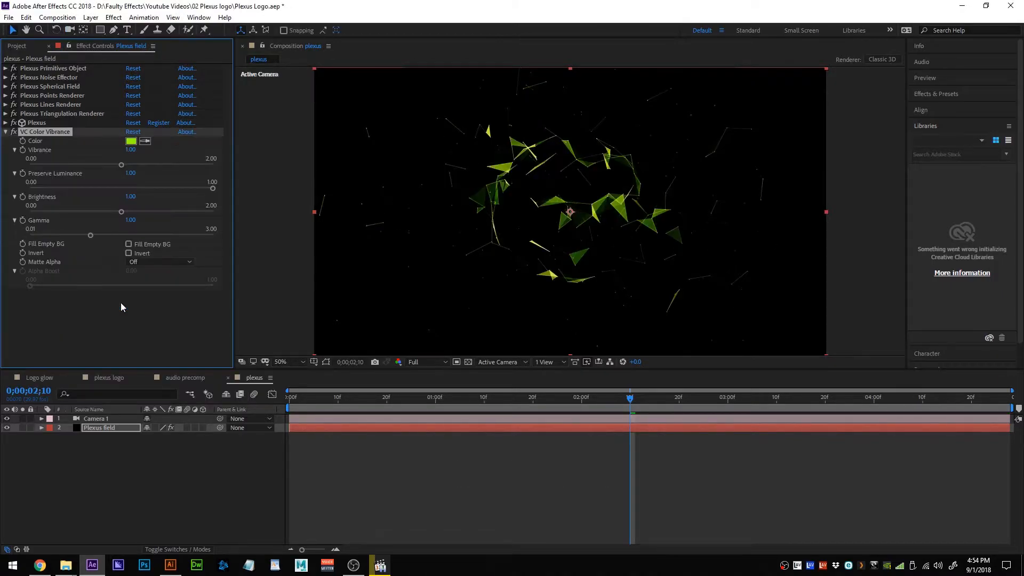
{"action": "left_click", "coordinate": [131, 141]}
{"action": "left_click_drag", "start_coordinate": [530, 240], "coordinate": [494, 221]}
{"action": "left_click", "coordinate": [509, 220]}
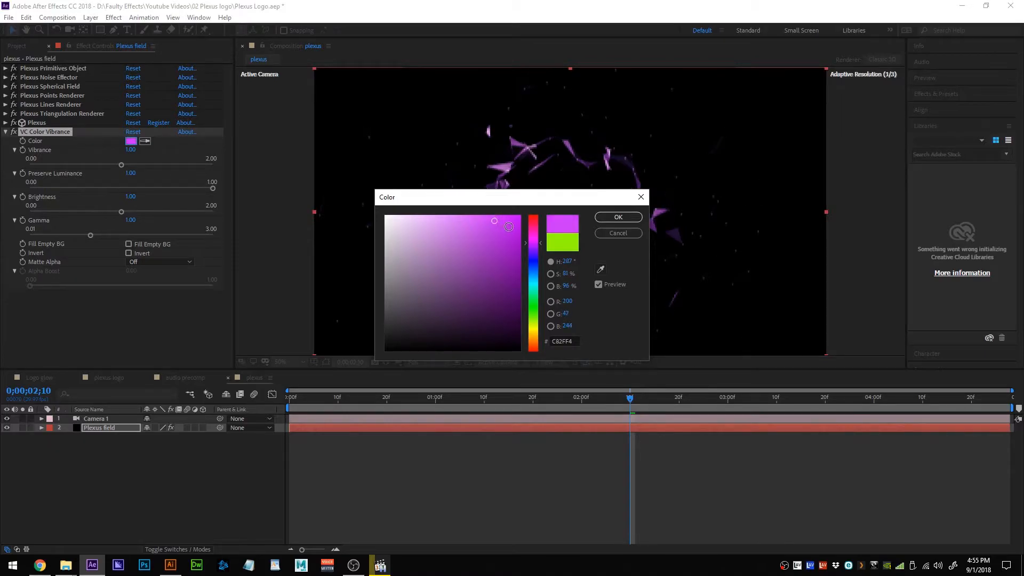
{"action": "left_click", "coordinate": [536, 244]}
{"action": "left_click_drag", "start_coordinate": [535, 241], "coordinate": [535, 241]}
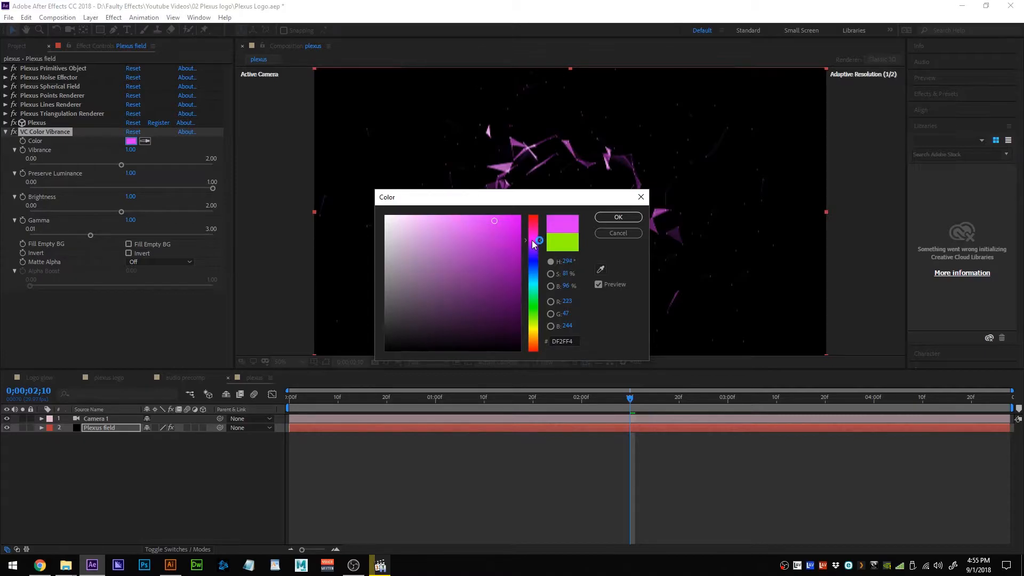
{"action": "left_click", "coordinate": [496, 244]}
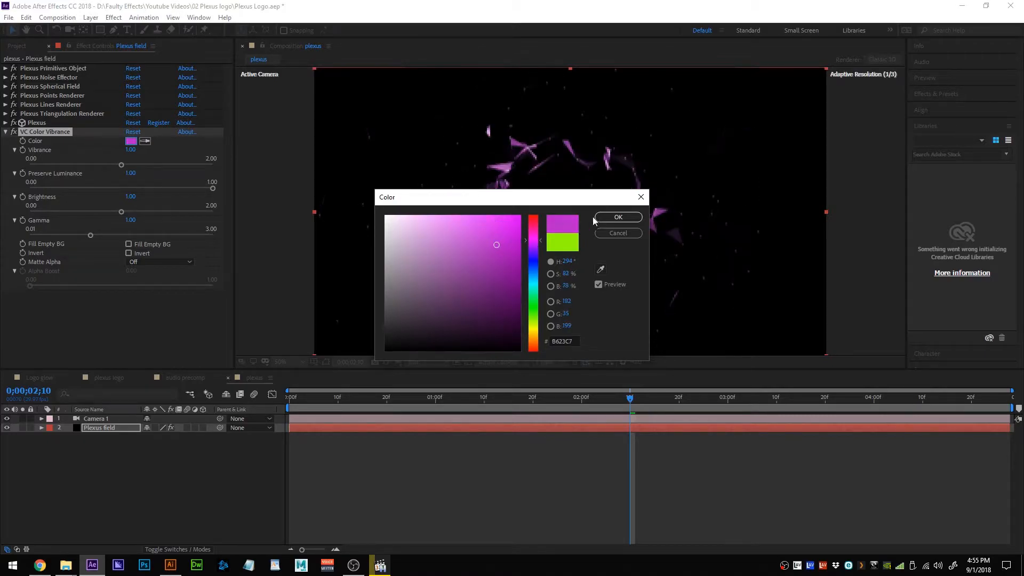
{"action": "left_click", "coordinate": [618, 217]}
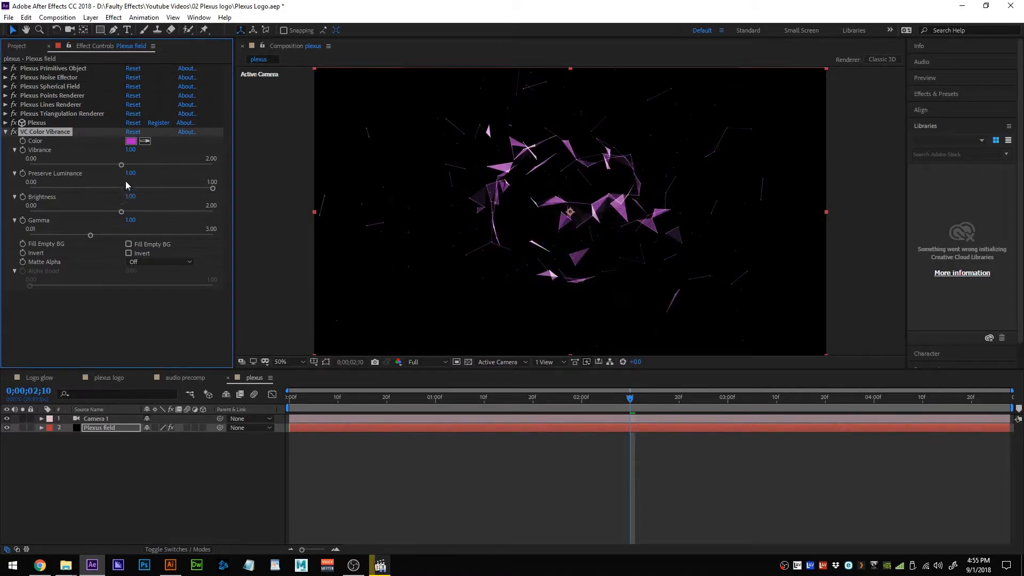
Set Vibrance 2.00, Brightness 0.75 and Gamma 2.55, then collapse the effect.
{"action": "left_click_drag", "start_coordinate": [121, 165], "coordinate": [229, 161]}
{"action": "left_click_drag", "start_coordinate": [122, 214], "coordinate": [172, 213]}
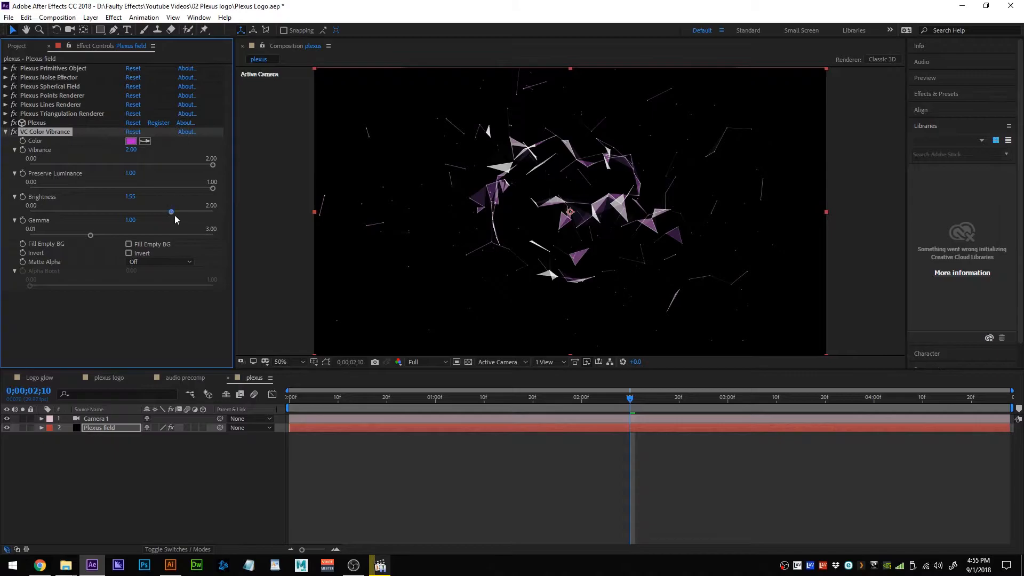
{"action": "left_click_drag", "start_coordinate": [171, 212], "coordinate": [185, 243]}
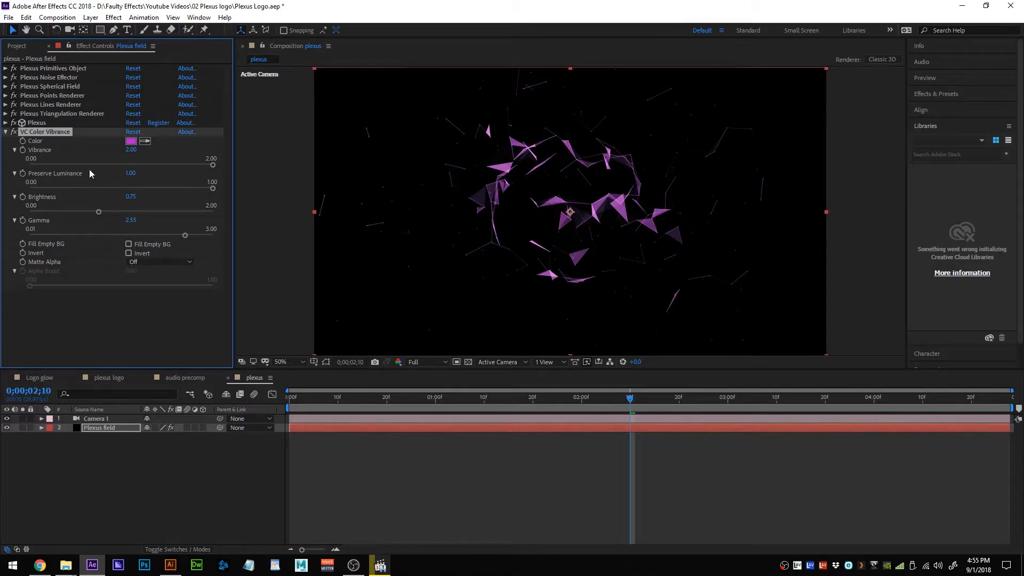
{"action": "left_click", "coordinate": [5, 132]}
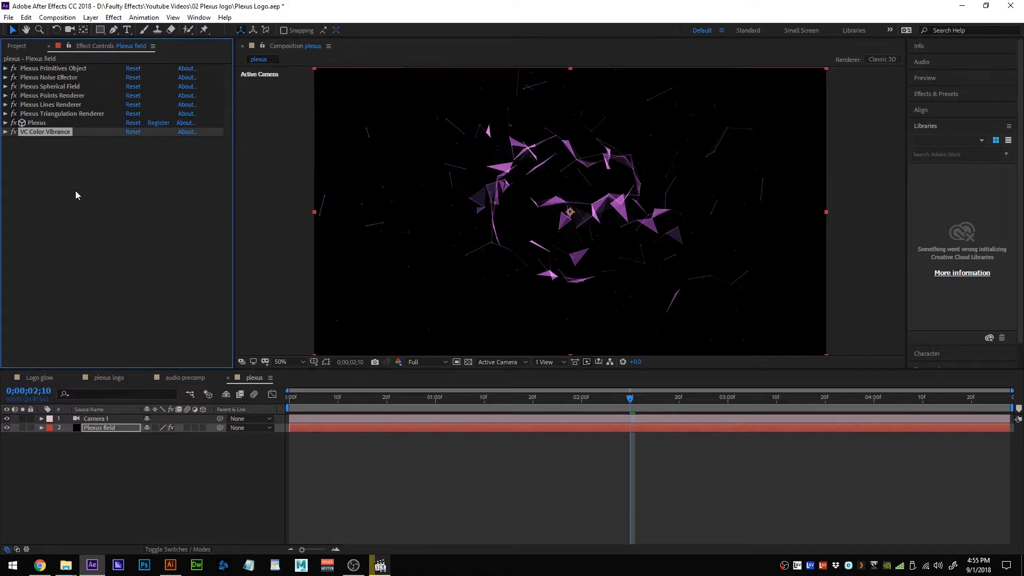
Add Glow with threshold 74.5%, radius 70 and intensity 1.6, then preview.
{"action": "key", "text": "ctrl+space"}
{"action": "type", "text": "glow"}
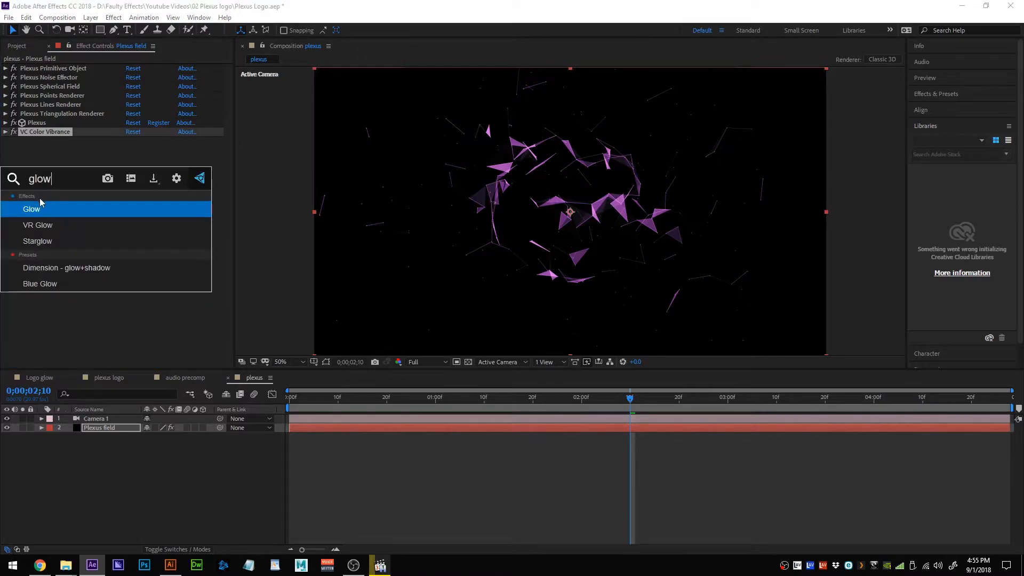
{"action": "left_click", "coordinate": [39, 205]}
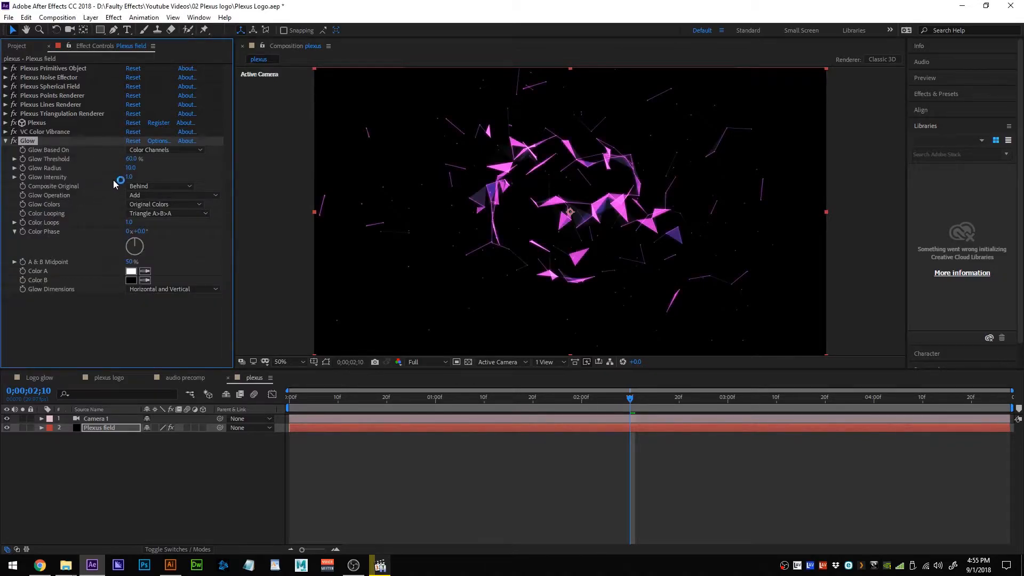
{"action": "left_click_drag", "start_coordinate": [131, 168], "coordinate": [162, 178]}
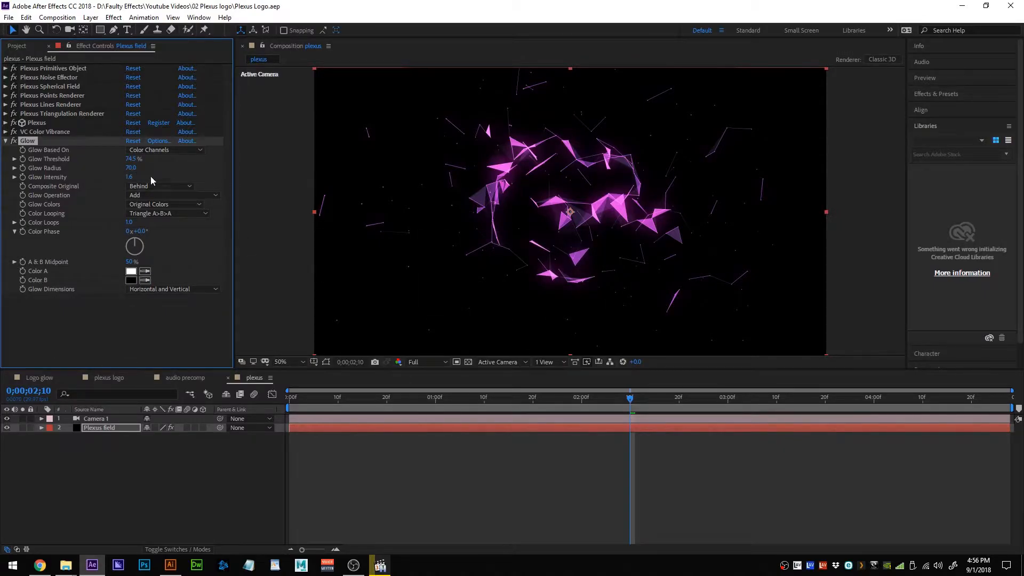
{"action": "left_click", "coordinate": [5, 141]}
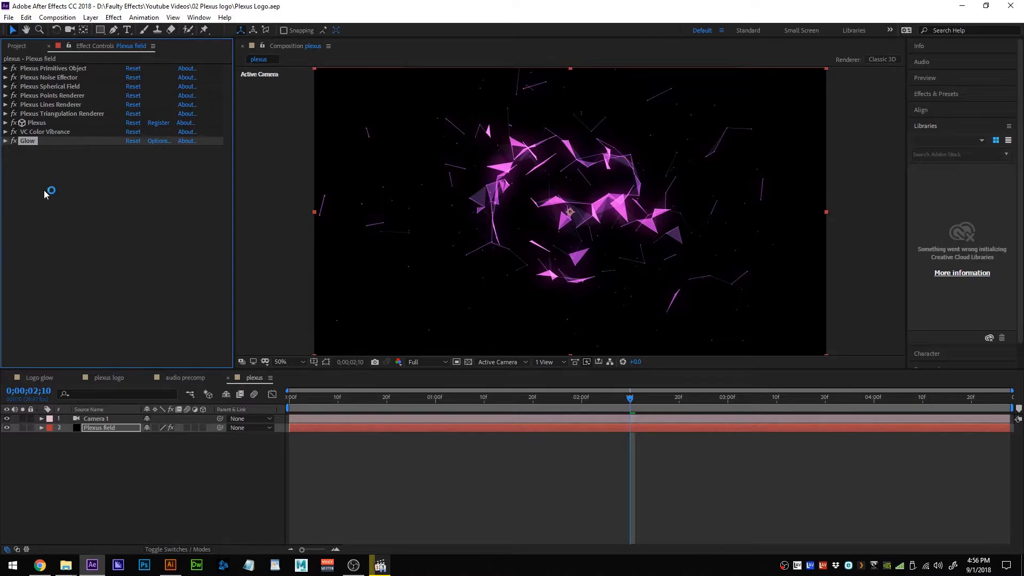
{"action": "key", "text": "space"}
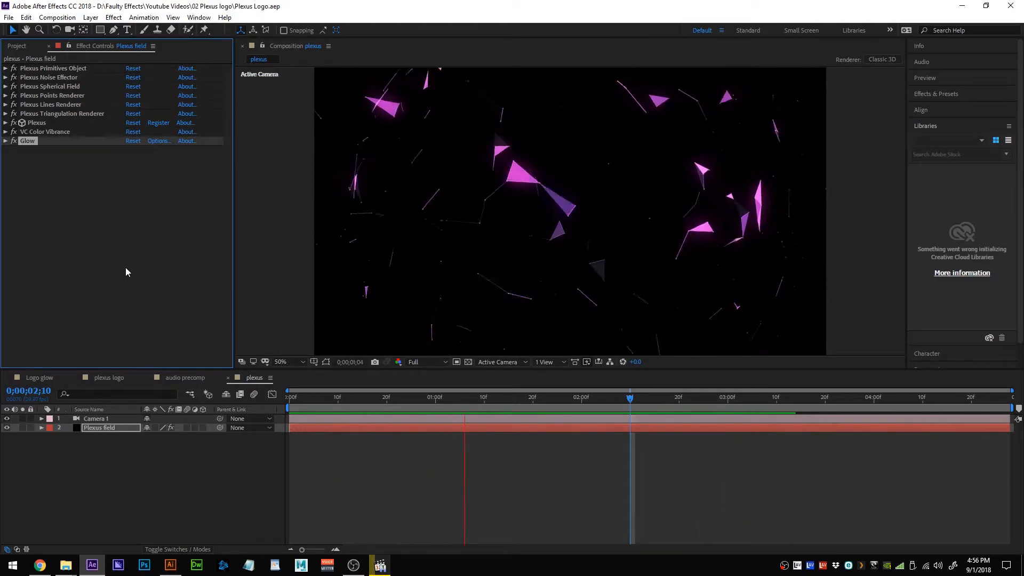
{"action": "key", "text": "space"}
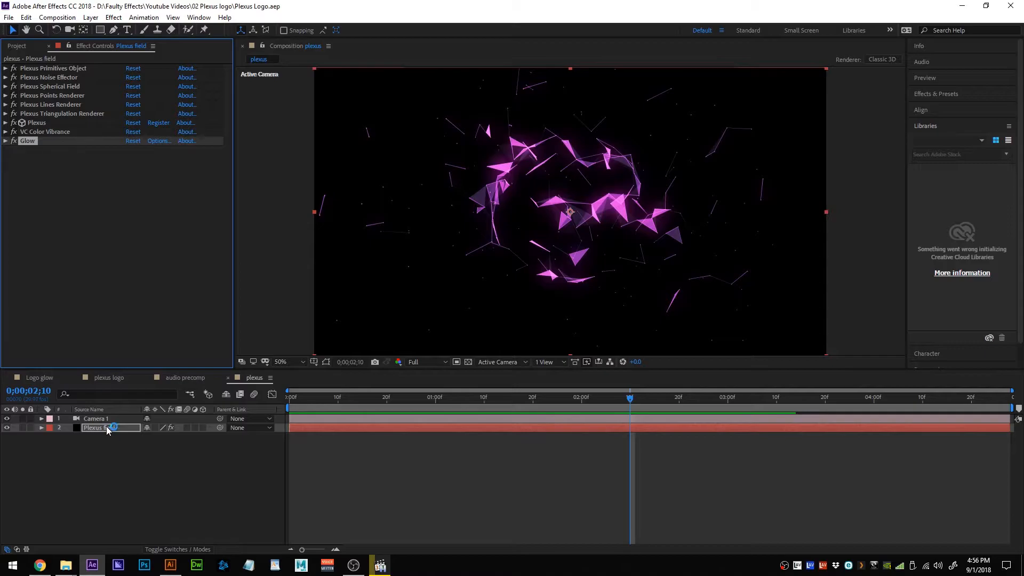
{"action": "left_click", "coordinate": [112, 378]}
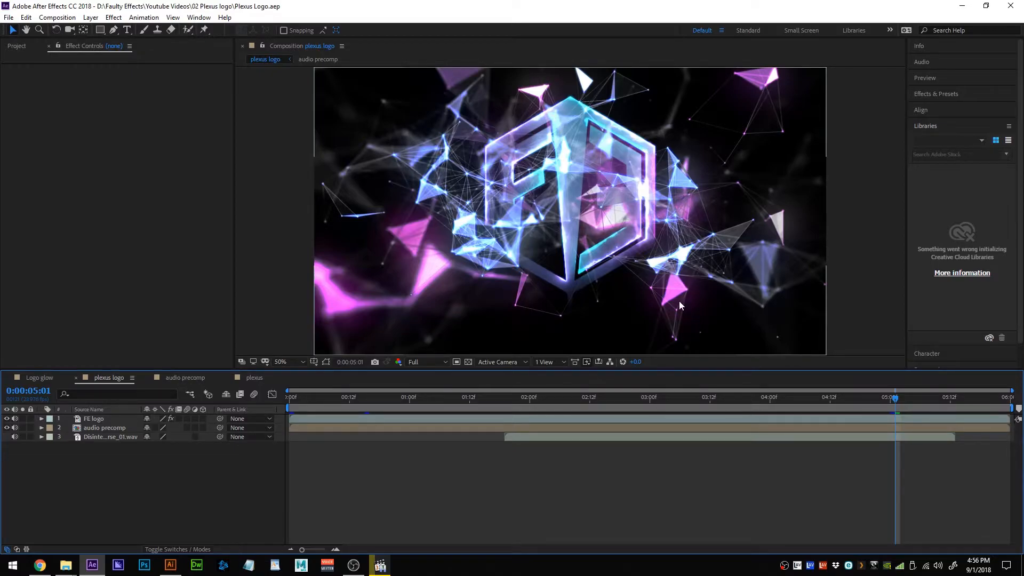
{"action": "left_click", "coordinate": [260, 380]}
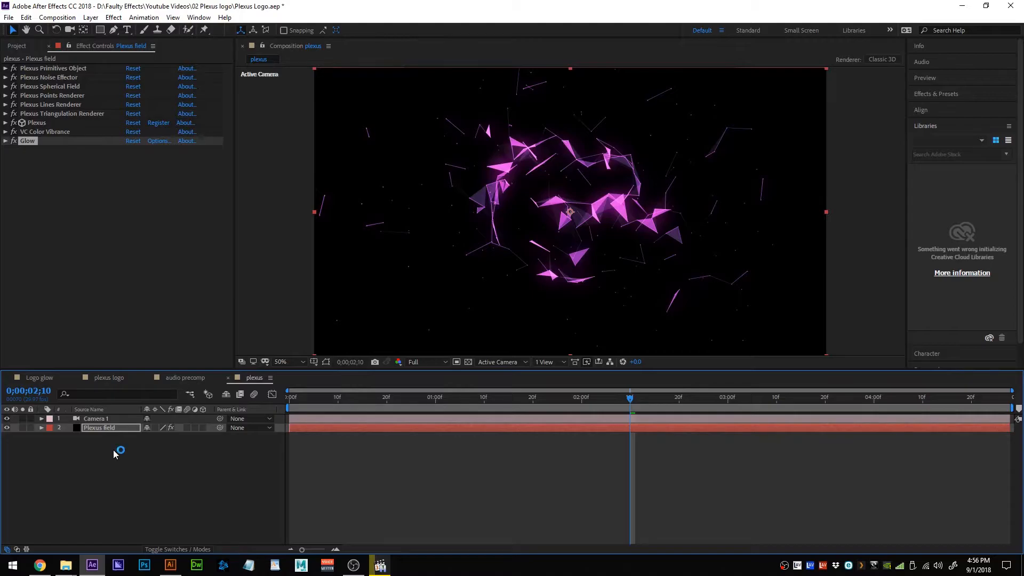
{"action": "left_click", "coordinate": [106, 428]}
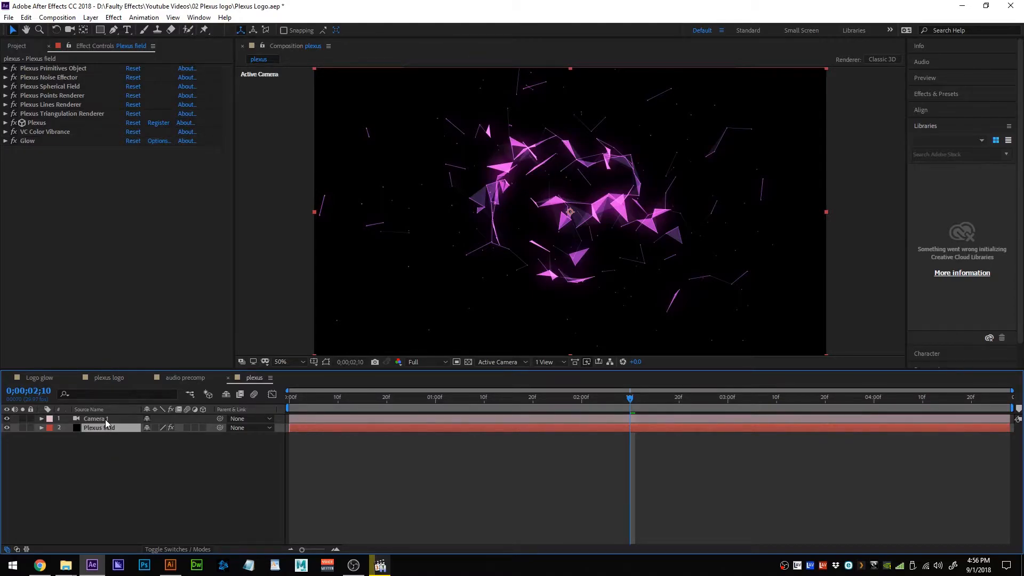
Duplicate the Plexus field layer and collapse all of its effects in Effect Controls.
{"action": "key", "text": "ctrl+d"}
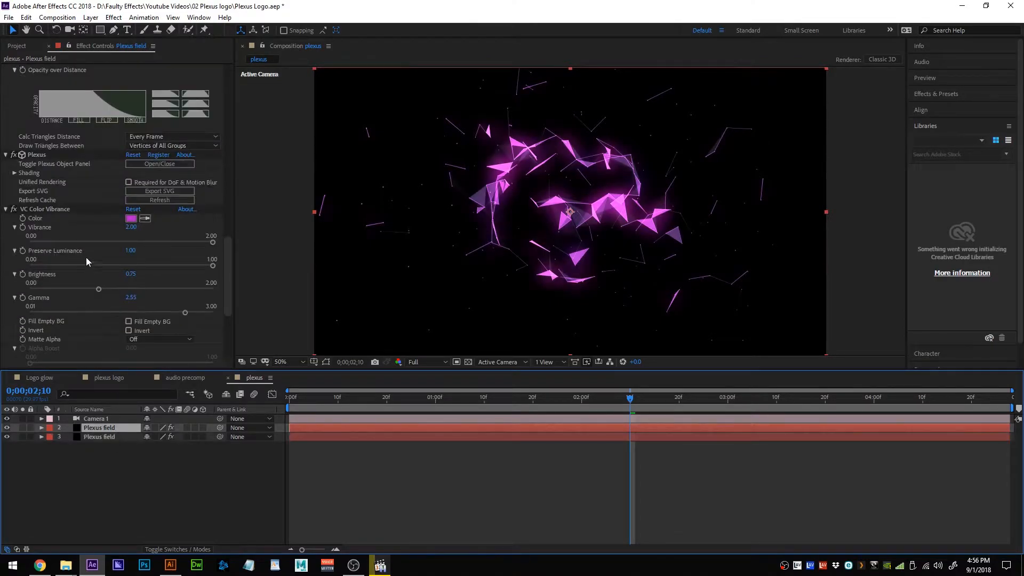
{"action": "scroll", "coordinate": [65, 166], "scroll_direction": "up", "scroll_amount": 15}
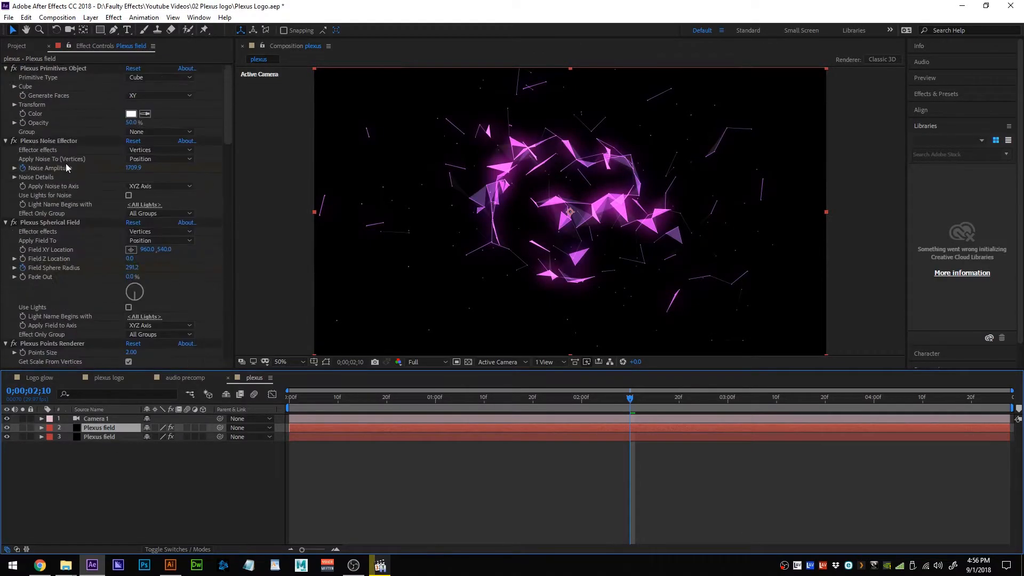
{"action": "left_click", "coordinate": [6, 69]}
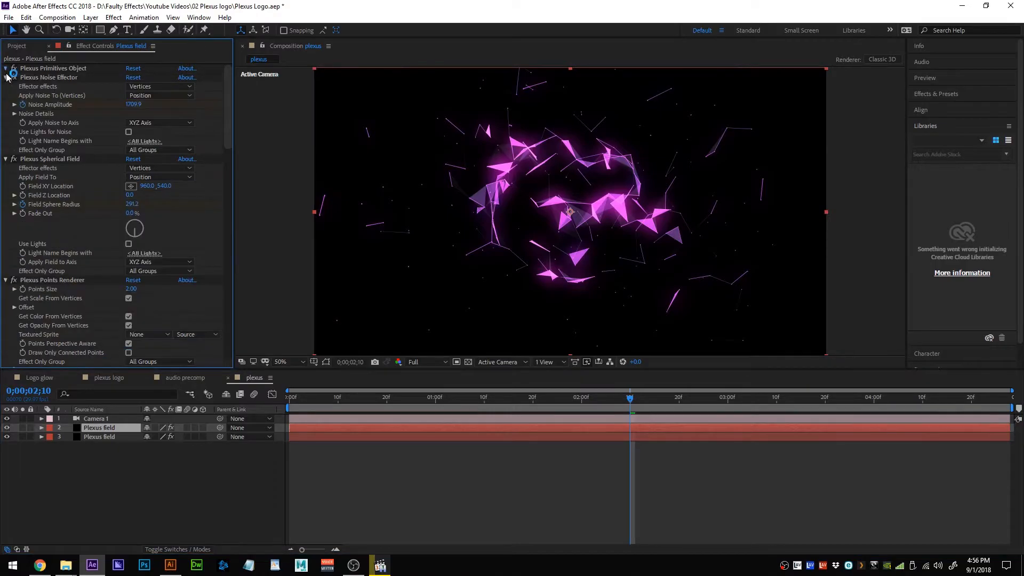
{"action": "left_click", "coordinate": [6, 78]}
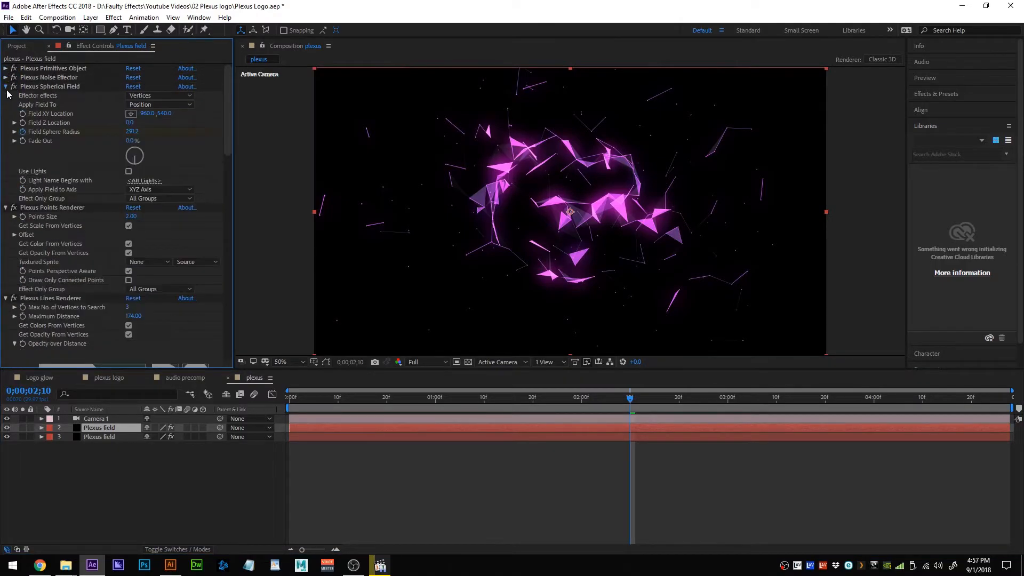
{"action": "left_click", "coordinate": [6, 87]}
{"action": "left_click", "coordinate": [6, 96]}
{"action": "left_click", "coordinate": [6, 104]}
{"action": "left_click", "coordinate": [6, 114]}
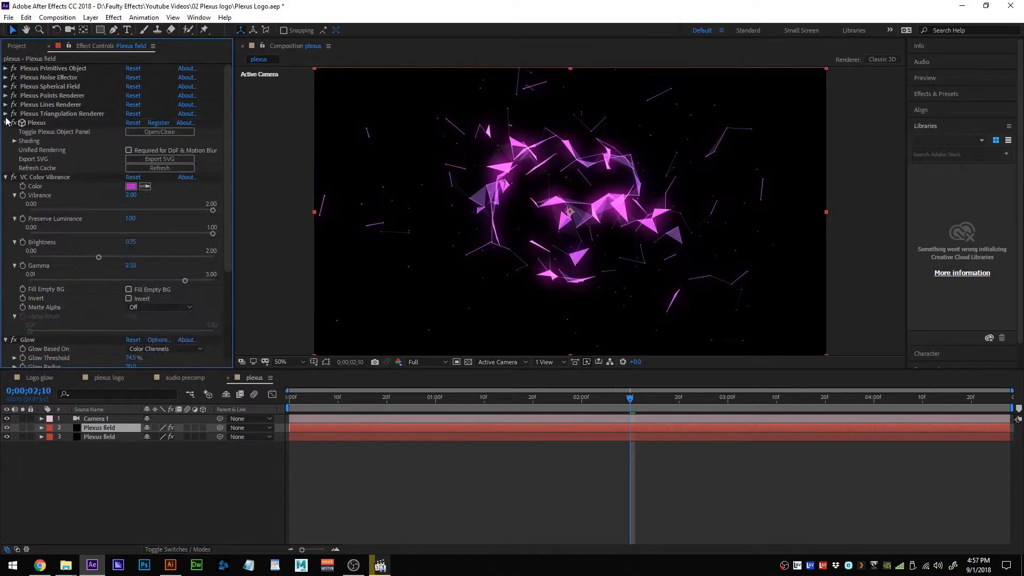
{"action": "left_click", "coordinate": [6, 122]}
{"action": "left_click", "coordinate": [6, 132]}
{"action": "left_click", "coordinate": [6, 140]}
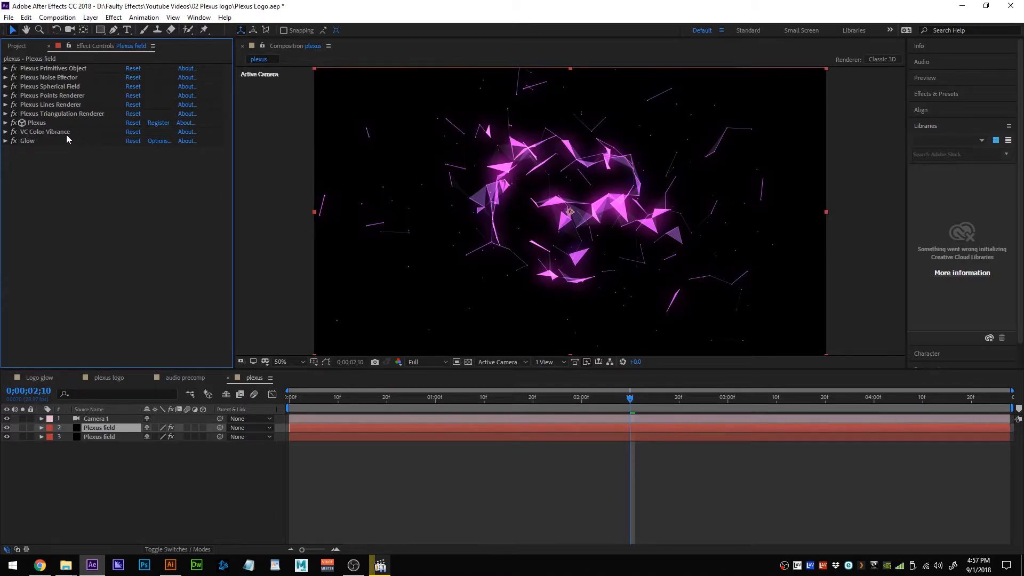
Set the duplicate's Plexus Noise Effector Noise Seed to 22 and review the reshuffled particles.
{"action": "left_click", "coordinate": [6, 78]}
{"action": "left_click", "coordinate": [14, 114]}
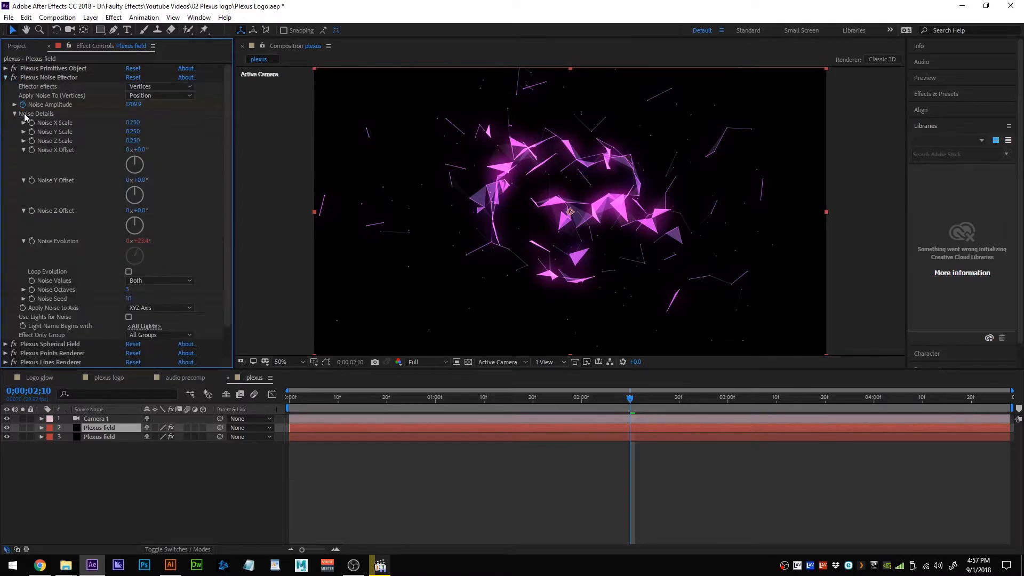
{"action": "scroll", "coordinate": [21, 119], "scroll_direction": "down", "scroll_amount": 1}
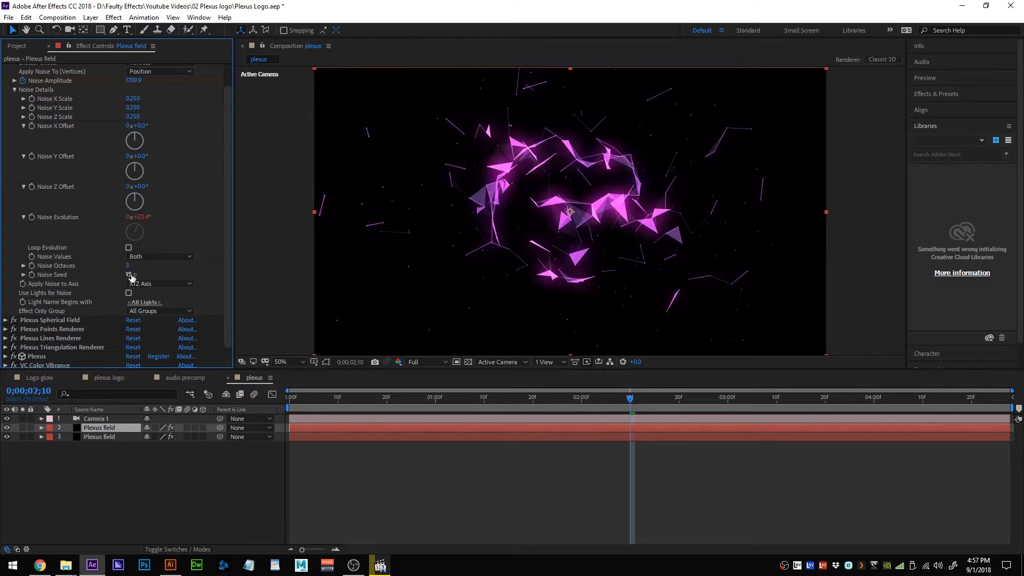
{"action": "left_click_drag", "start_coordinate": [130, 274], "coordinate": [137, 275]}
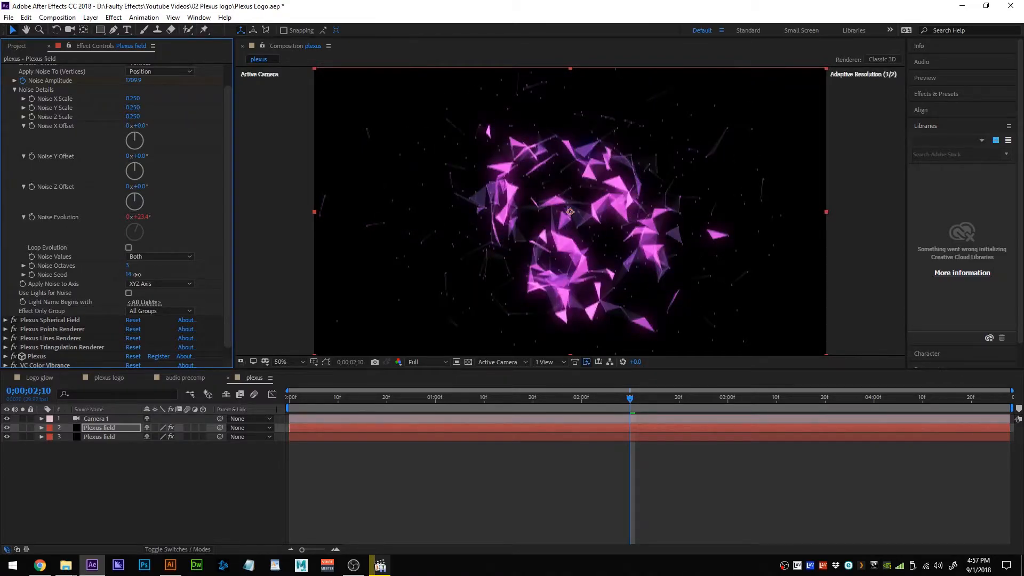
{"action": "left_click_drag", "start_coordinate": [140, 274], "coordinate": [180, 274]}
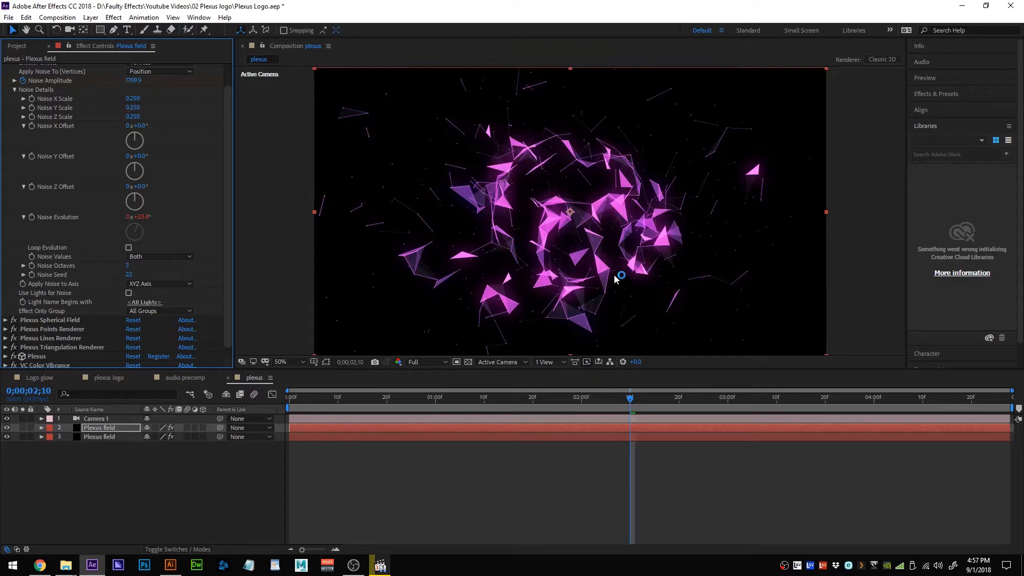
{"action": "left_click_drag", "start_coordinate": [628, 401], "coordinate": [579, 403]}
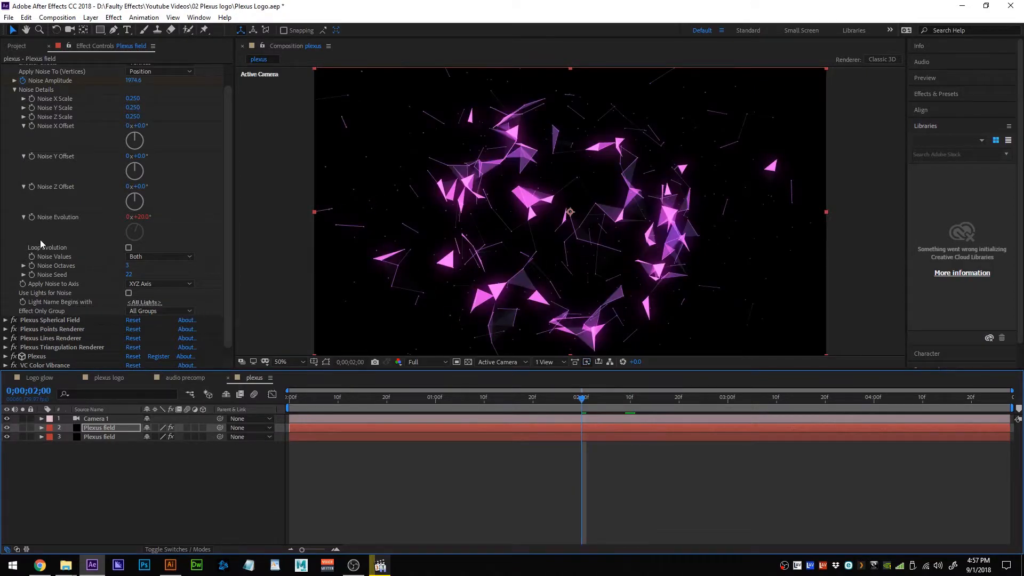
{"action": "scroll", "coordinate": [40, 241], "scroll_direction": "up", "scroll_amount": 2}
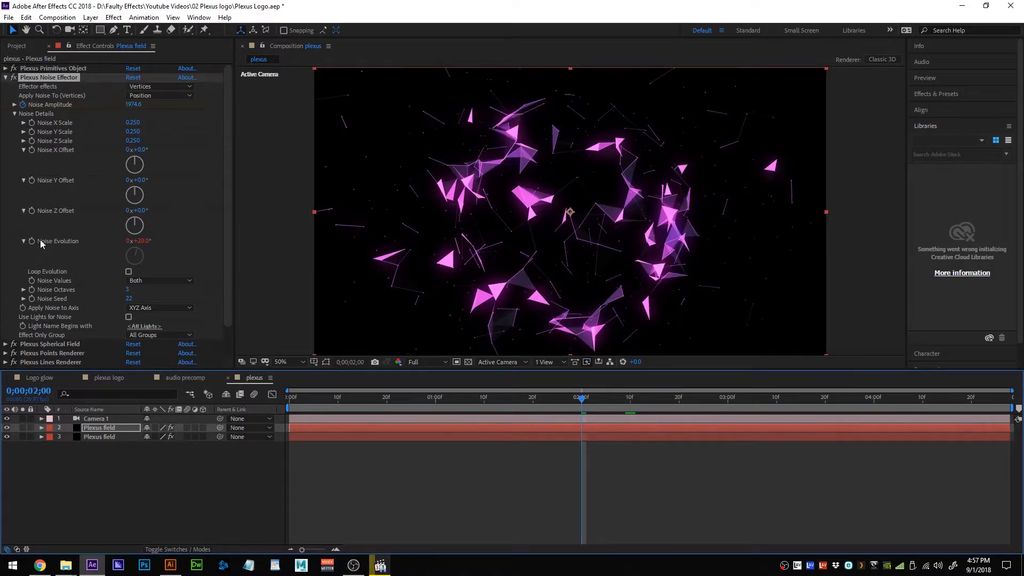
{"action": "left_click", "coordinate": [5, 78]}
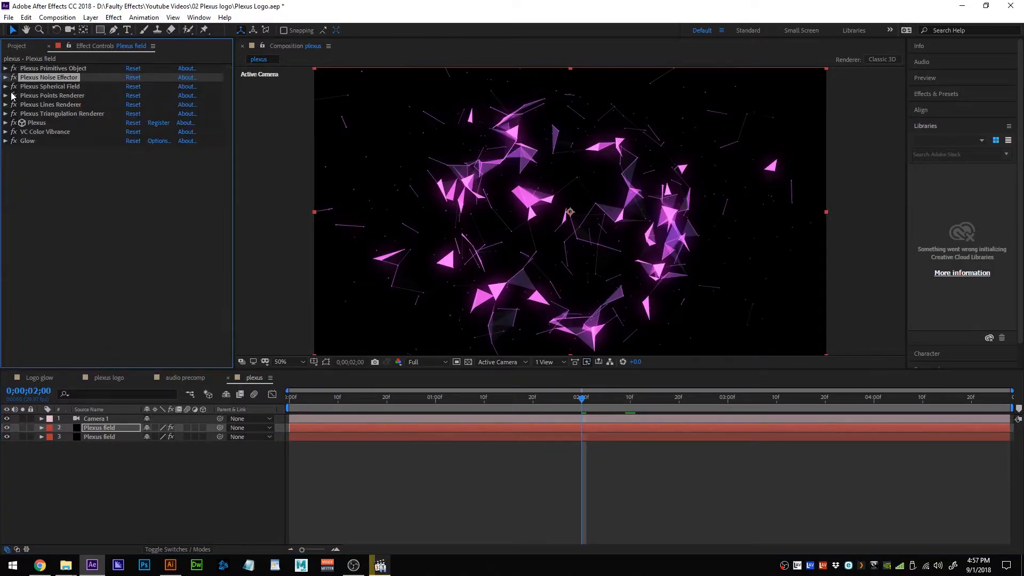
Change the duplicate's VC Color Vibrance colour from magenta to blue 2361C7.
{"action": "left_click", "coordinate": [5, 132]}
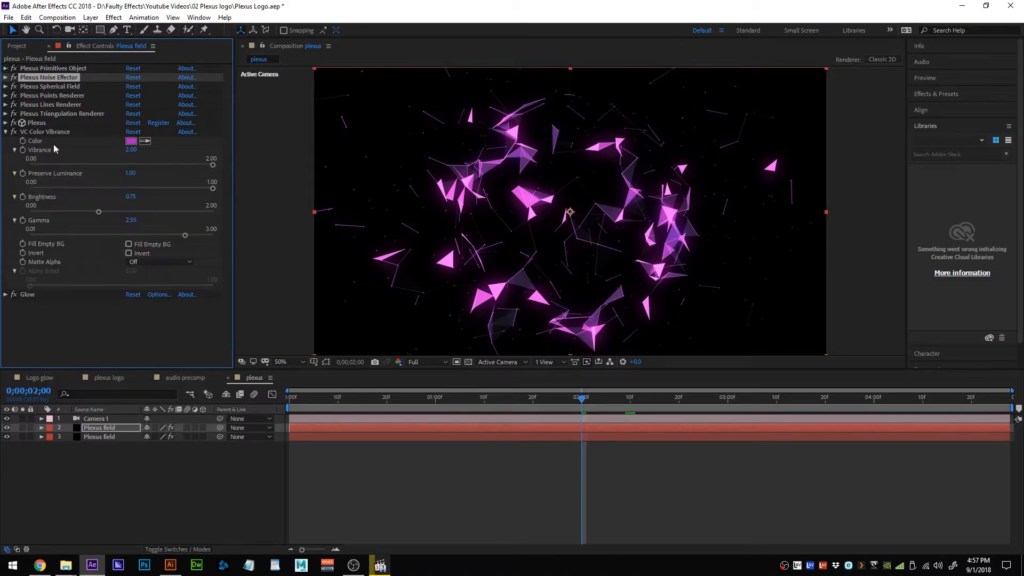
{"action": "left_click", "coordinate": [131, 141]}
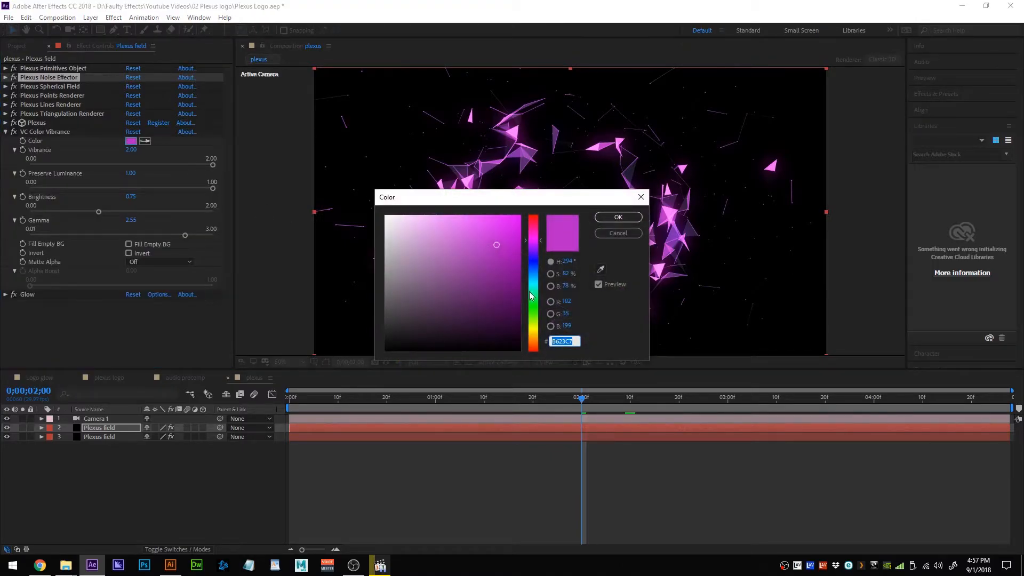
{"action": "left_click", "coordinate": [533, 273]}
{"action": "left_click_drag", "start_coordinate": [576, 202], "coordinate": [231, 258]}
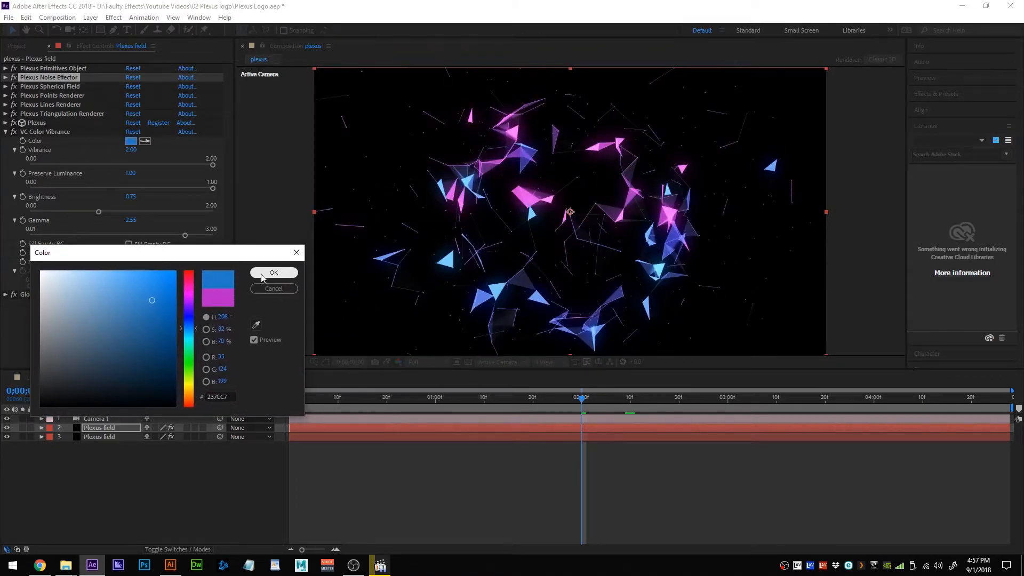
{"action": "left_click_drag", "start_coordinate": [192, 328], "coordinate": [192, 326]}
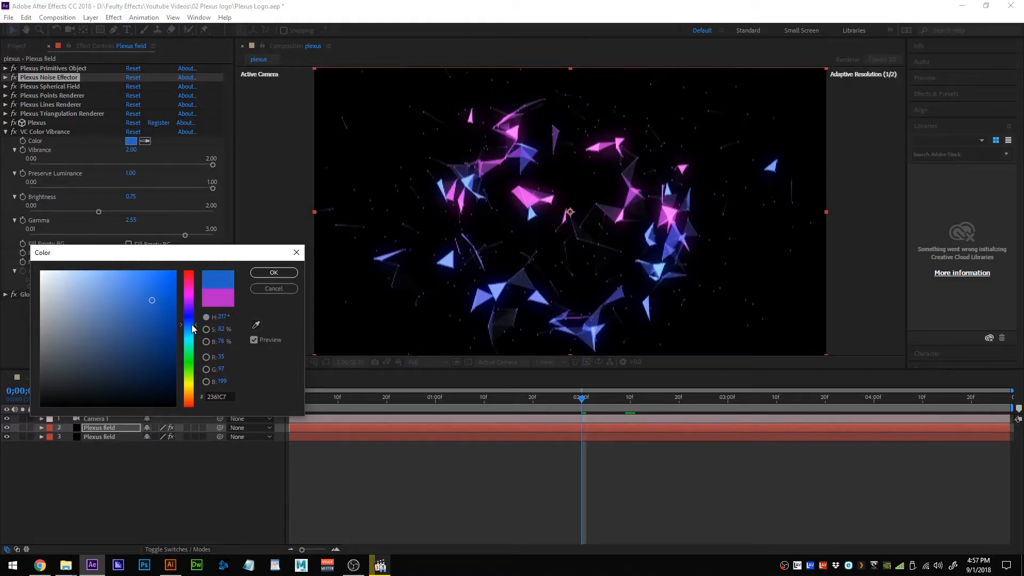
{"action": "left_click", "coordinate": [272, 273]}
{"action": "left_click", "coordinate": [6, 132]}
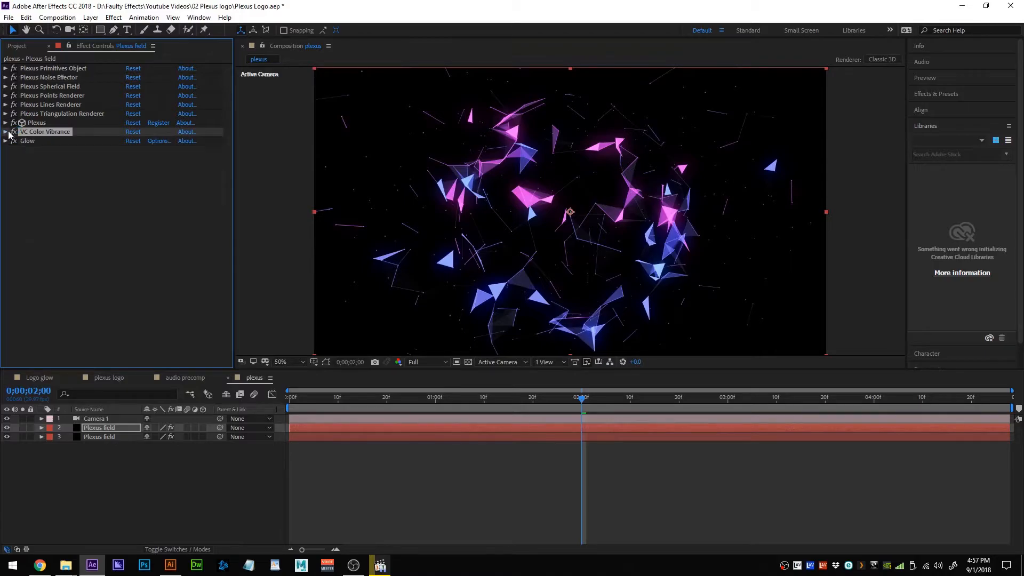
{"action": "left_click", "coordinate": [28, 141]}
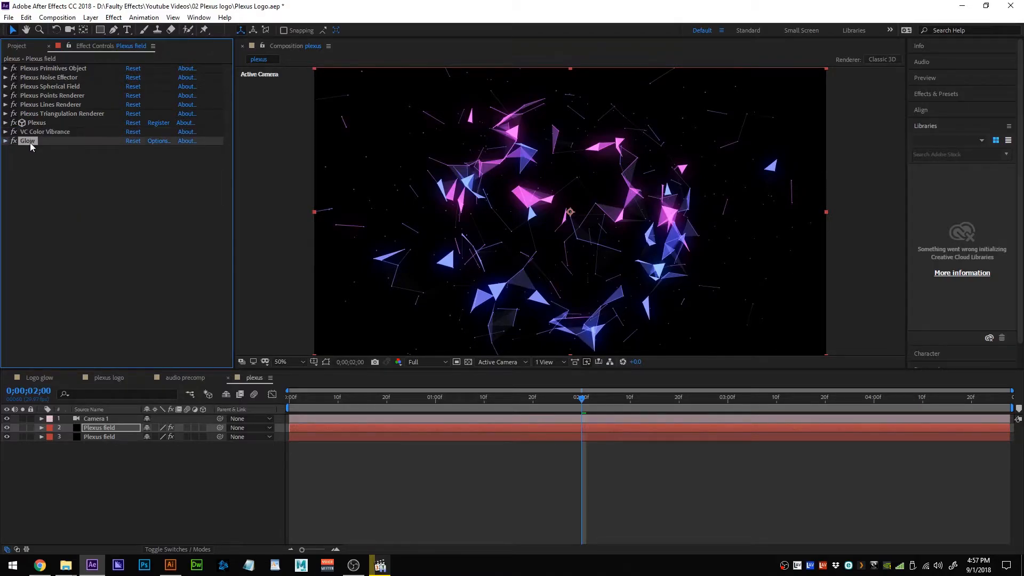
Duplicate the Glow effect as Glow 2 (threshold 74.5%, radius 70, intensity 1.6).
{"action": "key", "text": "ctrl+d"}
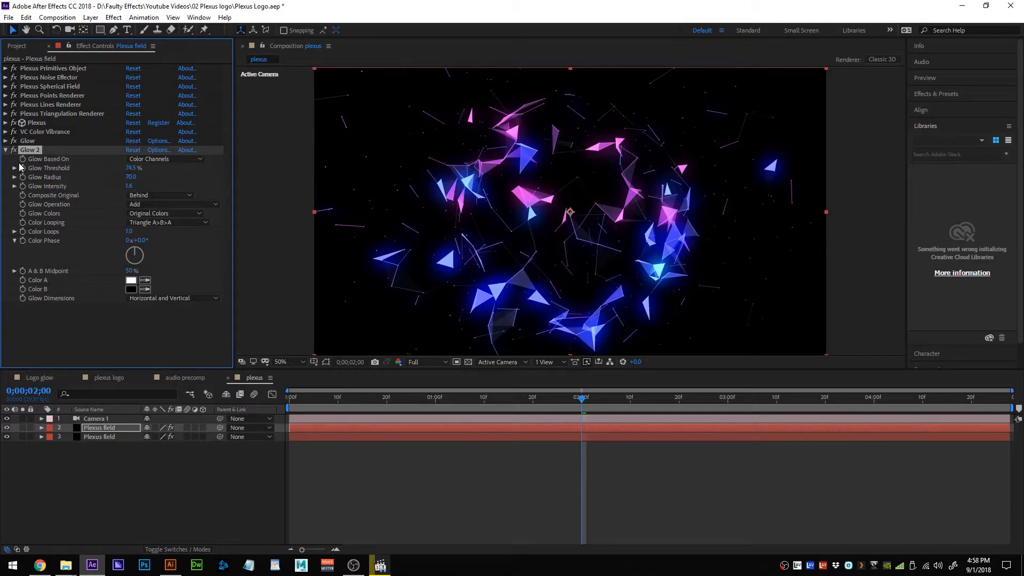
{"action": "left_click", "coordinate": [5, 150]}
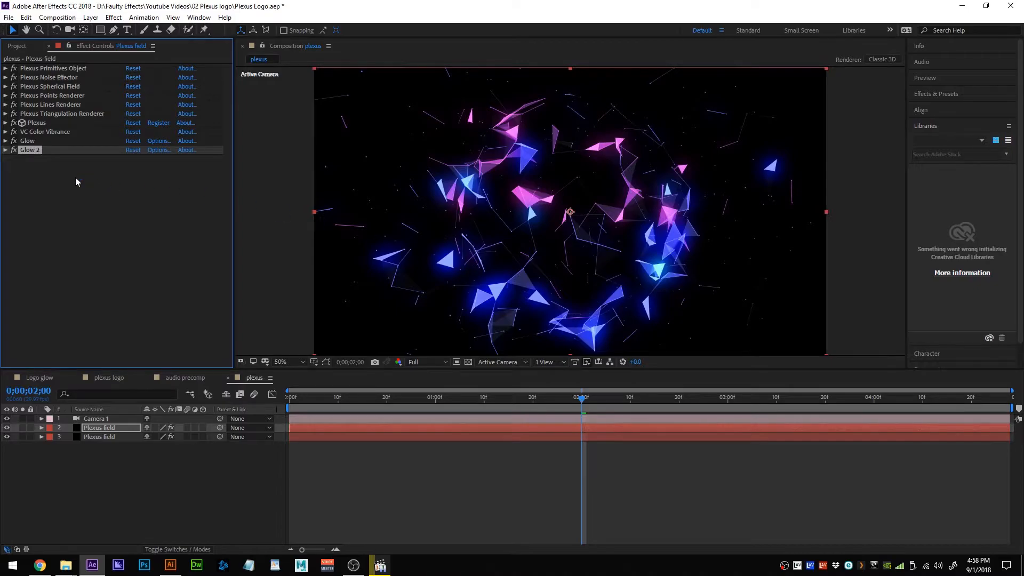
Move the duplicate's Plexus Spherical Field Z Location from -199.0 to 143.0.
{"action": "left_click", "coordinate": [5, 78]}
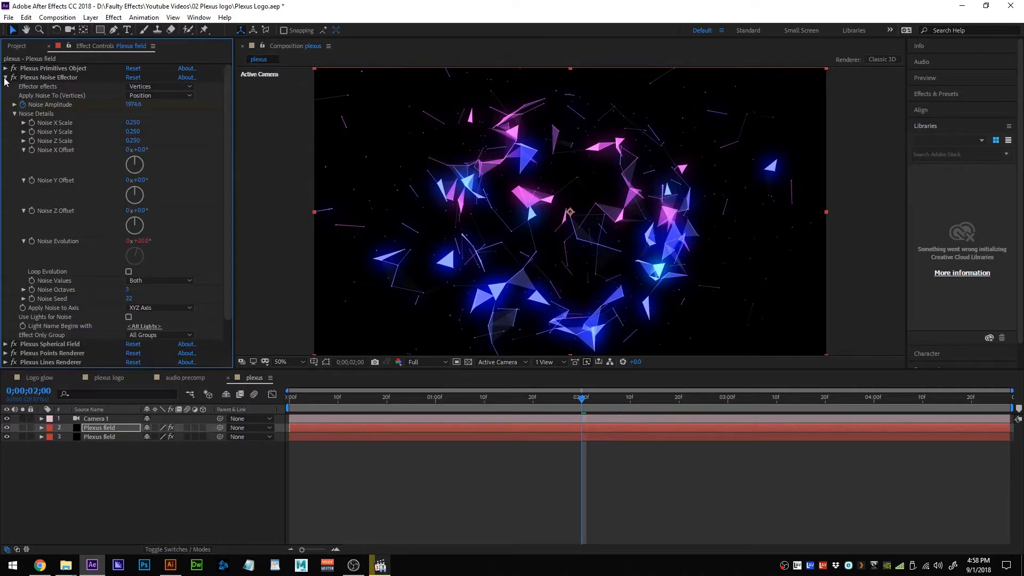
{"action": "left_click", "coordinate": [5, 78]}
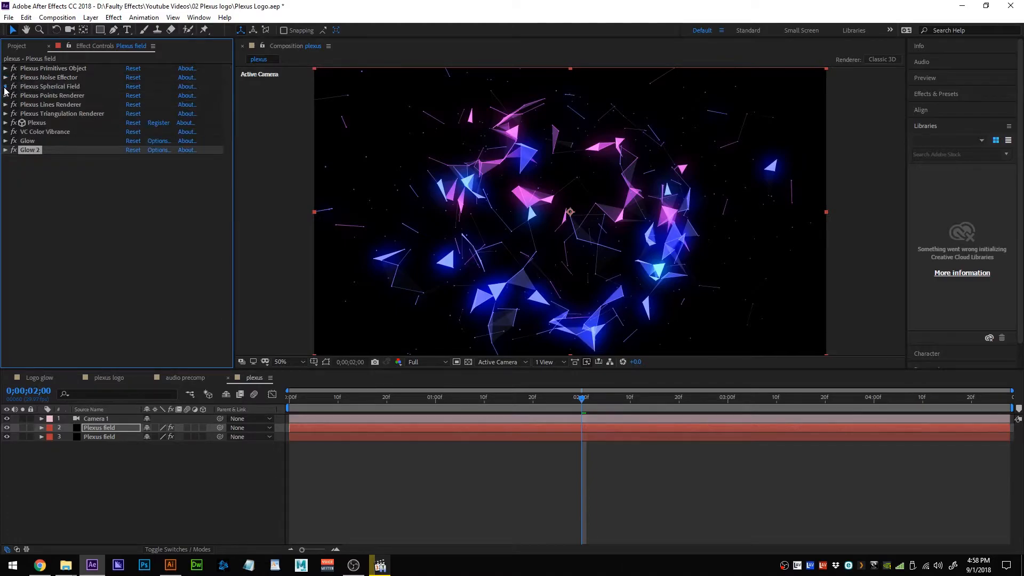
{"action": "left_click", "coordinate": [5, 86]}
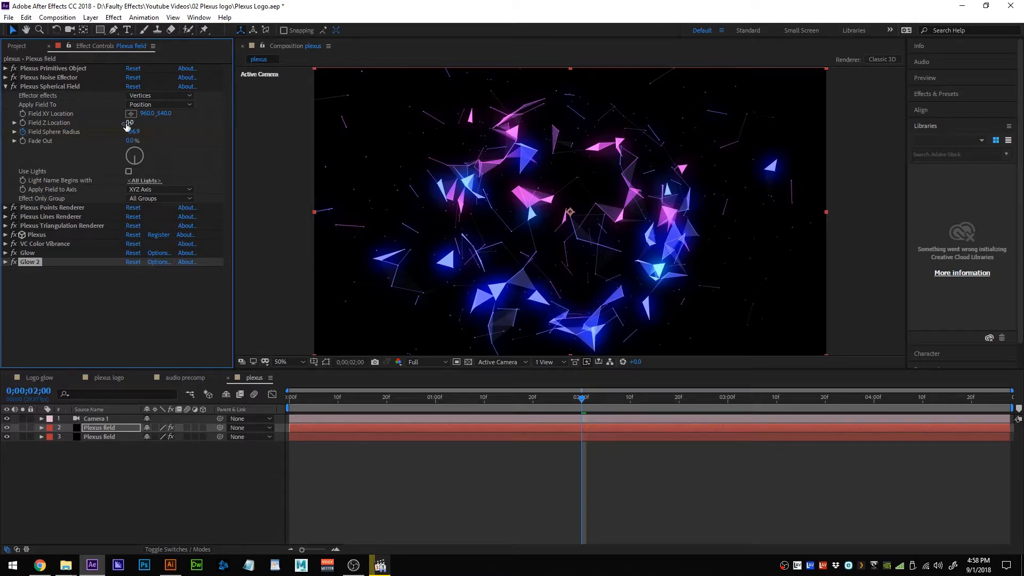
{"action": "left_click_drag", "start_coordinate": [129, 122], "coordinate": [60, 164]}
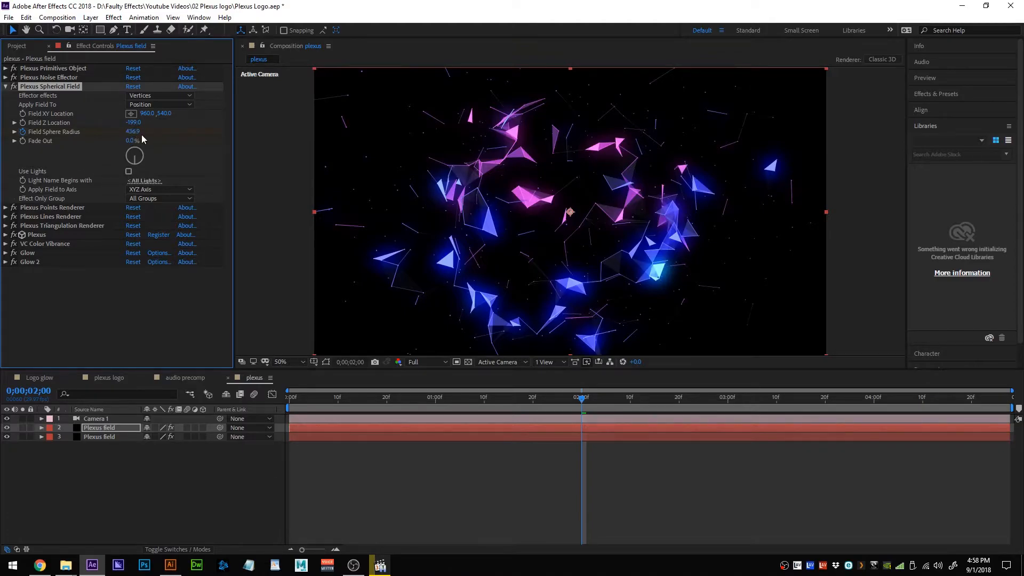
{"action": "left_click_drag", "start_coordinate": [138, 123], "coordinate": [331, 135]}
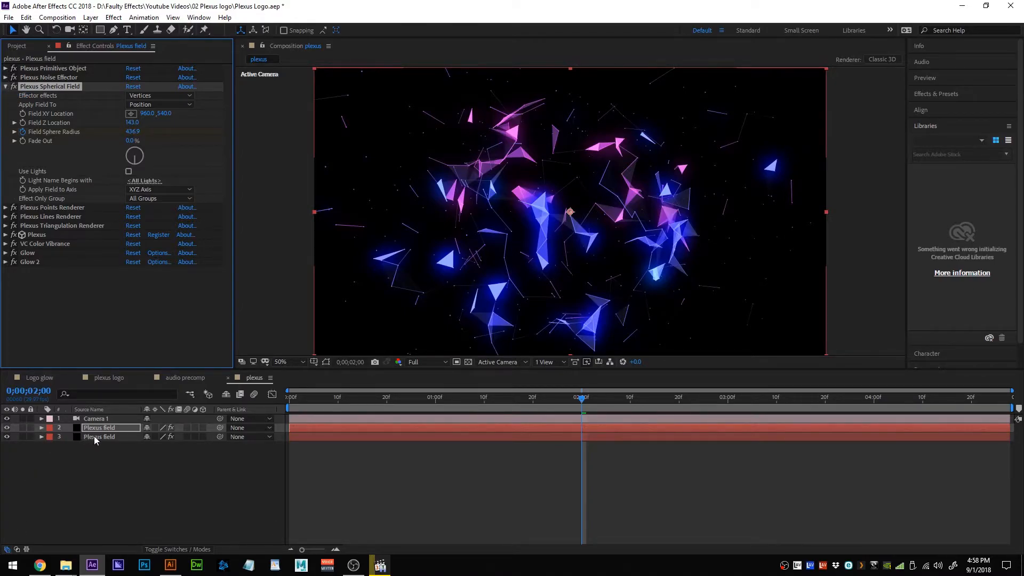
Label the upper Plexus field layer blue, set the lower layer's Field Z Location to 329, and preview.
{"action": "left_click", "coordinate": [48, 430]}
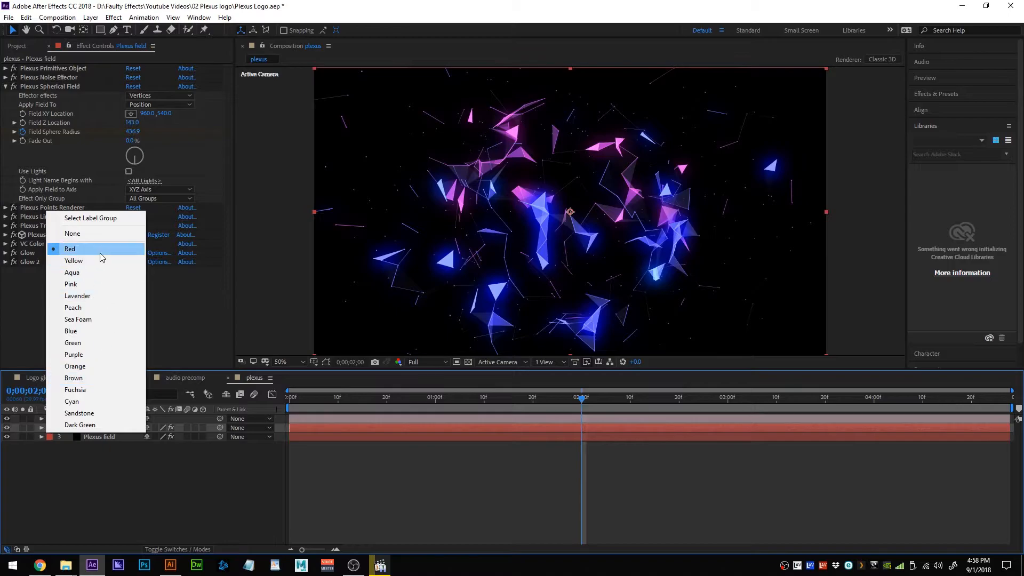
{"action": "left_click", "coordinate": [80, 331]}
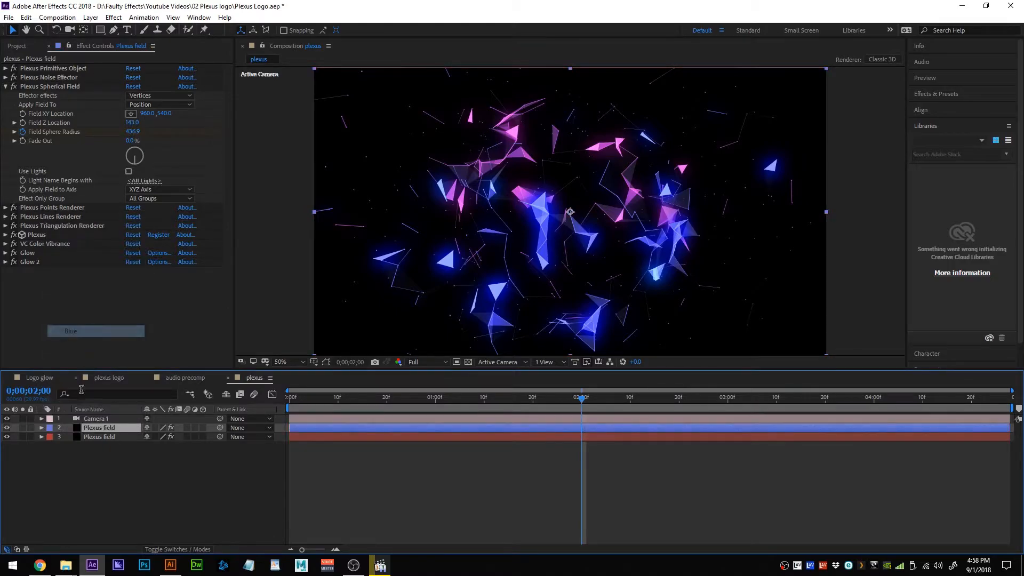
{"action": "left_click", "coordinate": [90, 438]}
{"action": "left_click", "coordinate": [4, 86]}
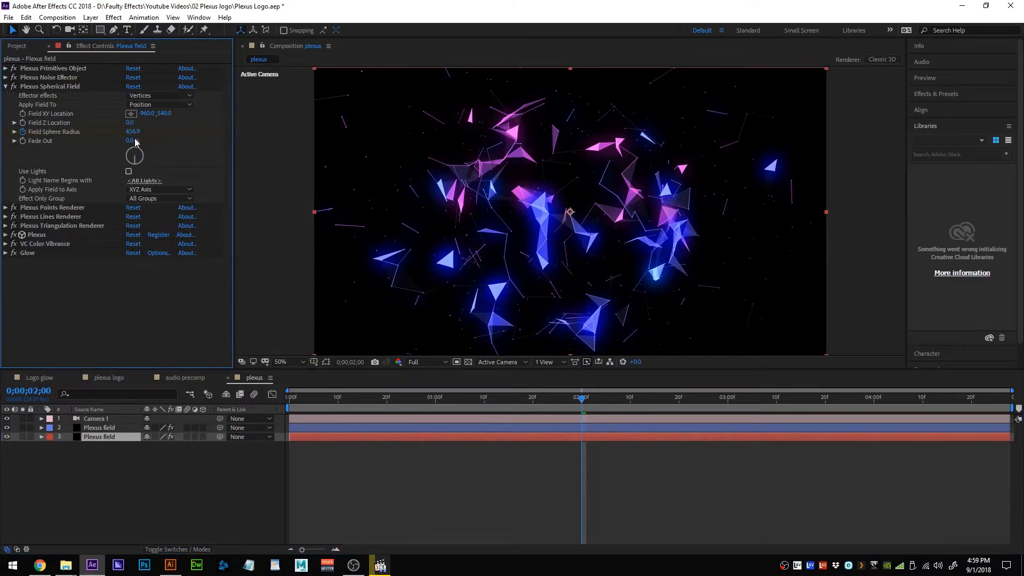
{"action": "left_click_drag", "start_coordinate": [130, 122], "coordinate": [315, 142]}
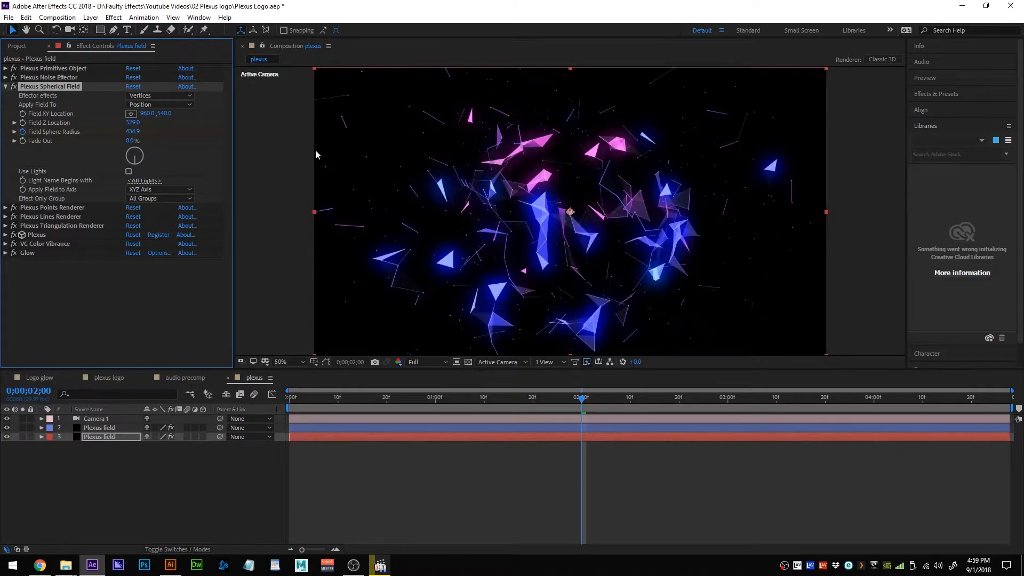
{"action": "key", "text": "space"}
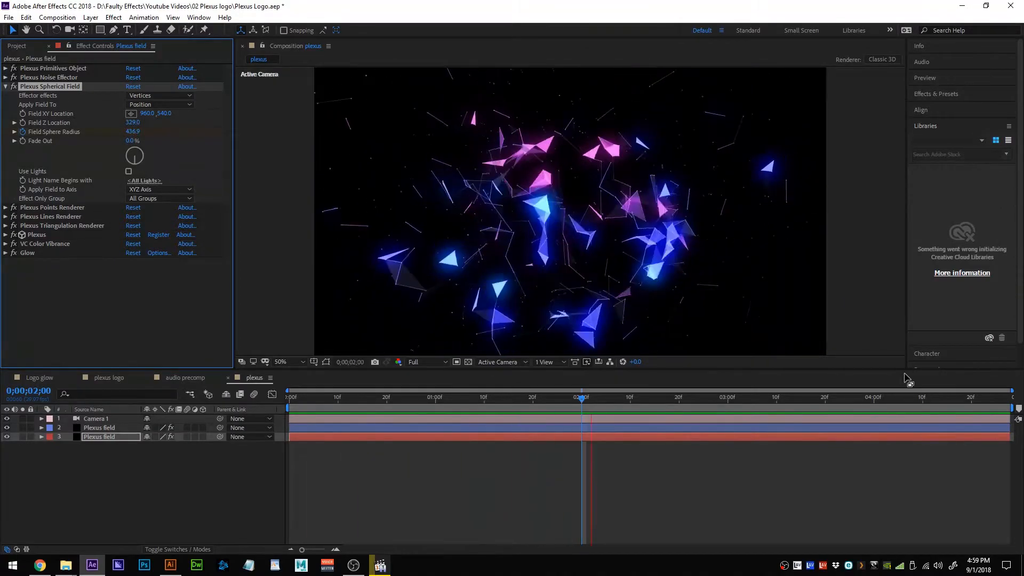
{"action": "key", "text": "space"}
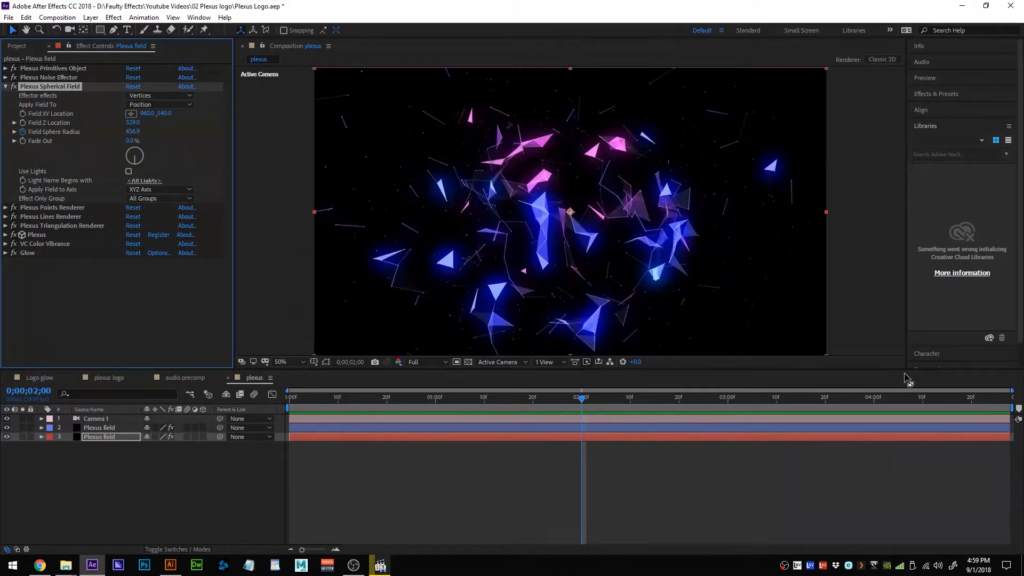
Preview the plexus animation over a shortened 3-second range, then switch to the plexus logo composition.
{"action": "left_click", "coordinate": [1009, 410]}
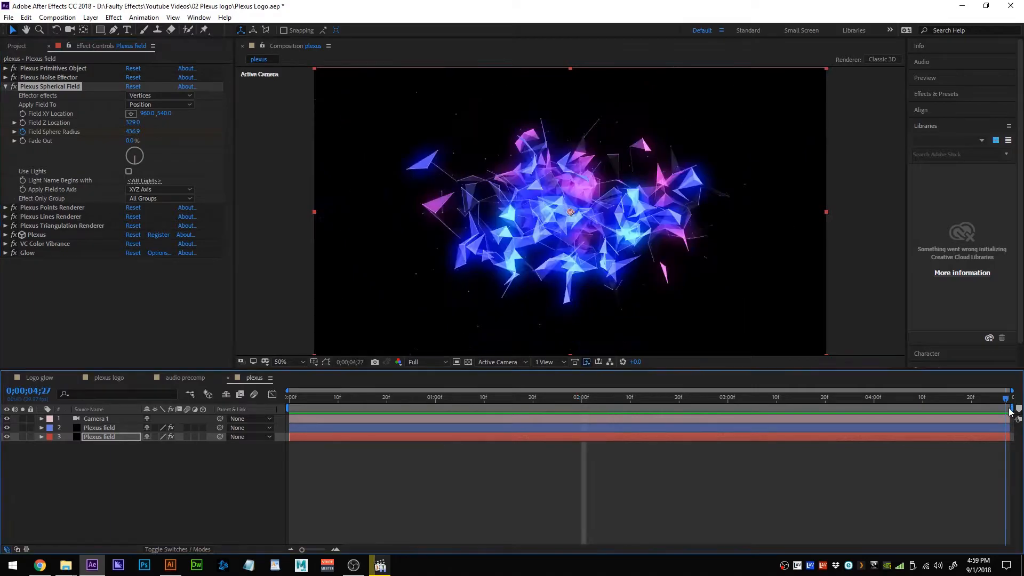
{"action": "left_click_drag", "start_coordinate": [1012, 407], "coordinate": [881, 407]}
{"action": "key", "text": "space"}
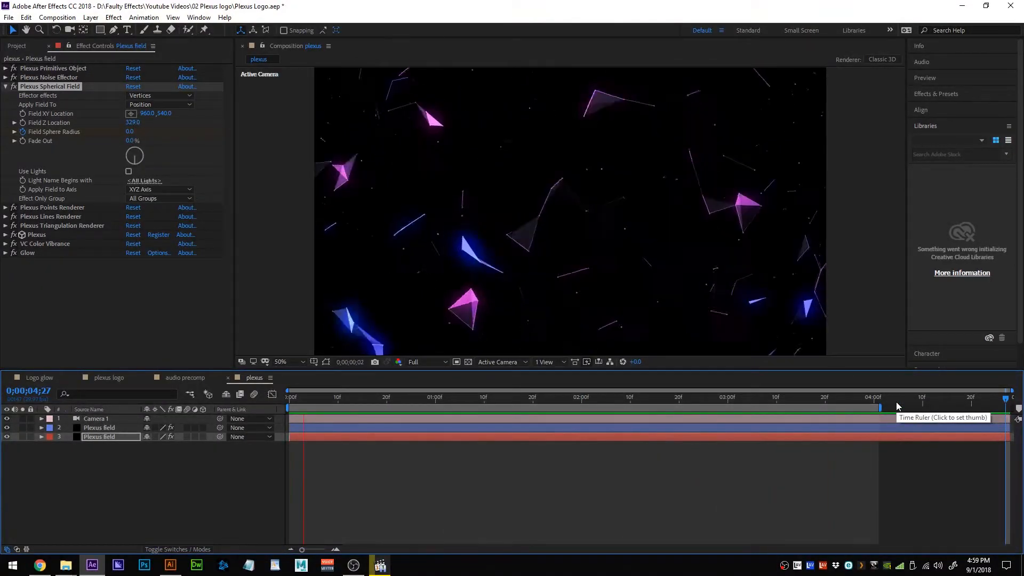
{"action": "key", "text": "space"}
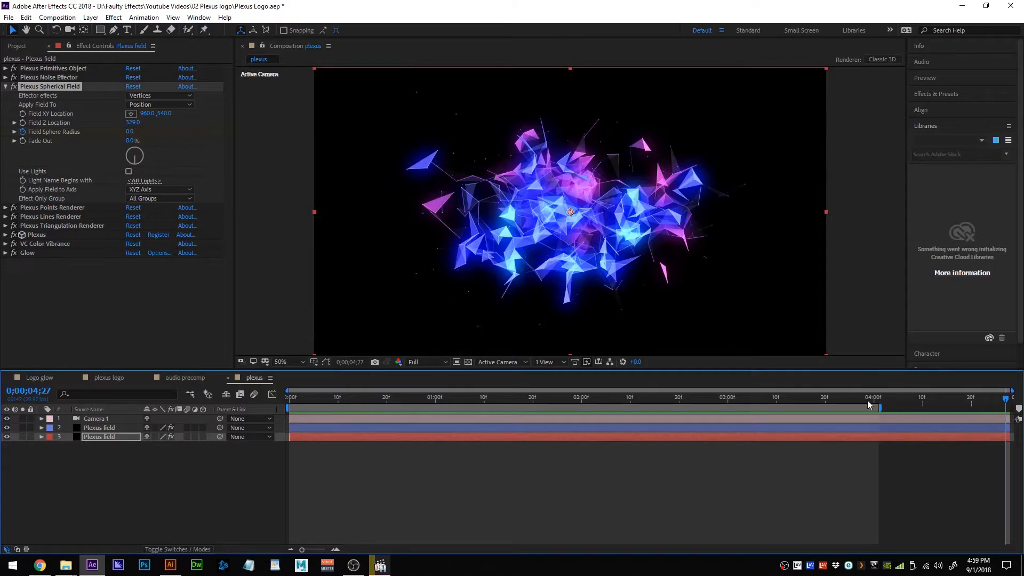
{"action": "left_click_drag", "start_coordinate": [880, 406], "coordinate": [800, 406]}
{"action": "key", "text": "space"}
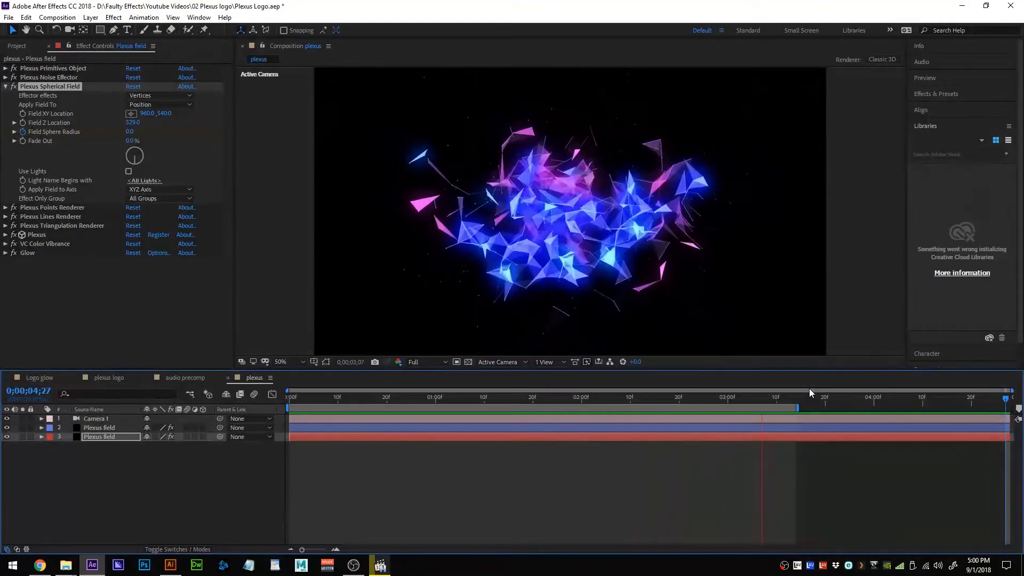
{"action": "key", "text": "space"}
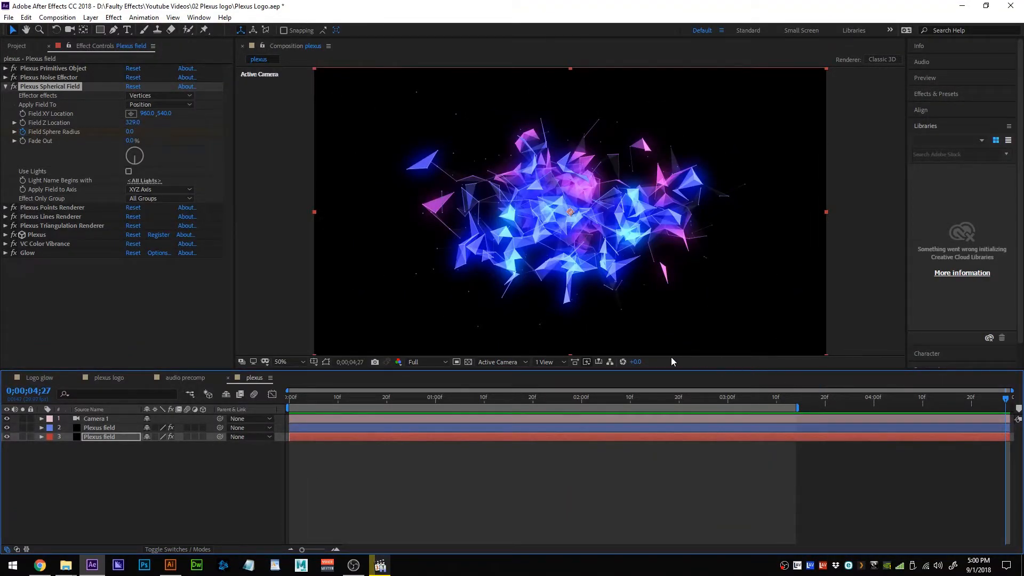
{"action": "left_click", "coordinate": [5, 87]}
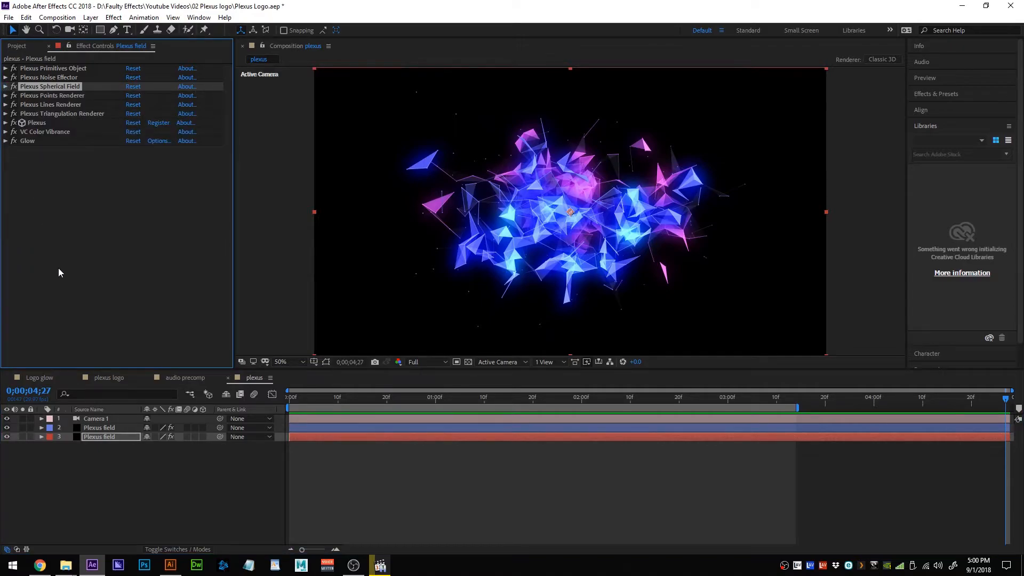
{"action": "left_click", "coordinate": [123, 377]}
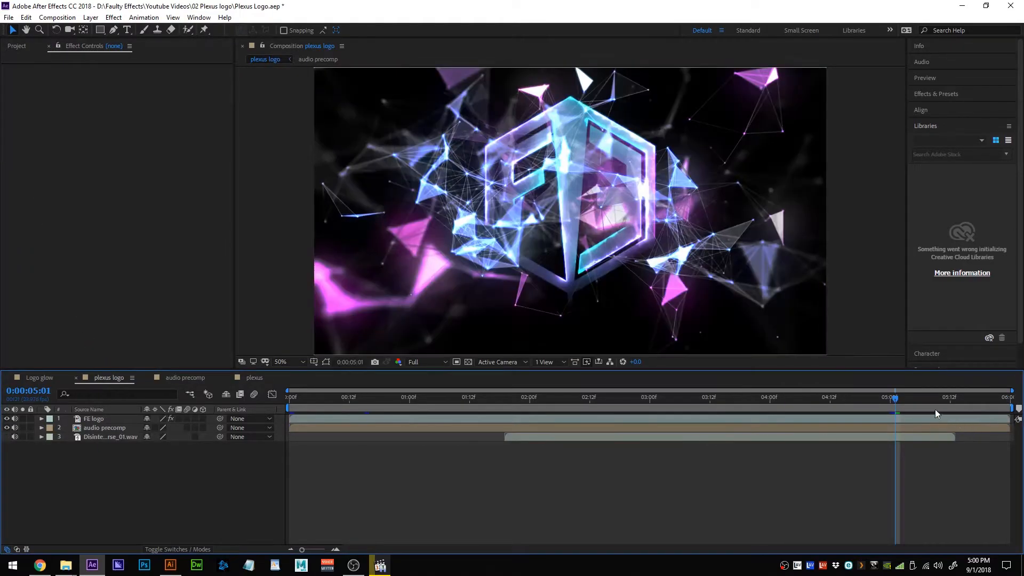
Check the logo animation at 0:00:02:19 and 0:00:03:11, then return to the plexus composition.
{"action": "left_click", "coordinate": [871, 398]}
{"action": "left_click_drag", "start_coordinate": [871, 399], "coordinate": [625, 398]}
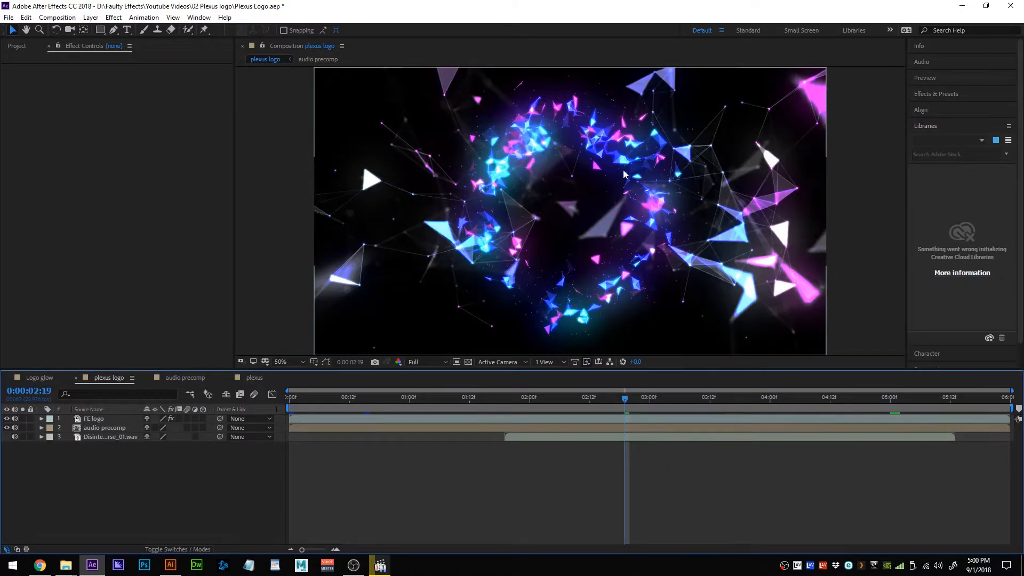
{"action": "left_click_drag", "start_coordinate": [625, 398], "coordinate": [939, 409]}
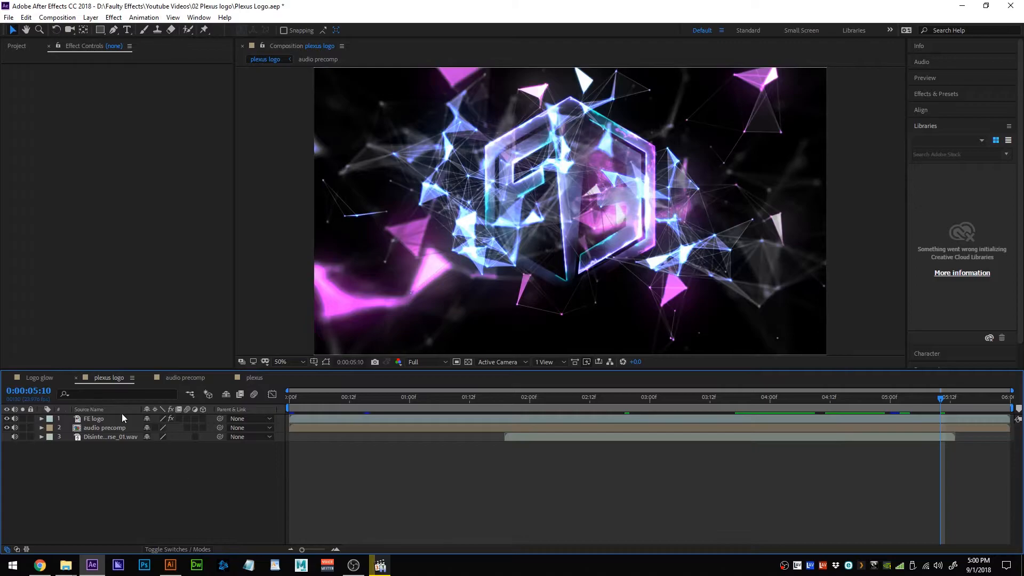
{"action": "left_click", "coordinate": [249, 378]}
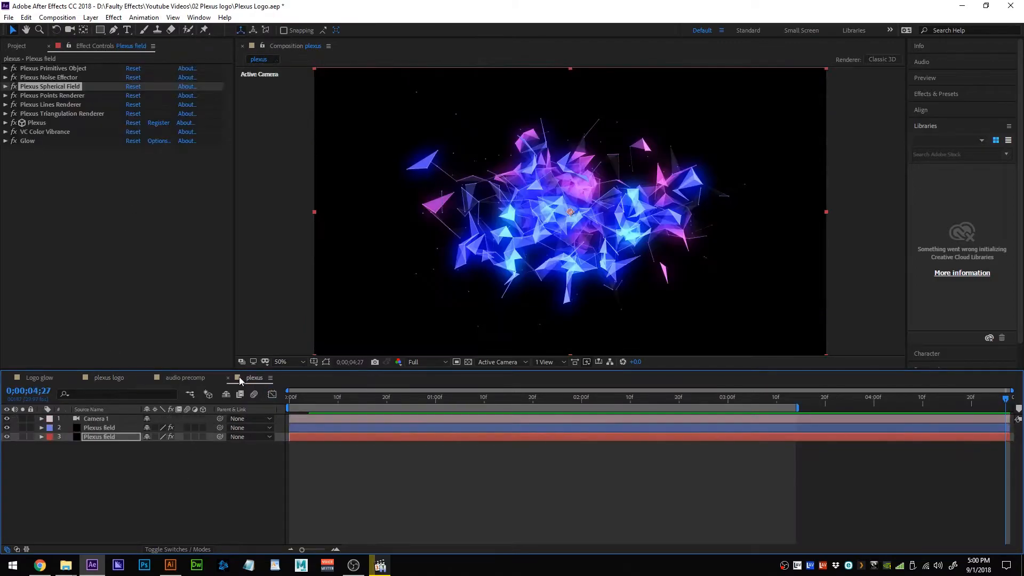
Select the FE hexagon logo artwork in Illustrator with the Selection tool, then minimize Illustrator.
{"action": "left_click", "coordinate": [171, 564]}
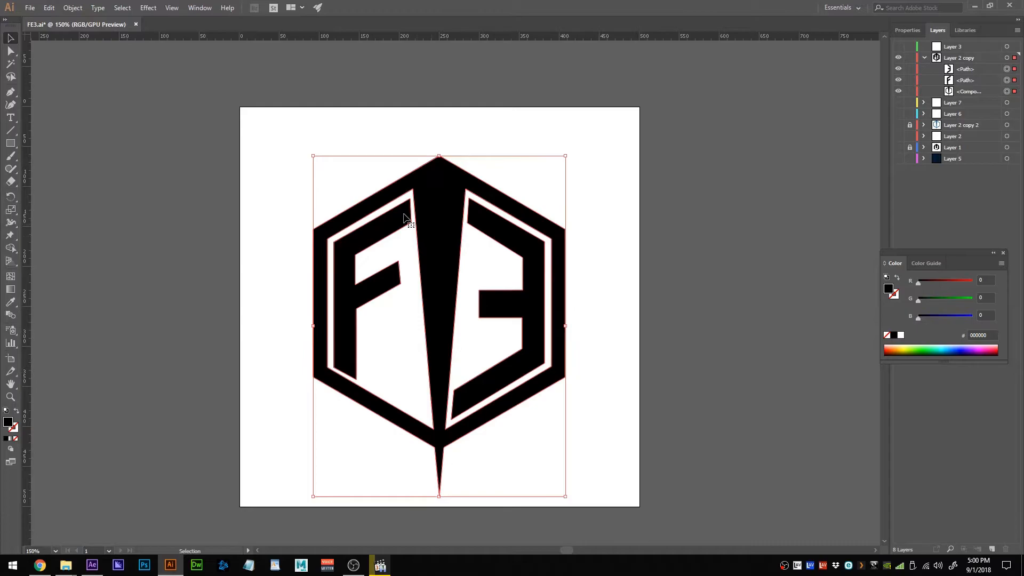
{"action": "key", "text": "v"}
{"action": "left_click", "coordinate": [971, 5]}
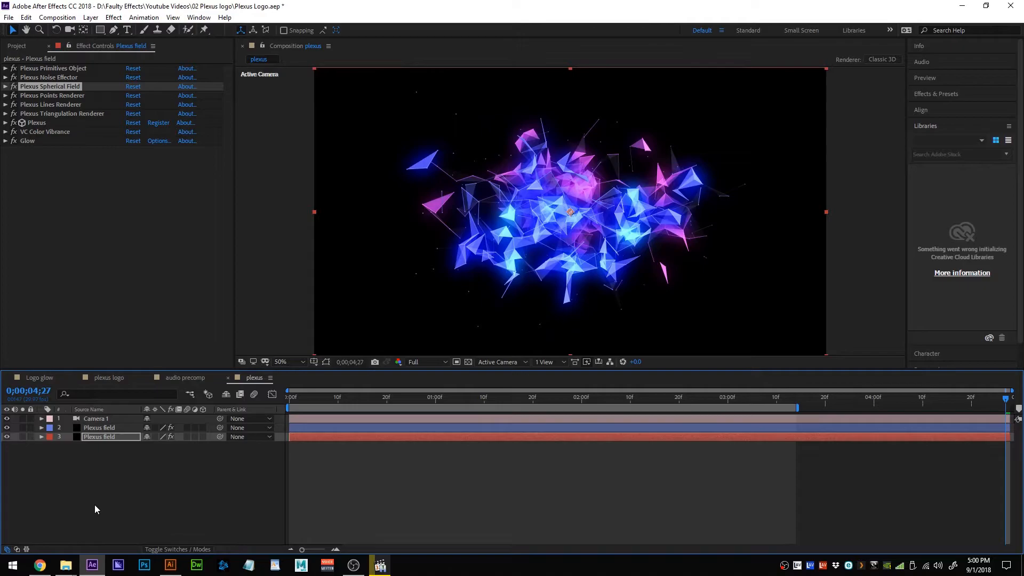
Create a solid named 'logo' above both Plexus field layers and paste the FE logo path as its mask.
{"action": "key", "text": "ctrl+y"}
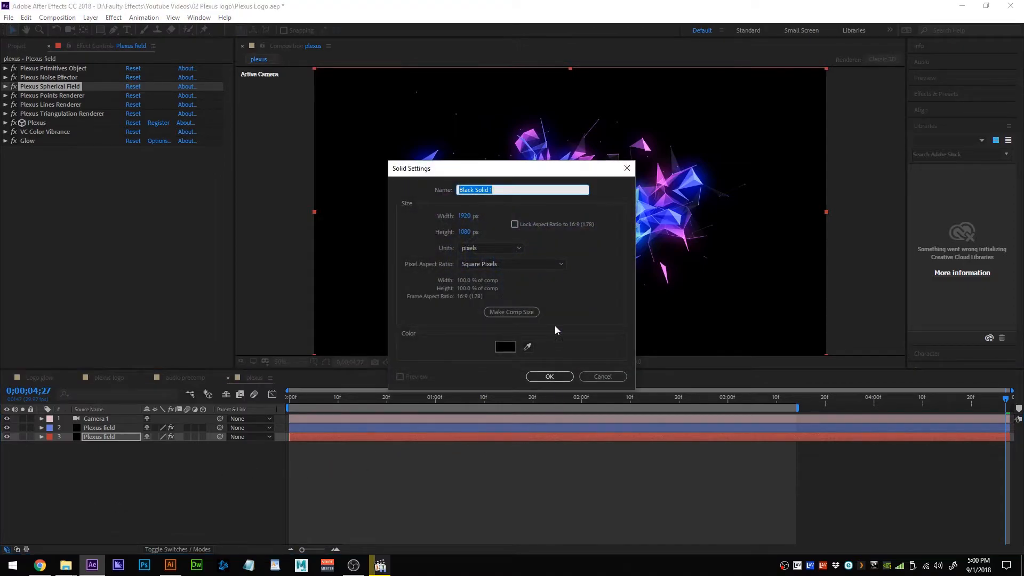
{"action": "type", "text": "logo"}
{"action": "key", "text": "Return"}
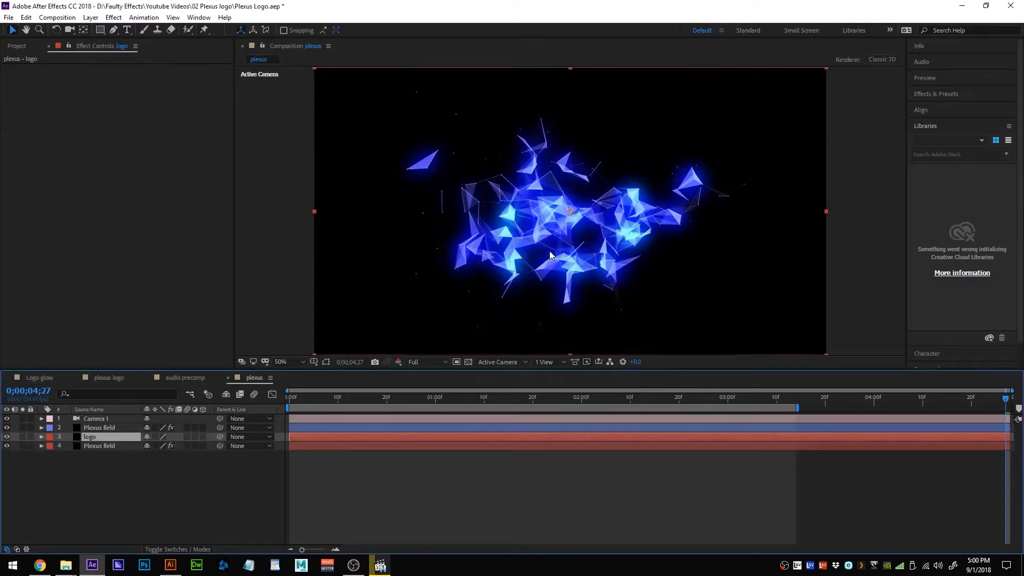
{"action": "left_click_drag", "start_coordinate": [126, 437], "coordinate": [120, 422]}
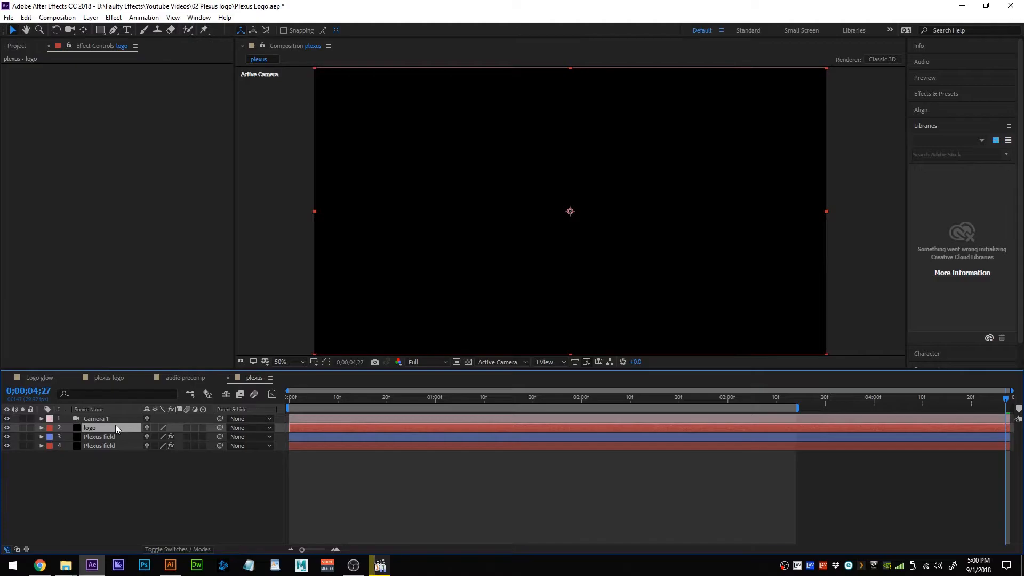
{"action": "key", "text": "ctrl+v"}
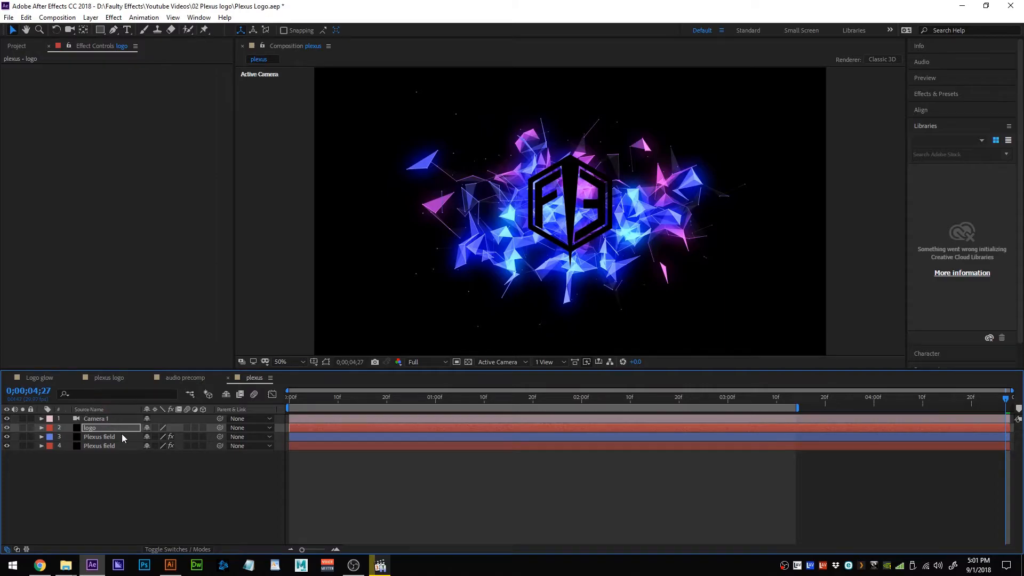
Apply Plexus to the logo layer via FX Console and hide both Plexus field layers.
{"action": "key", "text": "ctrl+space"}
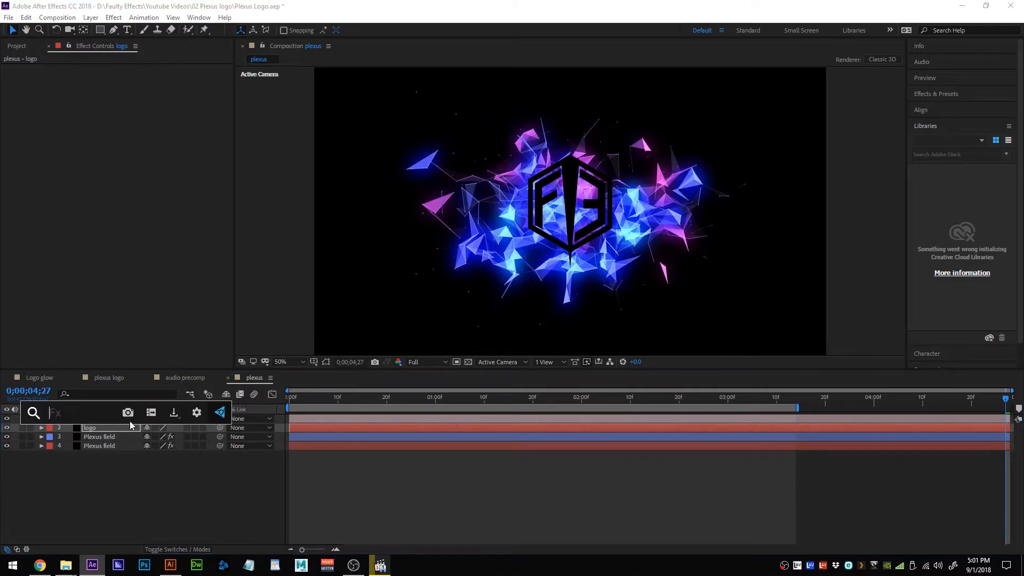
{"action": "type", "text": "plex"}
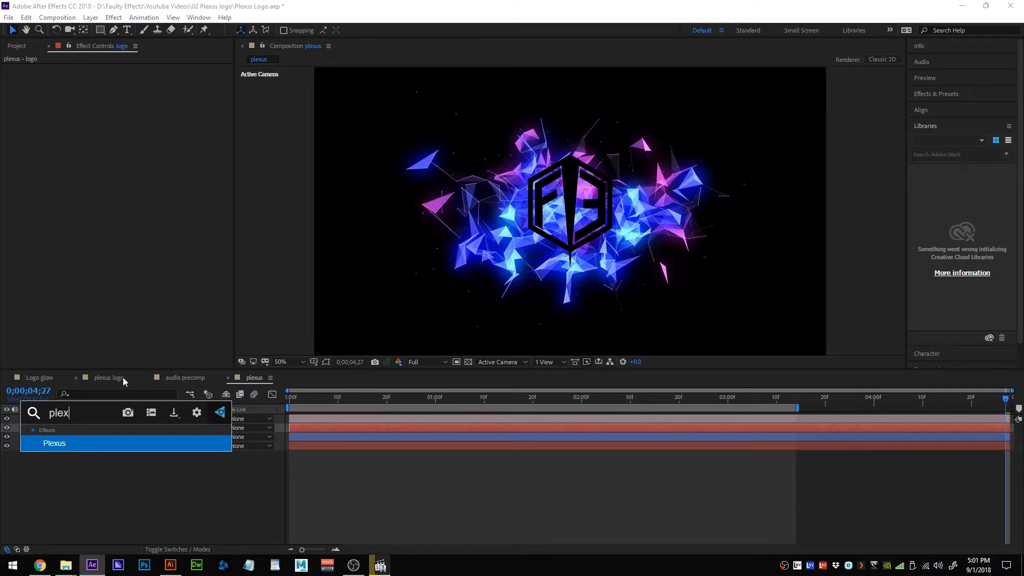
{"action": "key", "text": "Return"}
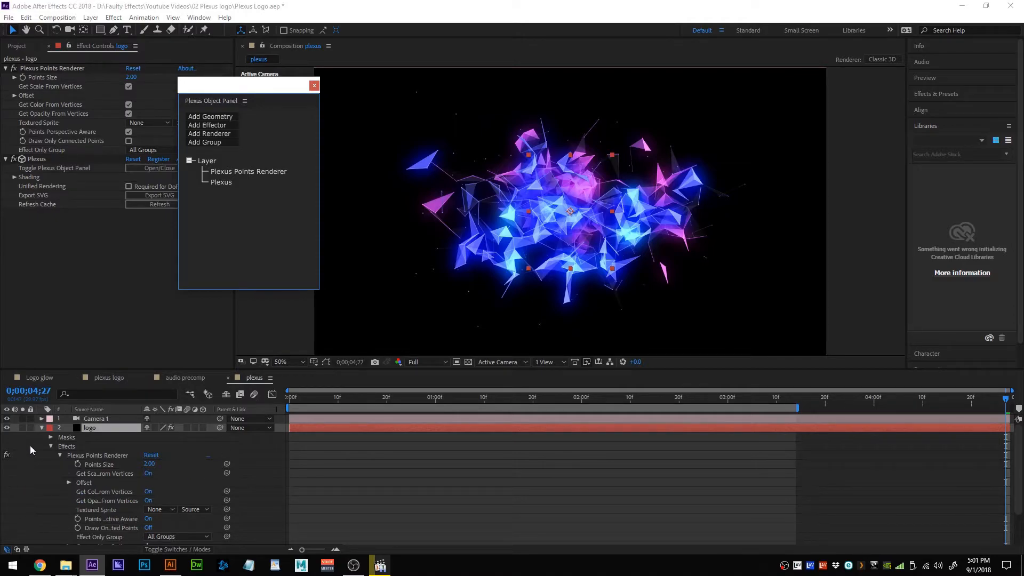
{"action": "left_click", "coordinate": [42, 427]}
{"action": "left_click_drag", "start_coordinate": [7, 448], "coordinate": [7, 436]}
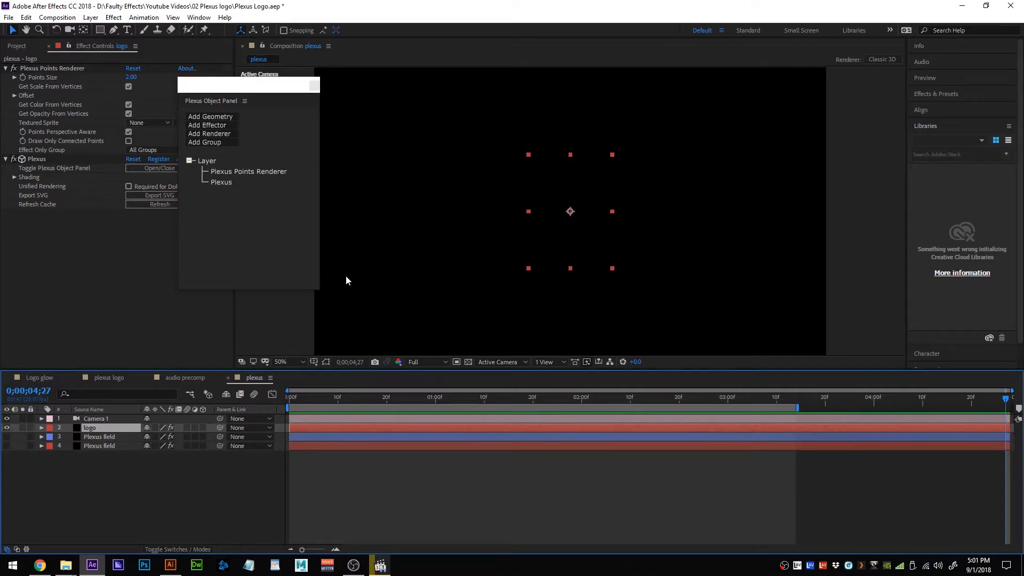
Add Paths geometry in the Plexus Object Panel so points trace the FE hexagon mask.
{"action": "left_click_drag", "start_coordinate": [245, 88], "coordinate": [316, 98]}
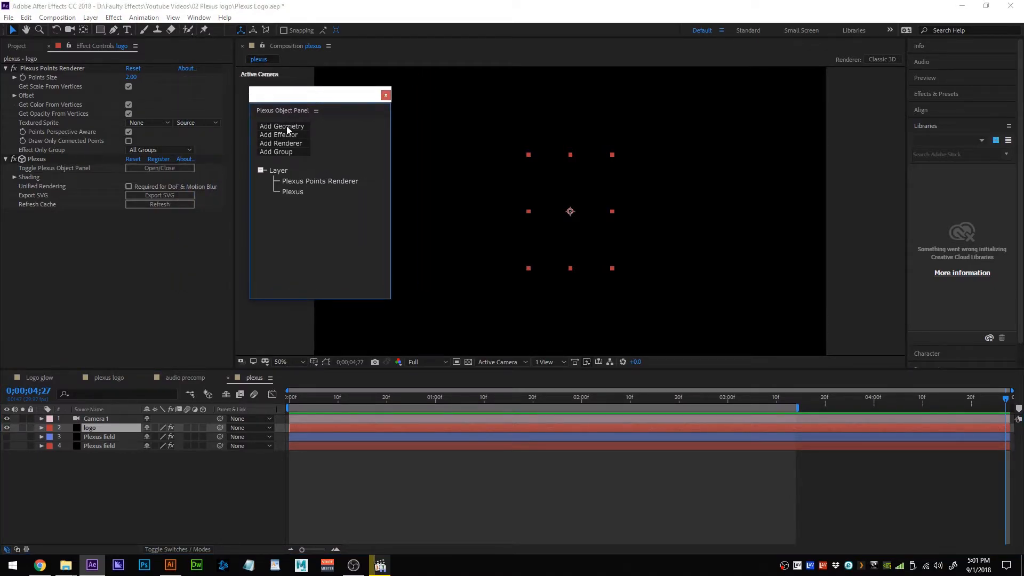
{"action": "left_click", "coordinate": [286, 126]}
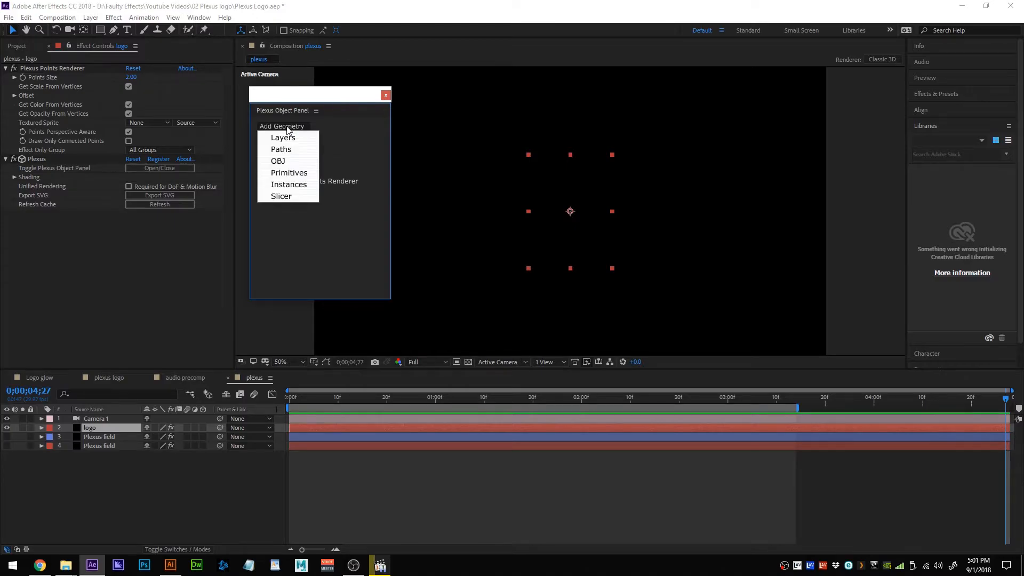
{"action": "left_click", "coordinate": [288, 155]}
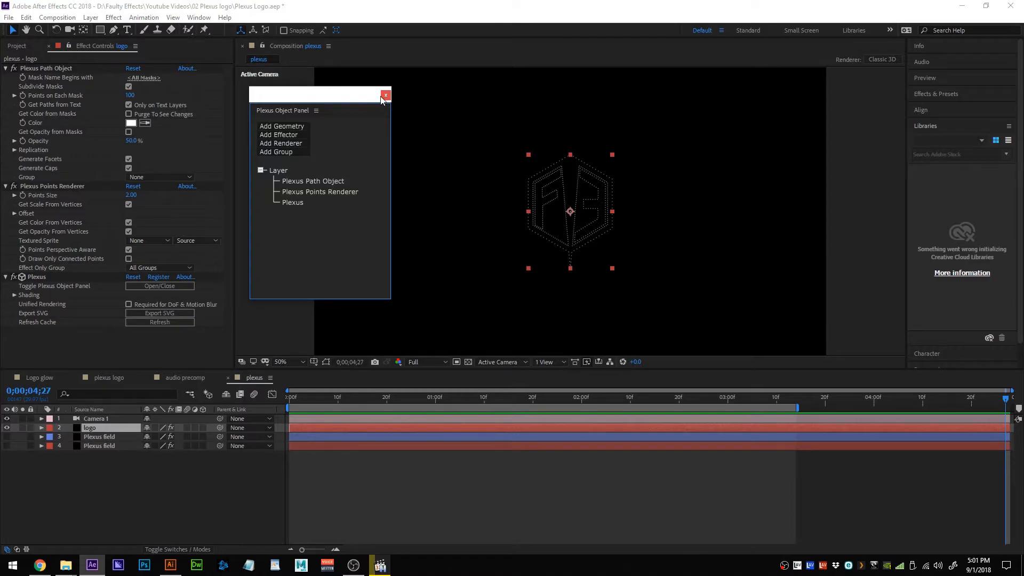
In the Plexus Object Panel, add Noise and Spherical Field effectors plus Lines and Triangulation renderers.
{"action": "left_click", "coordinate": [293, 136]}
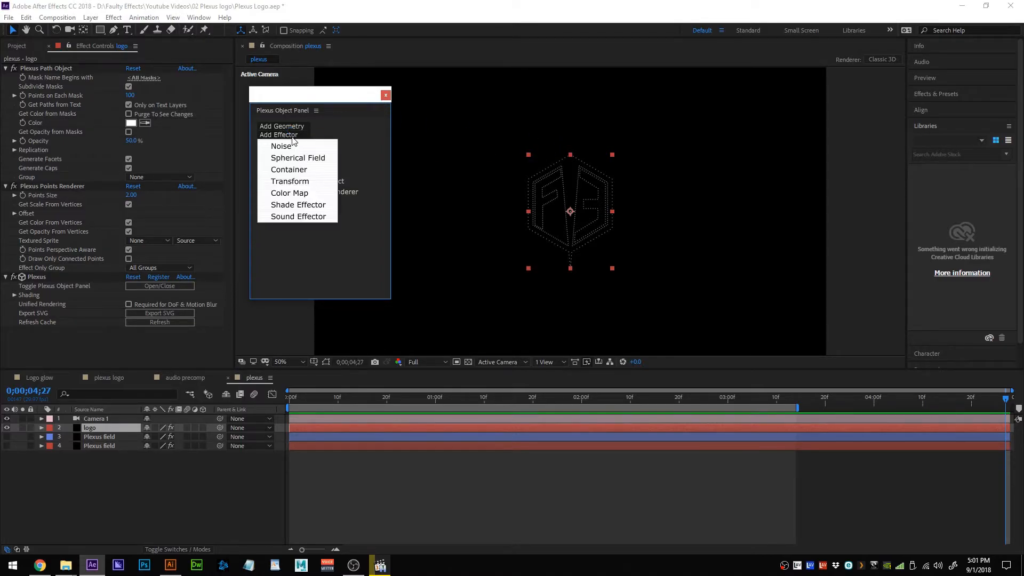
{"action": "left_click", "coordinate": [293, 145]}
{"action": "left_click", "coordinate": [291, 137]}
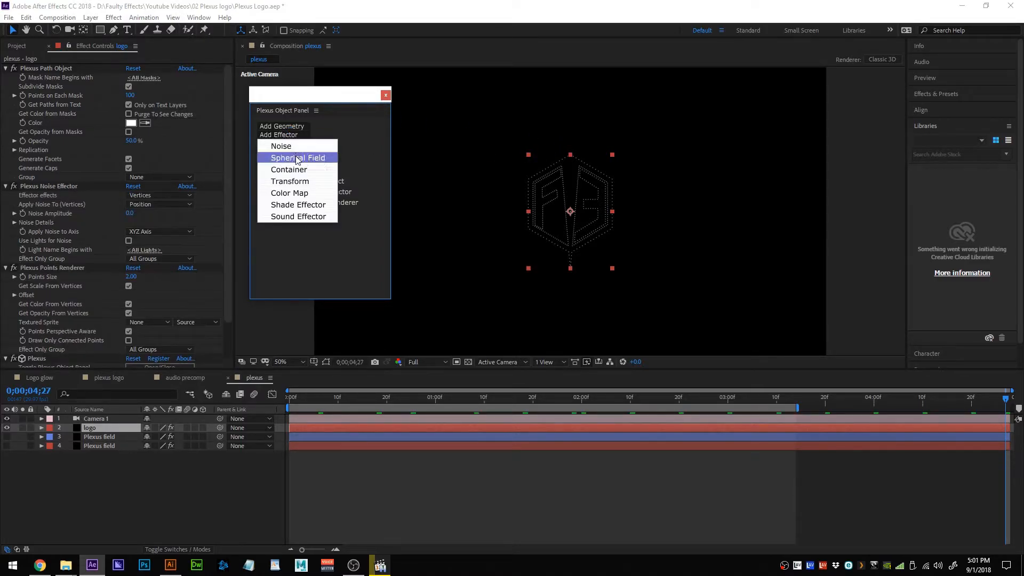
{"action": "left_click", "coordinate": [297, 158]}
{"action": "left_click", "coordinate": [293, 143]}
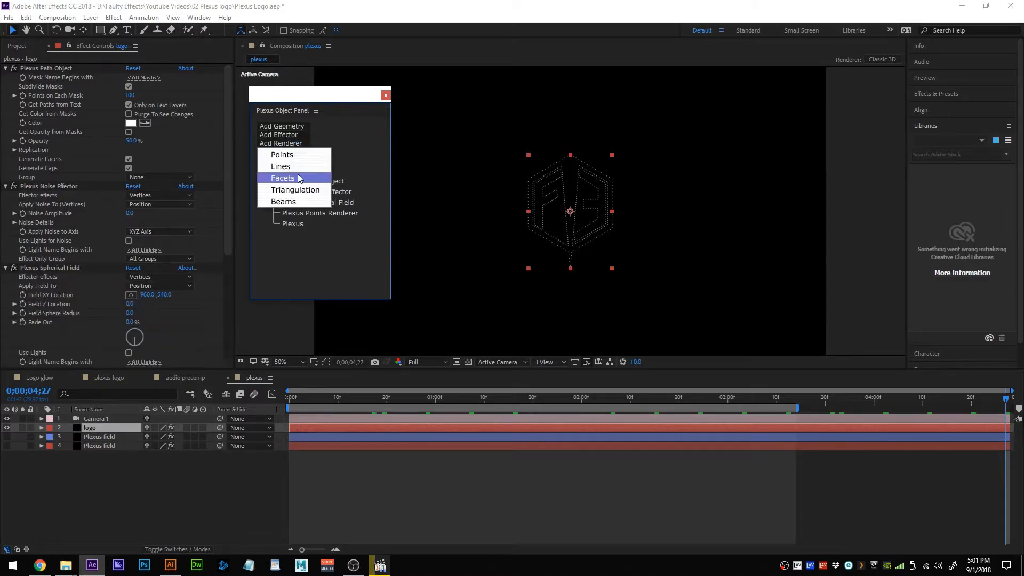
{"action": "left_click", "coordinate": [301, 171]}
{"action": "left_click", "coordinate": [299, 143]}
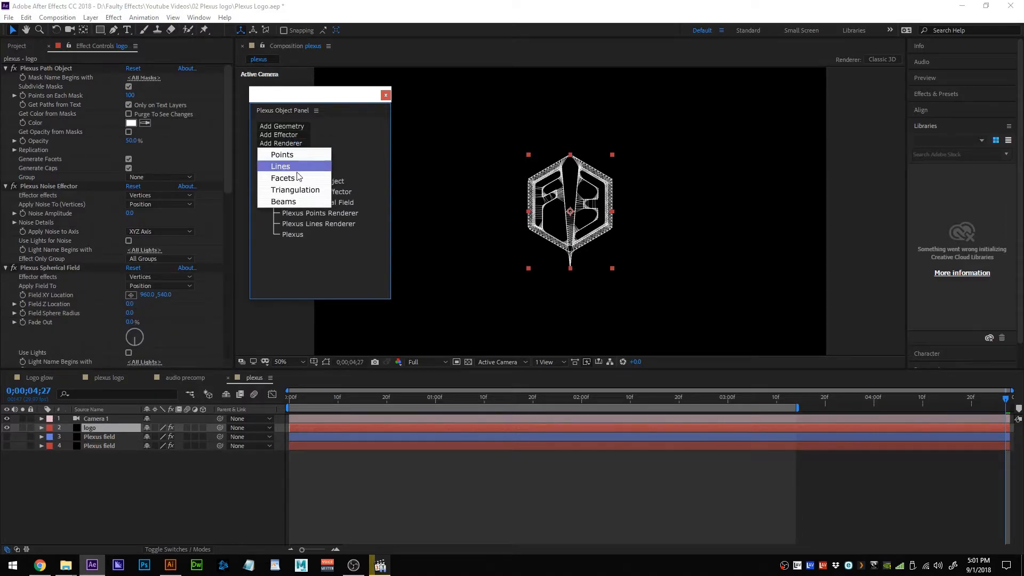
{"action": "left_click", "coordinate": [291, 191]}
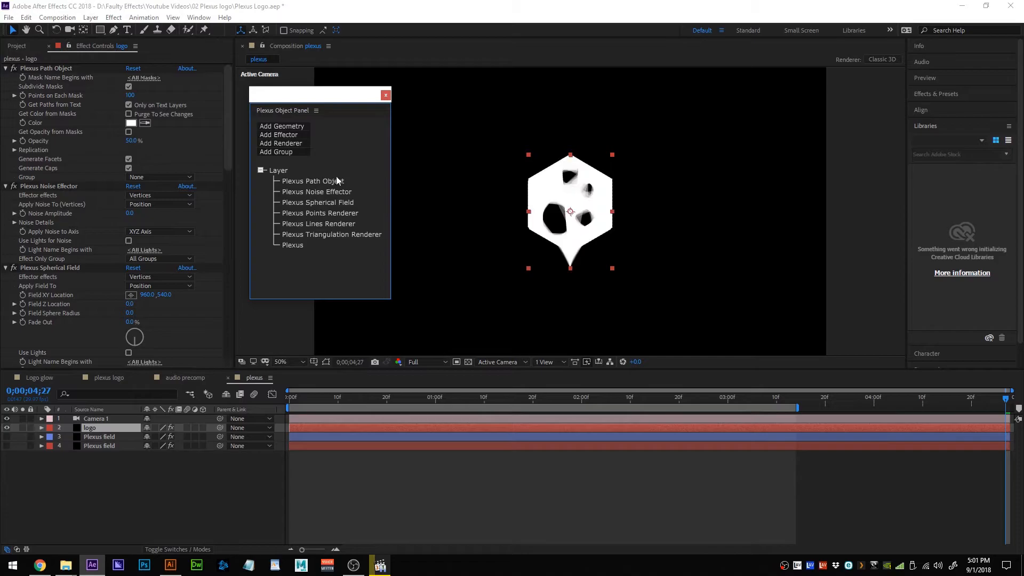
Close the object panel, collapse all seven Plexus sections, and disable the Lines Renderer.
{"action": "left_click", "coordinate": [385, 95]}
{"action": "left_click", "coordinate": [6, 68]}
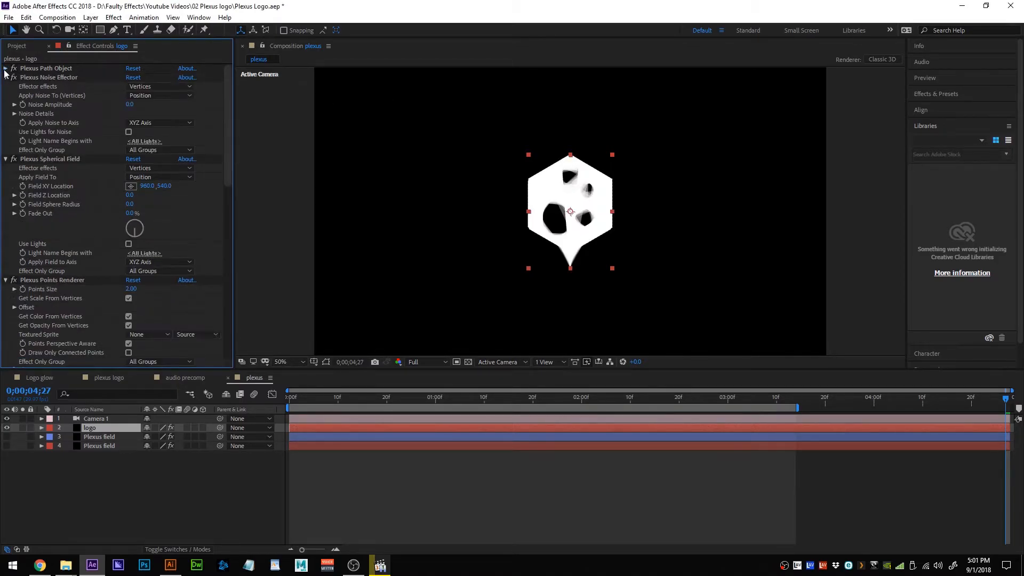
{"action": "left_click", "coordinate": [5, 77]}
{"action": "left_click", "coordinate": [6, 87]}
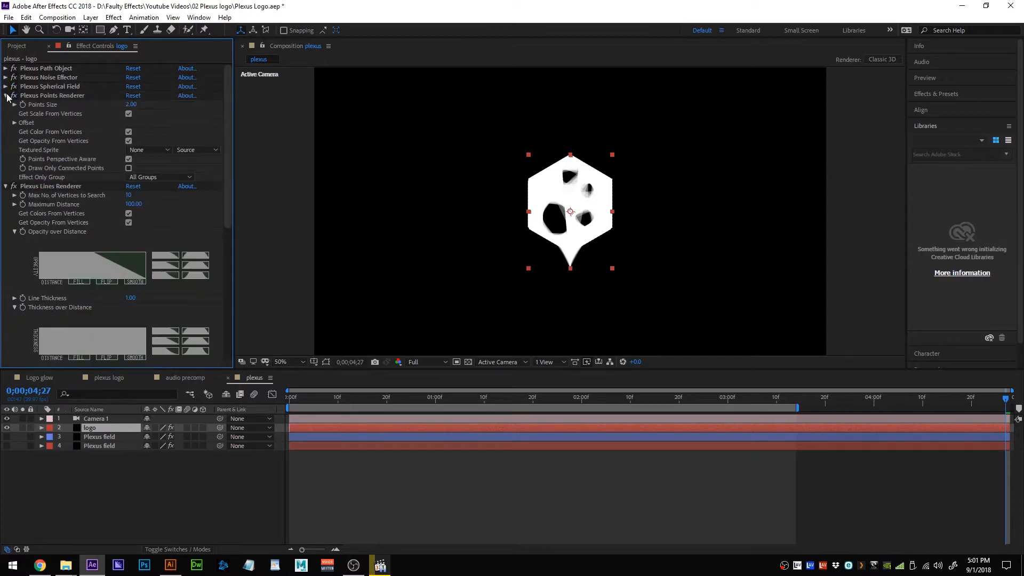
{"action": "left_click", "coordinate": [6, 95]}
{"action": "left_click", "coordinate": [6, 104]}
{"action": "left_click", "coordinate": [6, 114]}
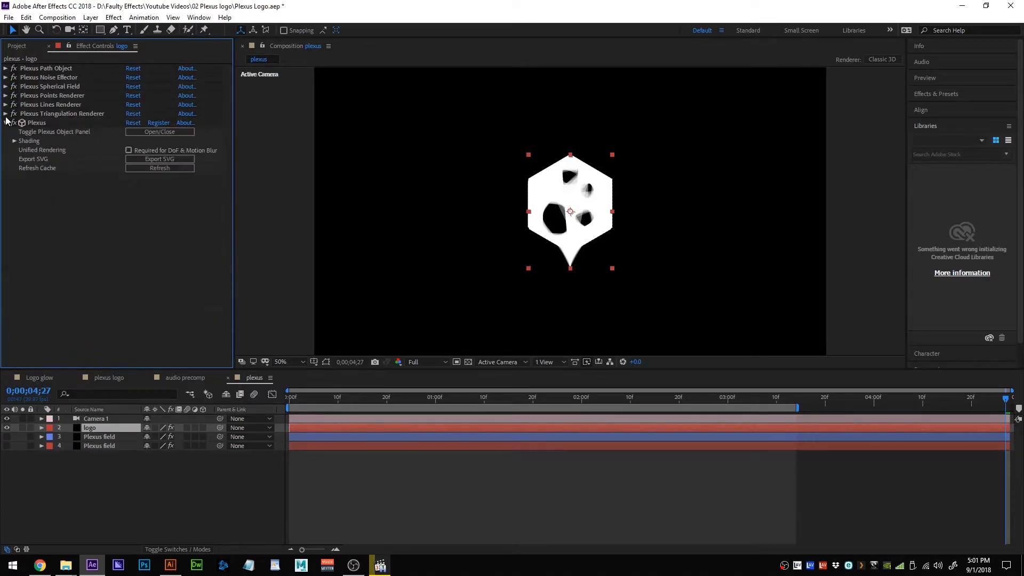
{"action": "left_click", "coordinate": [5, 123]}
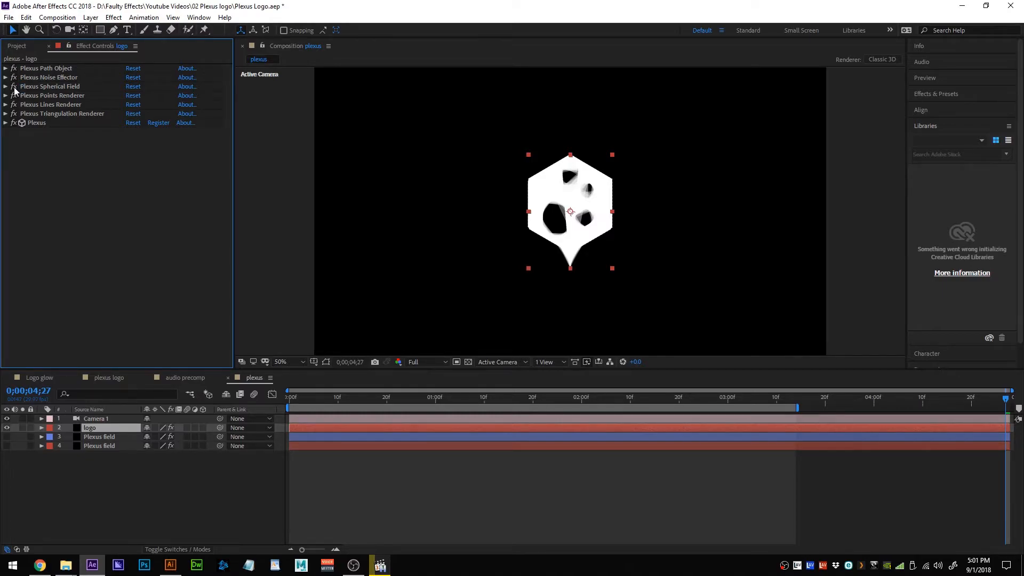
{"action": "left_click", "coordinate": [14, 105]}
Disable the Triangulation Renderer and raise Noise Amplitude to 857 to scatter the logo points.
{"action": "left_click", "coordinate": [13, 114]}
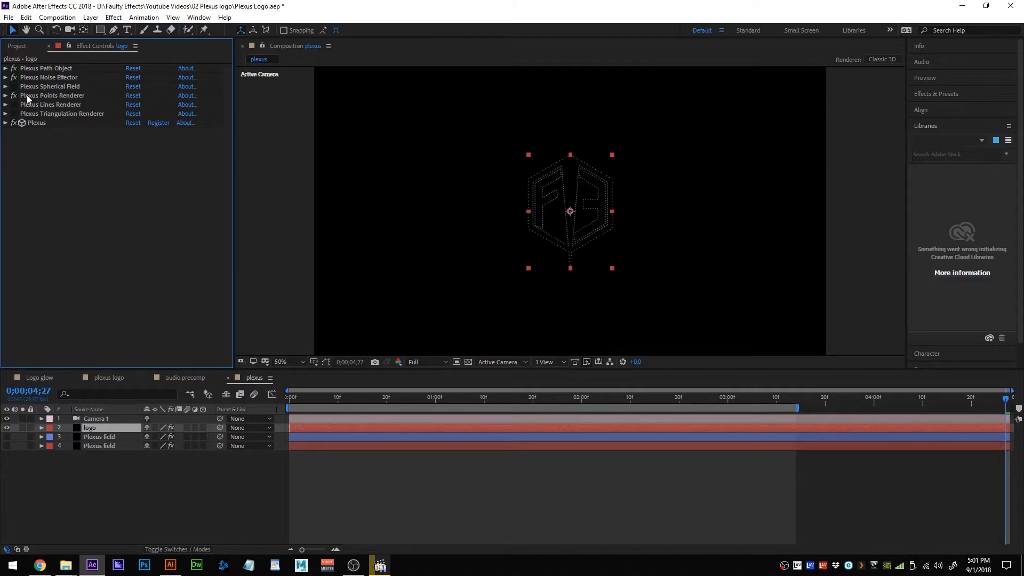
{"action": "left_click", "coordinate": [16, 96]}
{"action": "left_click", "coordinate": [14, 95]}
{"action": "left_click", "coordinate": [55, 78]}
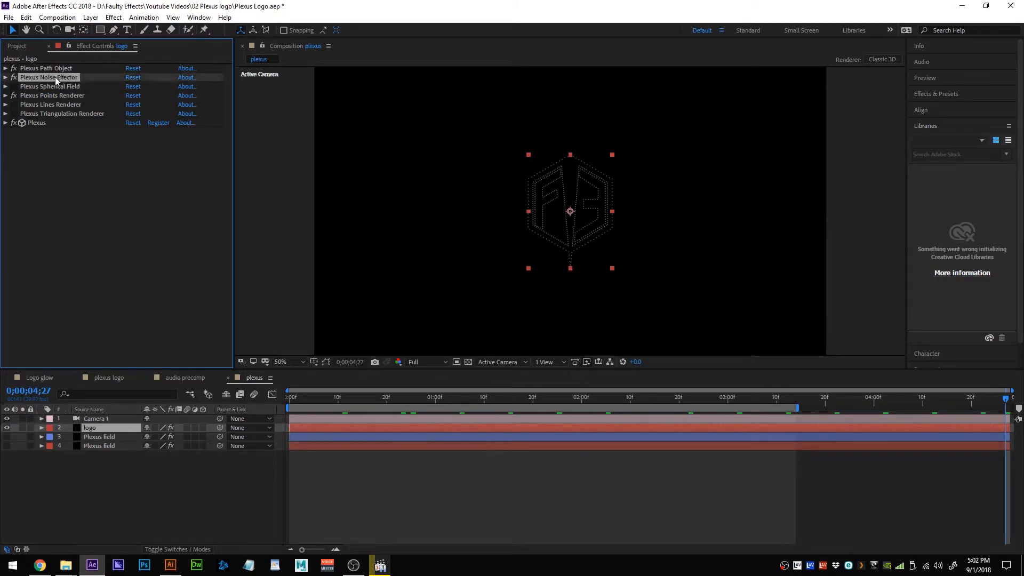
{"action": "left_click", "coordinate": [6, 77]}
{"action": "left_click_drag", "start_coordinate": [128, 107], "coordinate": [525, 135]}
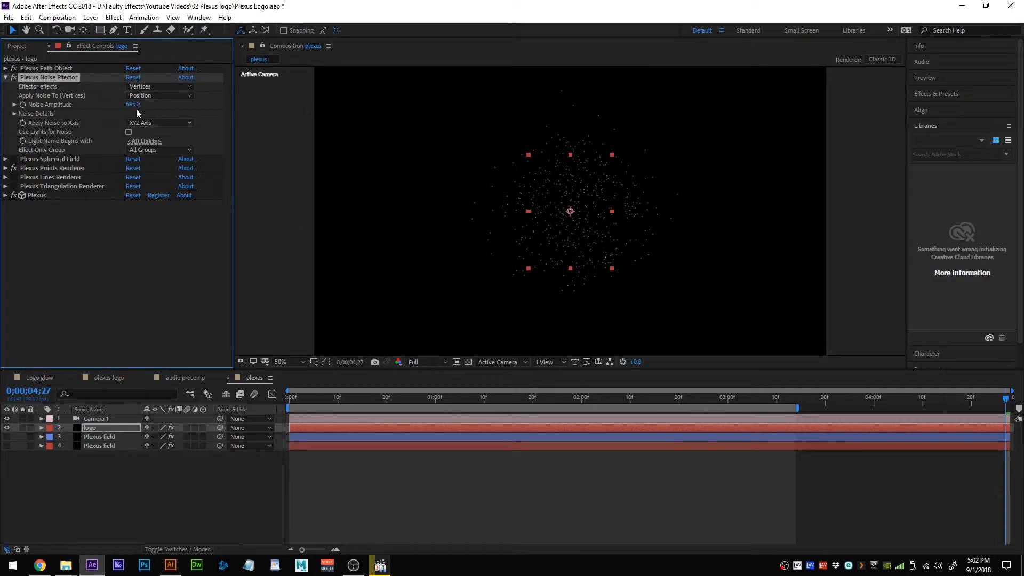
{"action": "left_click_drag", "start_coordinate": [133, 105], "coordinate": [238, 124]}
Keyframe Noise Amplitude at 857 at 0 s and 0 at 3 s.
{"action": "left_click_drag", "start_coordinate": [303, 396], "coordinate": [289, 397]}
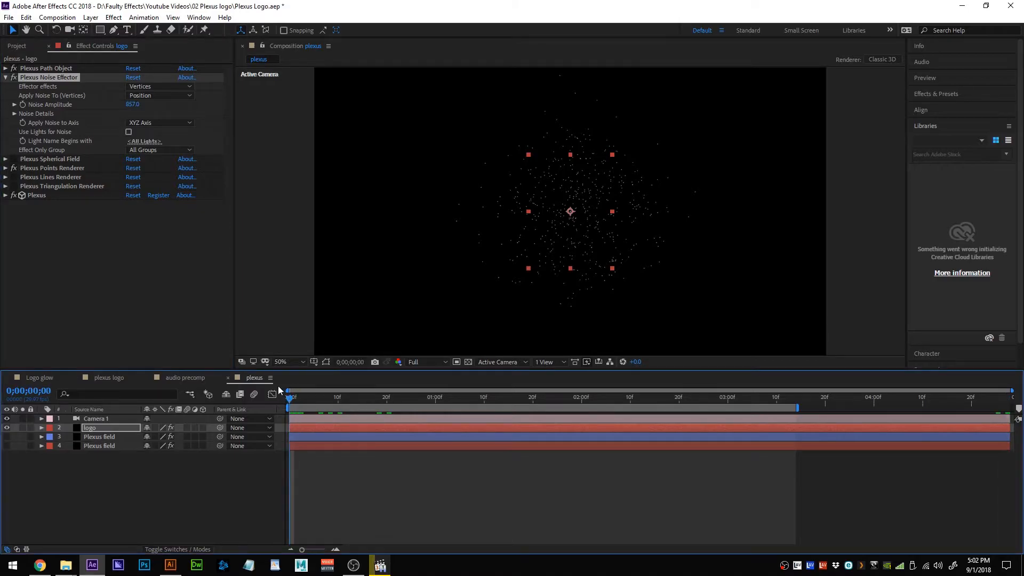
{"action": "left_click", "coordinate": [22, 104]}
{"action": "left_click_drag", "start_coordinate": [292, 404], "coordinate": [724, 416]}
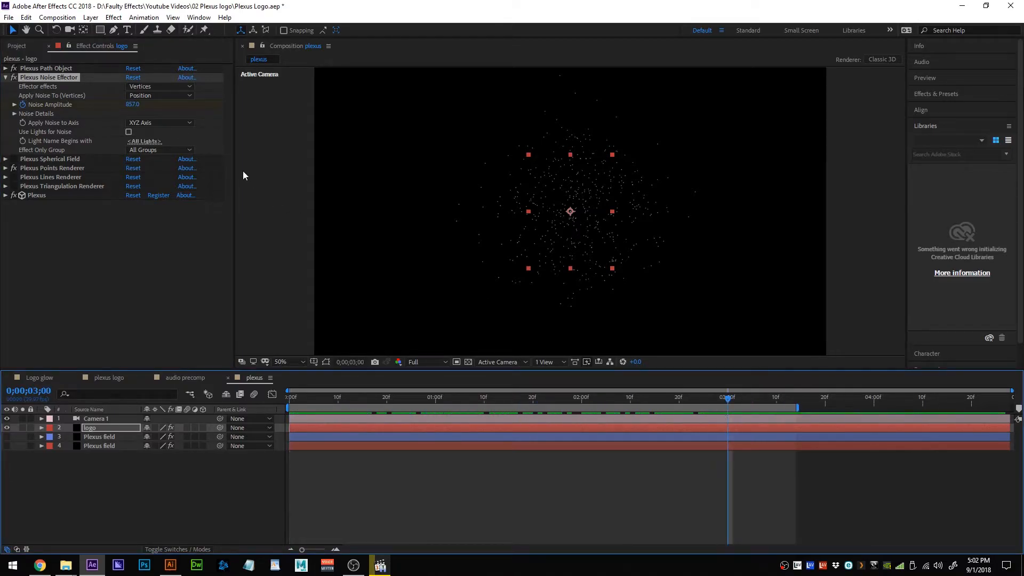
{"action": "left_click", "coordinate": [134, 105]}
{"action": "type", "text": "0"}
{"action": "key", "text": "Return"}
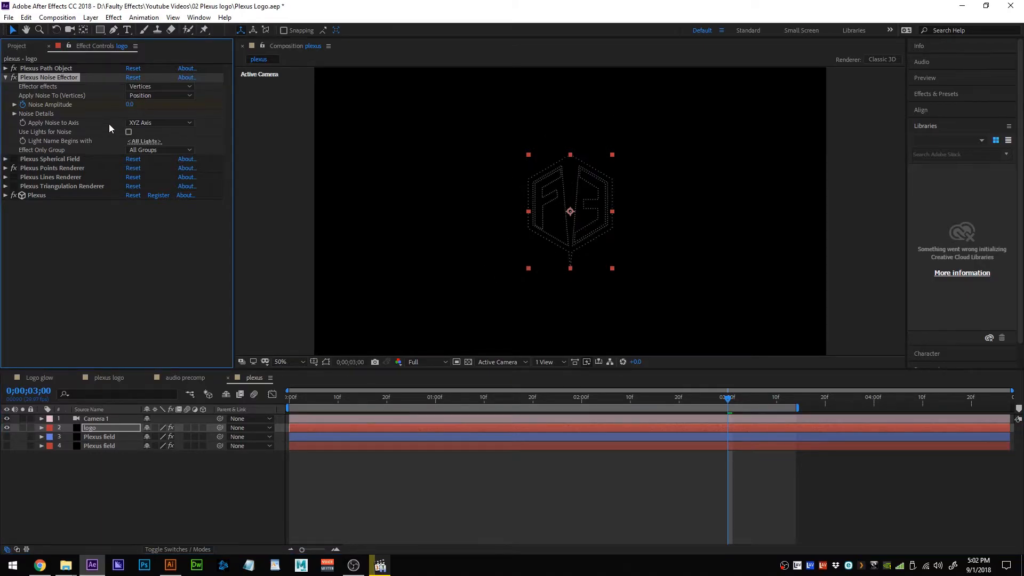
Give Noise Evolution the expression time*10 and return to the composition start.
{"action": "left_click", "coordinate": [14, 114]}
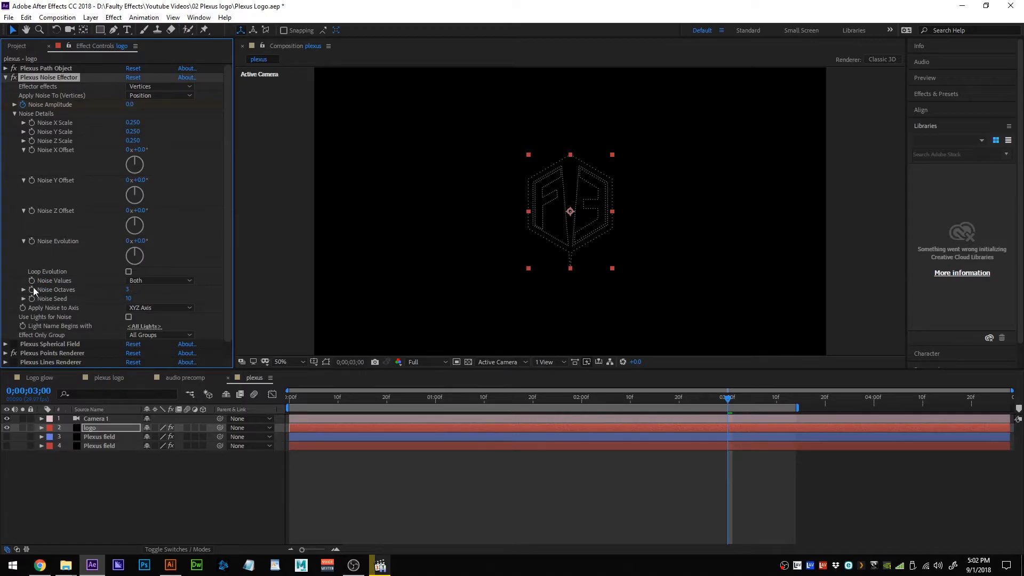
{"action": "left_click", "coordinate": [31, 241], "text": "alt"}
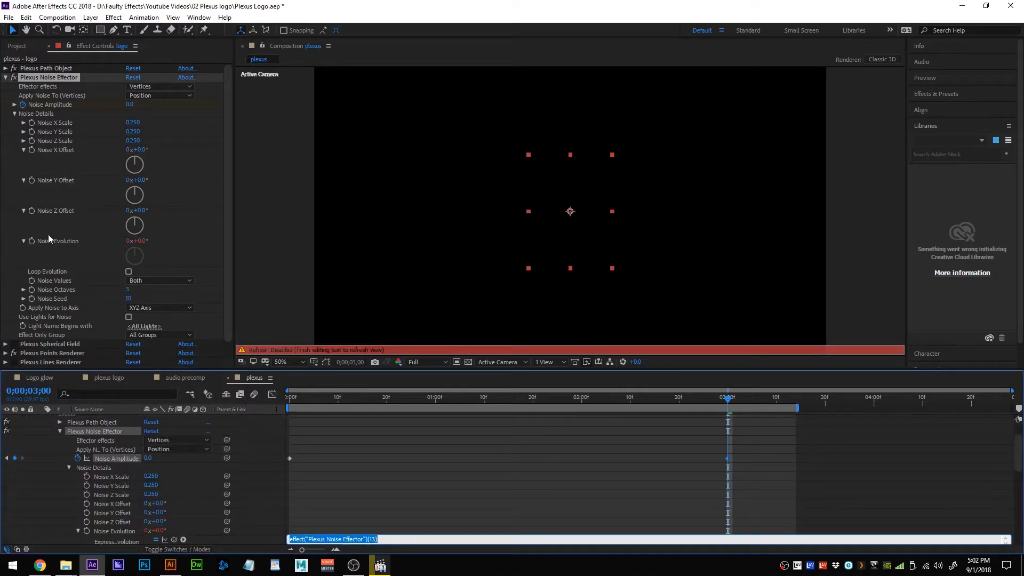
{"action": "type", "text": "ty"}
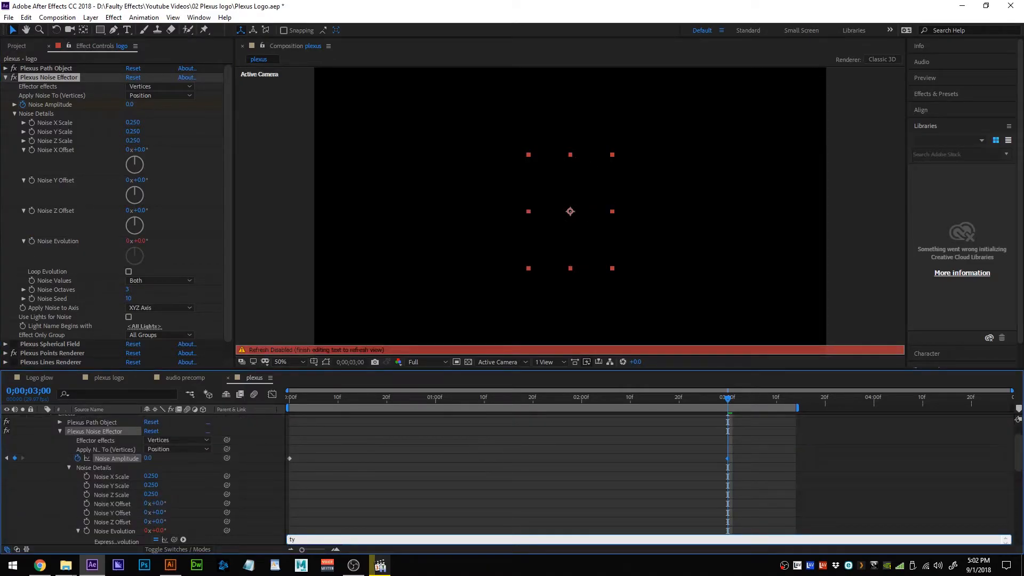
{"action": "type", "text": "me*10"}
{"action": "key", "text": "KP_Enter"}
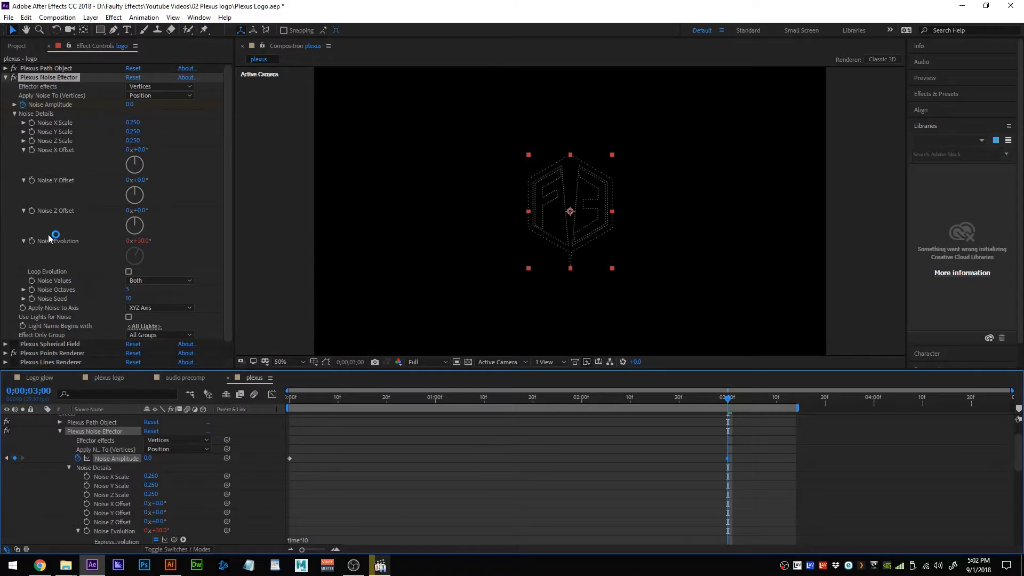
{"action": "key", "text": "Home"}
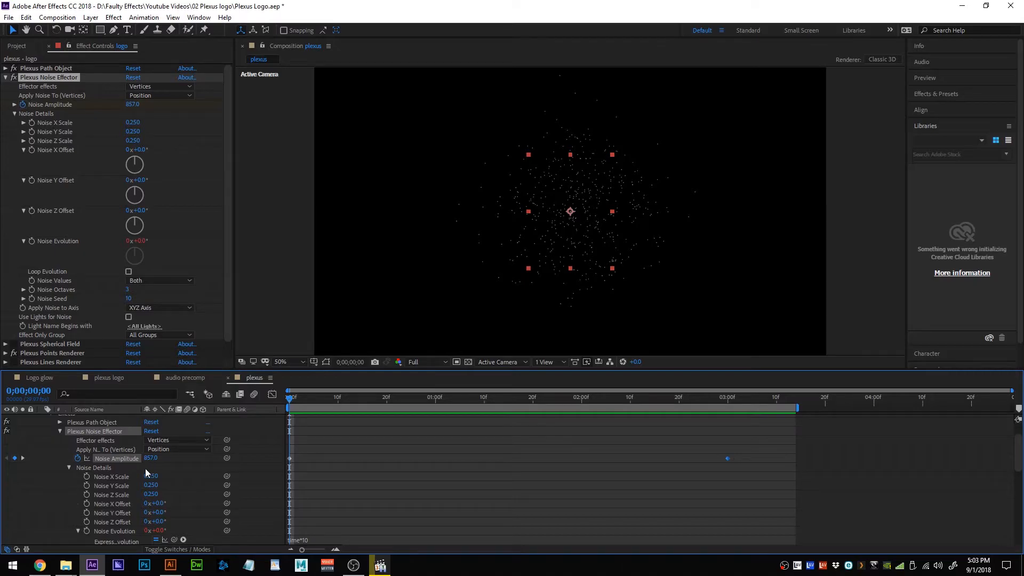
{"action": "left_click", "coordinate": [5, 78]}
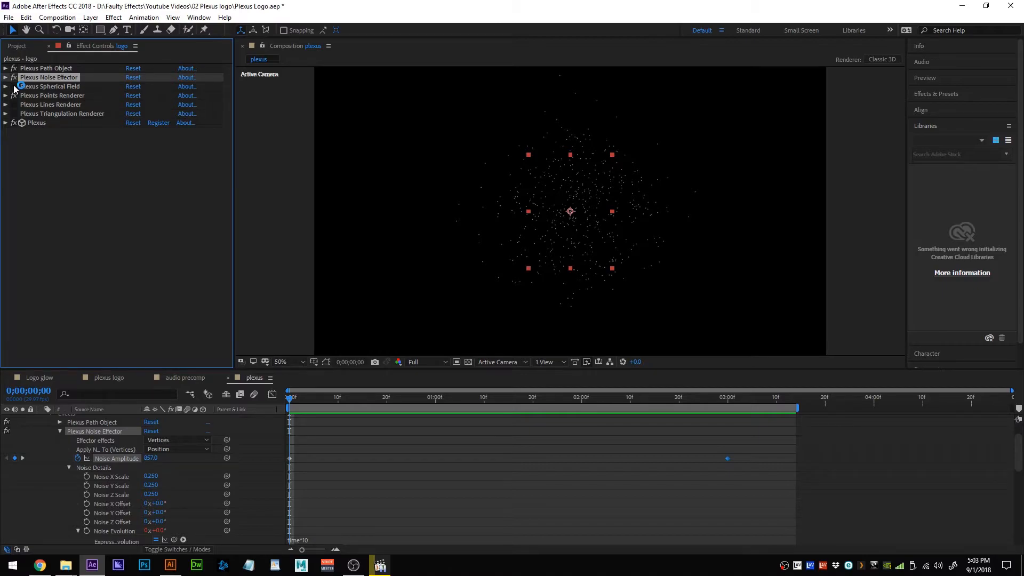
Set the Spherical Field's sphere radius to 430 and Field Z Location to 246.
{"action": "left_click", "coordinate": [5, 87]}
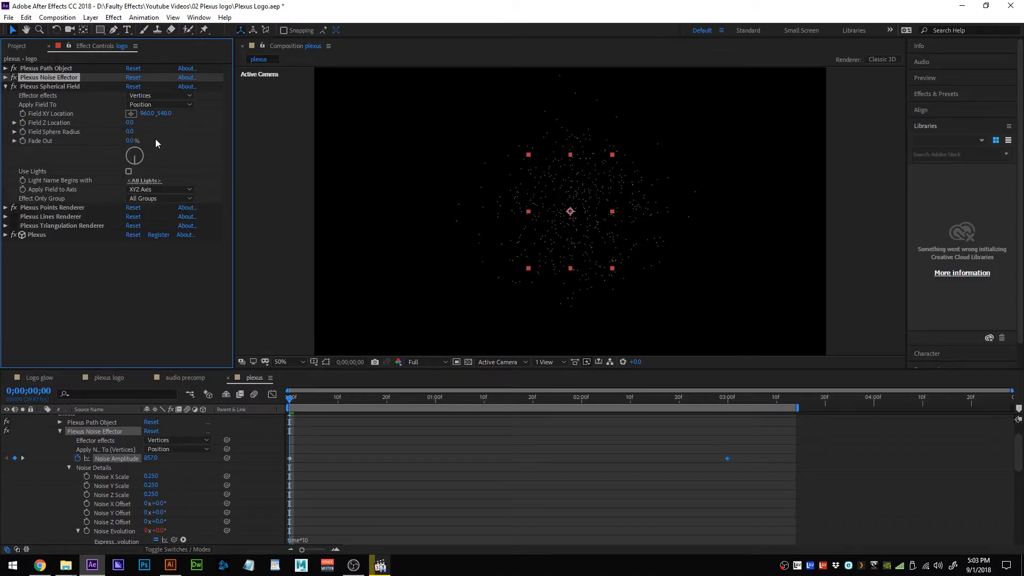
{"action": "left_click_drag", "start_coordinate": [130, 131], "coordinate": [362, 138]}
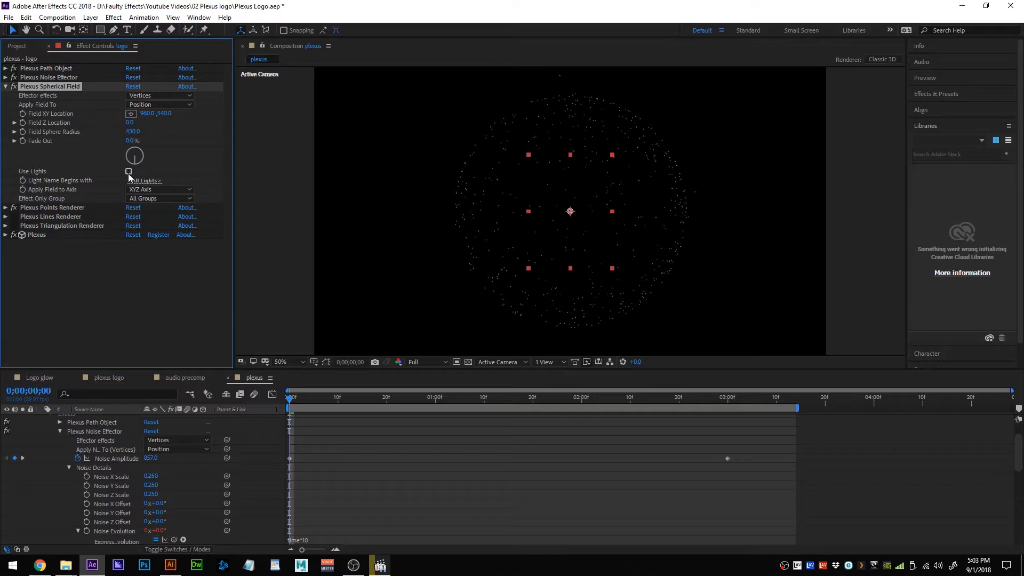
{"action": "left_click_drag", "start_coordinate": [129, 122], "coordinate": [285, 154]}
{"action": "left_click", "coordinate": [136, 122]}
{"action": "left_click", "coordinate": [81, 146]}
Keyframe Field Sphere Radius from 430 at 0 s down to 0 at 3 s.
{"action": "left_click", "coordinate": [23, 131]}
{"action": "left_click_drag", "start_coordinate": [293, 396], "coordinate": [727, 398]}
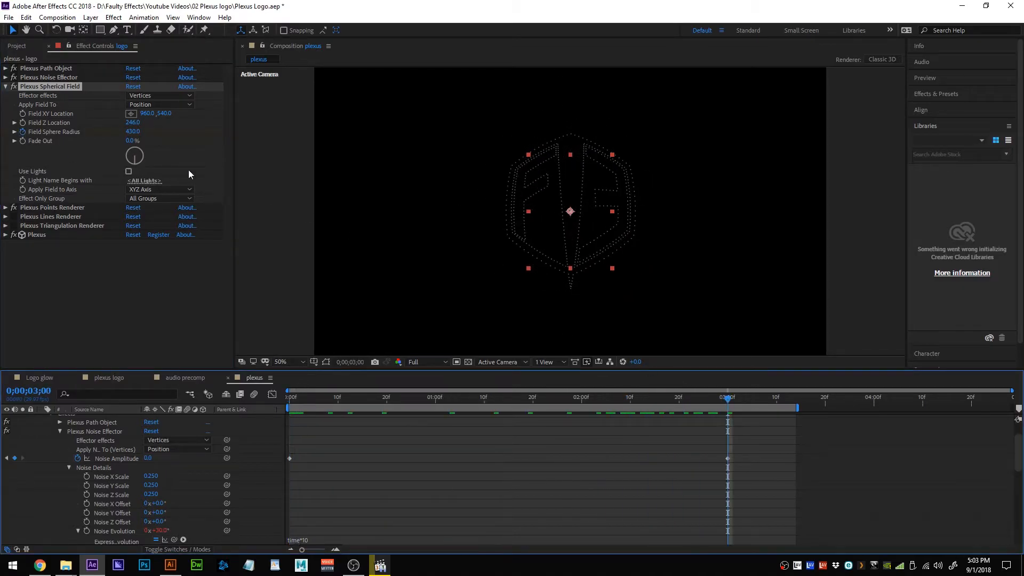
{"action": "left_click", "coordinate": [133, 132]}
{"action": "type", "text": "0"}
{"action": "key", "text": "Return"}
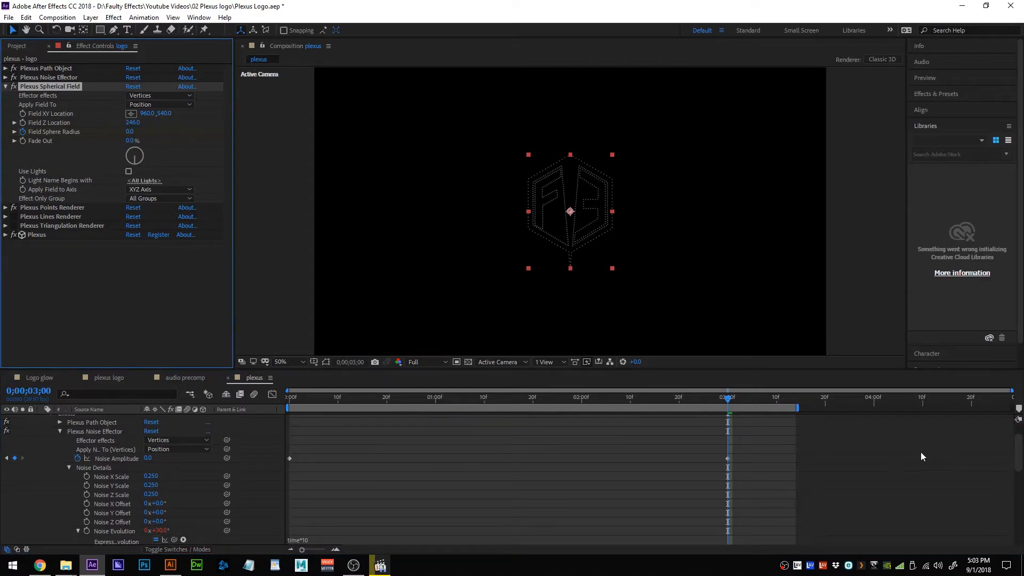
Preview the sphere-to-logo animation from the start, then collapse the Spherical Field settings.
{"action": "left_click", "coordinate": [729, 400]}
{"action": "left_click_drag", "start_coordinate": [728, 402], "coordinate": [227, 398]}
{"action": "key", "text": "space"}
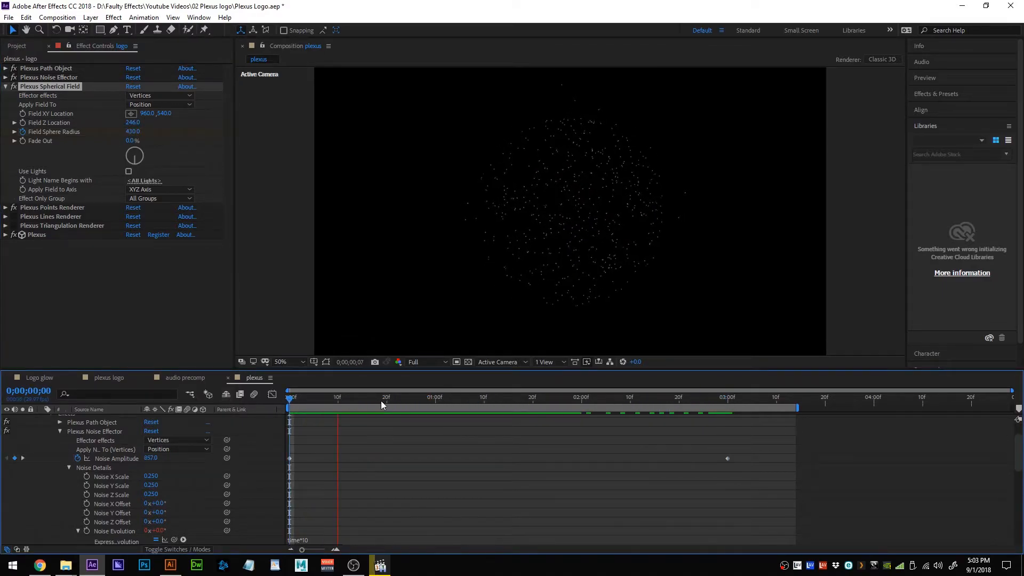
{"action": "key", "text": "space"}
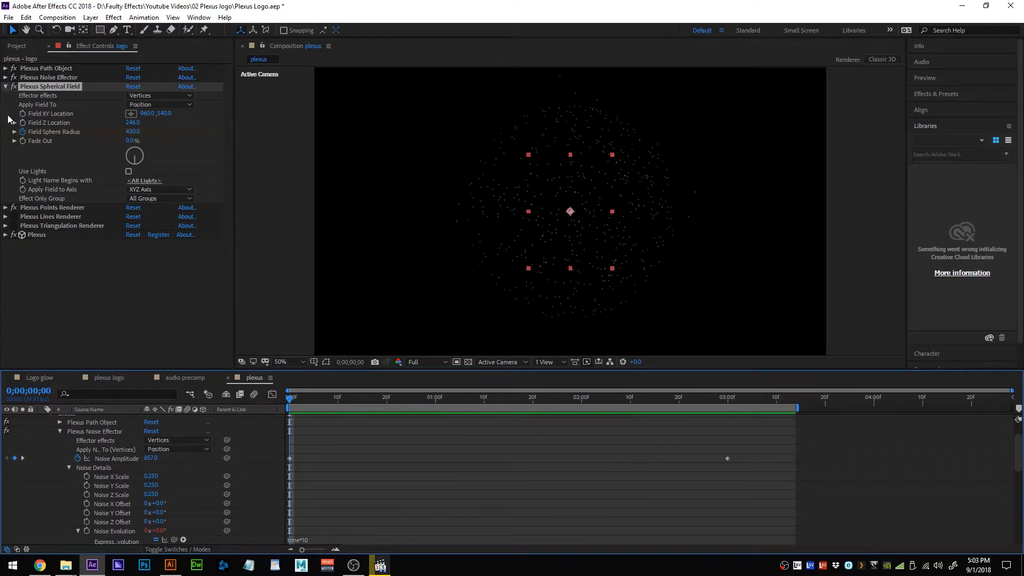
{"action": "left_click", "coordinate": [5, 87]}
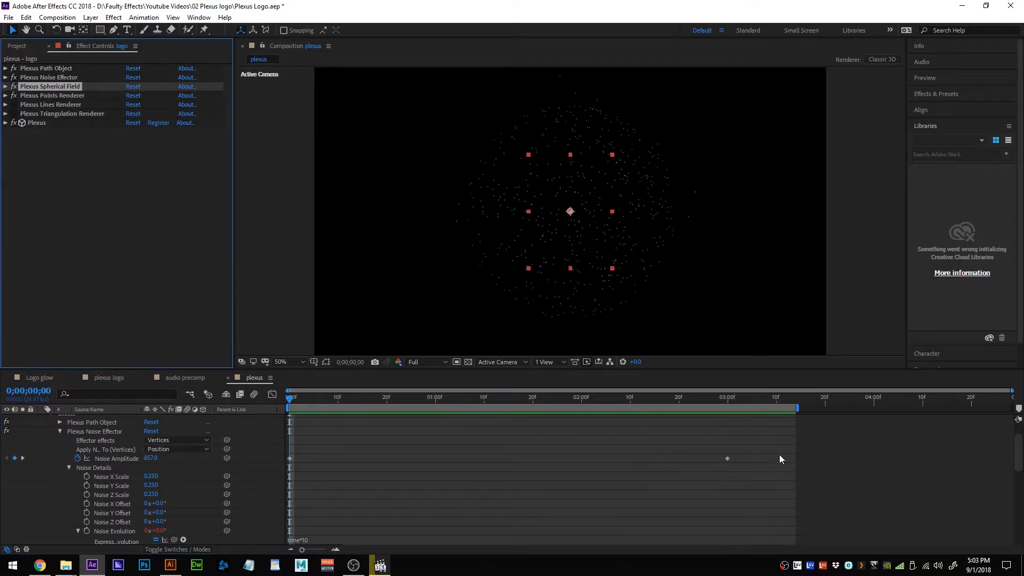
{"action": "scroll", "coordinate": [102, 428], "scroll_direction": "up", "scroll_amount": 2}
{"action": "scroll", "coordinate": [102, 429], "scroll_direction": "down", "scroll_amount": 1}
{"action": "scroll", "coordinate": [102, 429], "scroll_direction": "up", "scroll_amount": 1}
Apply Easy Ease to the logo's two 3-second keyframes, preview, and enable the Lines Renderer.
{"action": "left_click", "coordinate": [103, 428]}
{"action": "key", "text": "u"}
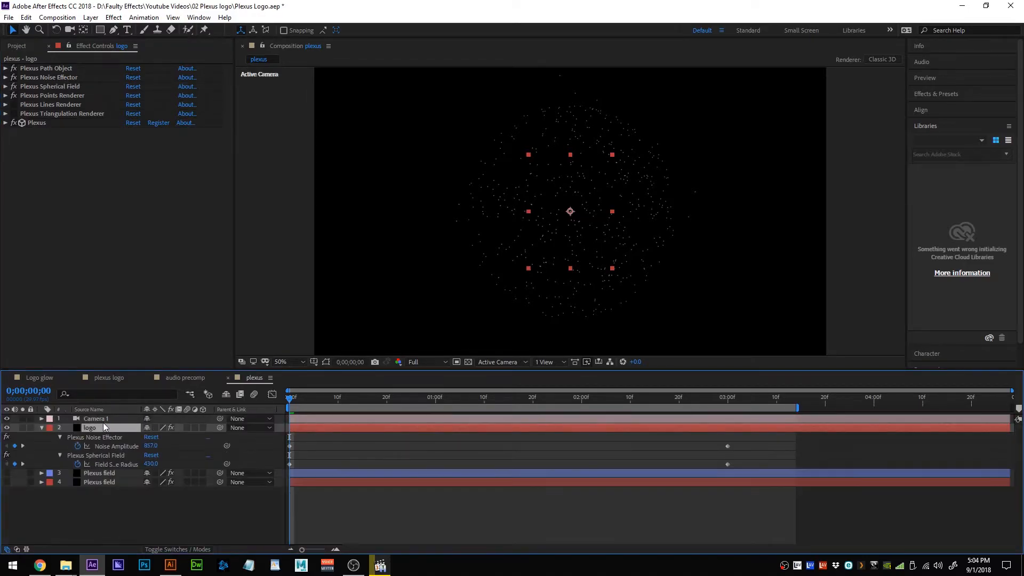
{"action": "left_click_drag", "start_coordinate": [771, 439], "coordinate": [173, 478]}
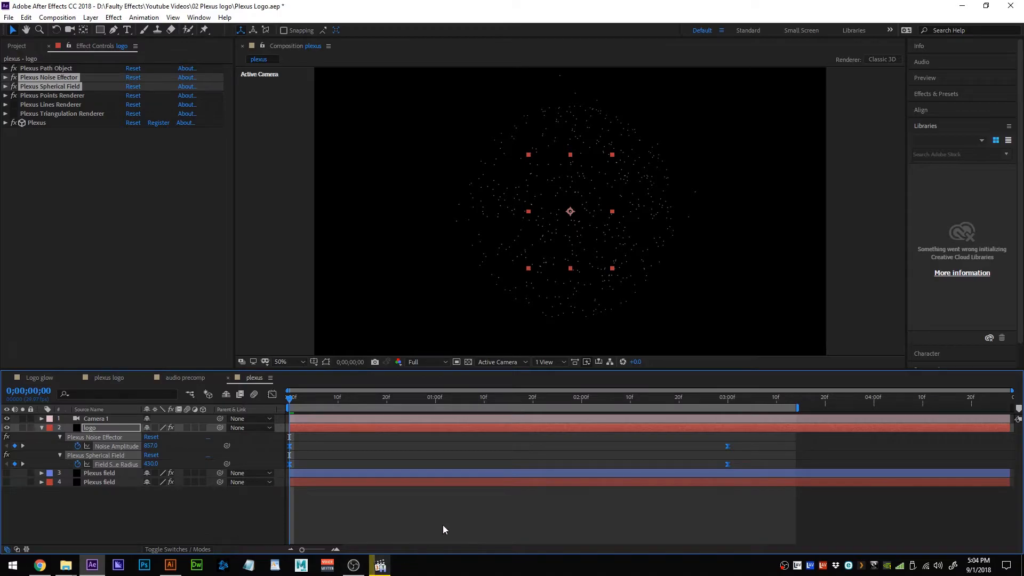
{"action": "key", "text": "space"}
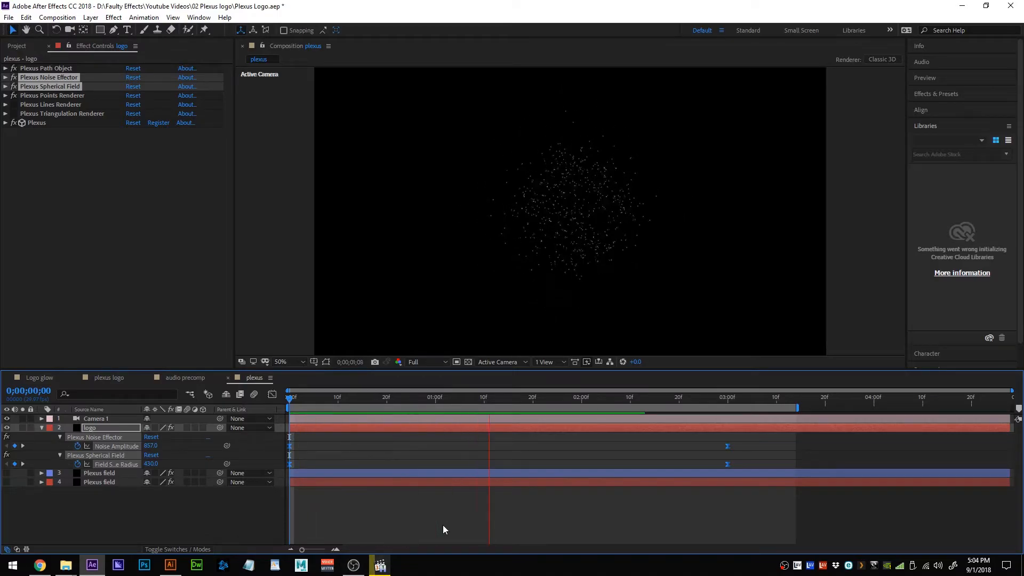
{"action": "key", "text": "space"}
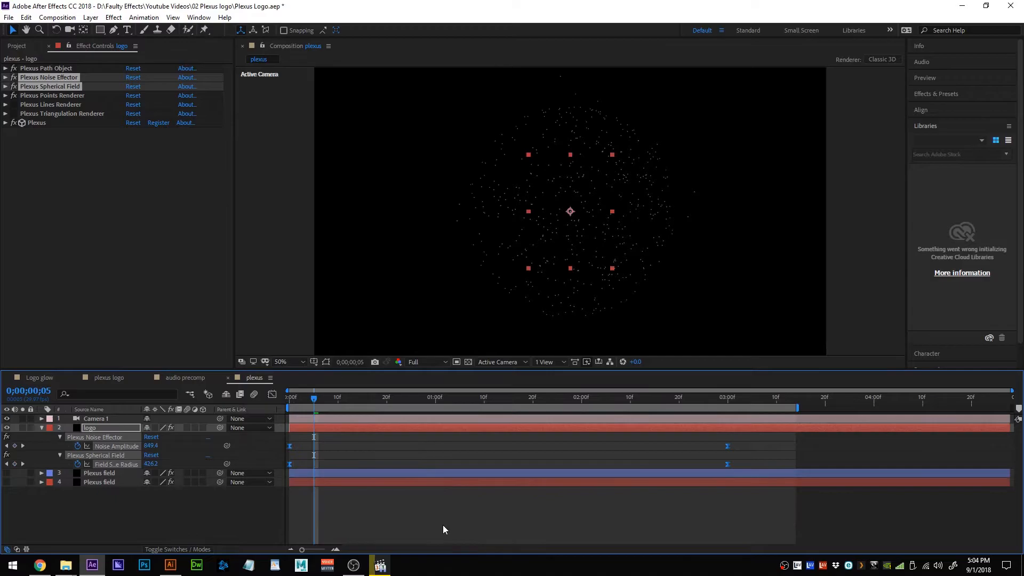
{"action": "left_click", "coordinate": [14, 104]}
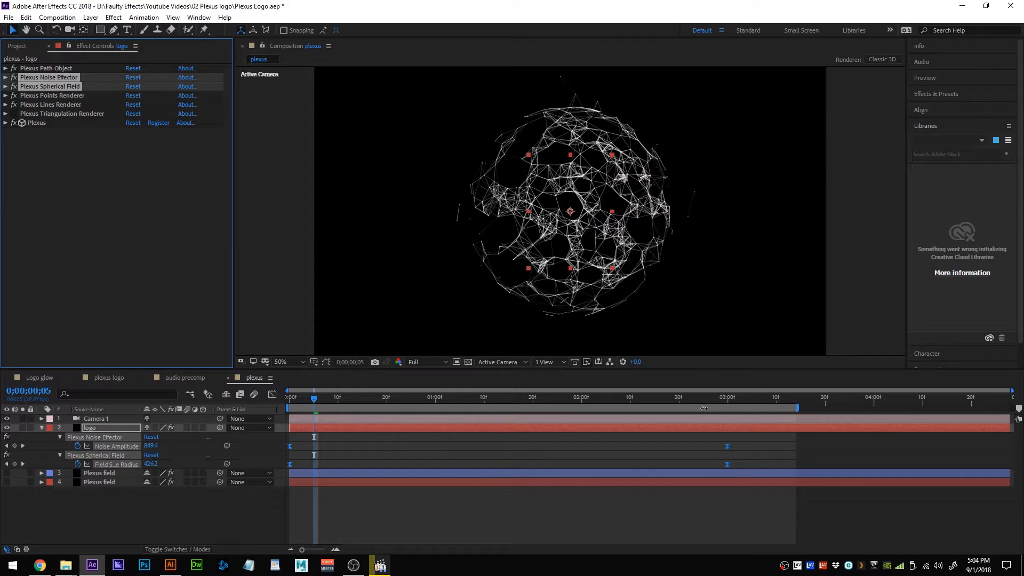
Give the Lines Renderer smooth opacity and thickness falloff curves and 4 vertices to search.
{"action": "left_click", "coordinate": [5, 105]}
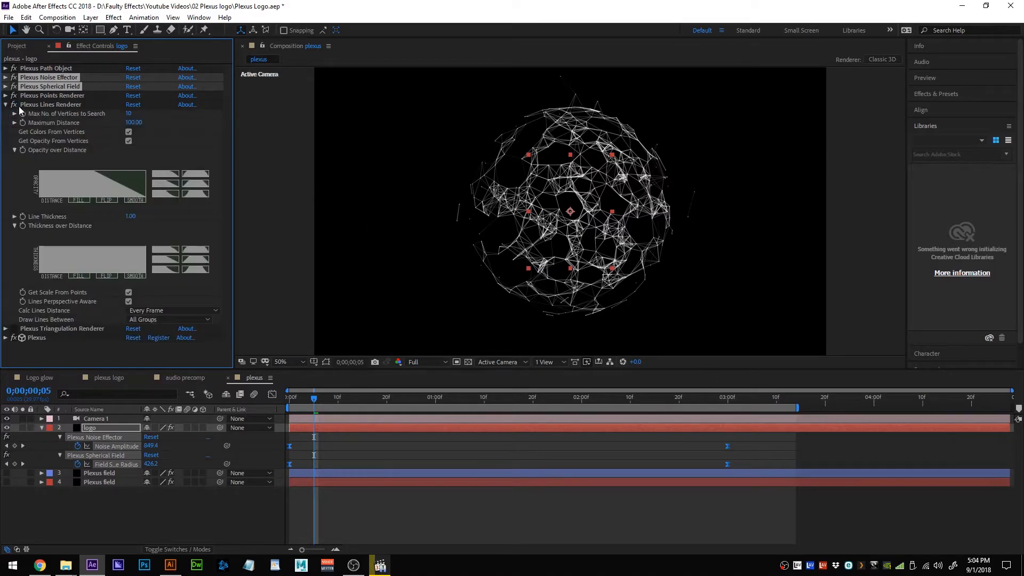
{"action": "left_click", "coordinate": [168, 193]}
{"action": "left_click", "coordinate": [169, 267]}
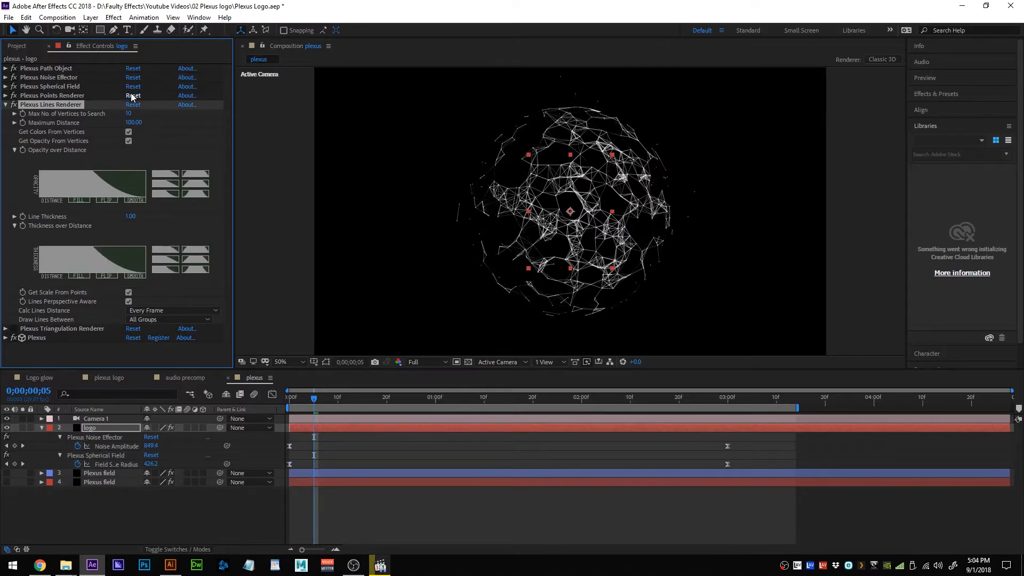
{"action": "left_click", "coordinate": [130, 113]}
{"action": "type", "text": "2"}
{"action": "key", "text": "Return"}
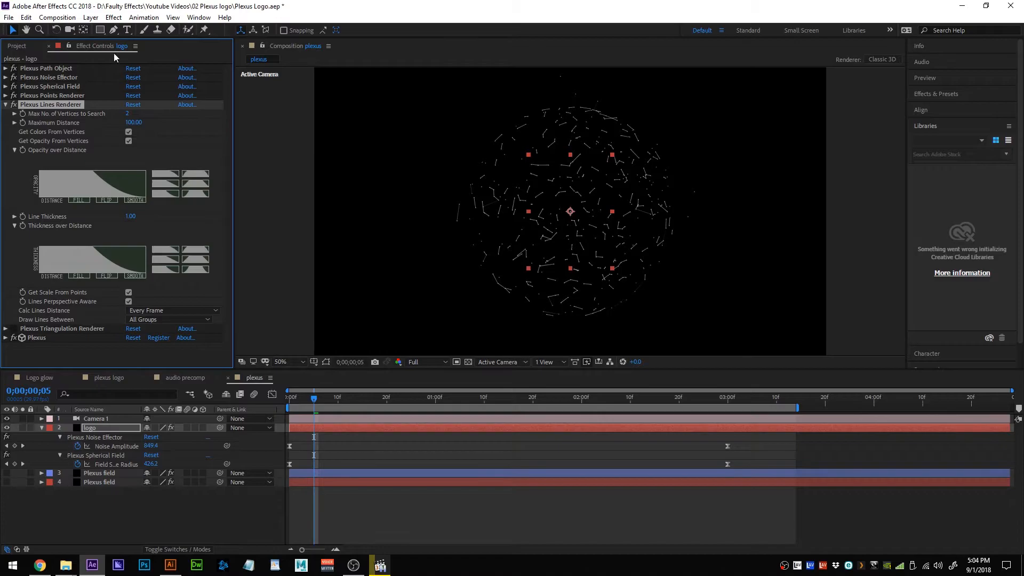
{"action": "left_click", "coordinate": [132, 114]}
{"action": "left_click_drag", "start_coordinate": [128, 115], "coordinate": [126, 100]}
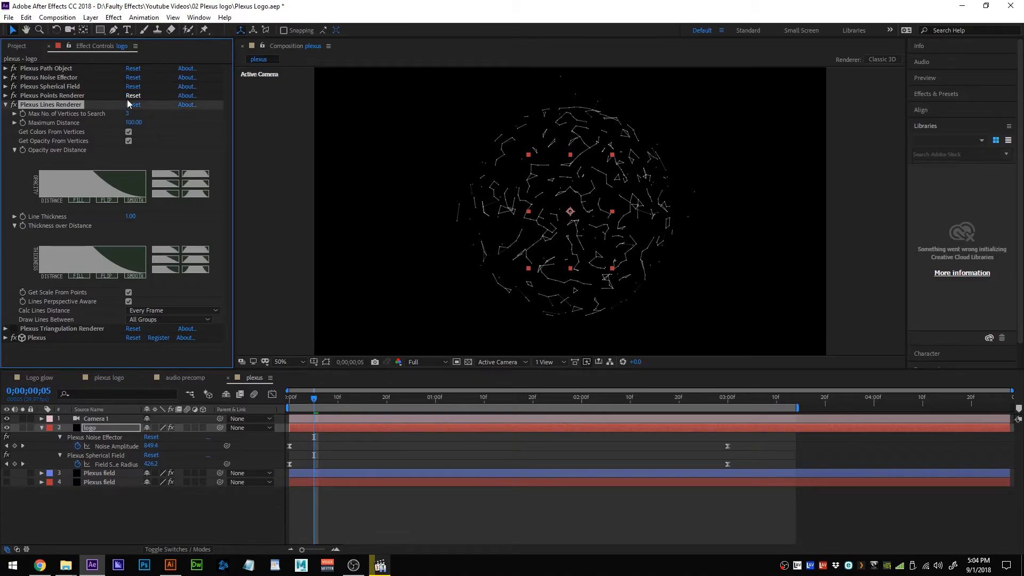
{"action": "left_click", "coordinate": [130, 115]}
{"action": "type", "text": "4"}
{"action": "key", "text": "Return"}
Set the lines' Maximum Distance to 64 and Line Thickness to 0.50.
{"action": "left_click_drag", "start_coordinate": [137, 125], "coordinate": [122, 126]}
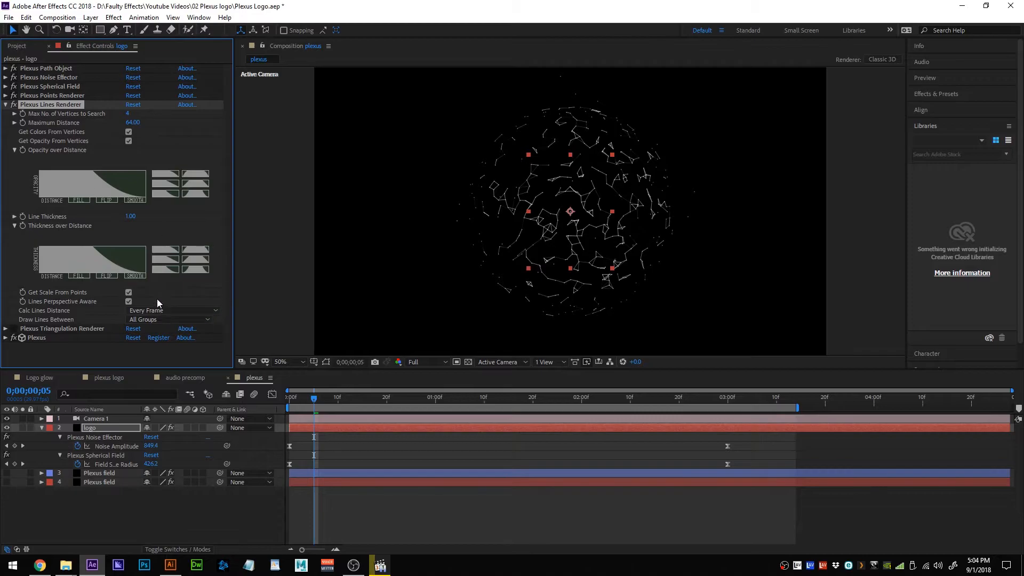
{"action": "left_click", "coordinate": [131, 218]}
{"action": "type", "text": ".5"}
{"action": "key", "text": "Return"}
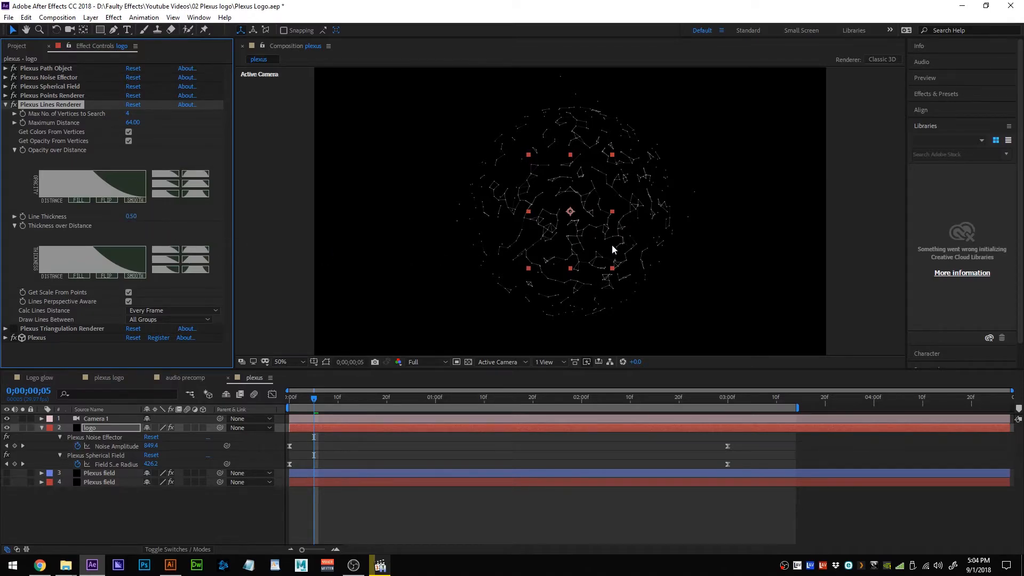
{"action": "left_click", "coordinate": [5, 105]}
Enable the Triangulation Renderer with 2 max triangles per vertex and maximum distance 73.
{"action": "left_click", "coordinate": [14, 114]}
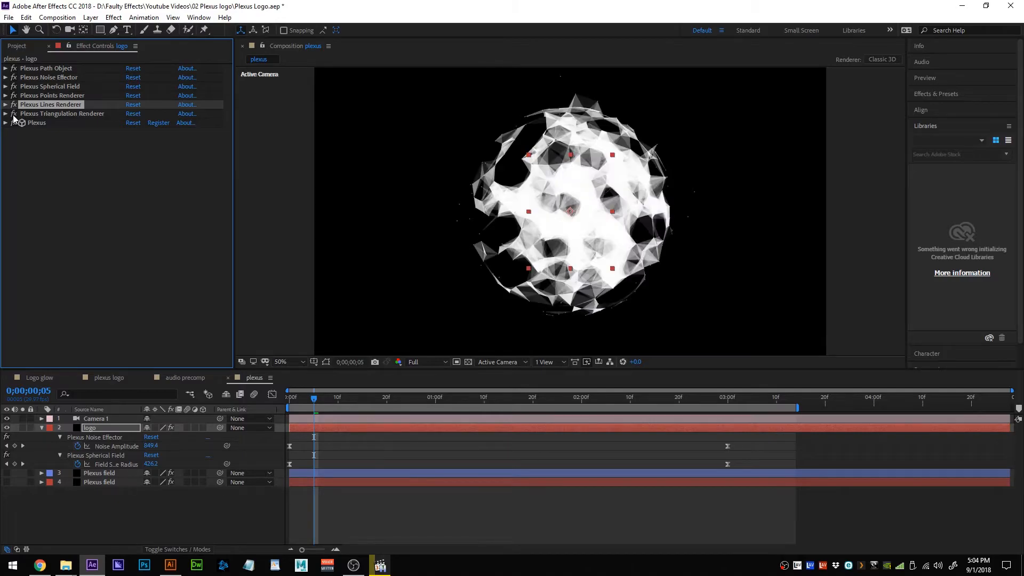
{"action": "left_click", "coordinate": [5, 114]}
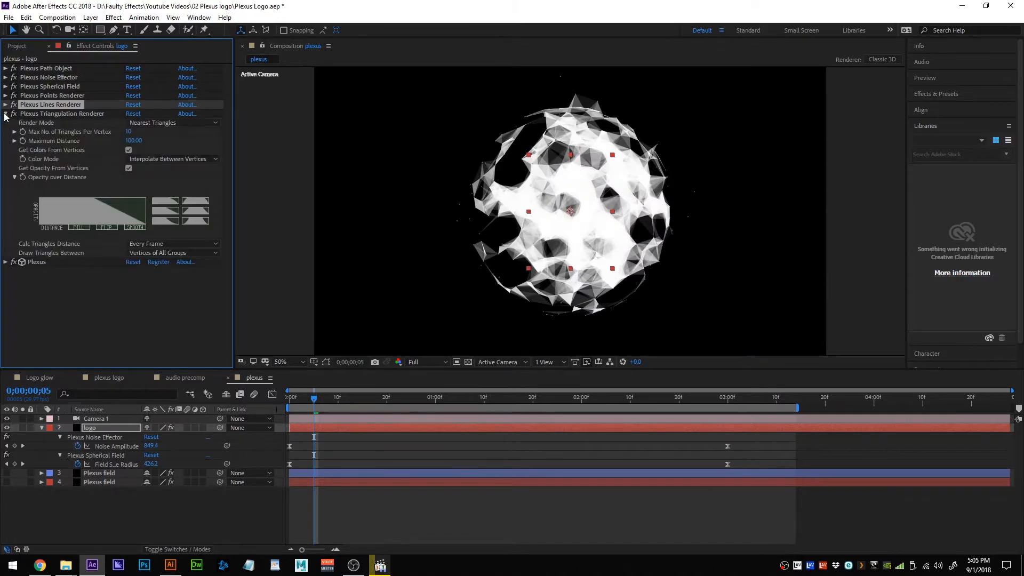
{"action": "left_click", "coordinate": [129, 132]}
{"action": "type", "text": "2"}
{"action": "key", "text": "Return"}
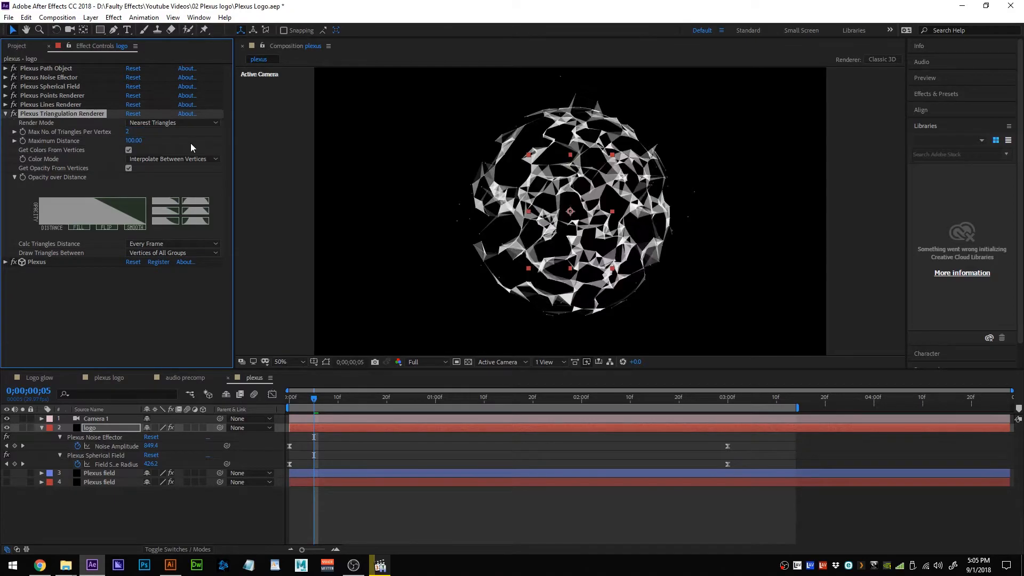
{"action": "left_click_drag", "start_coordinate": [132, 140], "coordinate": [112, 154]}
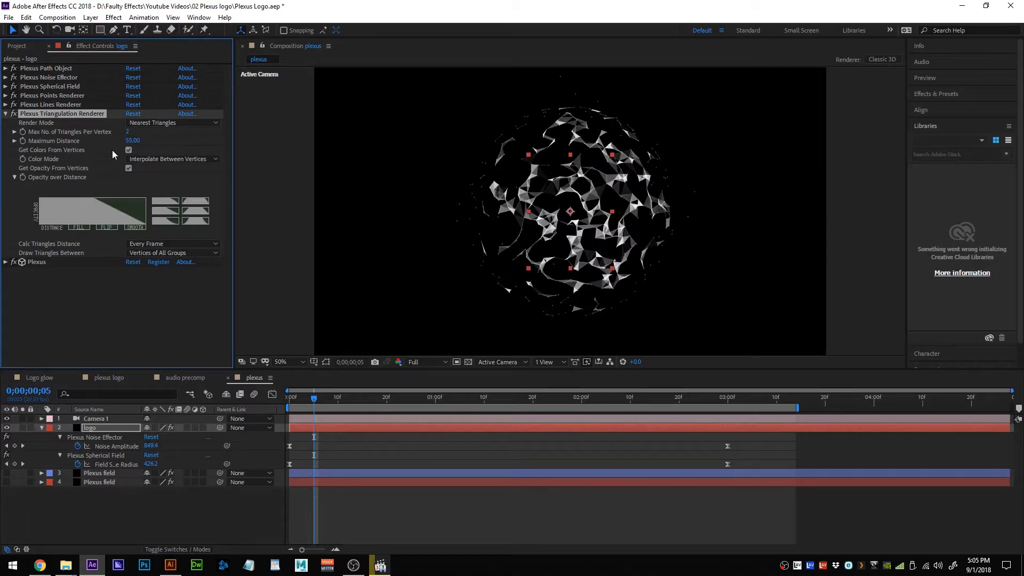
Settle on the curved opacity falloff, lower triangle Maximum Distance to 52, and preview.
{"action": "left_click", "coordinate": [170, 219]}
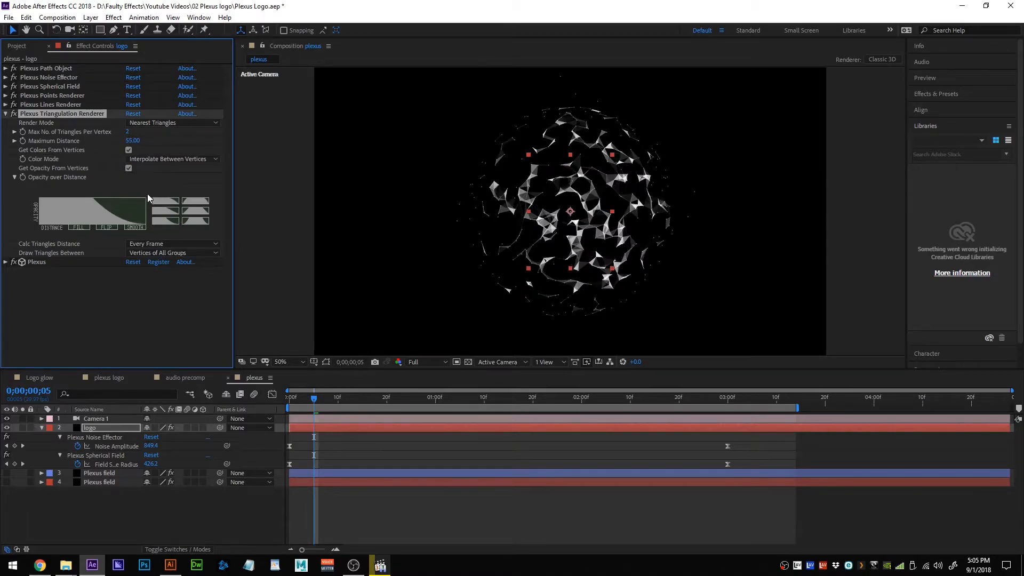
{"action": "left_click", "coordinate": [168, 213]}
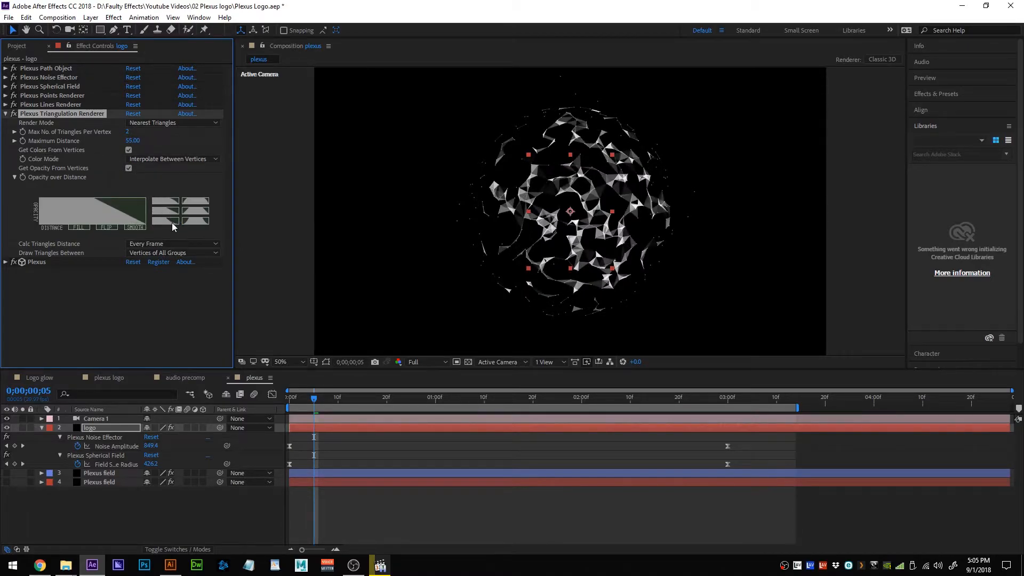
{"action": "left_click", "coordinate": [172, 223]}
{"action": "left_click", "coordinate": [171, 212]}
{"action": "left_click", "coordinate": [172, 222]}
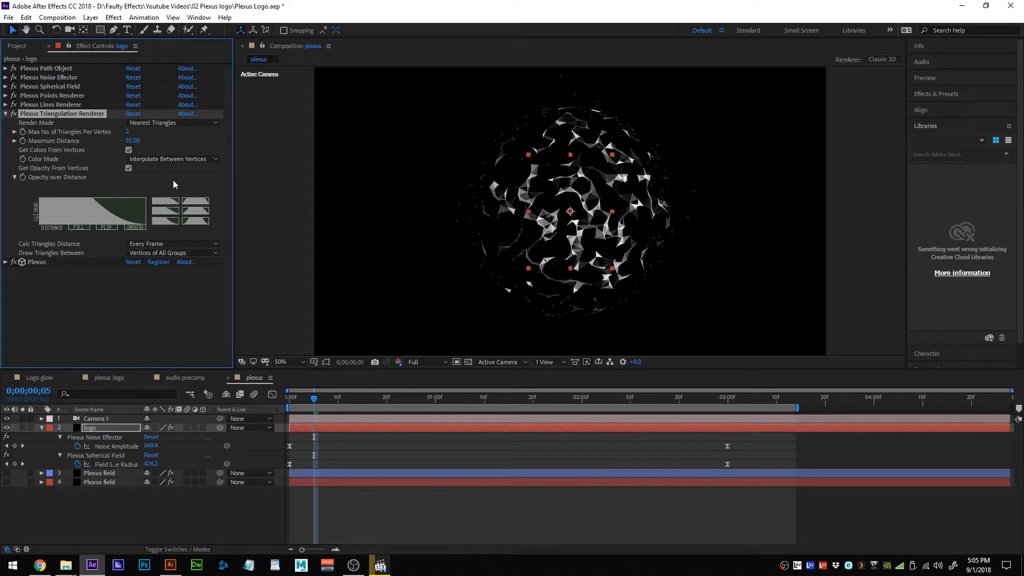
{"action": "left_click_drag", "start_coordinate": [134, 141], "coordinate": [135, 140]}
{"action": "key", "text": "space"}
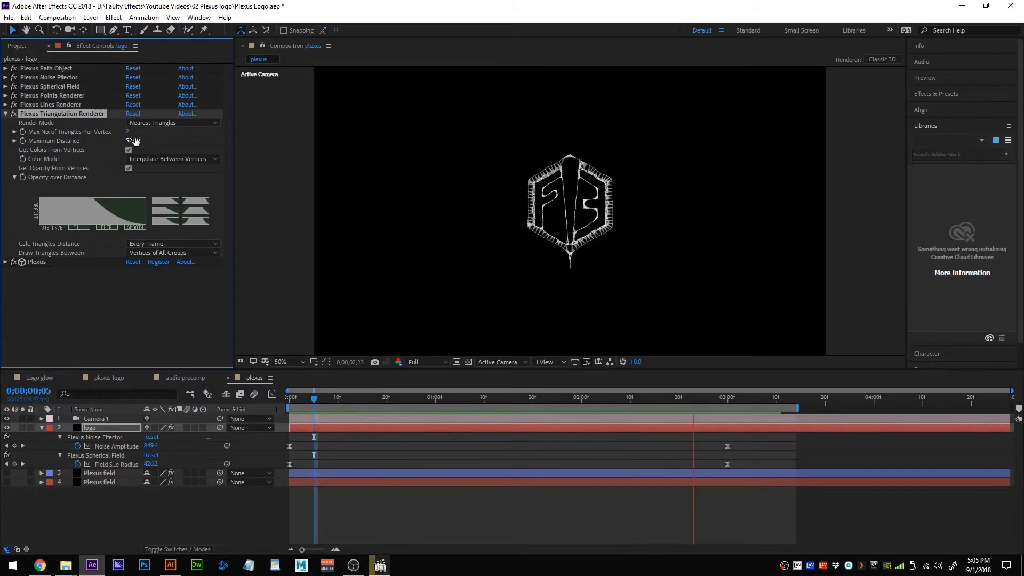
{"action": "key", "text": "space"}
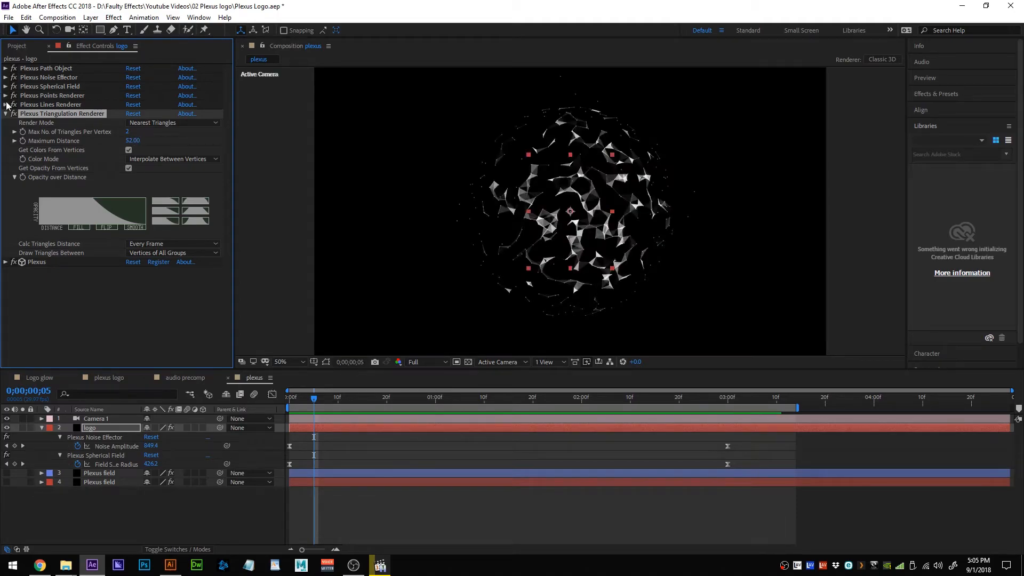
{"action": "left_click", "coordinate": [6, 113]}
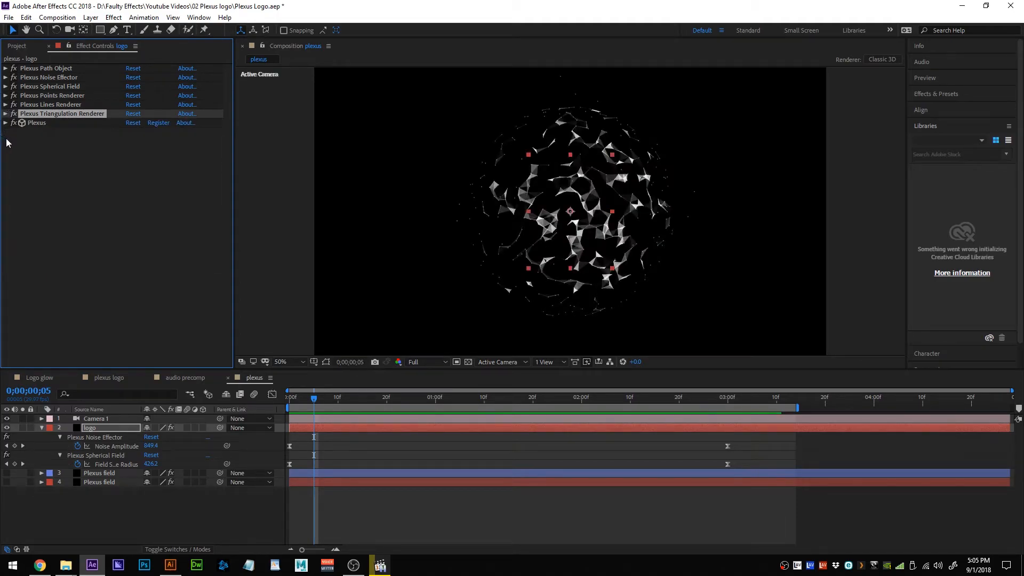
Copy VC Color Vibrance, Glow and Glow 2 from Plexus field layer 3 onto the logo layer.
{"action": "left_click", "coordinate": [43, 428]}
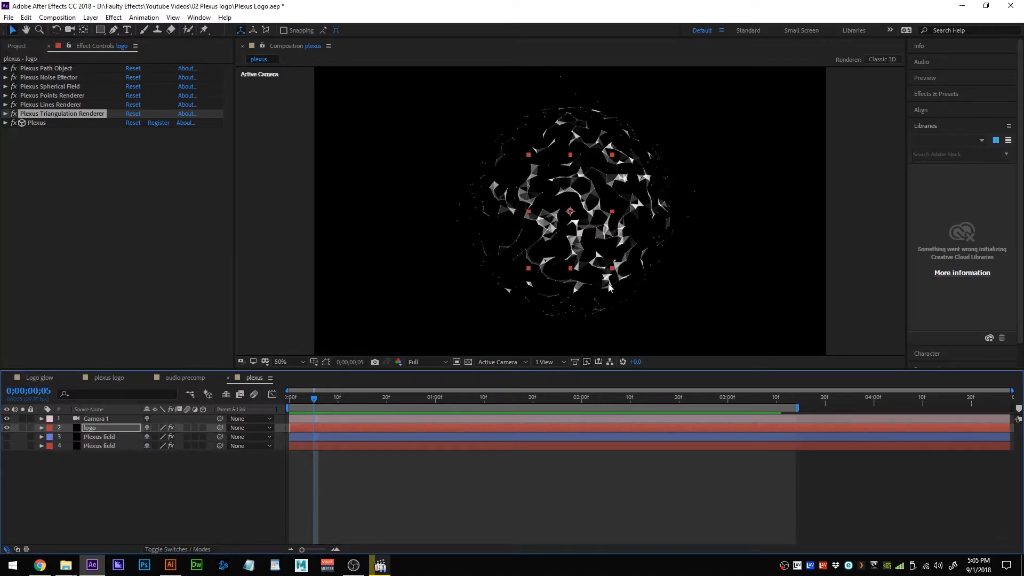
{"action": "left_click", "coordinate": [97, 438]}
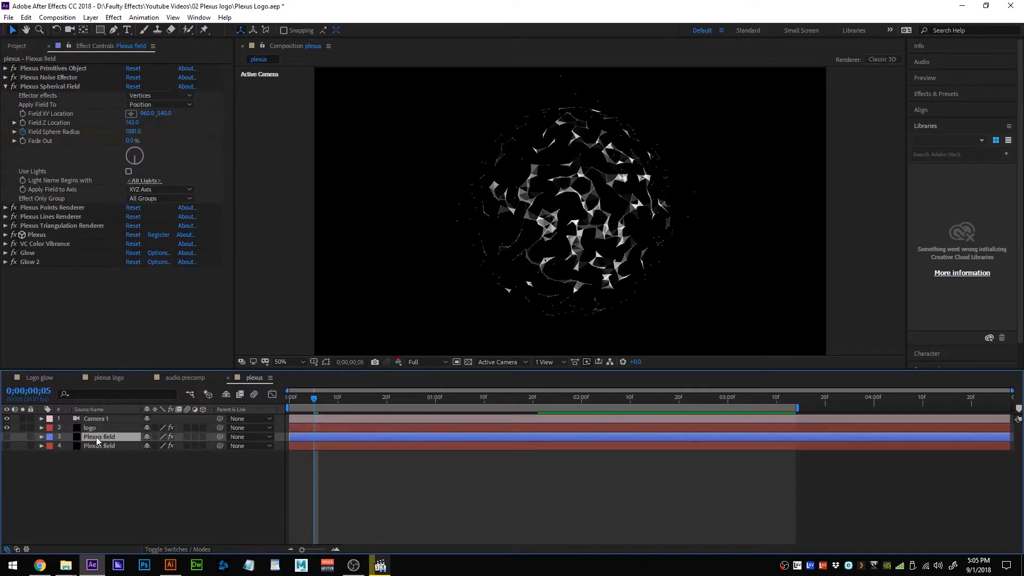
{"action": "left_click", "coordinate": [84, 264]}
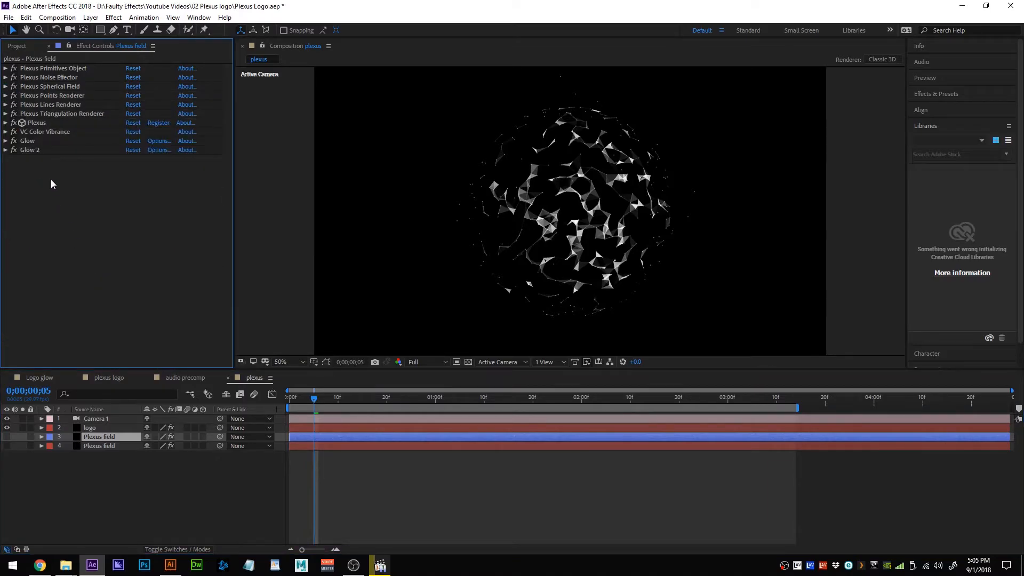
{"action": "left_click", "coordinate": [33, 147]}
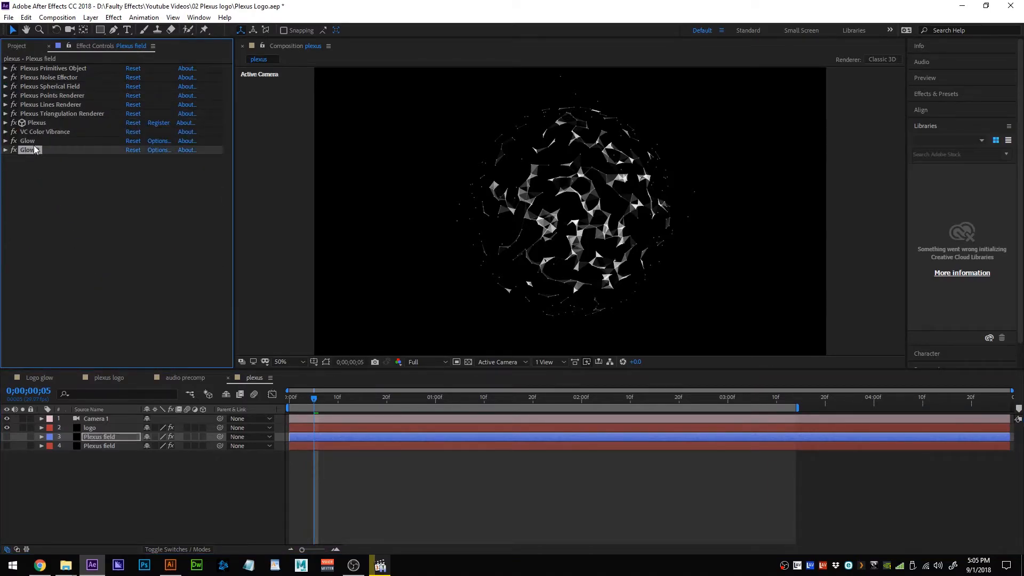
{"action": "left_click", "coordinate": [42, 132], "text": "shift"}
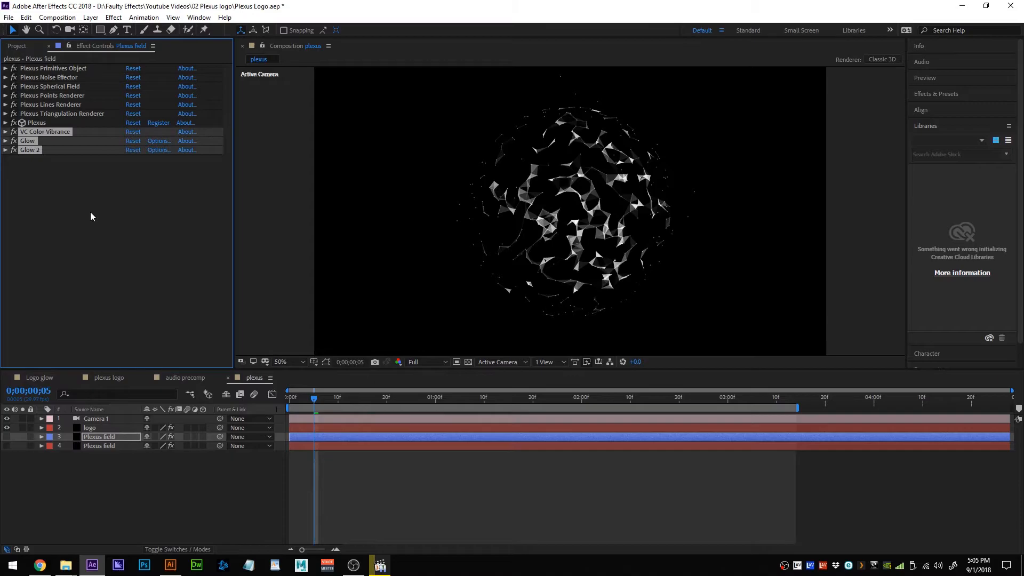
{"action": "left_click", "coordinate": [117, 425]}
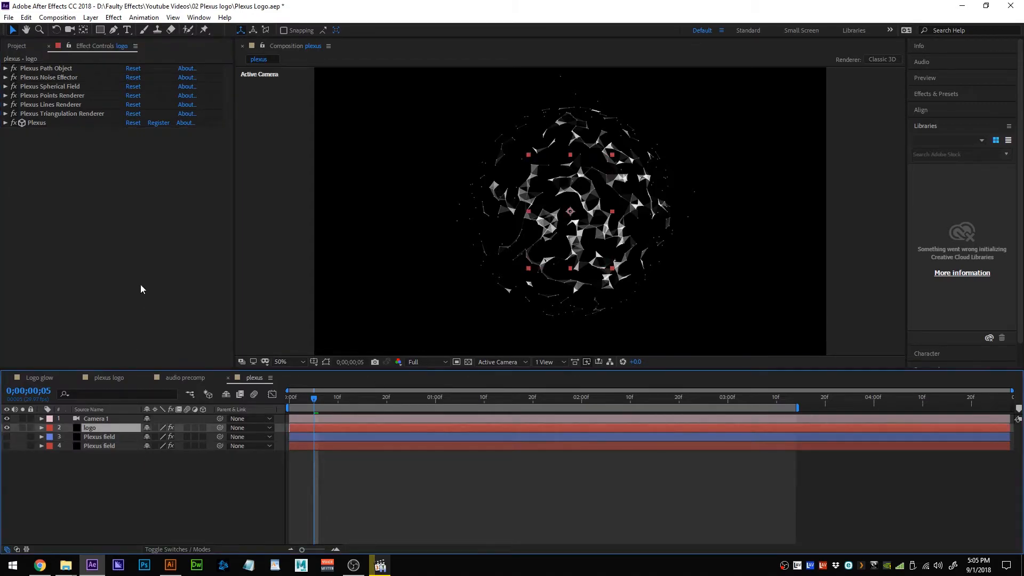
{"action": "key", "text": "ctrl+v"}
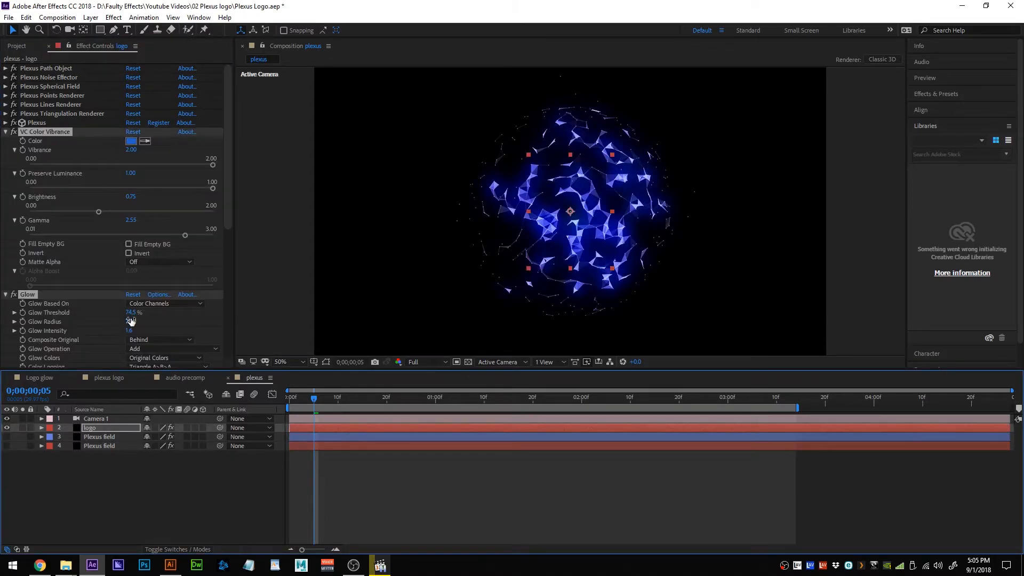
Collapse the pasted effects on the logo layer and deselect them.
{"action": "left_click", "coordinate": [6, 132], "text": "ctrl"}
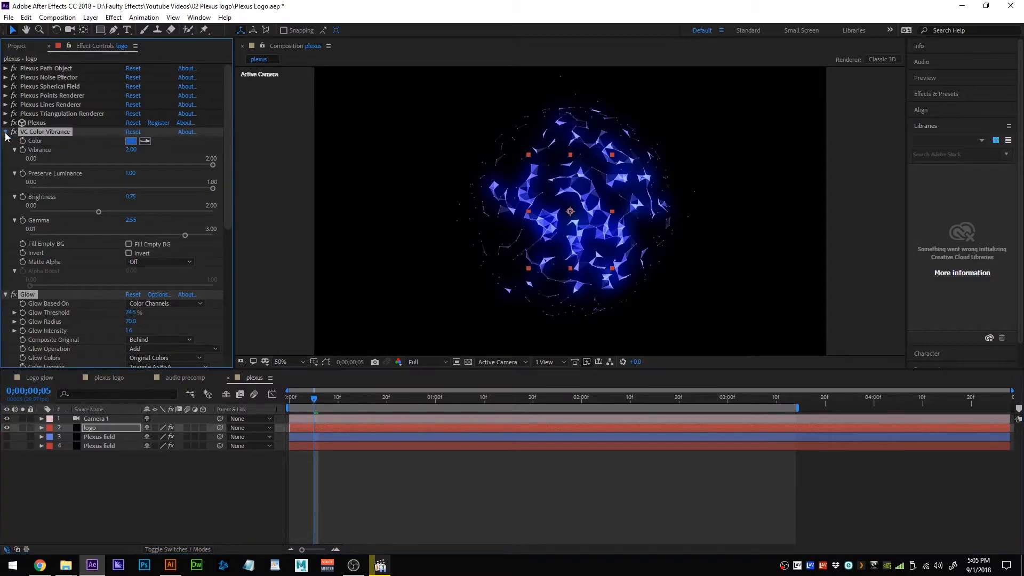
{"action": "left_click", "coordinate": [143, 278]}
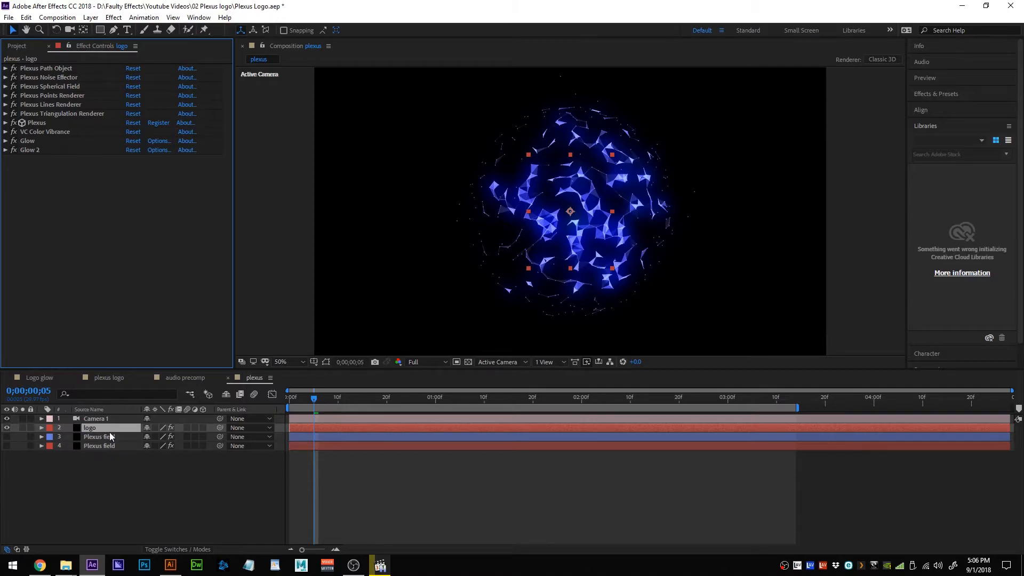
Duplicate the logo layer with Ctrl+D and collapse the copy's Plexus component sections.
{"action": "key", "text": "ctrl+d"}
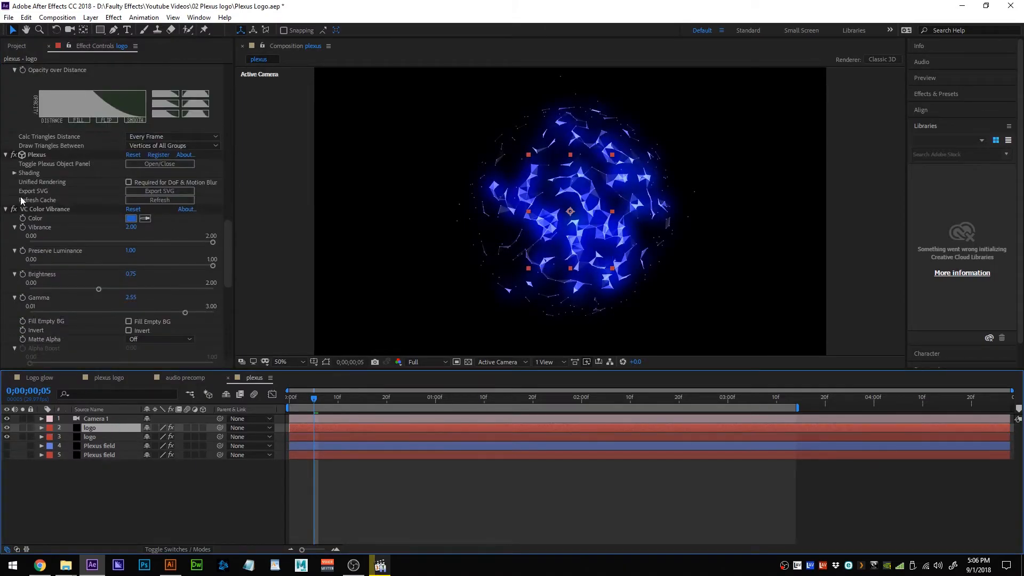
{"action": "scroll", "coordinate": [72, 158], "scroll_direction": "up", "scroll_amount": 15}
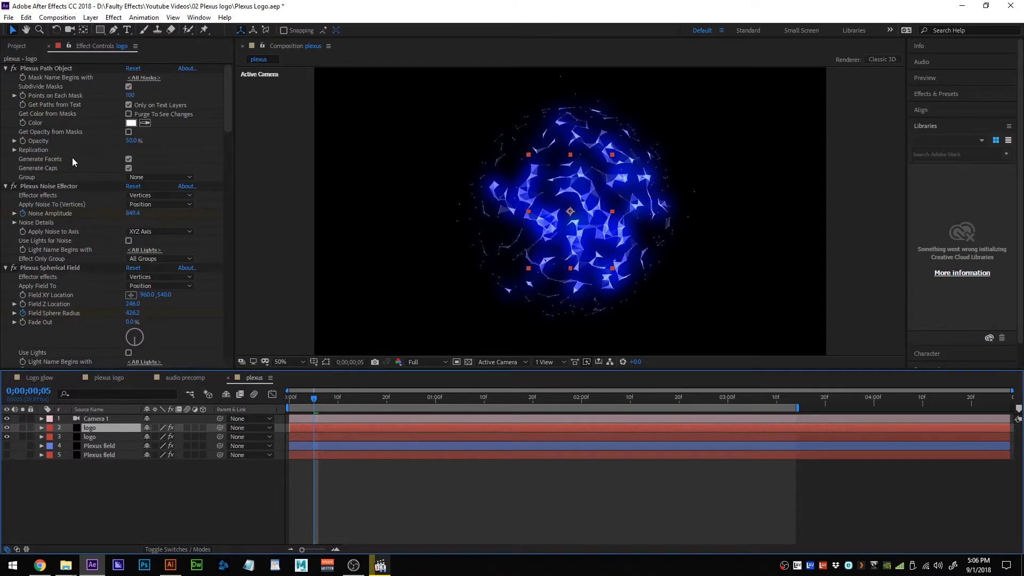
{"action": "left_click", "coordinate": [6, 68]}
{"action": "left_click", "coordinate": [5, 77]}
{"action": "left_click", "coordinate": [5, 86]}
{"action": "left_click", "coordinate": [5, 95]}
{"action": "left_click", "coordinate": [5, 104]}
{"action": "left_click", "coordinate": [5, 113]}
Collapse the Plexus, VC Color Vibrance, Glow and Glow 2 effects, then select VC Color Vibrance.
{"action": "left_click", "coordinate": [5, 123]}
{"action": "left_click", "coordinate": [5, 132]}
{"action": "left_click", "coordinate": [5, 132]}
{"action": "left_click", "coordinate": [6, 132]}
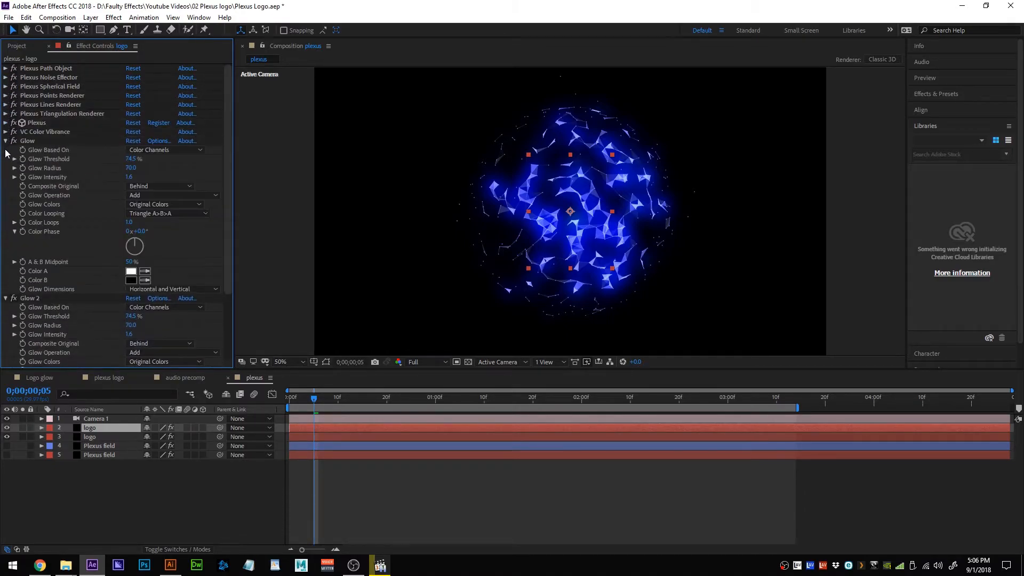
{"action": "left_click", "coordinate": [5, 141]}
{"action": "left_click", "coordinate": [5, 150]}
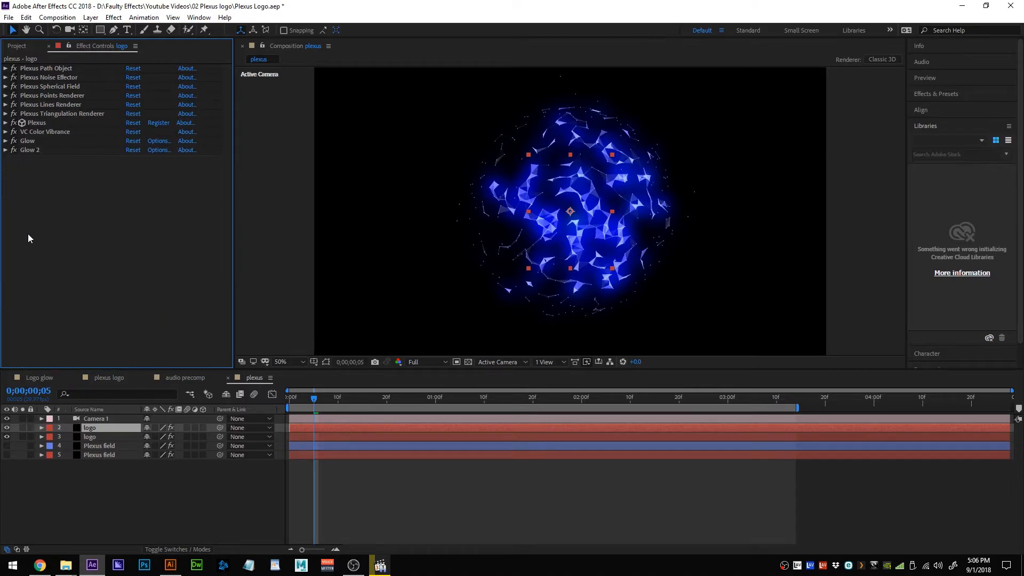
{"action": "left_click", "coordinate": [41, 134]}
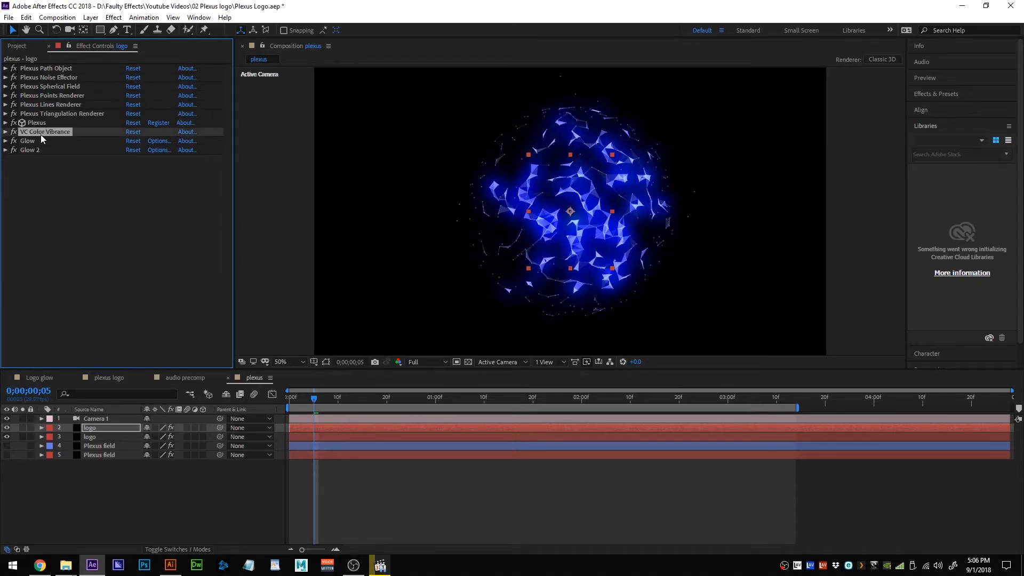
Delete VC Color Vibrance from the upper logo, then pick layer 5's VC Color Vibrance.
{"action": "key", "text": "Delete"}
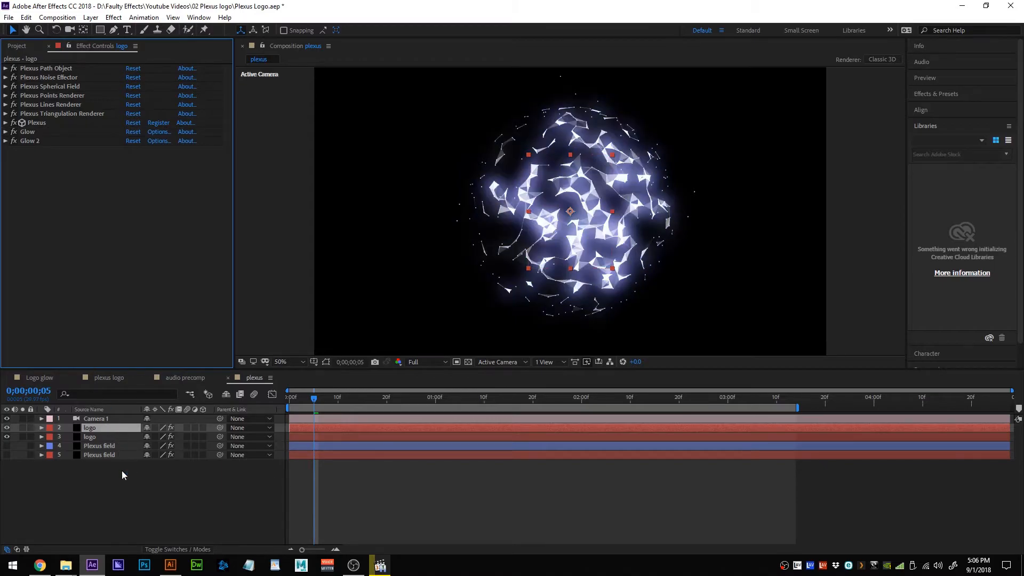
{"action": "left_click", "coordinate": [112, 455]}
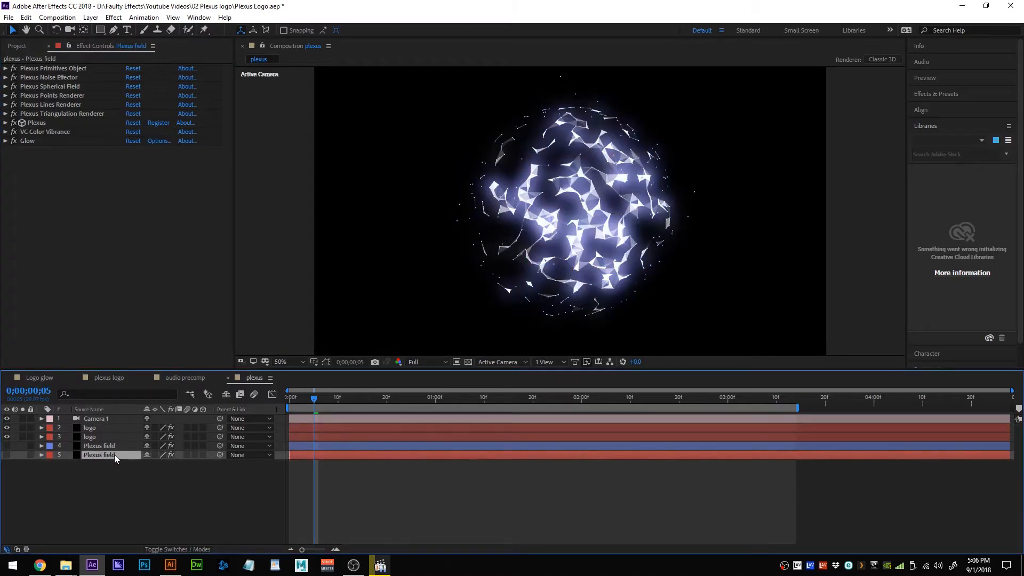
{"action": "left_click", "coordinate": [41, 130]}
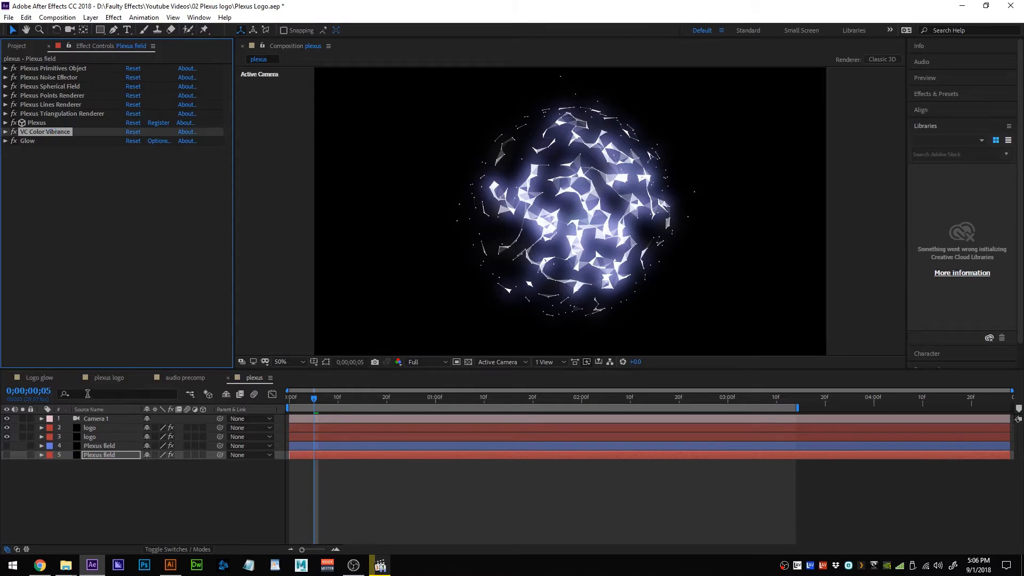
{"action": "left_click", "coordinate": [108, 435]}
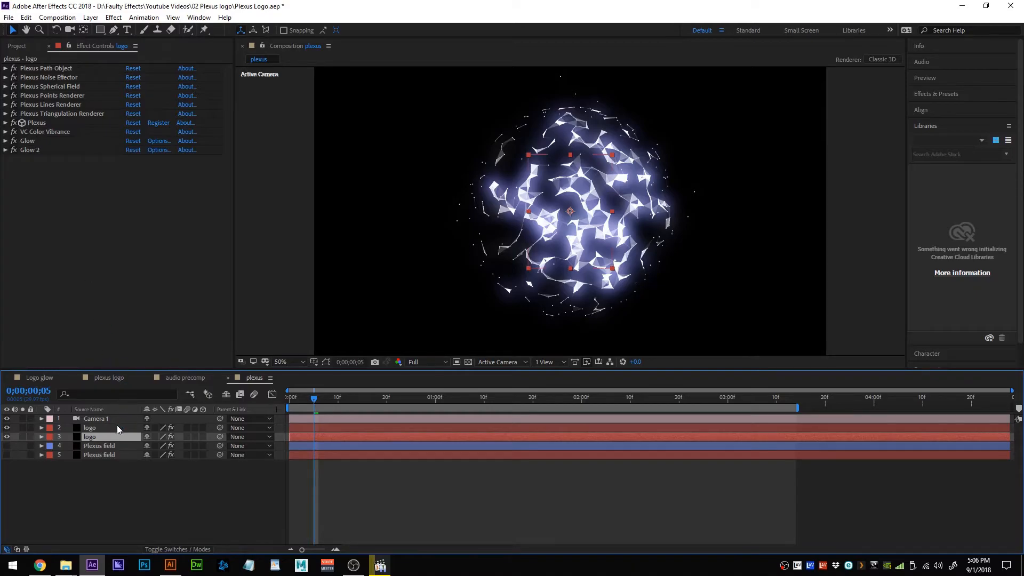
{"action": "left_click", "coordinate": [118, 429]}
Paste the magenta VC Color Vibrance onto logo layer 2, placing it above the Glow effects.
{"action": "left_click", "coordinate": [121, 299]}
{"action": "key", "text": "ctrl+v"}
{"action": "left_click_drag", "start_coordinate": [43, 150], "coordinate": [45, 129]}
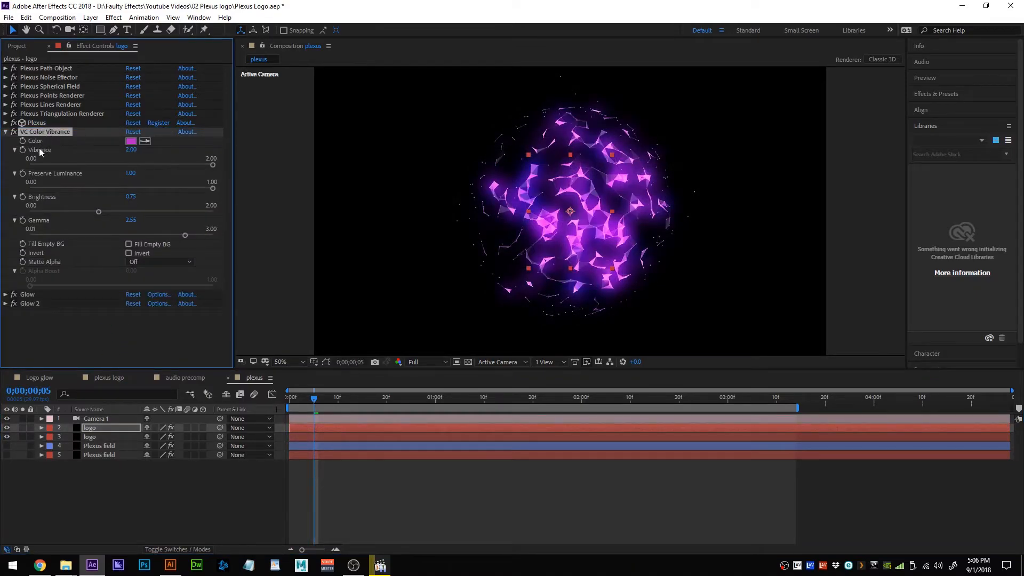
{"action": "left_click", "coordinate": [7, 131]}
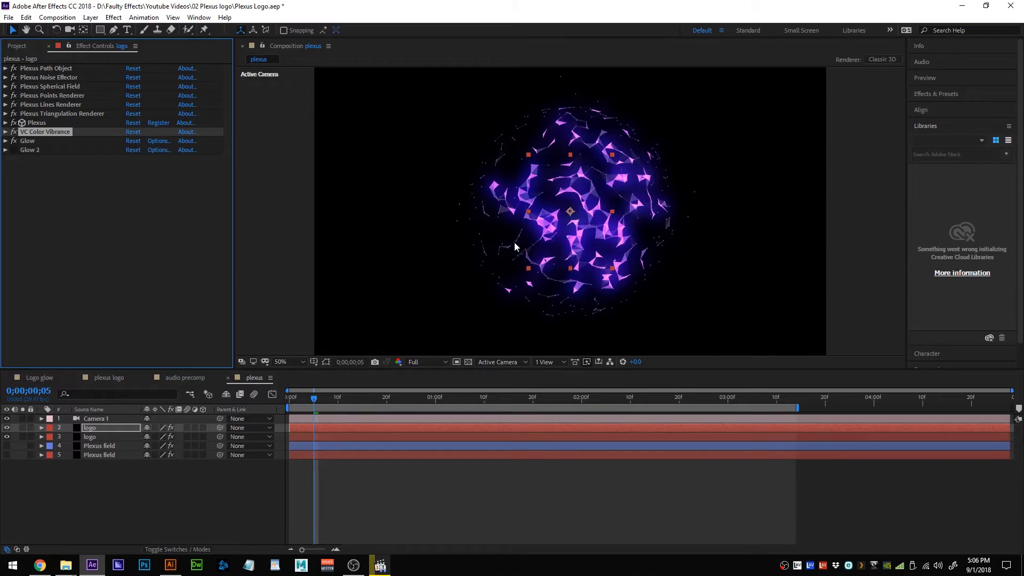
Change the Plexus Noise Effector's noise seed for a different particle pattern.
{"action": "left_click", "coordinate": [6, 77]}
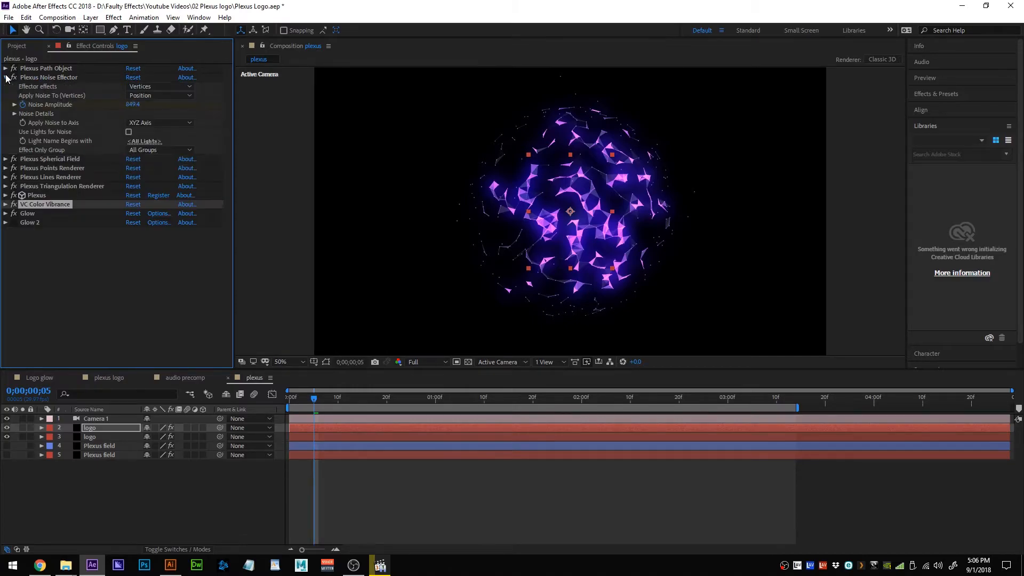
{"action": "left_click", "coordinate": [15, 114]}
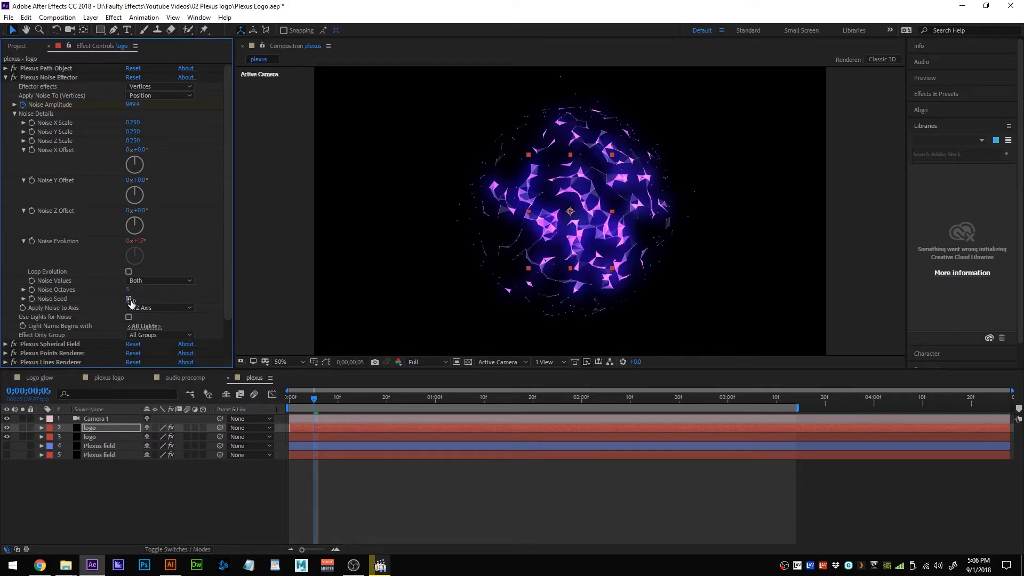
{"action": "left_click_drag", "start_coordinate": [127, 301], "coordinate": [138, 299]}
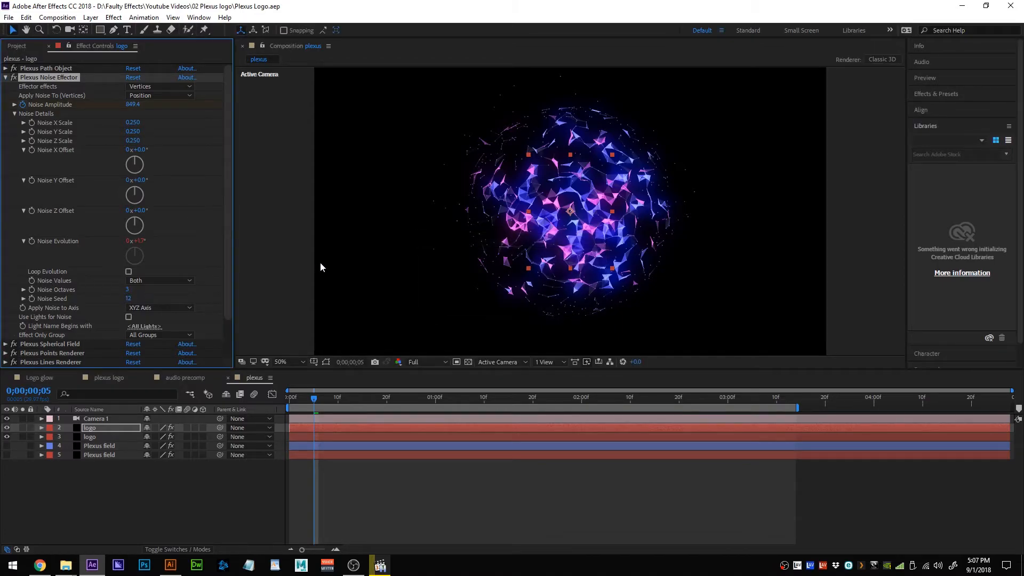
Preview the plexus animation, then return to frame 0;00;00;00.
{"action": "left_click", "coordinate": [15, 114]}
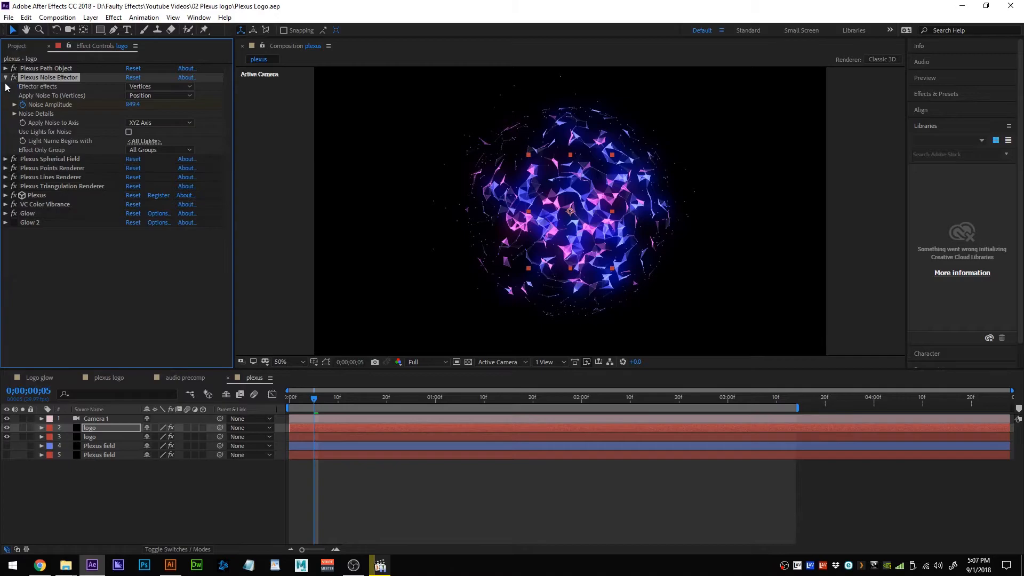
{"action": "left_click", "coordinate": [5, 77]}
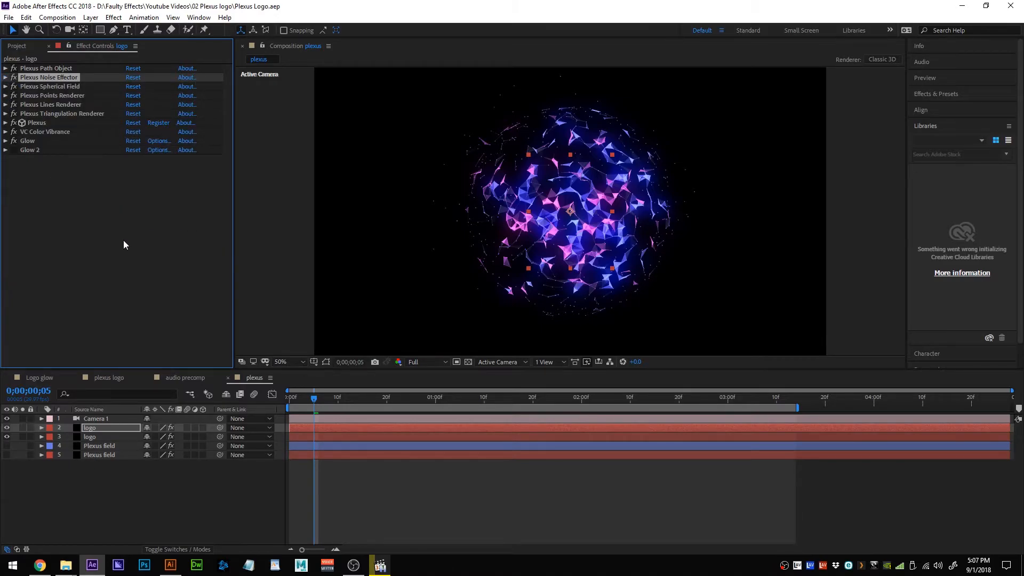
{"action": "key", "text": "space"}
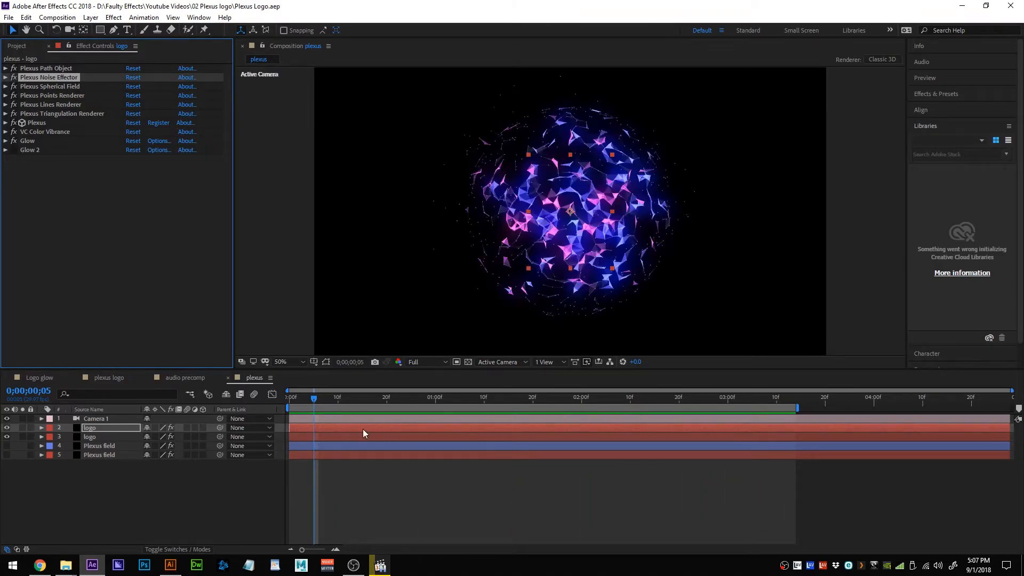
{"action": "left_click_drag", "start_coordinate": [315, 401], "coordinate": [286, 407]}
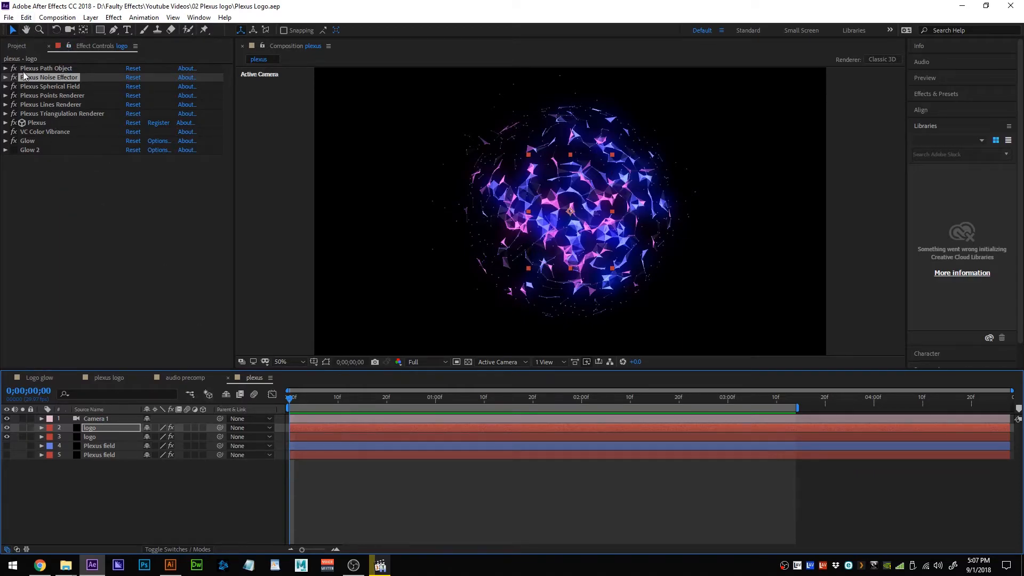
Raise the logo layer's Noise Amplitude to 1696.0 and preview the wider particle scatter.
{"action": "left_click", "coordinate": [6, 77]}
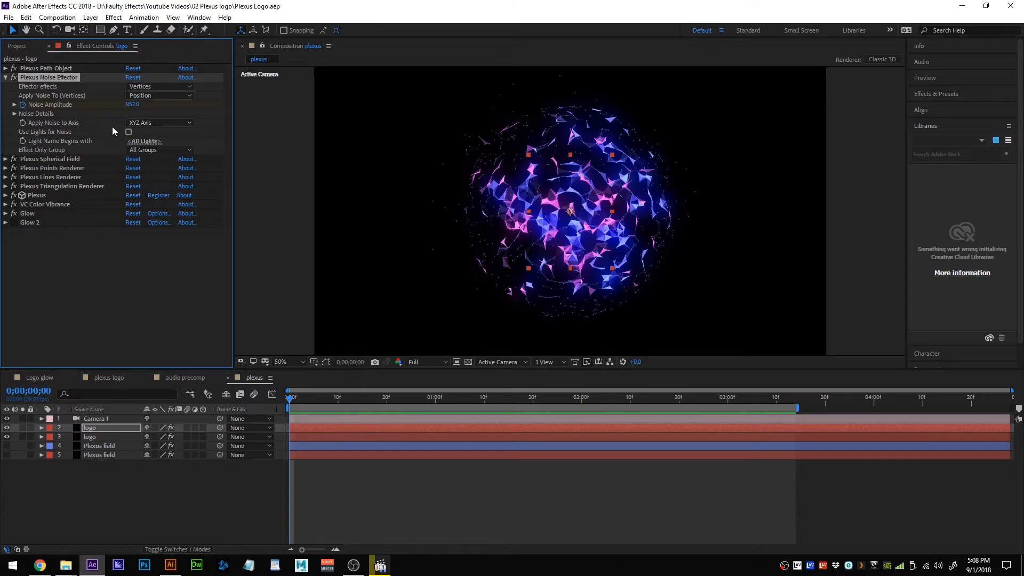
{"action": "left_click", "coordinate": [133, 104]}
{"action": "left_click_drag", "start_coordinate": [133, 105], "coordinate": [587, 111]}
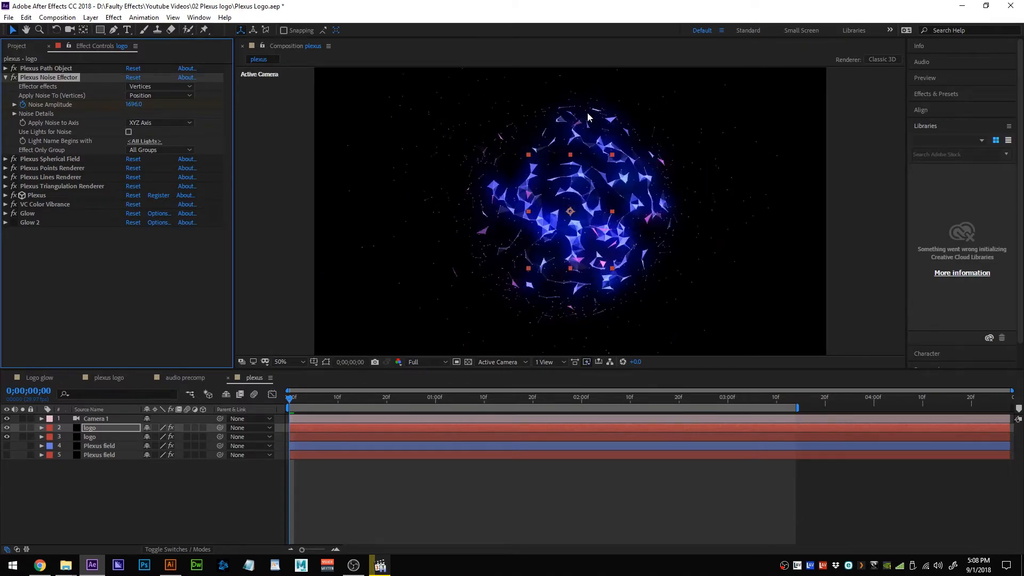
{"action": "key", "text": "space"}
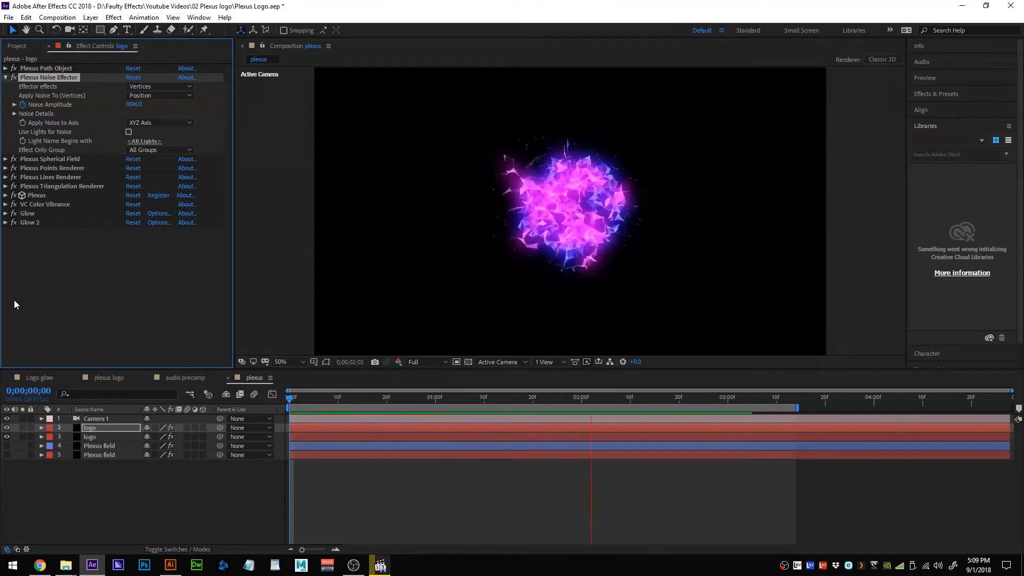
{"action": "key", "text": "space"}
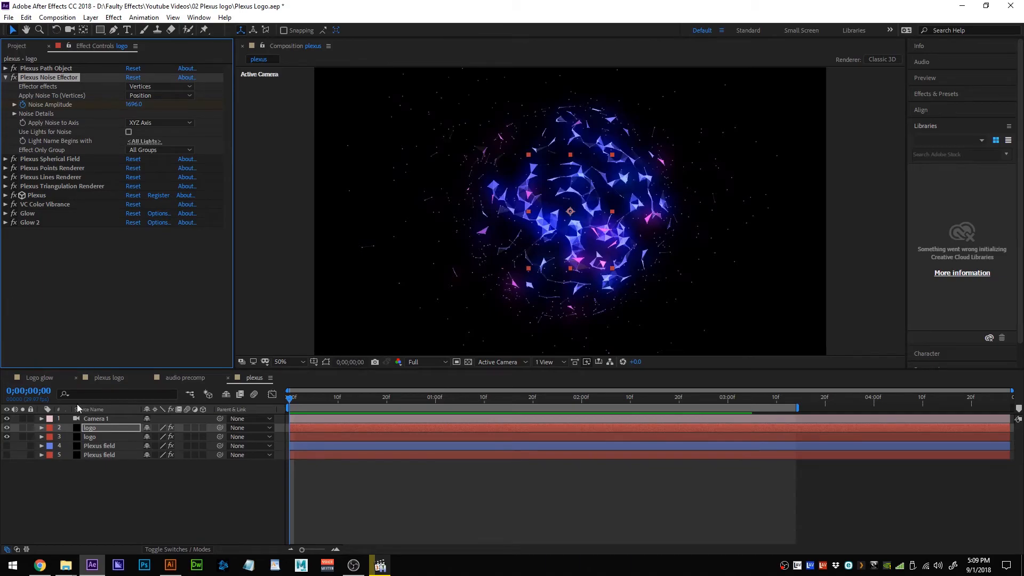
Turn on Plexus field layers 4 and 5 and move to about 0;00;03;10.
{"action": "left_click_drag", "start_coordinate": [7, 446], "coordinate": [6, 454]}
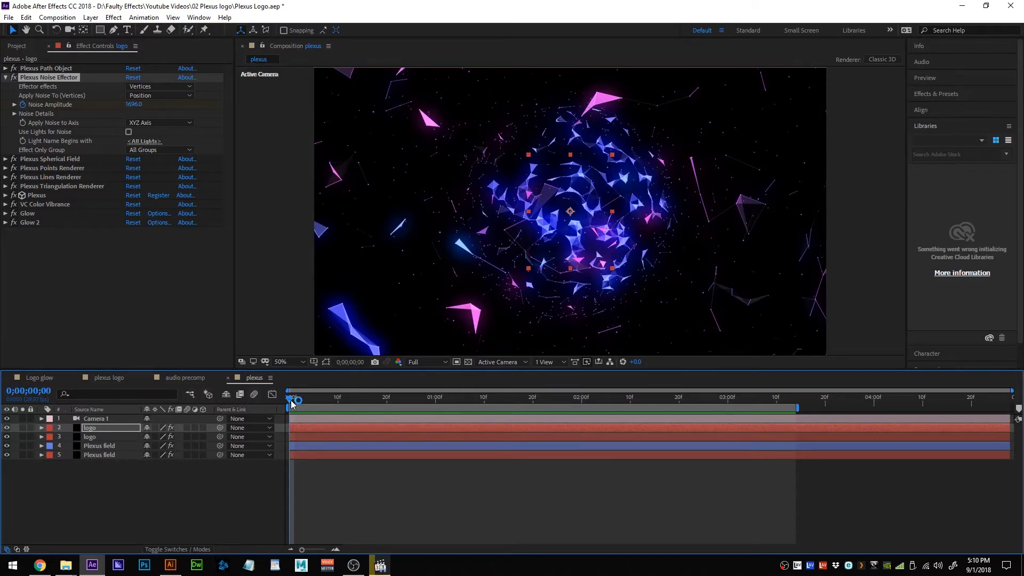
{"action": "left_click_drag", "start_coordinate": [291, 404], "coordinate": [776, 398]}
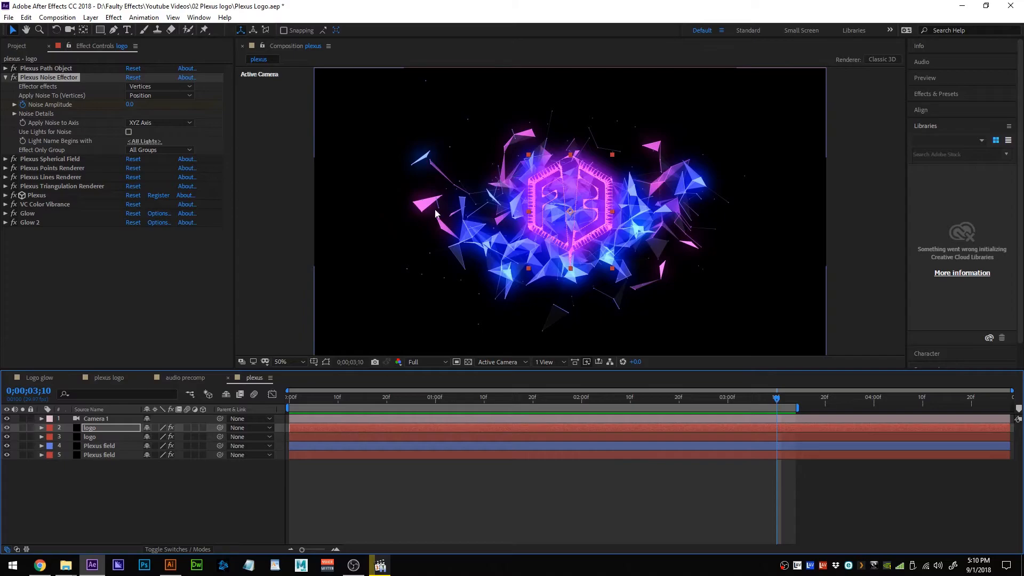
{"action": "left_click", "coordinate": [5, 78]}
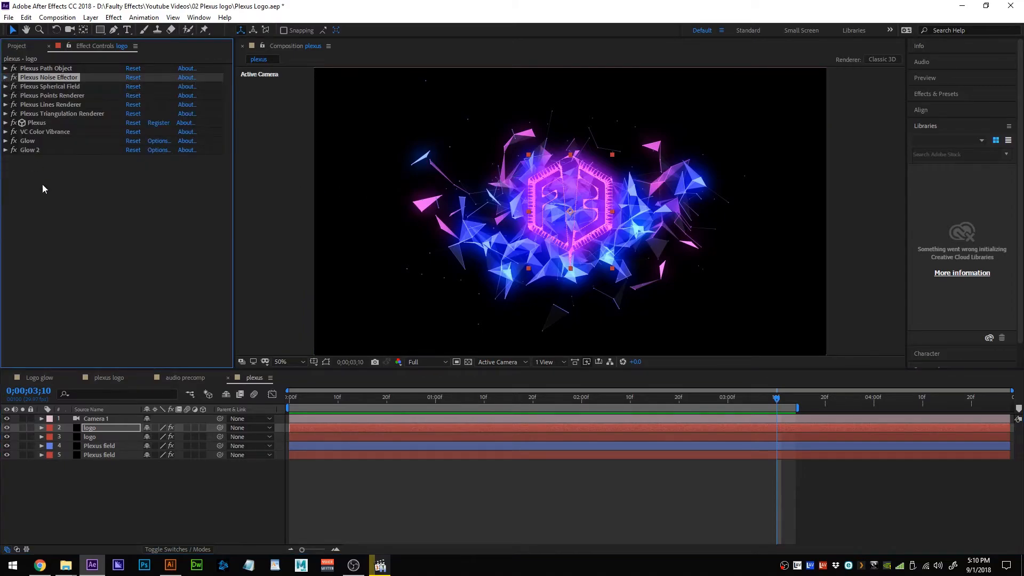
At 0;00;03;16, raise Plexus field layer 4's Noise Amplitude to 1263.
{"action": "left_click", "coordinate": [94, 448]}
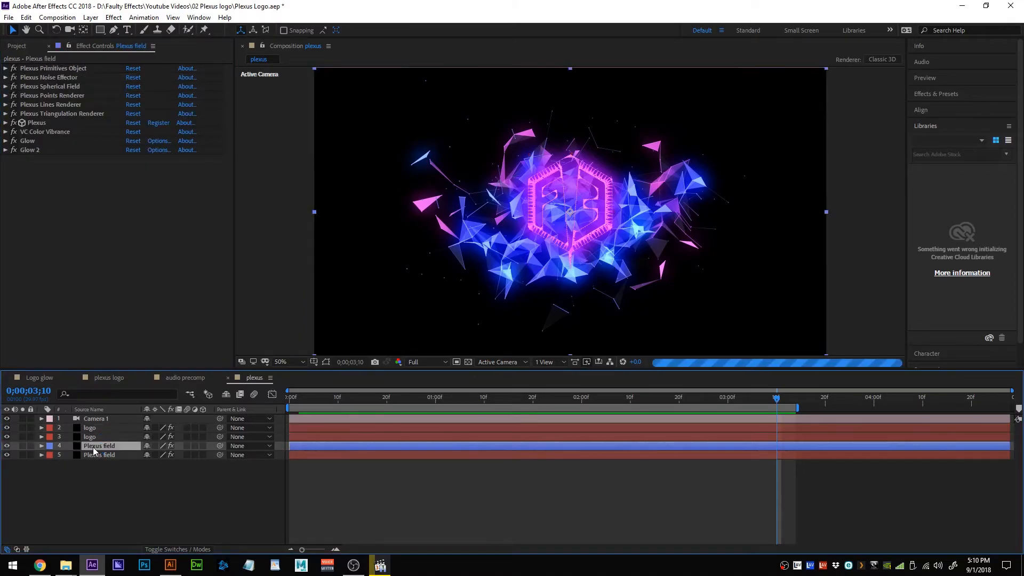
{"action": "left_click", "coordinate": [5, 77]}
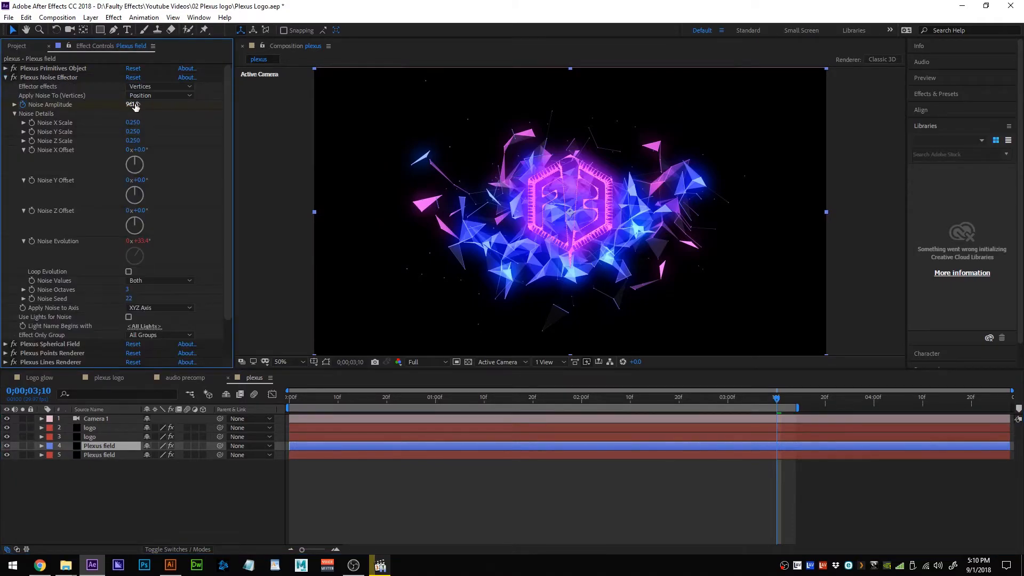
{"action": "key", "text": "u"}
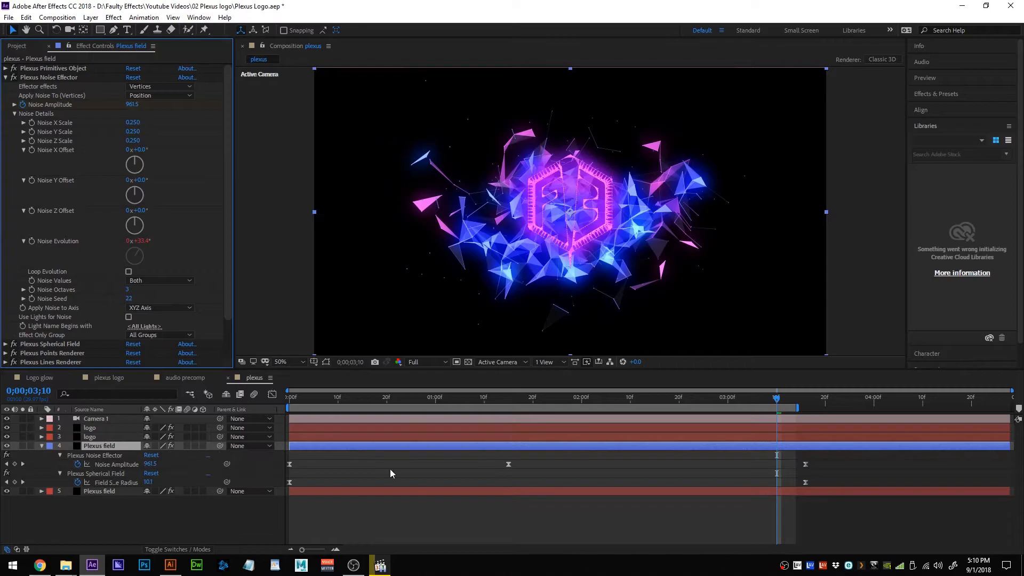
{"action": "left_click_drag", "start_coordinate": [777, 399], "coordinate": [805, 399]}
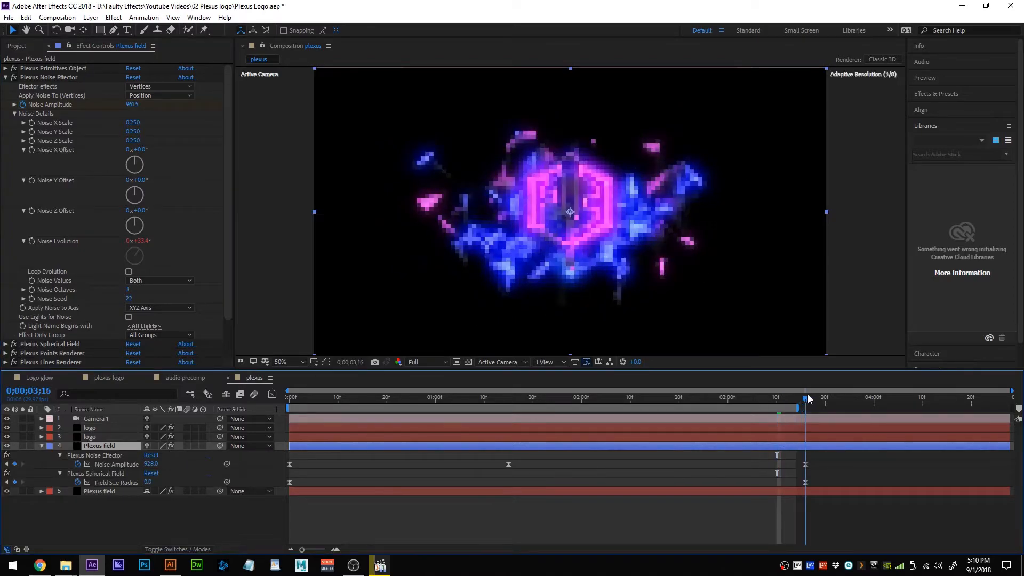
{"action": "left_click_drag", "start_coordinate": [133, 104], "coordinate": [341, 139]}
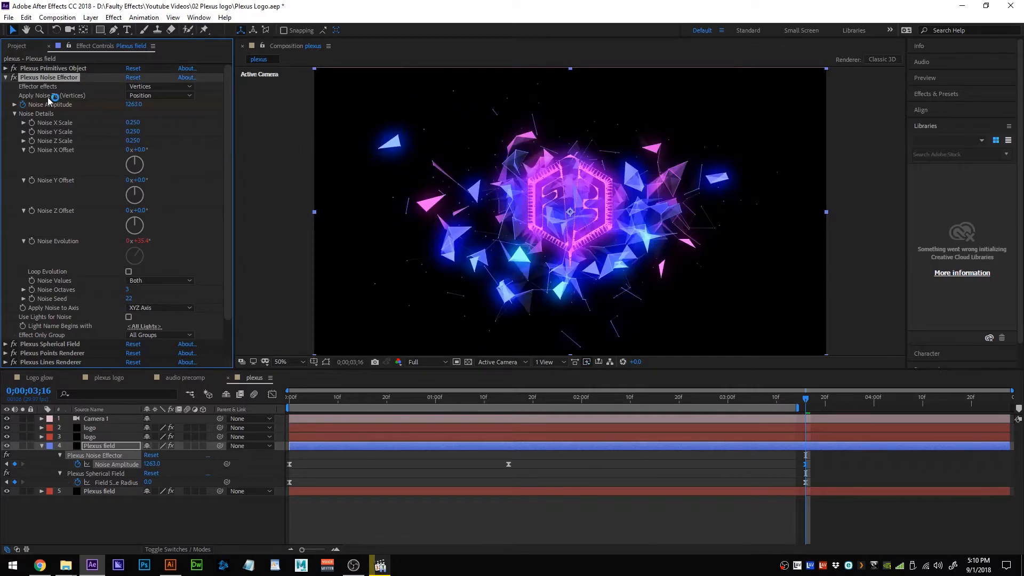
{"action": "left_click", "coordinate": [5, 77]}
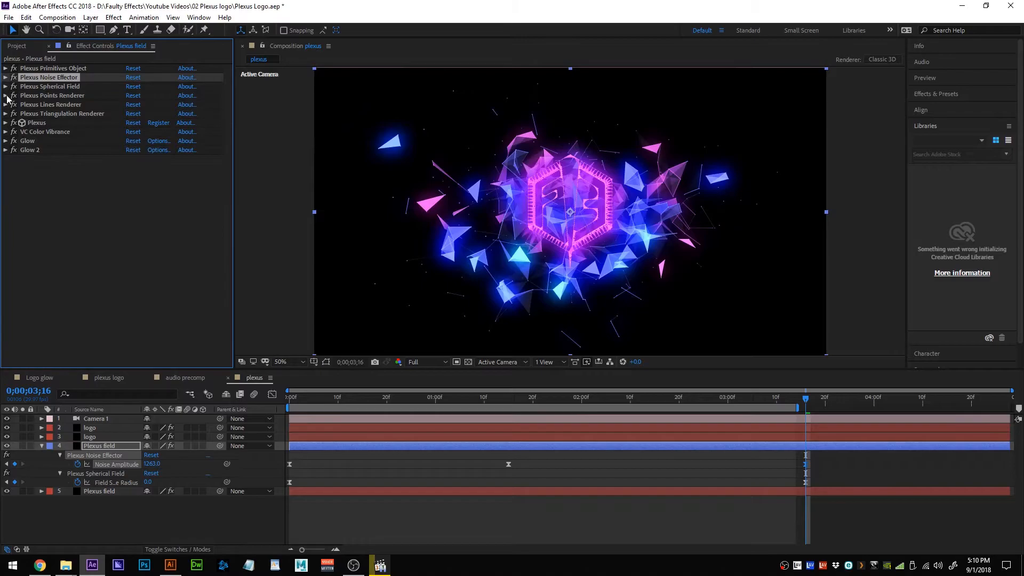
Lower the Plexus Triangulation Renderer's Maximum Distance to 91.00.
{"action": "left_click", "coordinate": [5, 114]}
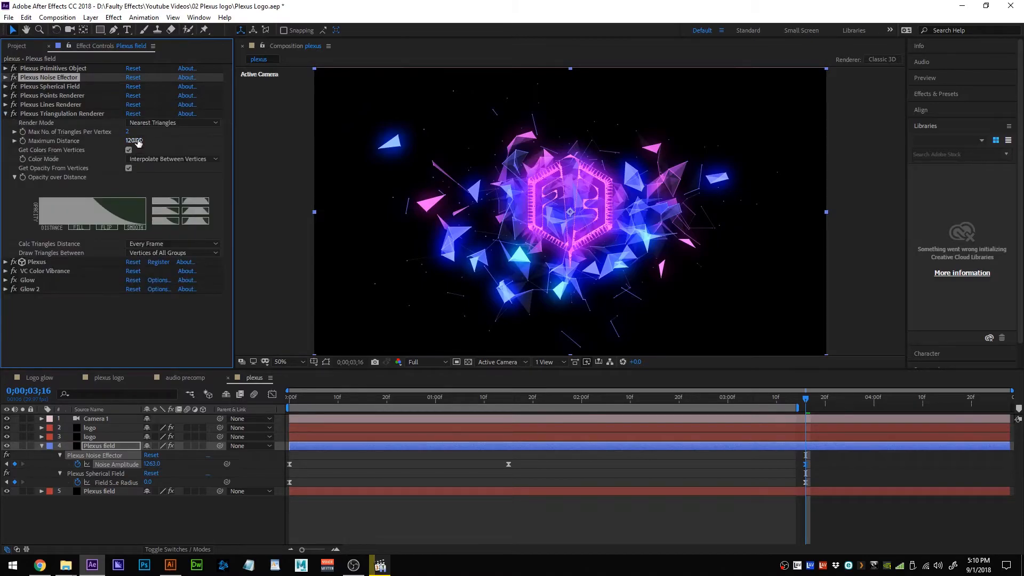
{"action": "left_click_drag", "start_coordinate": [133, 140], "coordinate": [128, 148]}
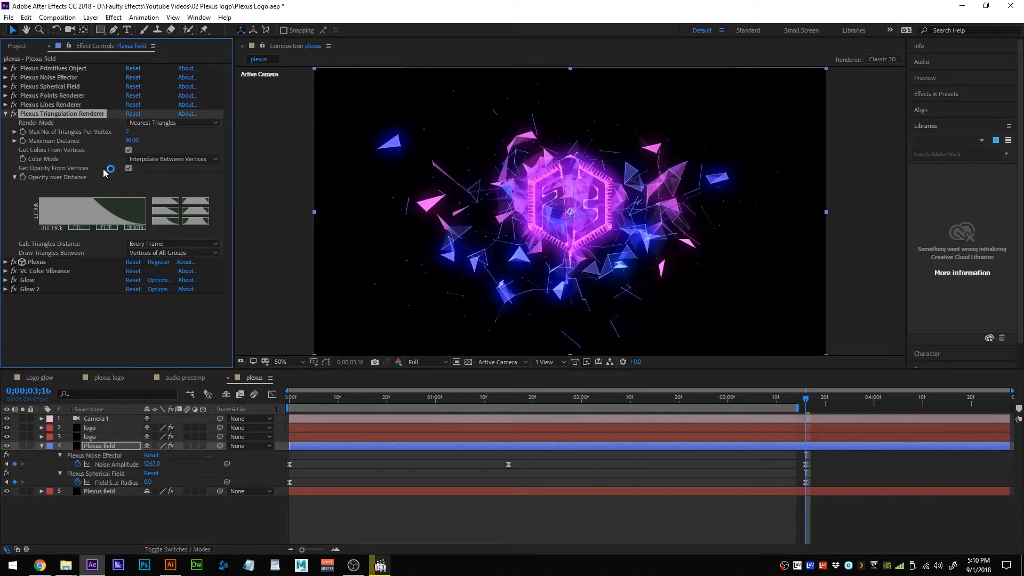
{"action": "left_click", "coordinate": [5, 115]}
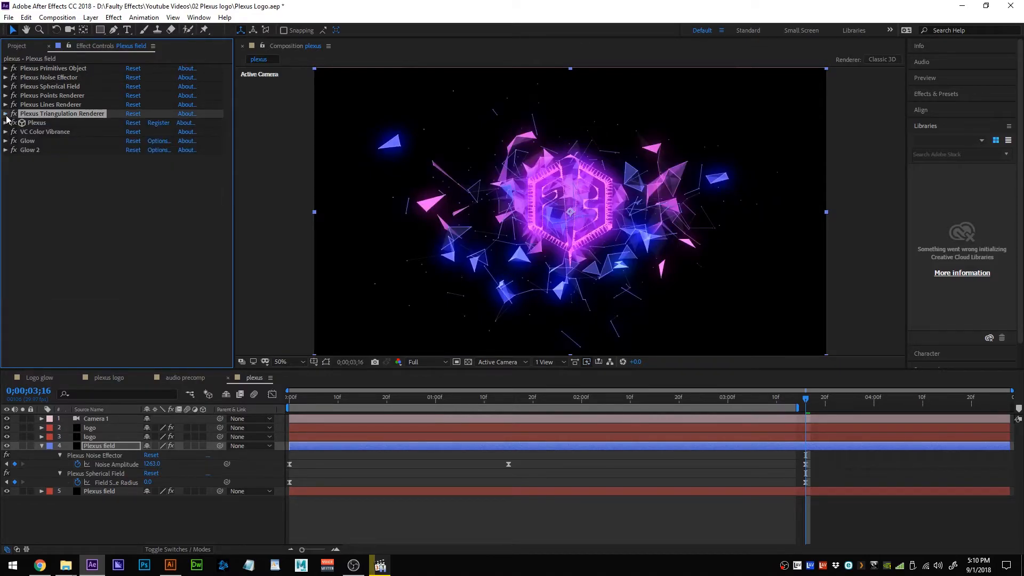
Set the Plexus field's Noise Seed to 25 and collapse its properties.
{"action": "left_click", "coordinate": [6, 77]}
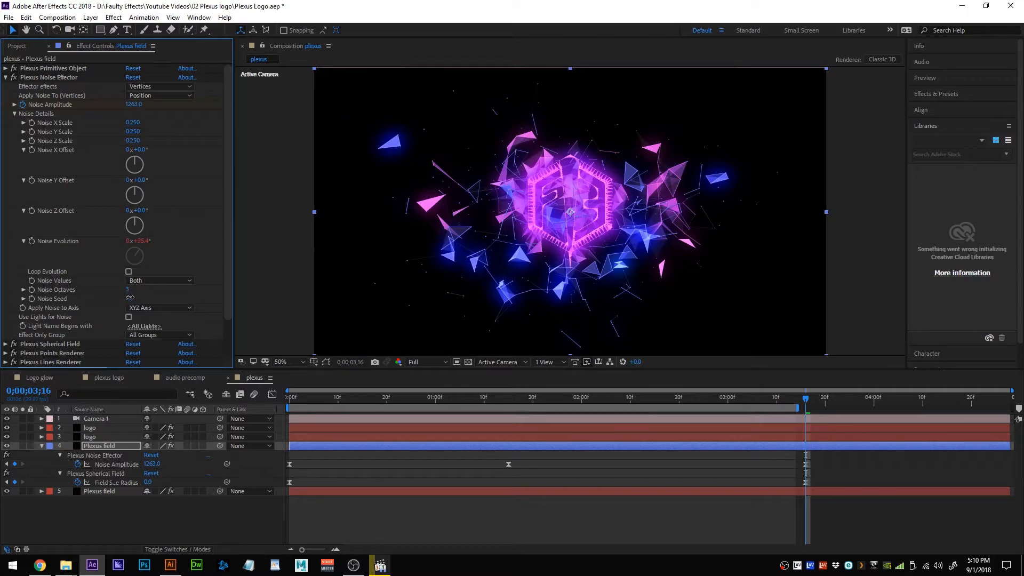
{"action": "left_click_drag", "start_coordinate": [130, 298], "coordinate": [135, 299]}
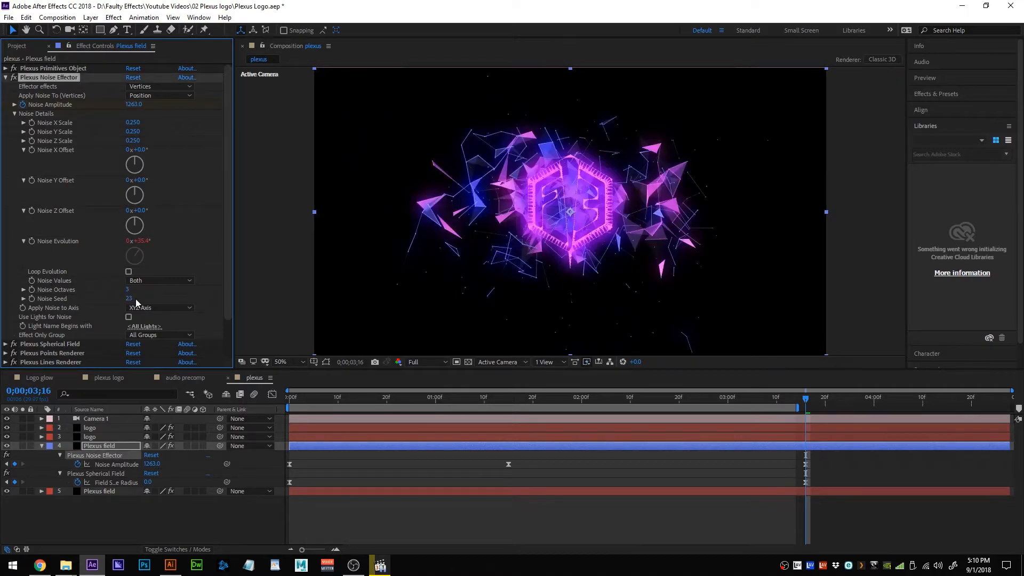
{"action": "left_click_drag", "start_coordinate": [136, 300], "coordinate": [138, 298]}
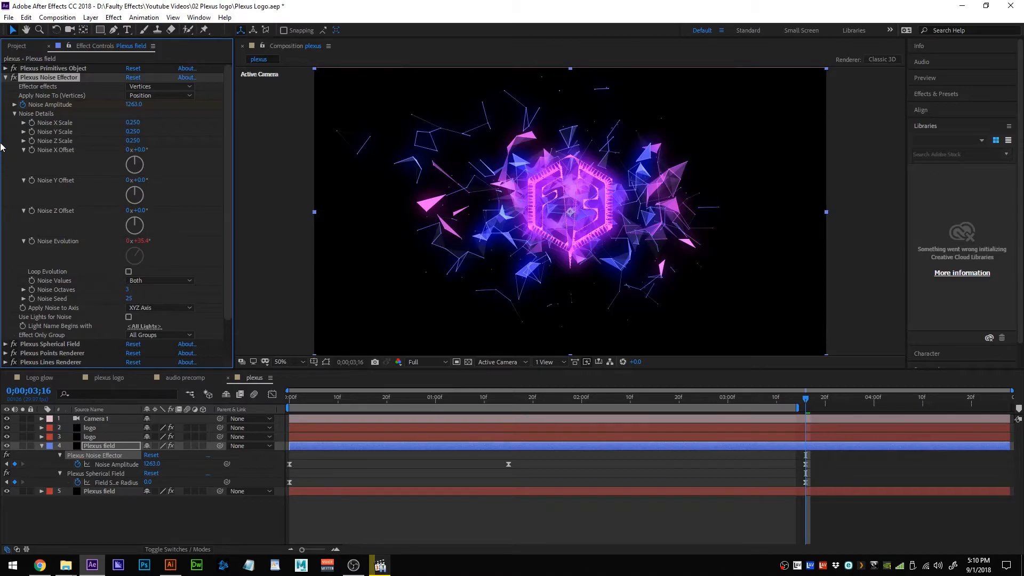
{"action": "left_click", "coordinate": [6, 77]}
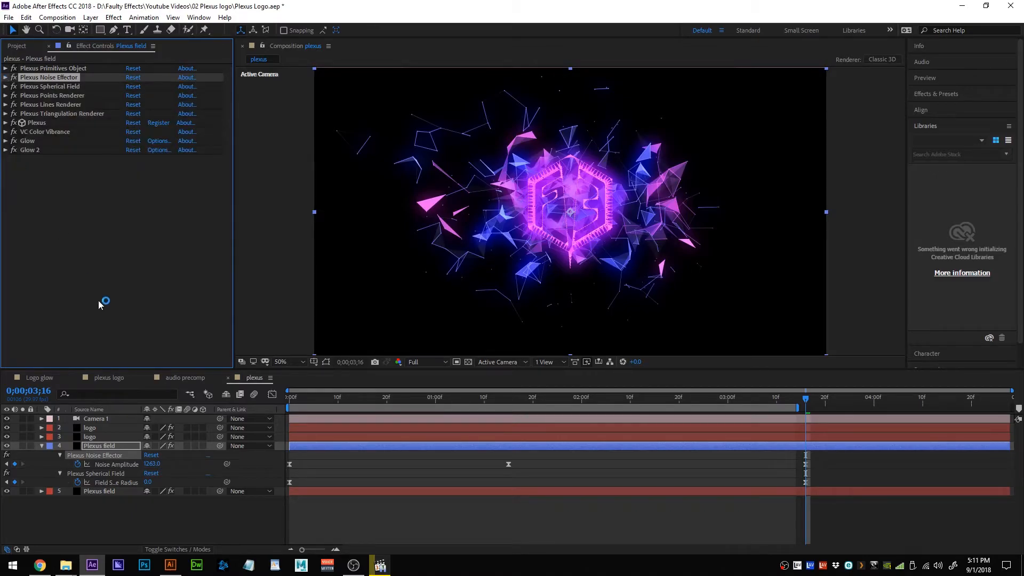
{"action": "left_click", "coordinate": [41, 446]}
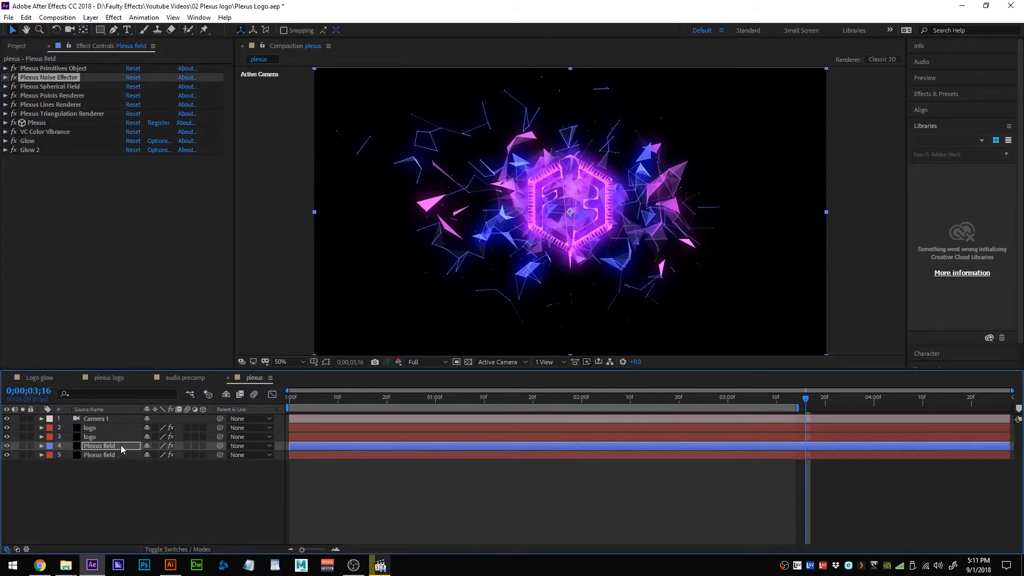
{"action": "left_click", "coordinate": [107, 454]}
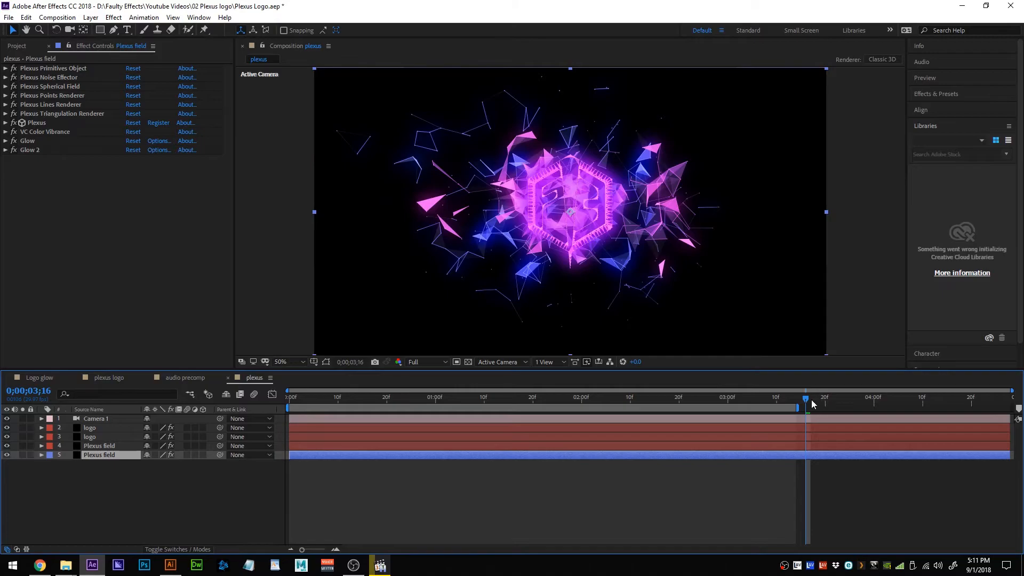
Drag the plexus comp's playhead back to 0;00;02;29.
{"action": "left_click_drag", "start_coordinate": [807, 399], "coordinate": [723, 400]}
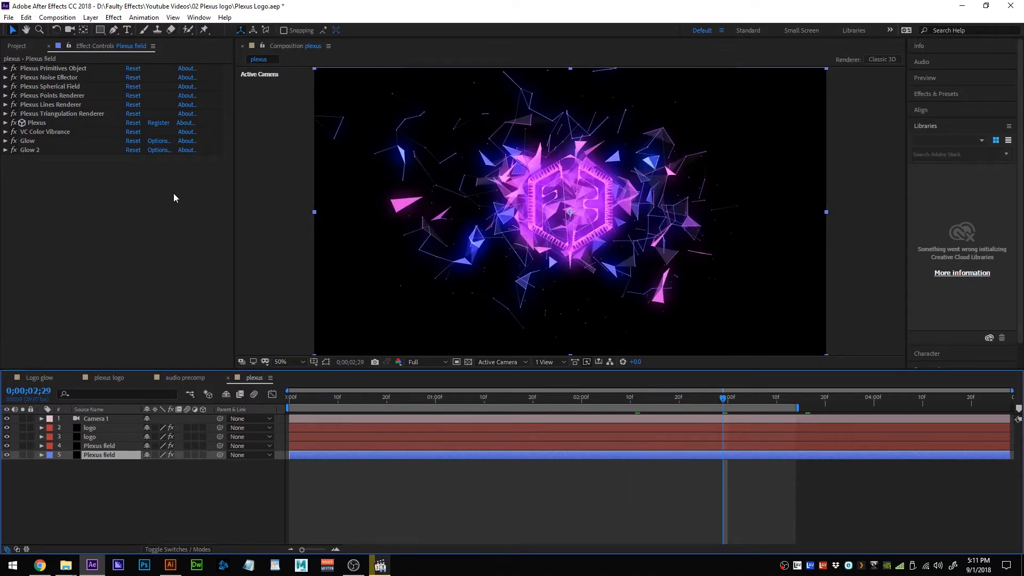
Drag the Logo glow comp from the Project panel into the plexus comp as the top layer.
{"action": "left_click", "coordinate": [18, 46]}
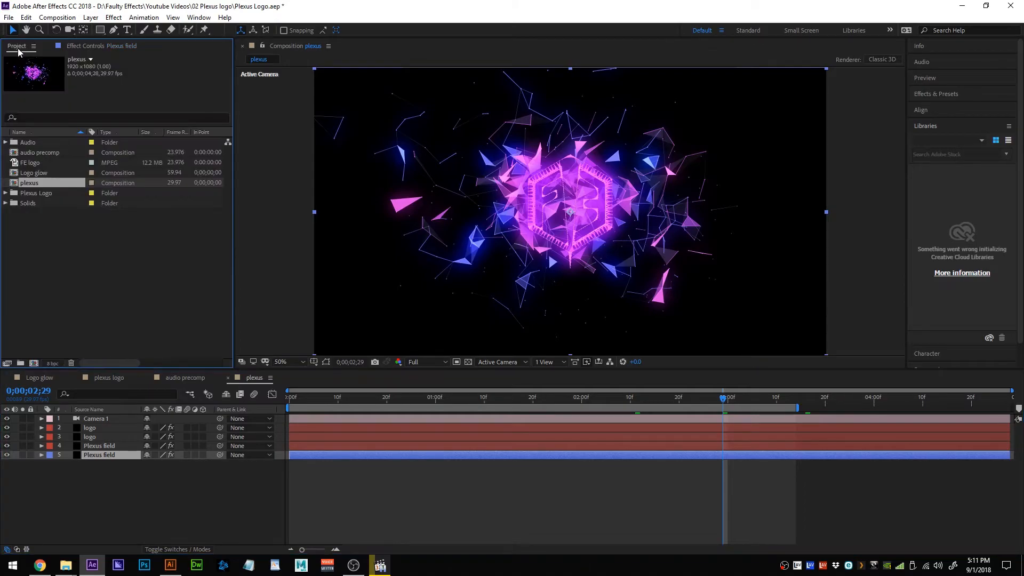
{"action": "left_click", "coordinate": [34, 166]}
{"action": "left_click_drag", "start_coordinate": [34, 173], "coordinate": [117, 416]}
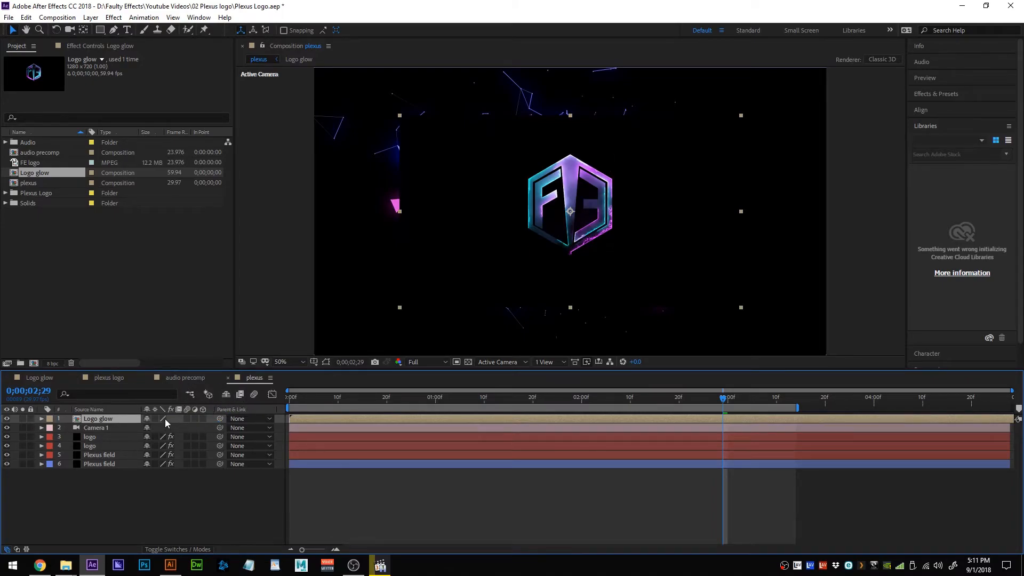
Set the Logo glow layer's blend mode to Screen and select both logo layers.
{"action": "left_click", "coordinate": [181, 495]}
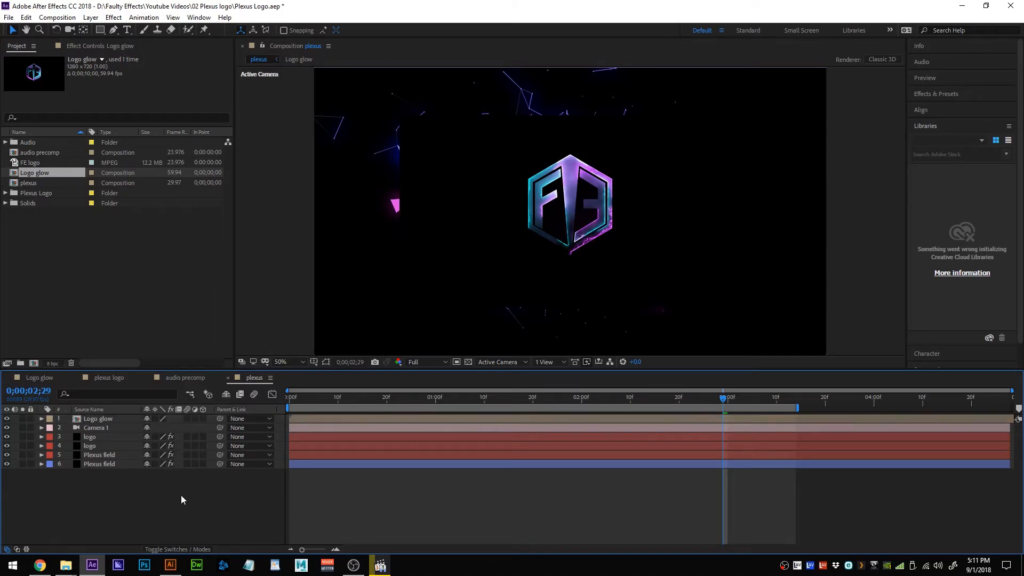
{"action": "key", "text": "F4"}
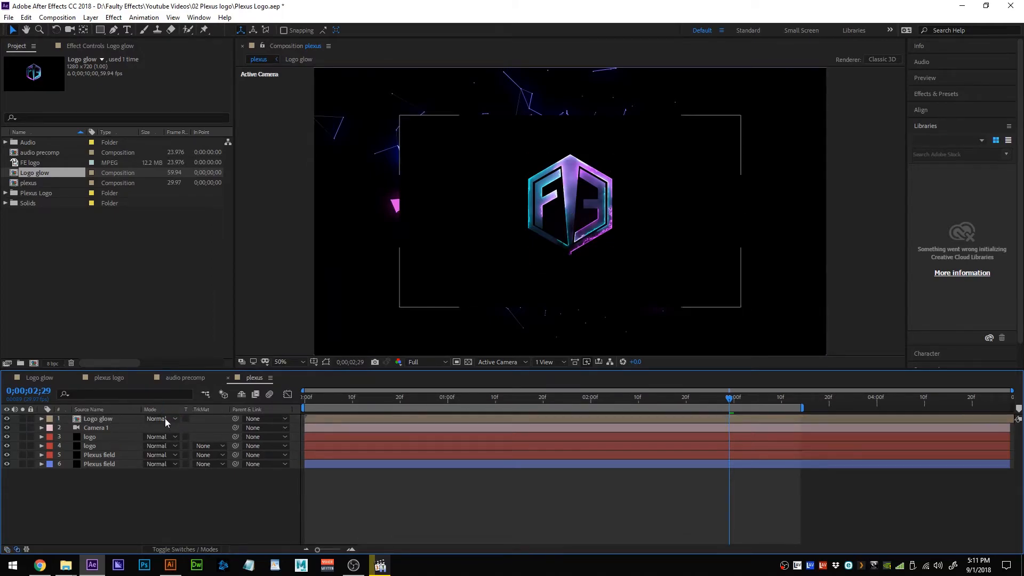
{"action": "left_click", "coordinate": [177, 417]}
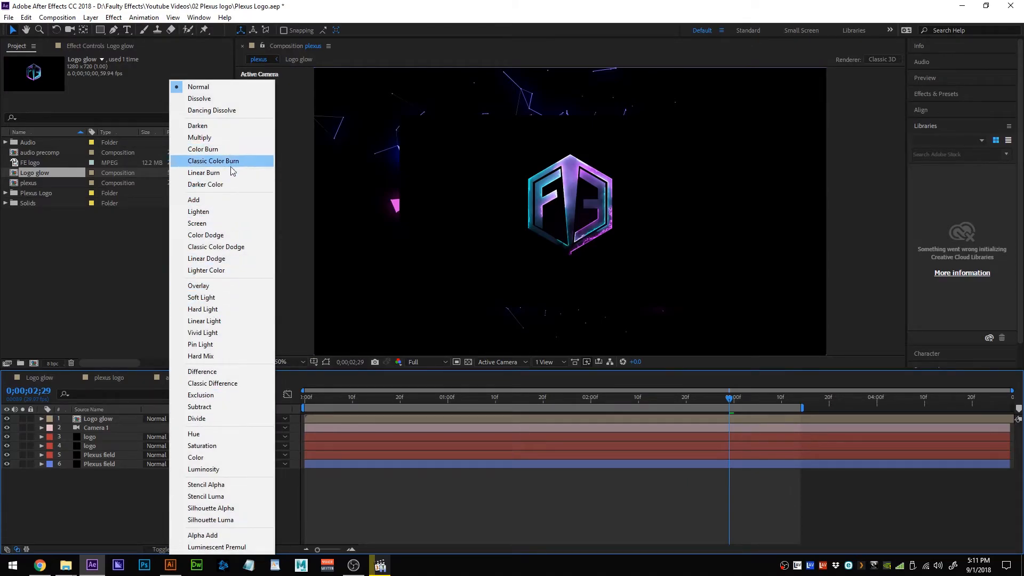
{"action": "left_click", "coordinate": [218, 228]}
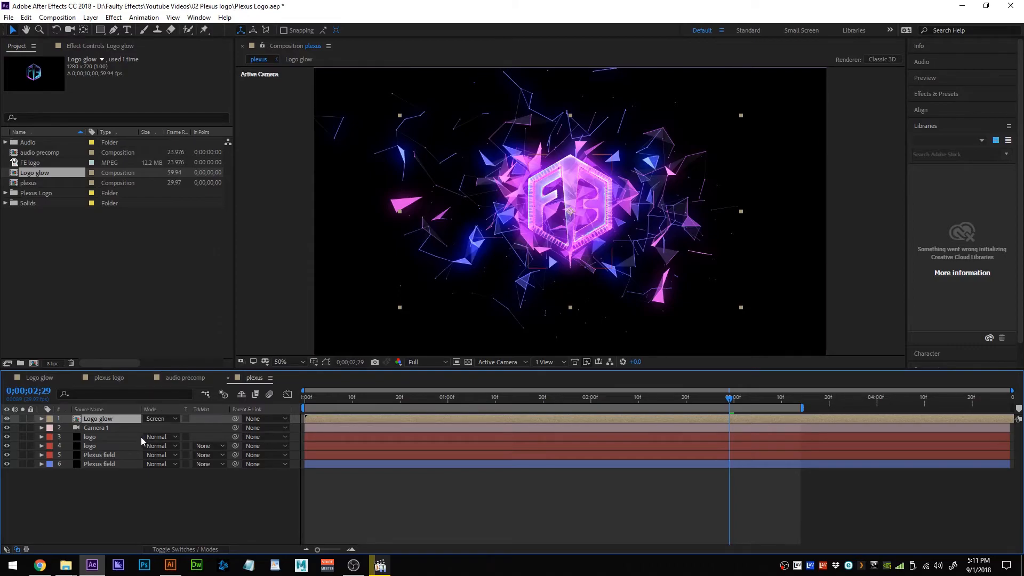
{"action": "left_click", "coordinate": [106, 436]}
{"action": "left_click", "coordinate": [107, 445], "text": "shift"}
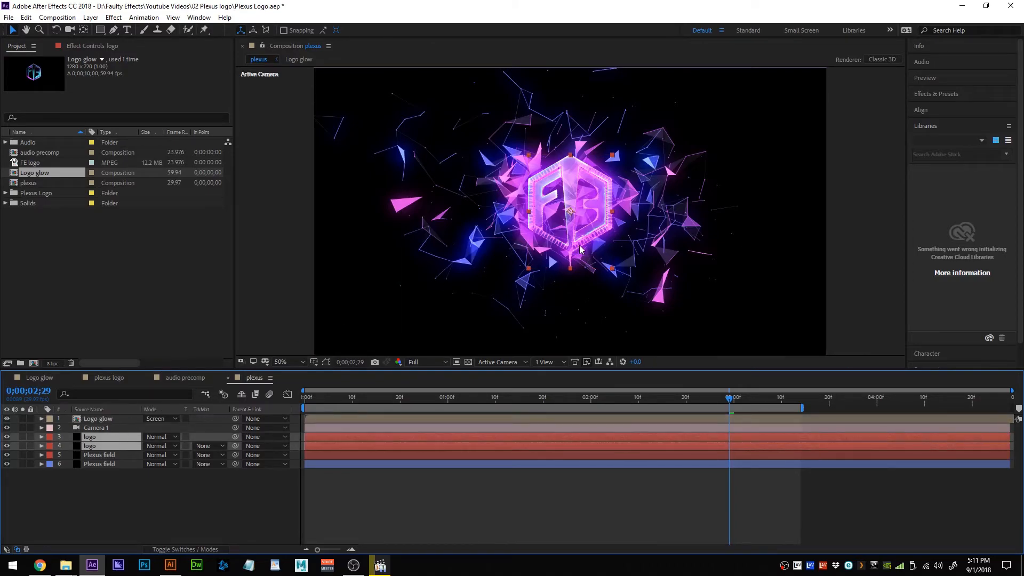
At 100% zoom, nudge both logo layers a few pixels with the arrow keys to align them under the glow.
{"action": "key", "text": "period"}
{"action": "key", "text": "period"}
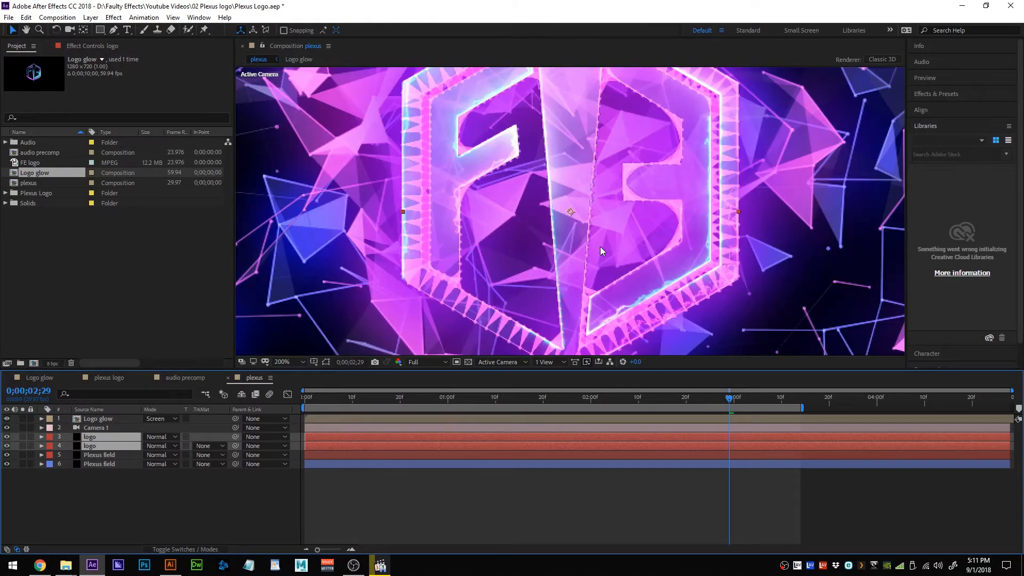
{"action": "key", "text": "comma"}
{"action": "key", "text": "Up"}
{"action": "key", "text": "Up"}
{"action": "key", "text": "Up"}
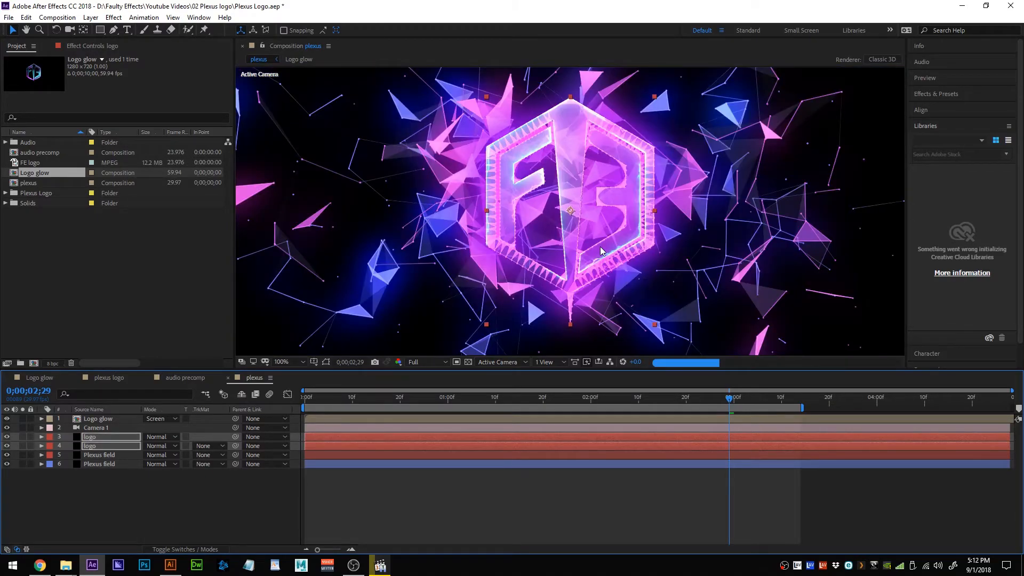
{"action": "key", "text": "Left"}
{"action": "key", "text": "Left"}
{"action": "key", "text": "Left"}
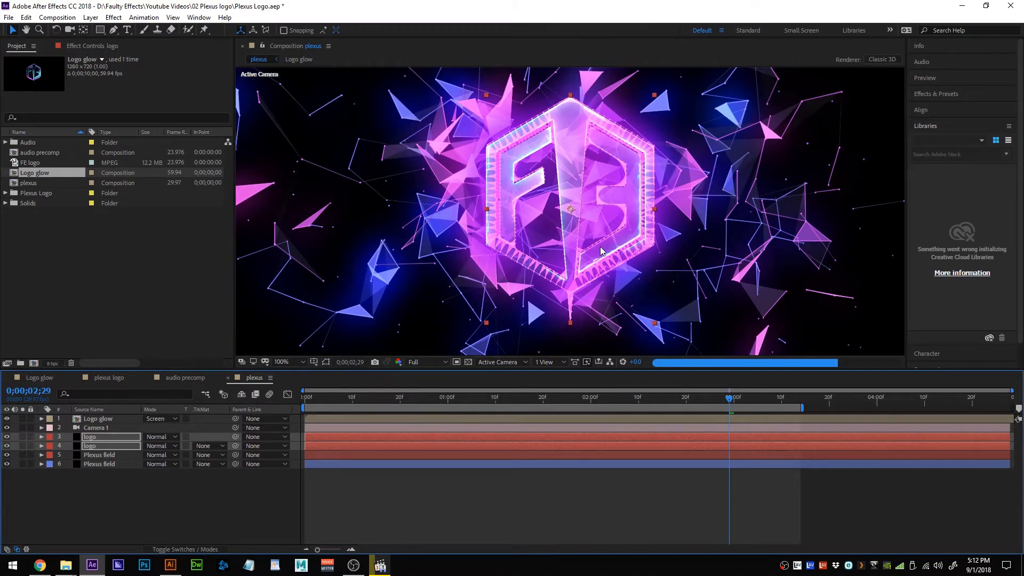
{"action": "key", "text": "Up"}
{"action": "key", "text": "Up"}
{"action": "key", "text": "Right"}
{"action": "key", "text": "Right"}
{"action": "key", "text": "Right"}
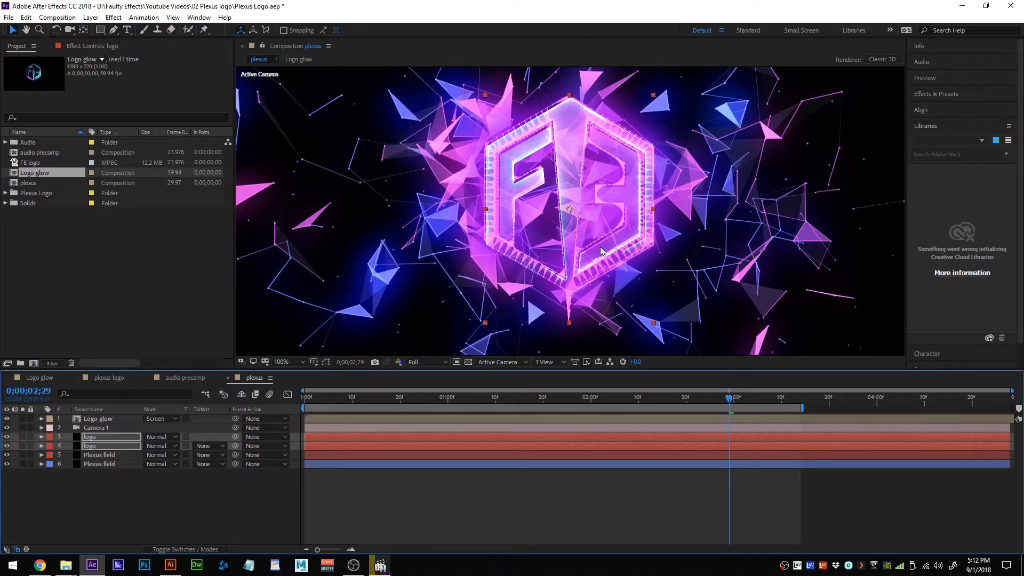
{"action": "key", "text": "Down"}
{"action": "key", "text": "Down"}
{"action": "key", "text": "Down"}
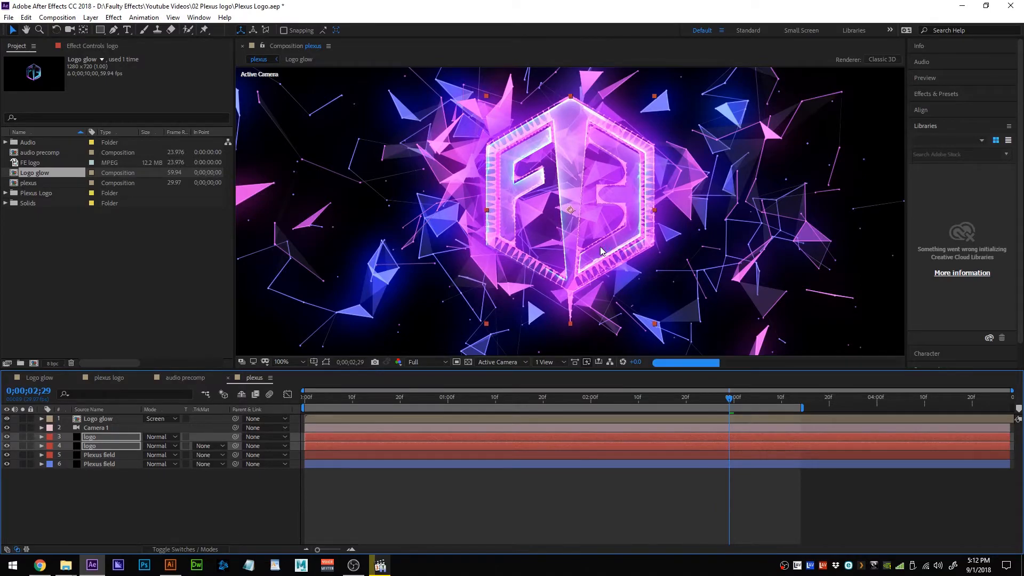
{"action": "key", "text": "Down"}
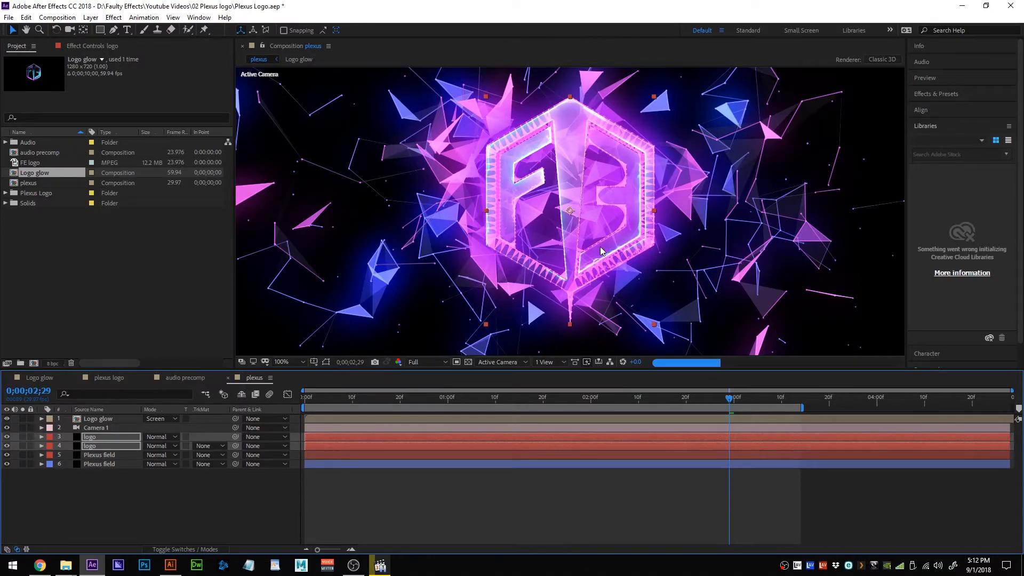
{"action": "key", "text": "Left"}
{"action": "key", "text": "Down"}
{"action": "key", "text": "Down"}
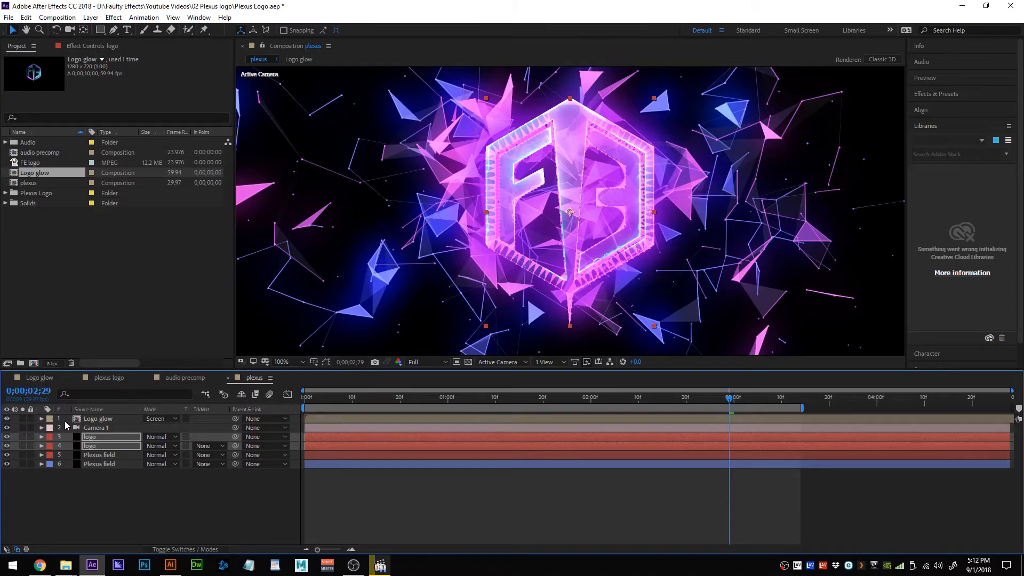
Start Opacity keyframes on Logo glow and both logo layers, shifting the logo keyframes earlier.
{"action": "left_click", "coordinate": [109, 420]}
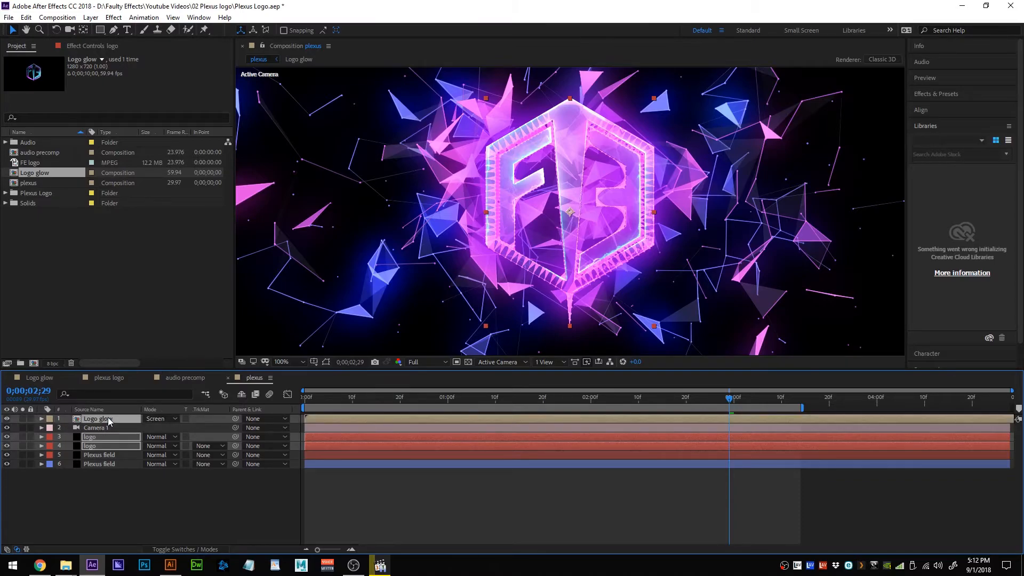
{"action": "key", "text": "t"}
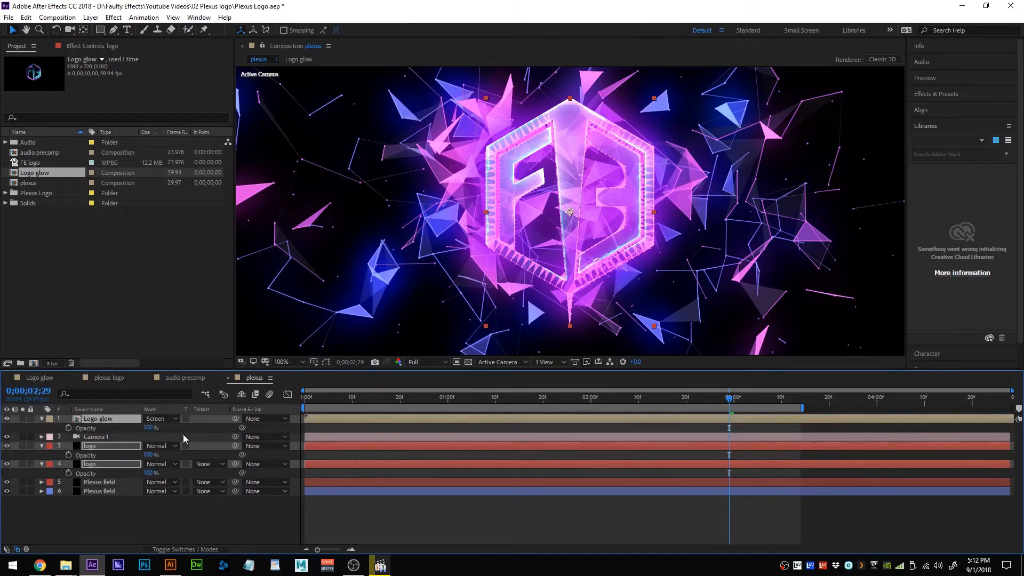
{"action": "left_click", "coordinate": [68, 427]}
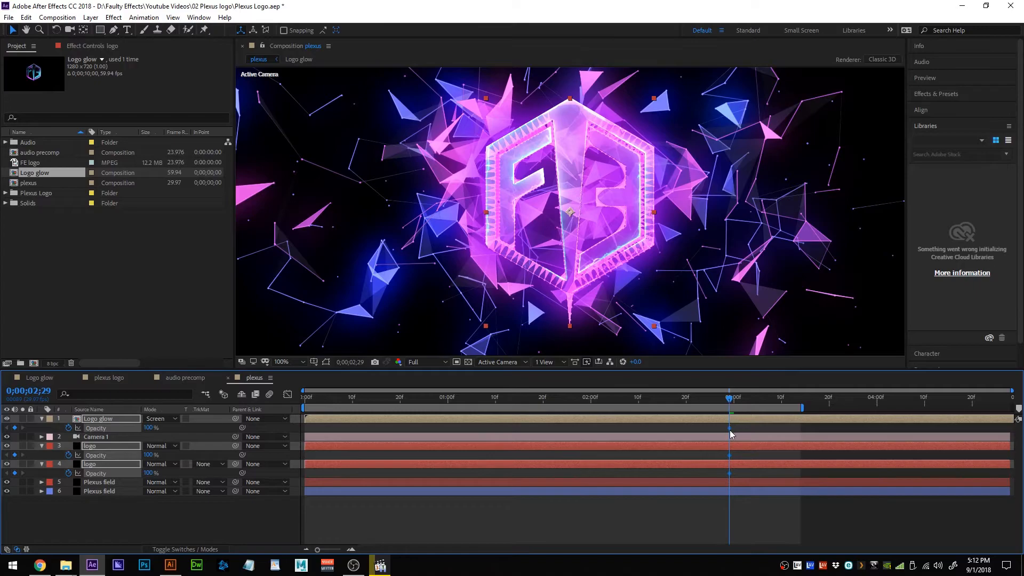
{"action": "left_click_drag", "start_coordinate": [737, 451], "coordinate": [721, 476]}
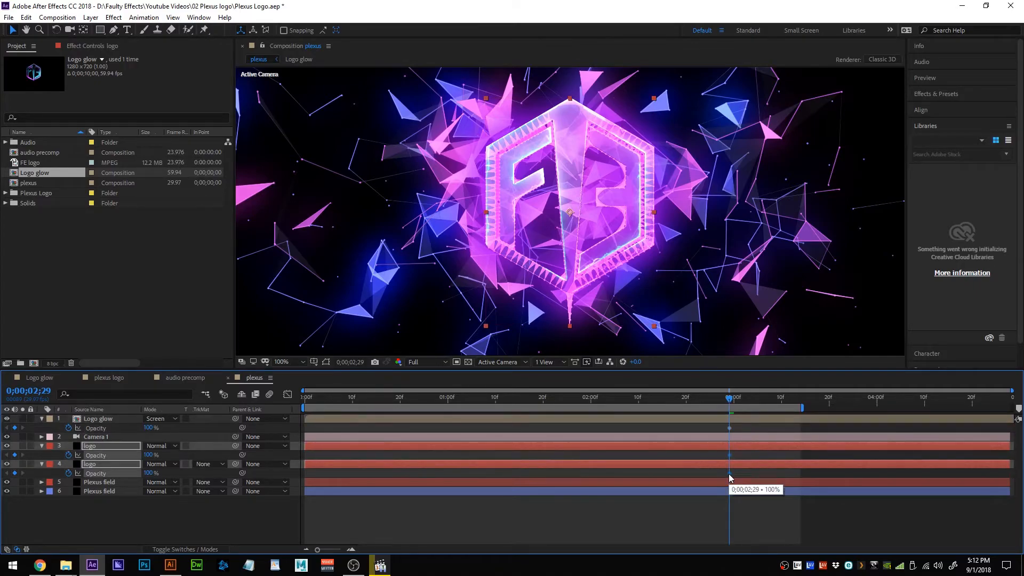
{"action": "left_click_drag", "start_coordinate": [730, 474], "coordinate": [693, 472]}
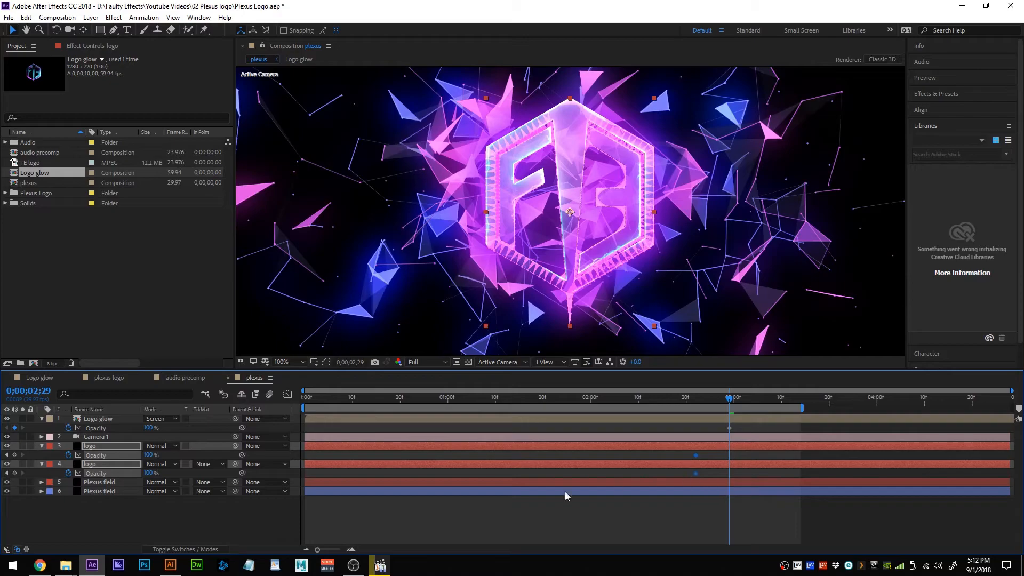
Add logo opacity keyframes at 0;00;02;29 set to 0%, then scrub back to check the fade.
{"action": "left_click_drag", "start_coordinate": [150, 472], "coordinate": [248, 478]}
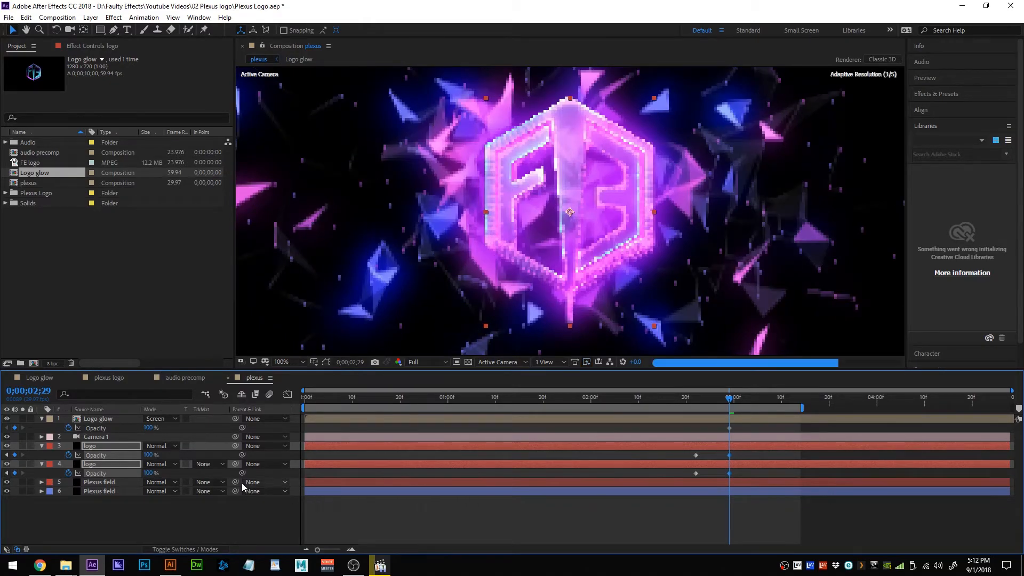
{"action": "left_click", "coordinate": [149, 473]}
{"action": "type", "text": "0"}
{"action": "key", "text": "Return"}
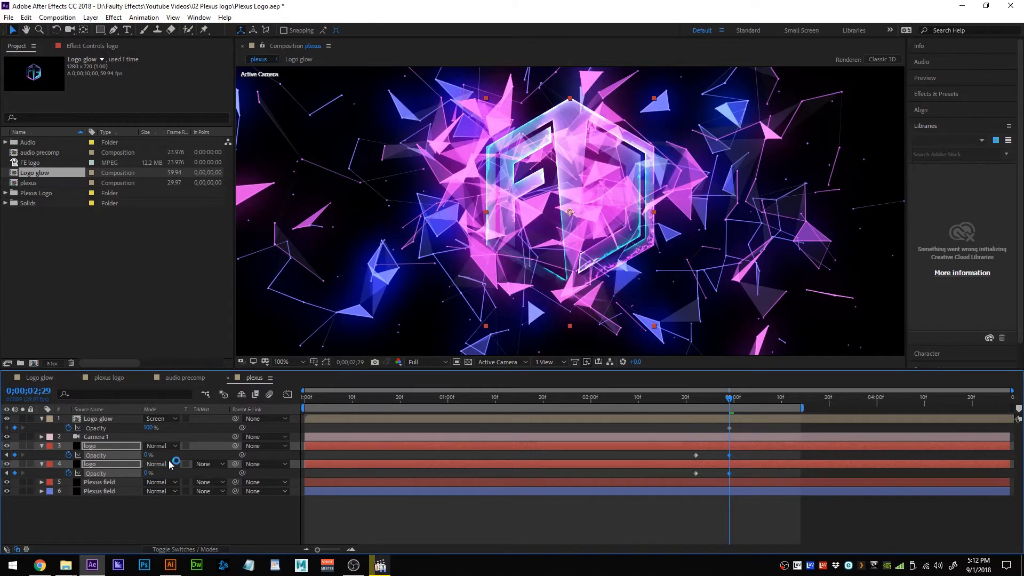
{"action": "left_click_drag", "start_coordinate": [729, 398], "coordinate": [727, 428]}
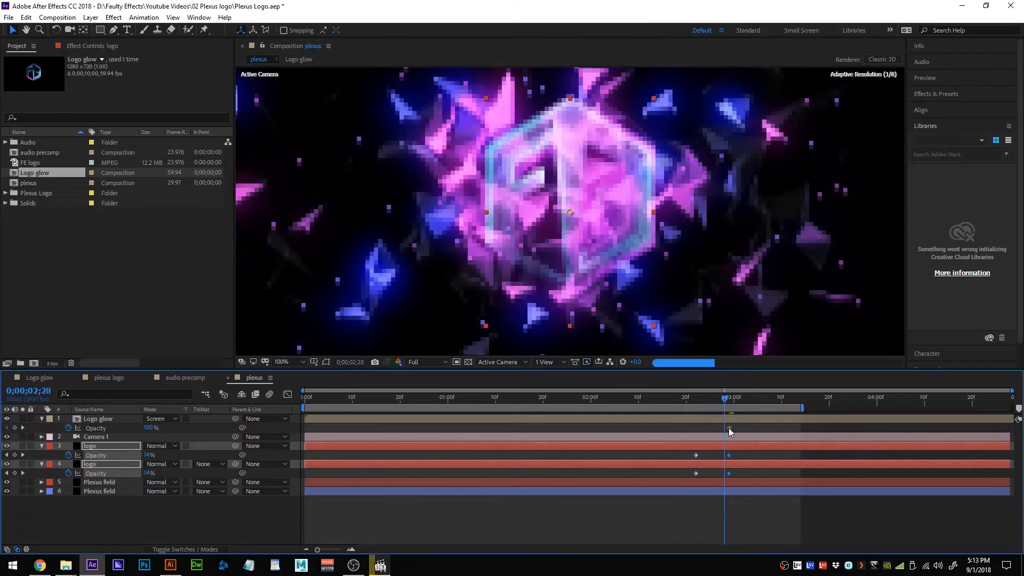
{"action": "left_click", "coordinate": [729, 427]}
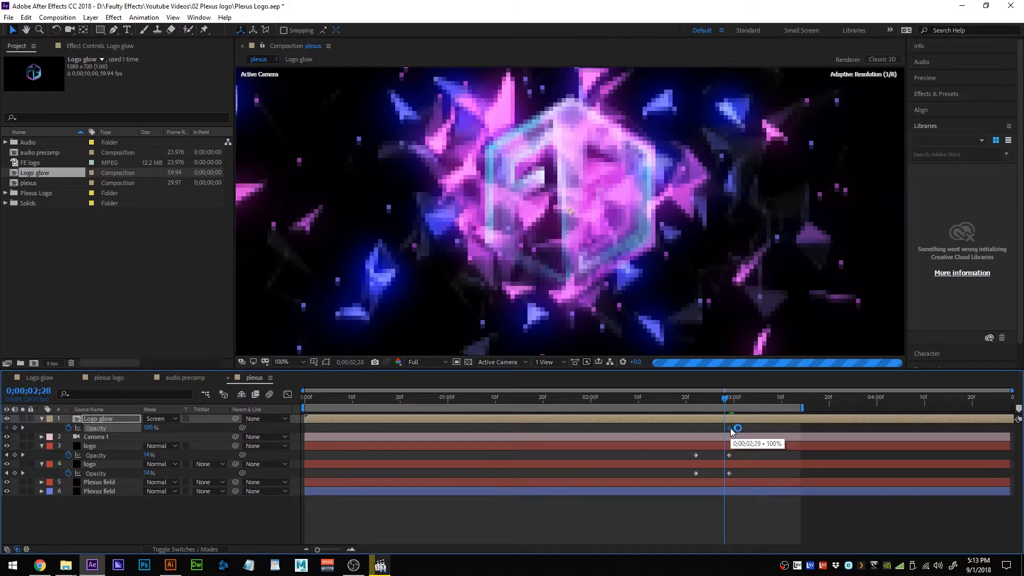
{"action": "left_click_drag", "start_coordinate": [724, 402], "coordinate": [703, 402]}
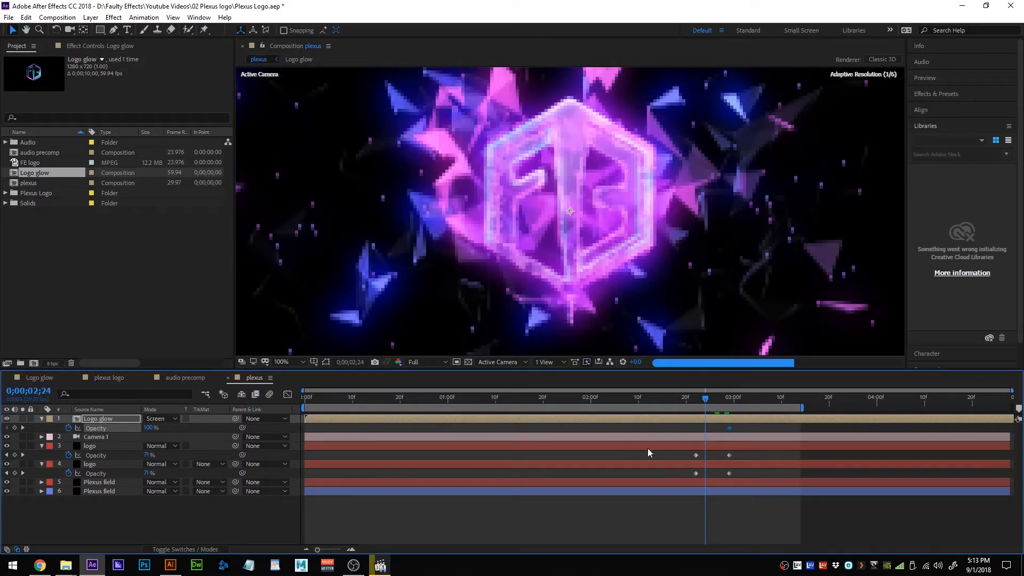
Set Logo glow's opacity to 0% at 0;00;02;24 and start the work area just before the fade.
{"action": "left_click", "coordinate": [150, 427]}
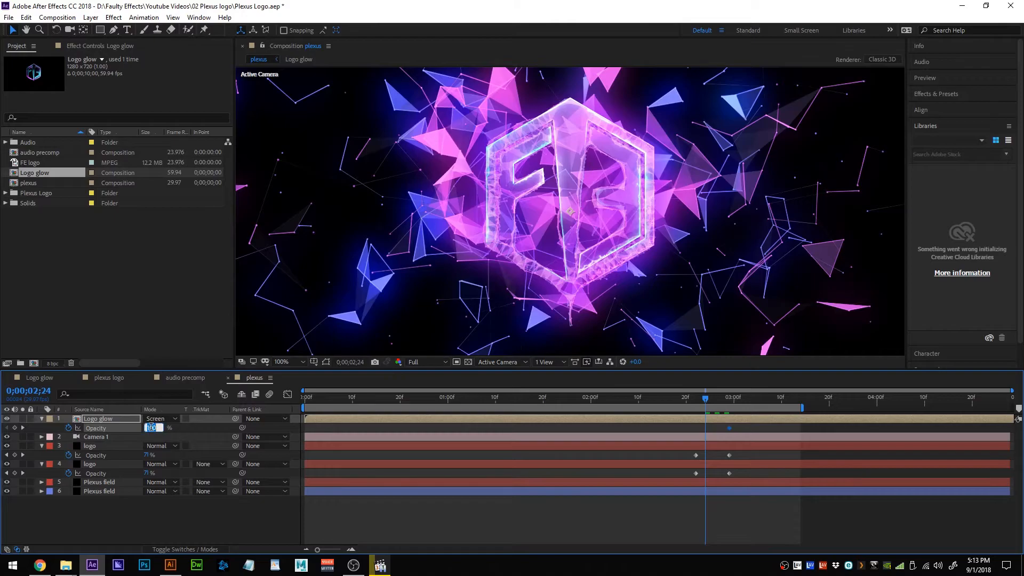
{"action": "type", "text": "0"}
{"action": "key", "text": "Return"}
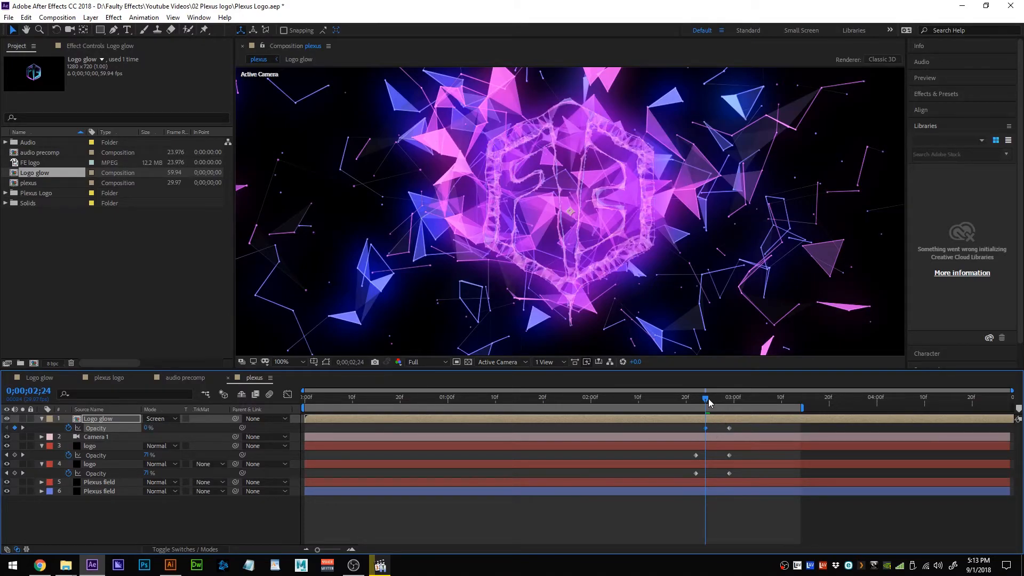
{"action": "left_click_drag", "start_coordinate": [303, 407], "coordinate": [655, 378]}
Preview the Logo glow fade-in twice and scrub the frames around 0;00;02;24.
{"action": "key", "text": "space"}
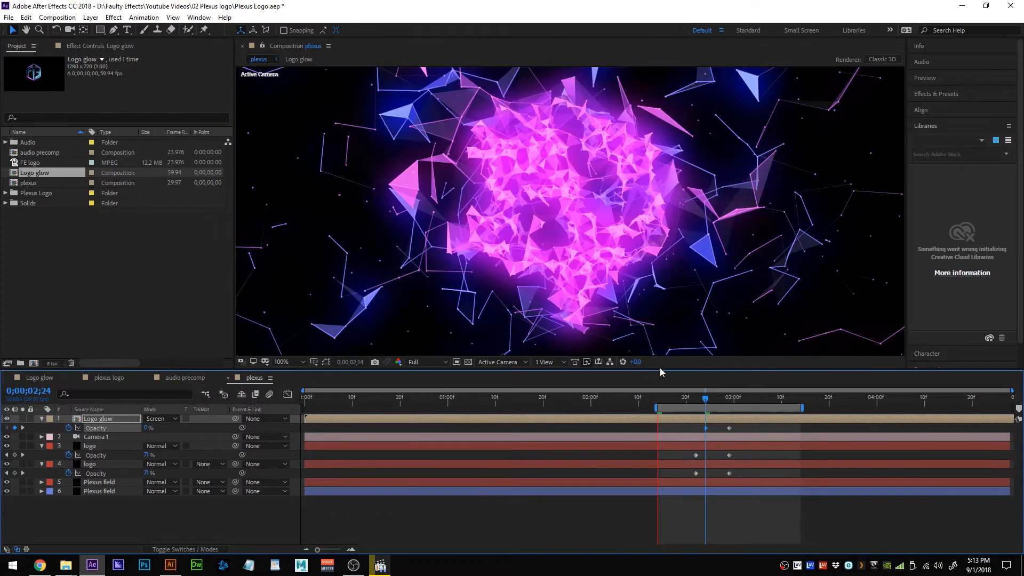
{"action": "key", "text": "space"}
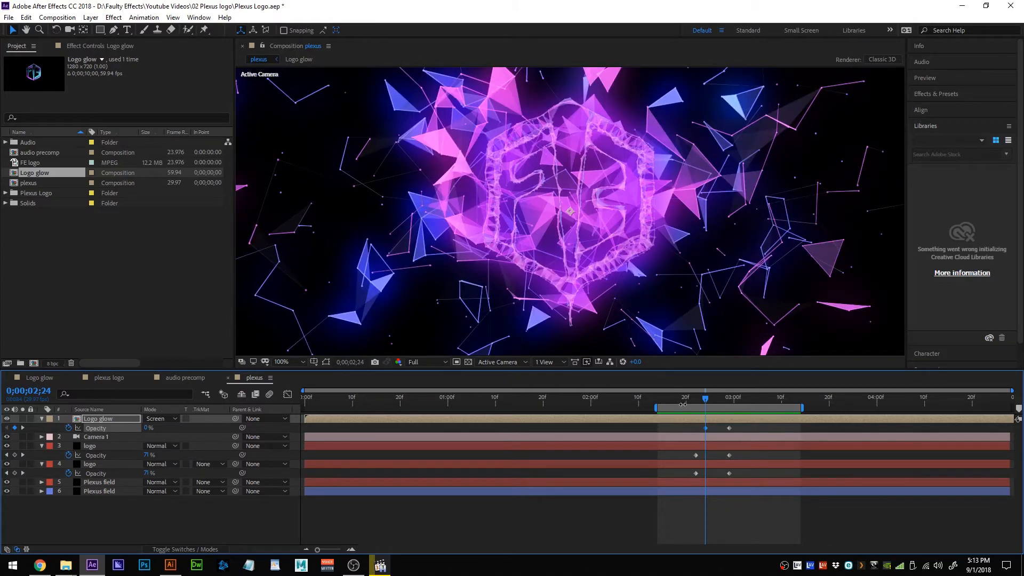
{"action": "key", "text": "space"}
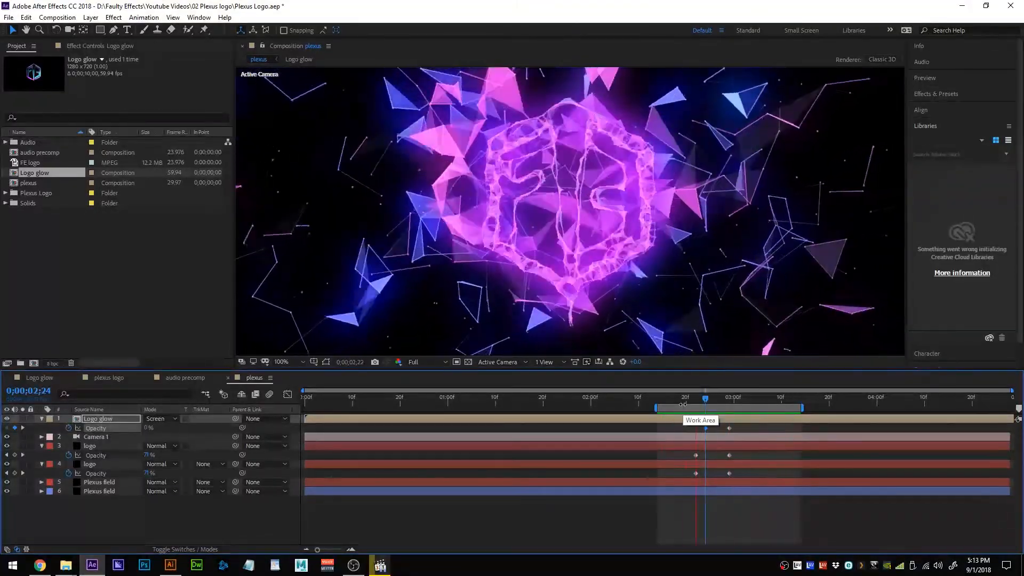
{"action": "key", "text": "space"}
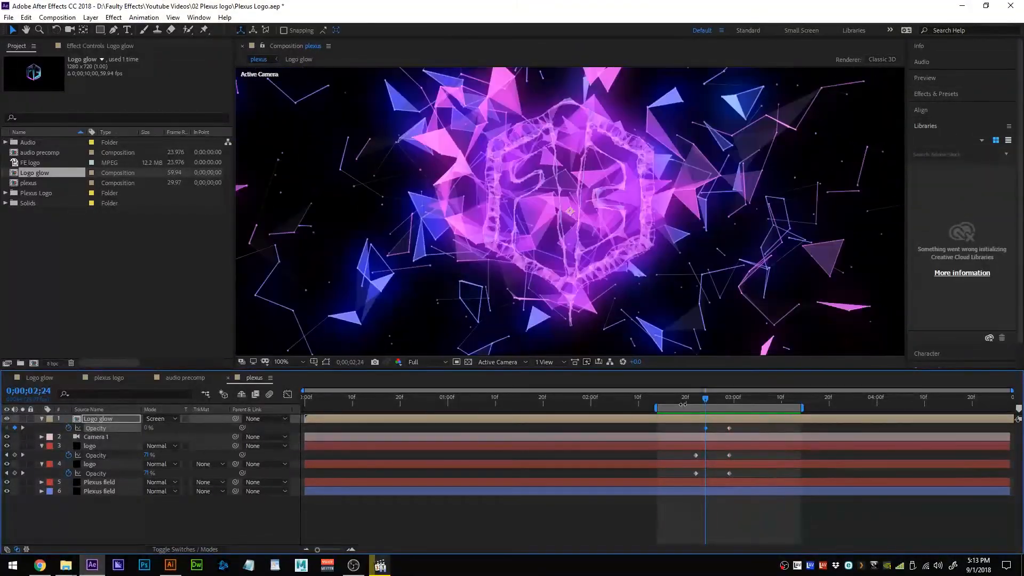
{"action": "left_click_drag", "start_coordinate": [704, 399], "coordinate": [820, 428]}
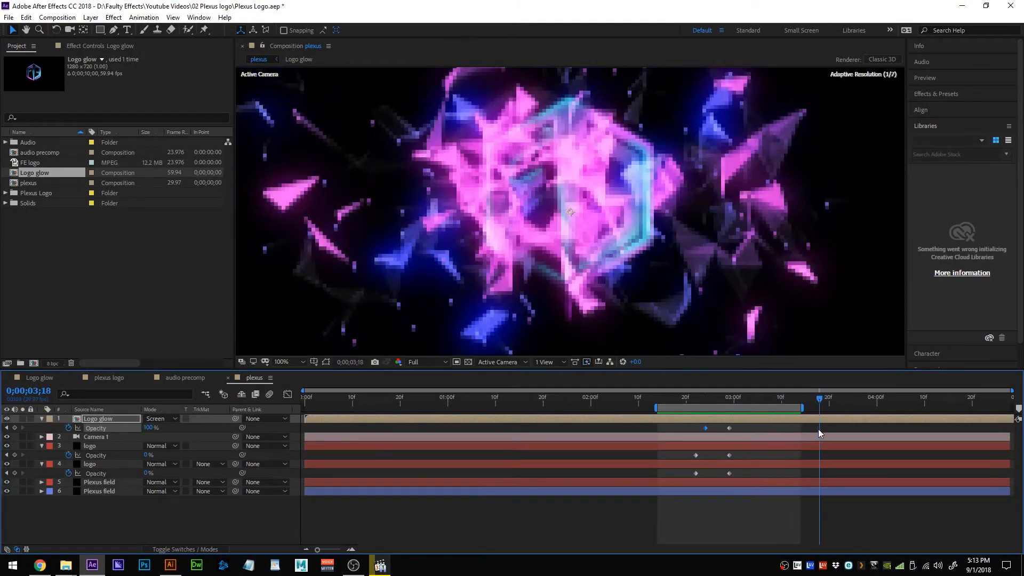
{"action": "left_click_drag", "start_coordinate": [657, 408], "coordinate": [303, 410]}
Scrub back to around 0;00;00;15 and briefly check the plexus logo comp before returning.
{"action": "left_click", "coordinate": [638, 409]}
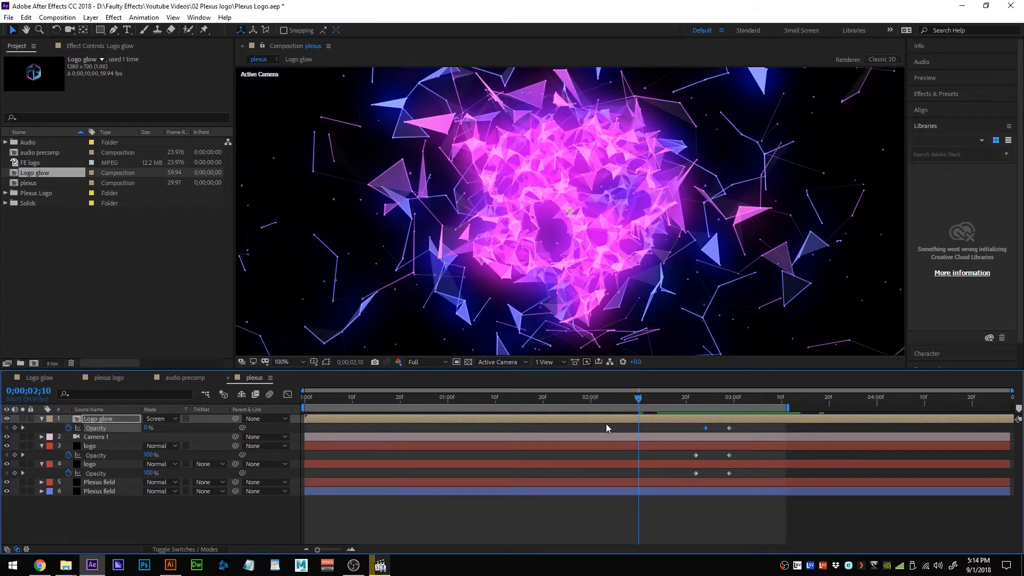
{"action": "left_click_drag", "start_coordinate": [642, 401], "coordinate": [376, 412]}
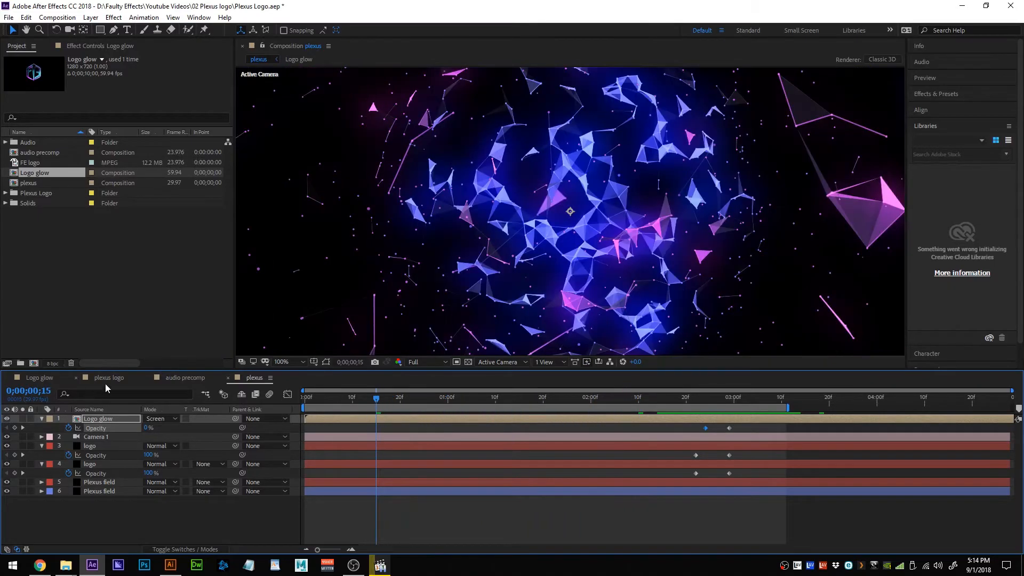
{"action": "left_click", "coordinate": [107, 379]}
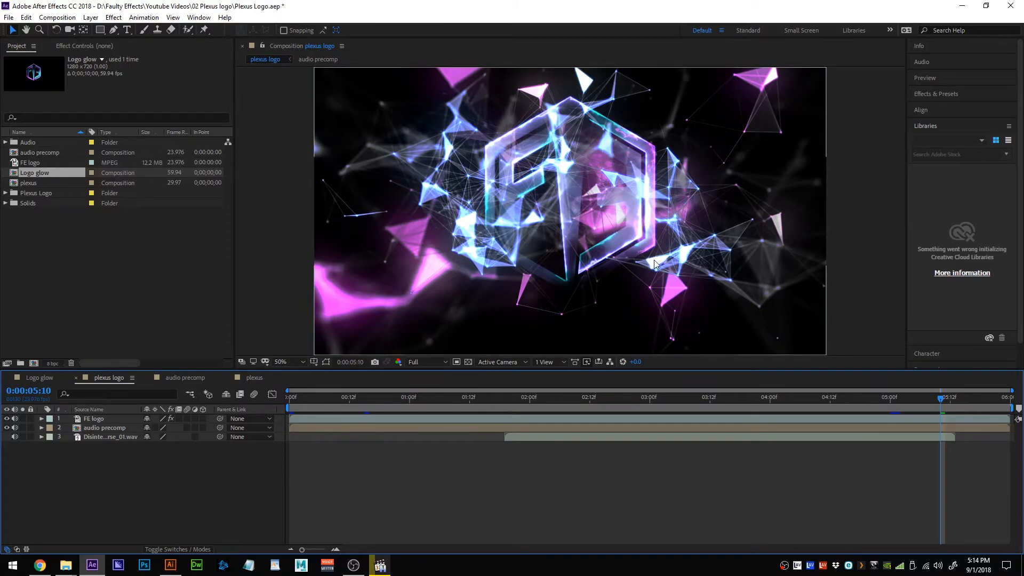
{"action": "left_click", "coordinate": [255, 377]}
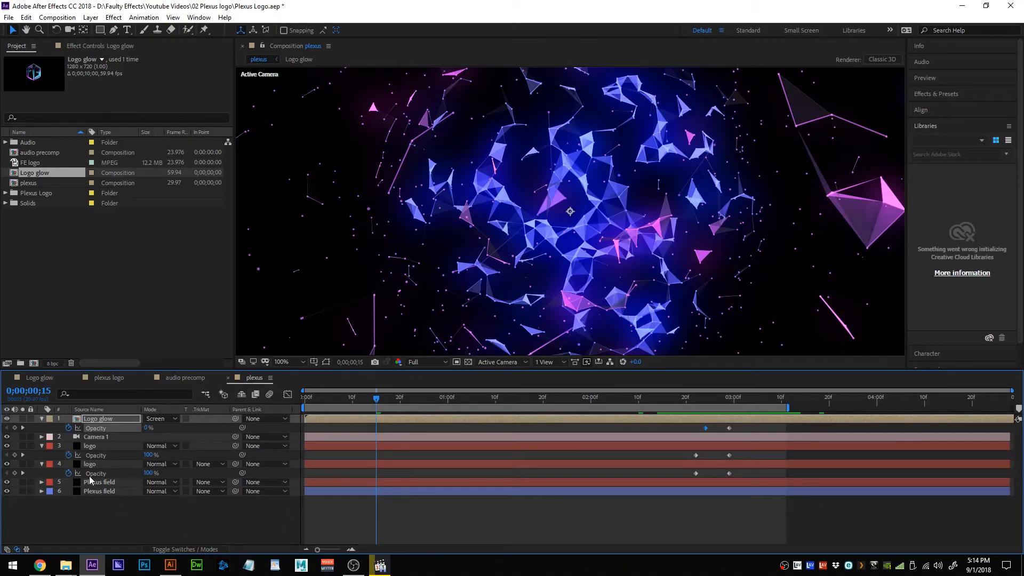
Collapse the opacity properties of Logo glow and both logo layers.
{"action": "left_click", "coordinate": [42, 419]}
{"action": "left_click", "coordinate": [41, 436]}
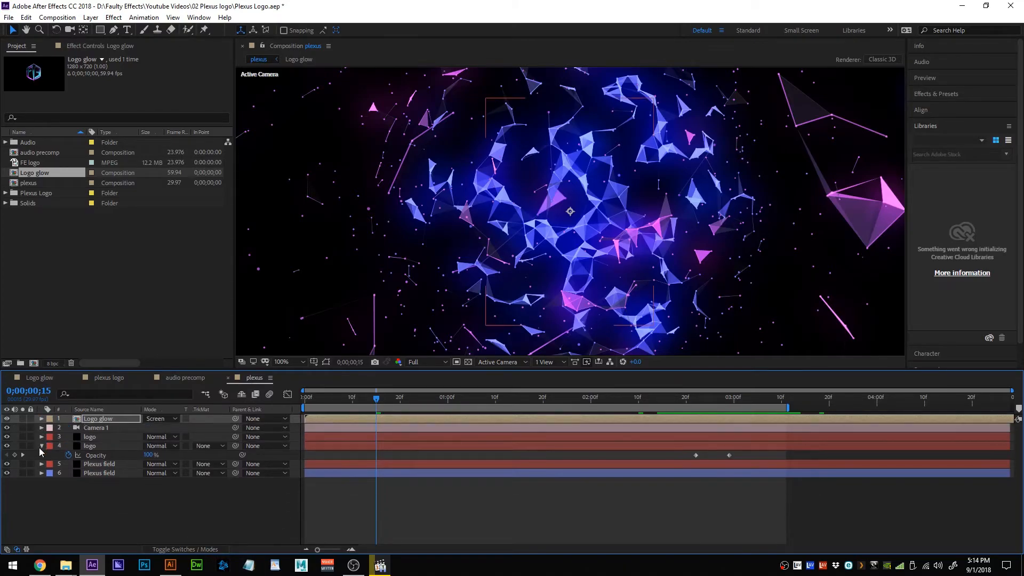
{"action": "left_click", "coordinate": [41, 445]}
Turn Camera 1's Depth of Field on and save the project.
{"action": "left_click", "coordinate": [98, 429]}
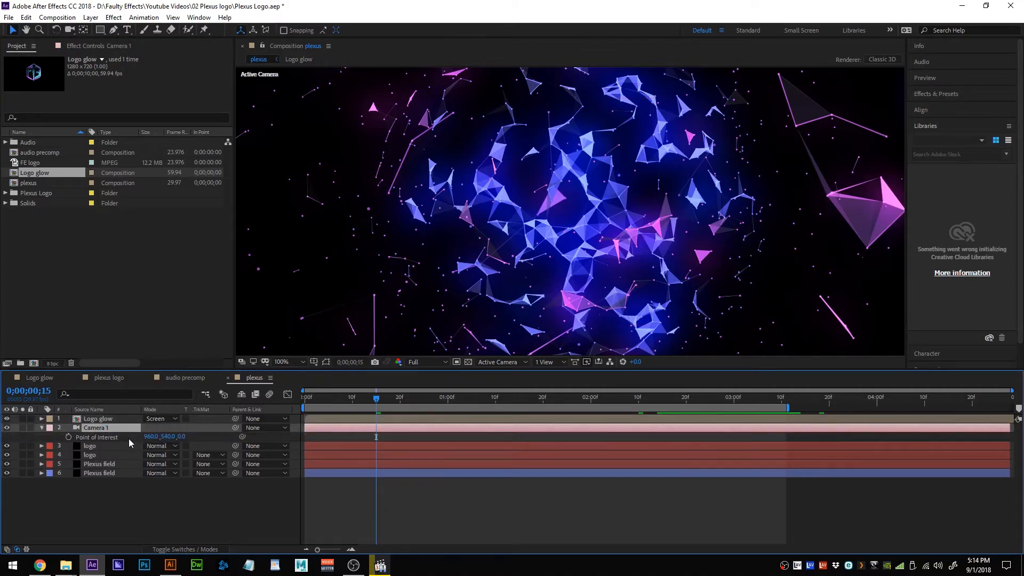
{"action": "key", "text": "a"}
{"action": "key", "text": "a"}
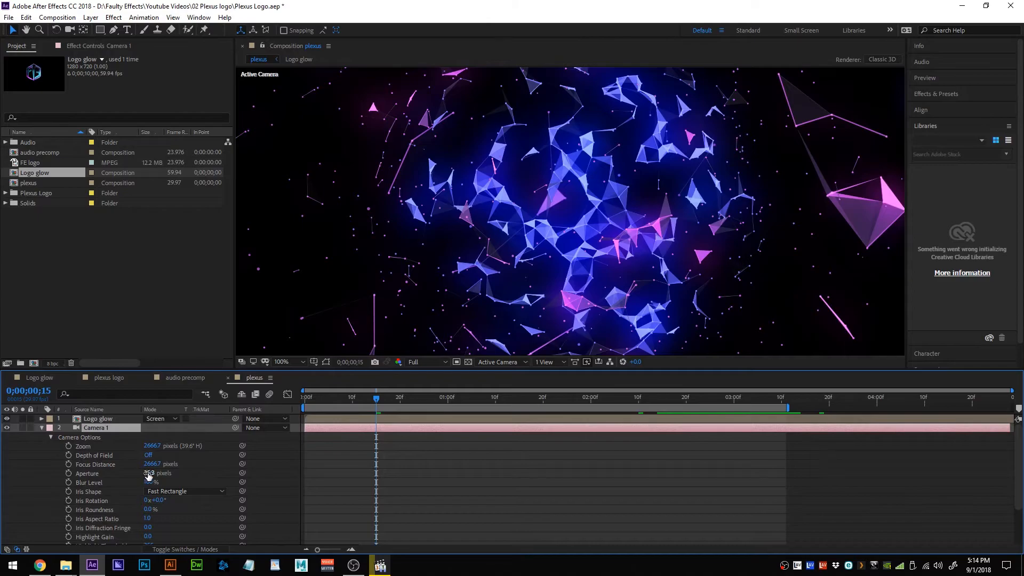
{"action": "left_click", "coordinate": [149, 455]}
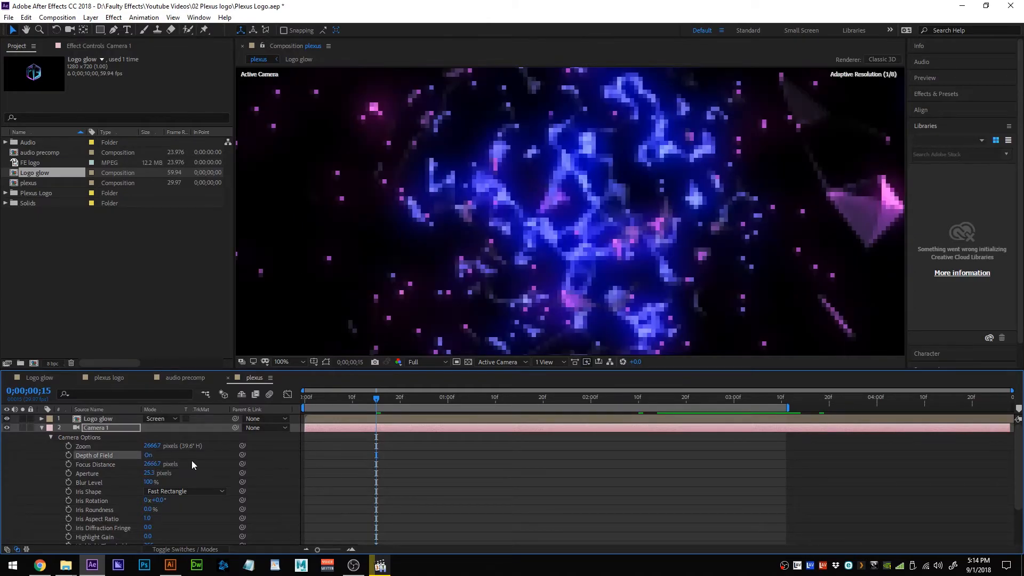
{"action": "left_click", "coordinate": [41, 428]}
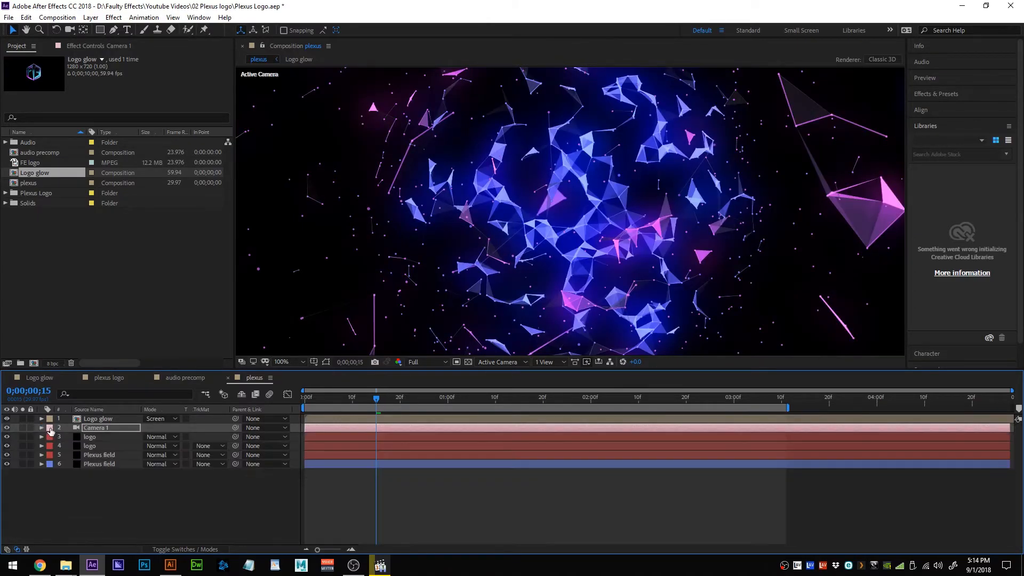
{"action": "key", "text": "ctrl+s"}
On the first logo layer's Plexus effect, enable Unified Rendering and set Depth of Field to Camera Settings.
{"action": "left_click", "coordinate": [114, 437]}
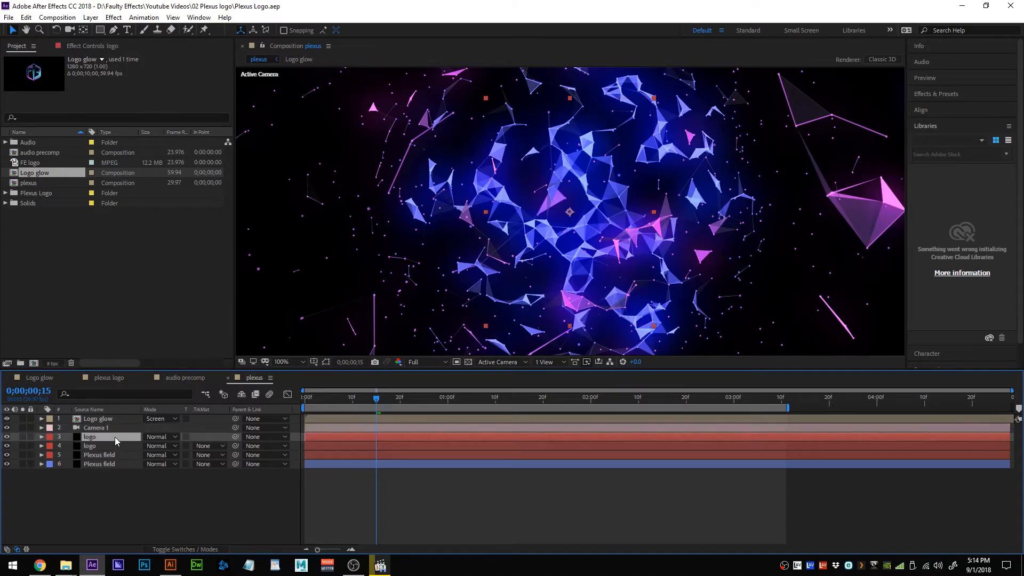
{"action": "left_click", "coordinate": [107, 47]}
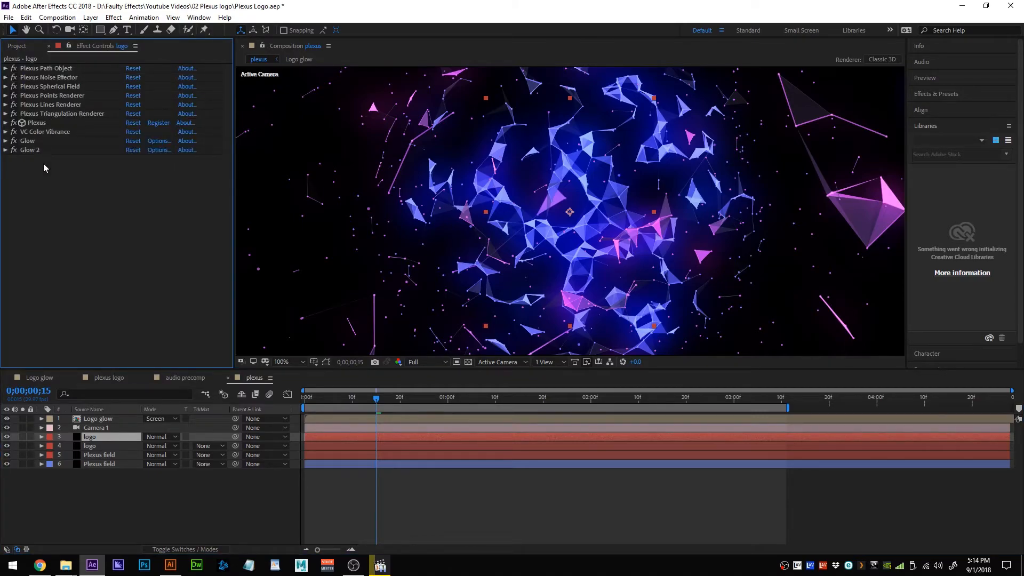
{"action": "left_click", "coordinate": [6, 122]}
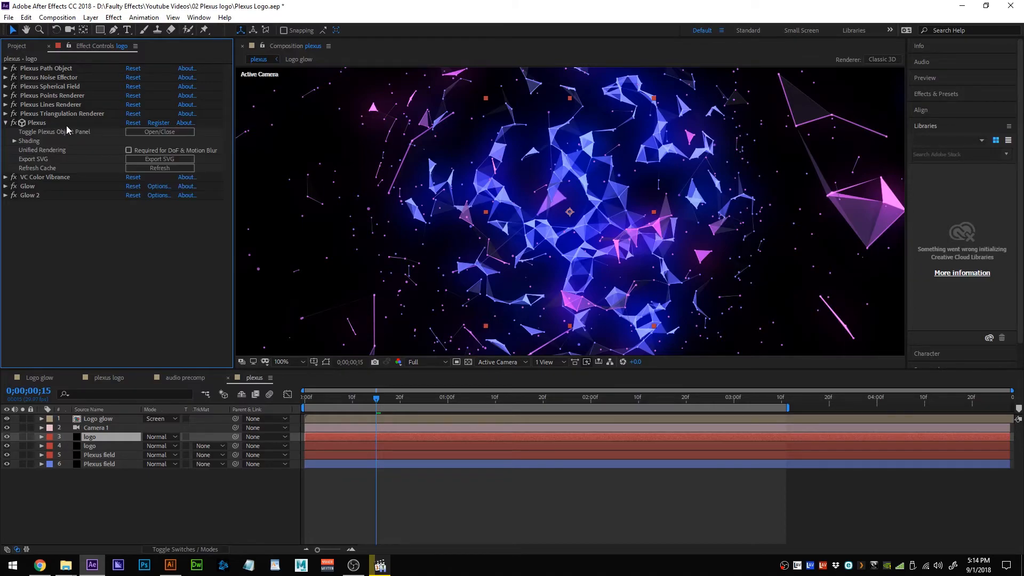
{"action": "right_click", "coordinate": [159, 150]}
{"action": "left_click", "coordinate": [142, 150]}
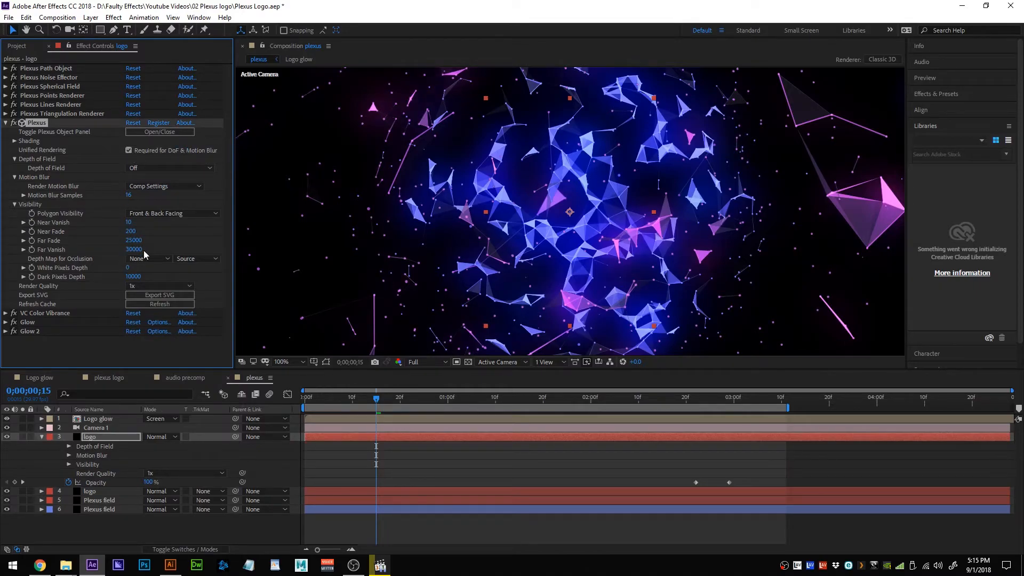
{"action": "left_click", "coordinate": [176, 168]}
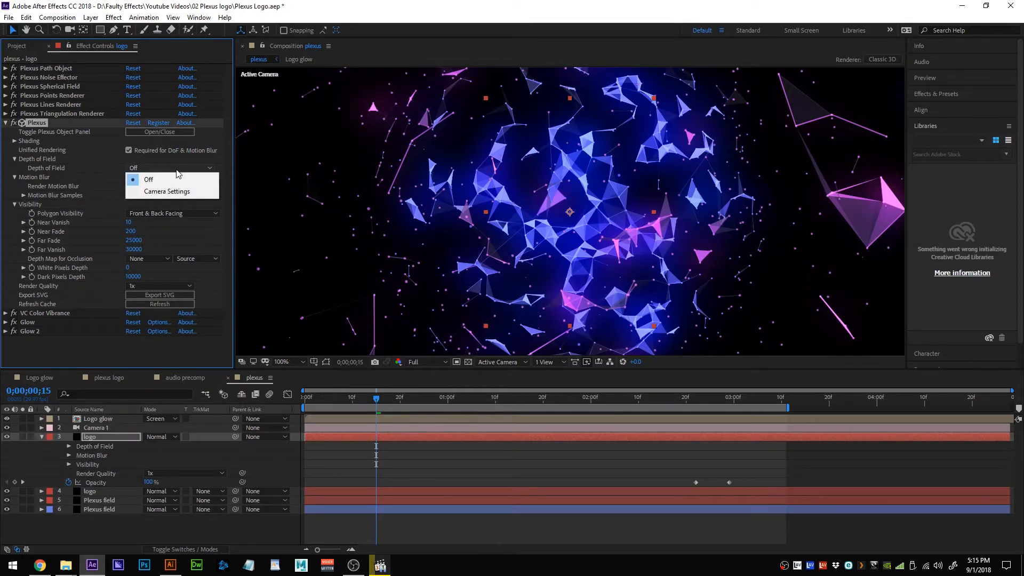
{"action": "left_click", "coordinate": [177, 194]}
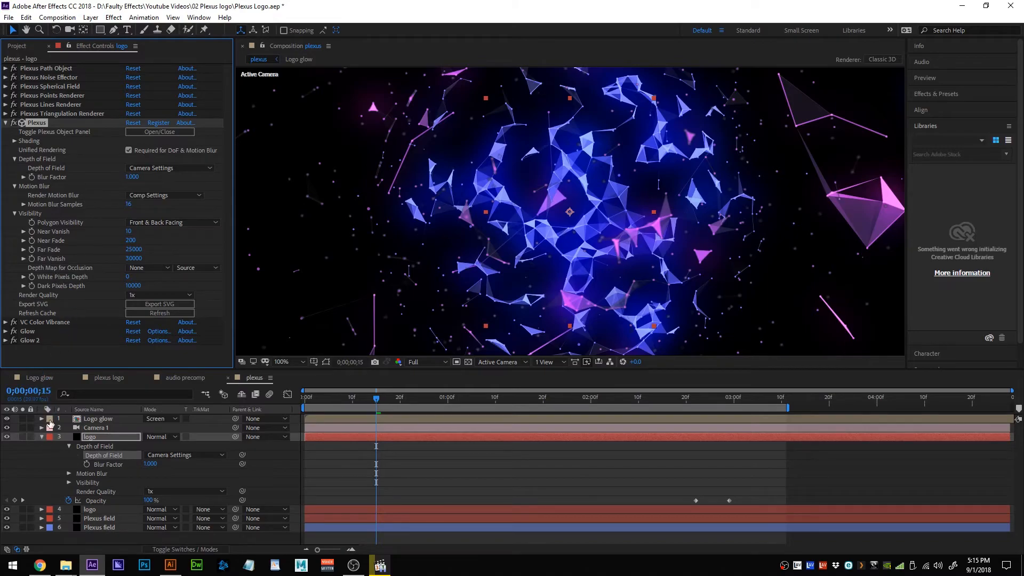
Give the second logo layer's Plexus effect Unified Rendering and Camera Settings depth of field.
{"action": "left_click", "coordinate": [95, 509]}
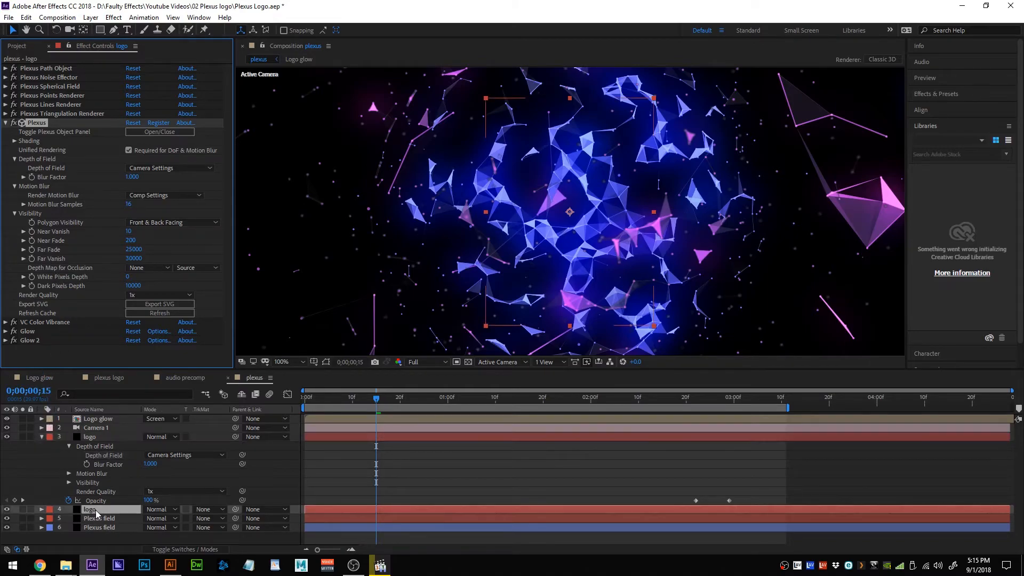
{"action": "left_click", "coordinate": [5, 123]}
{"action": "left_click", "coordinate": [128, 151]}
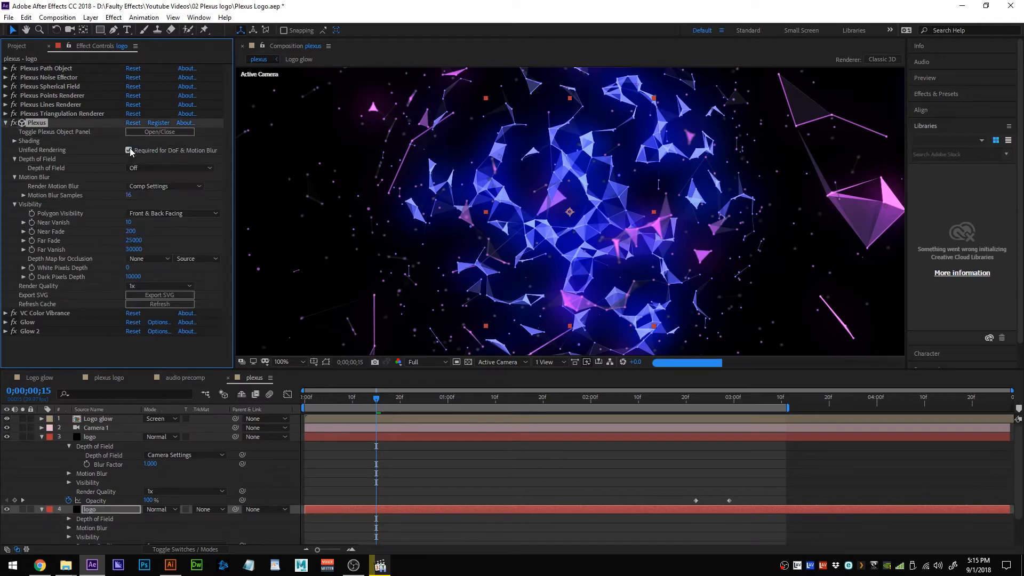
{"action": "left_click", "coordinate": [170, 168]}
{"action": "left_click", "coordinate": [160, 191]}
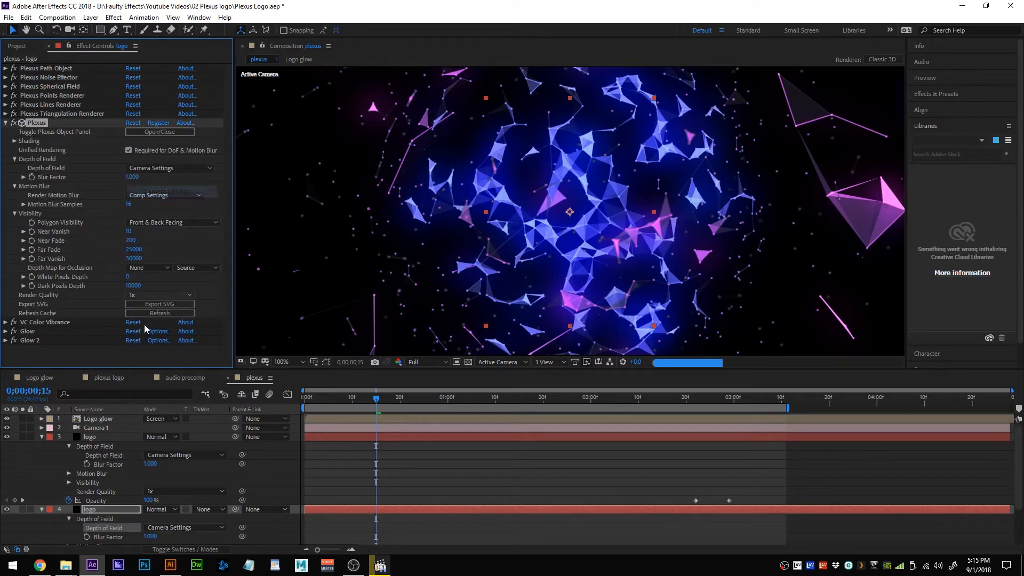
{"action": "left_click", "coordinate": [41, 436]}
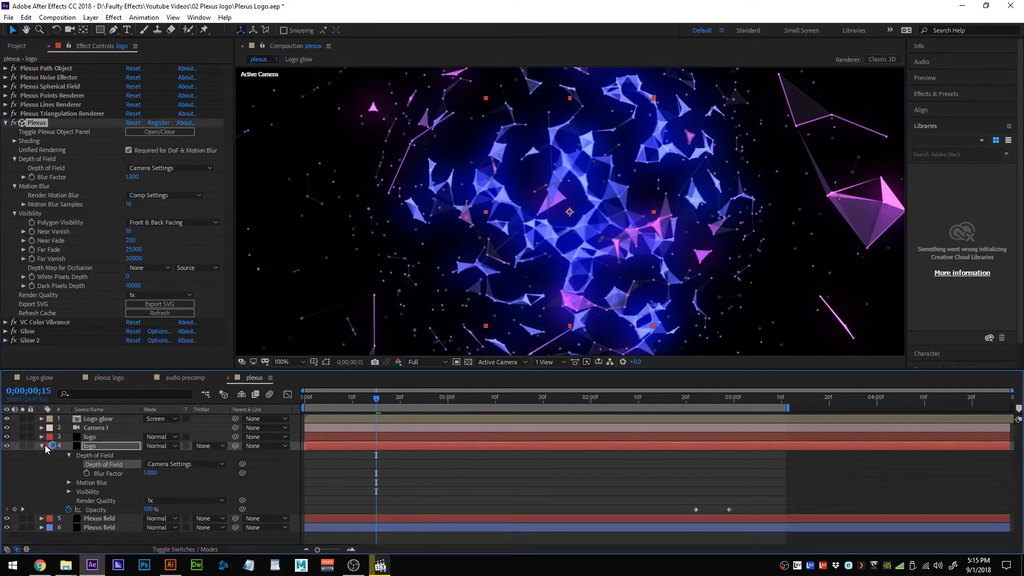
{"action": "left_click", "coordinate": [42, 445]}
{"action": "left_click", "coordinate": [107, 455]}
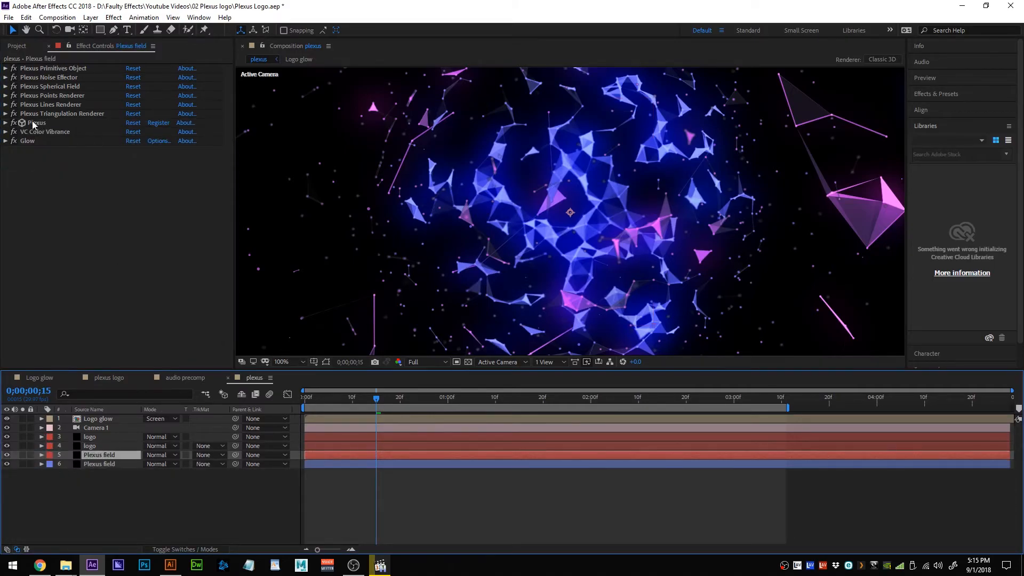
In the first Plexus field layer's Plexus effect, enable Unified Rendering and Camera Settings depth of field.
{"action": "left_click", "coordinate": [5, 123]}
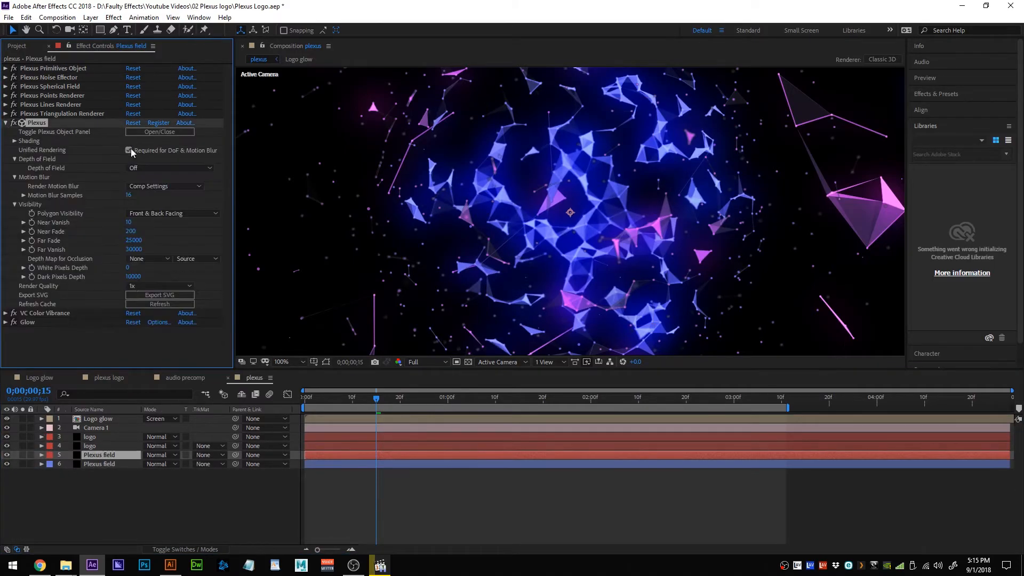
{"action": "left_click", "coordinate": [128, 150]}
{"action": "left_click", "coordinate": [155, 168]}
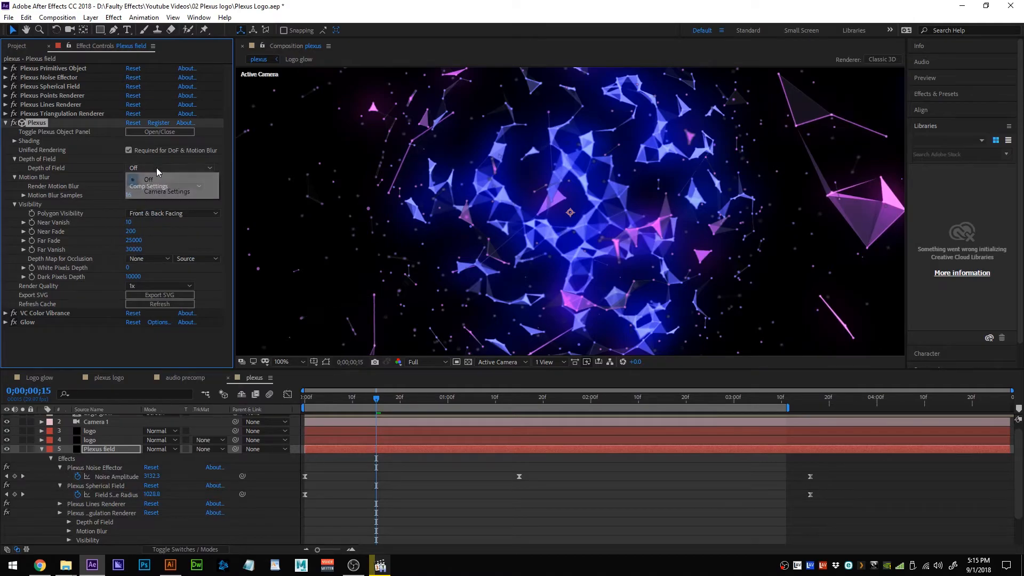
{"action": "left_click", "coordinate": [160, 190]}
{"action": "left_click", "coordinate": [5, 123]}
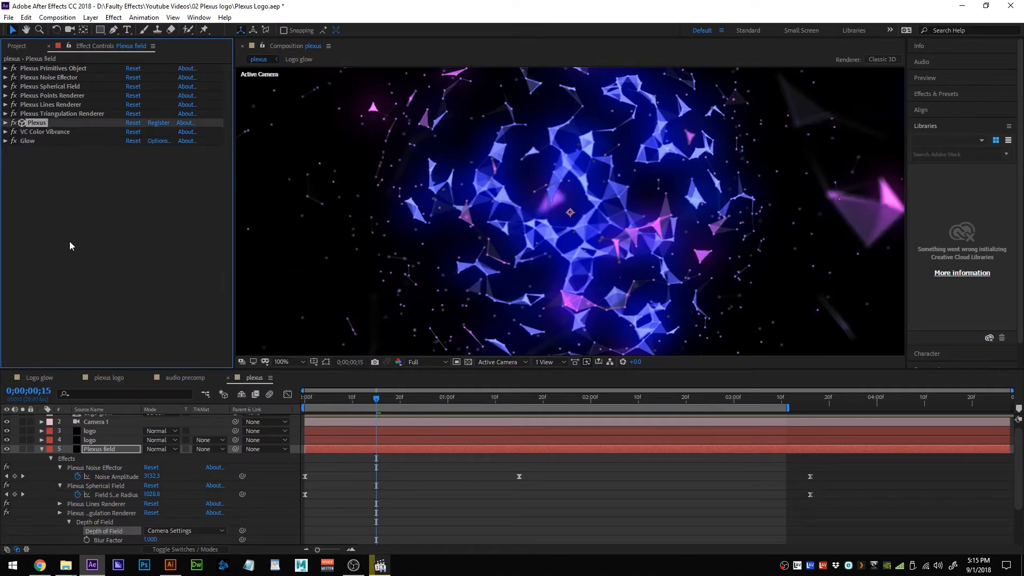
{"action": "left_click", "coordinate": [42, 448]}
Apply Unified Rendering and Camera Settings depth of field to the second Plexus field layer's Plexus effect.
{"action": "left_click", "coordinate": [99, 463]}
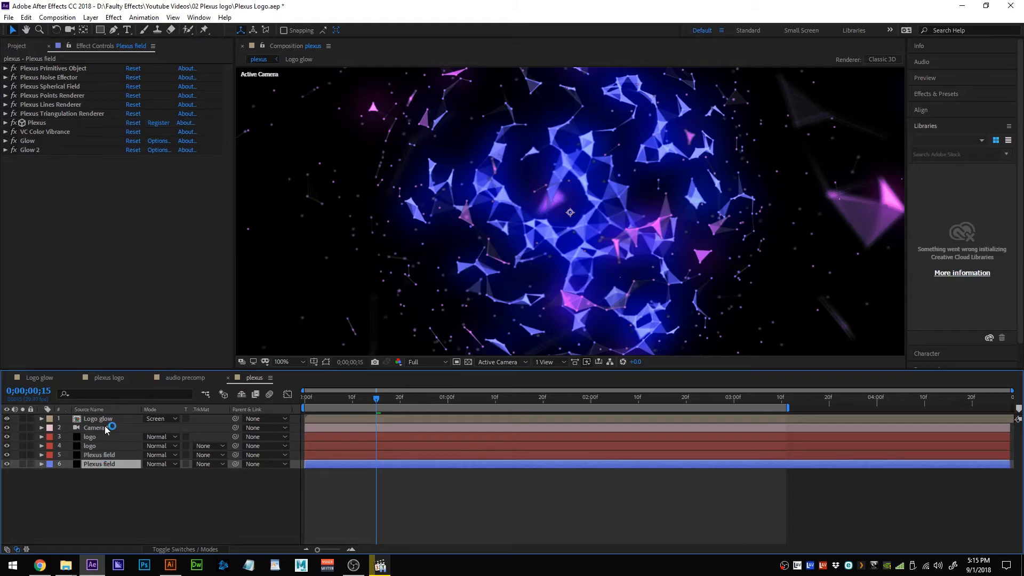
{"action": "left_click", "coordinate": [33, 123]}
{"action": "left_click", "coordinate": [5, 123]}
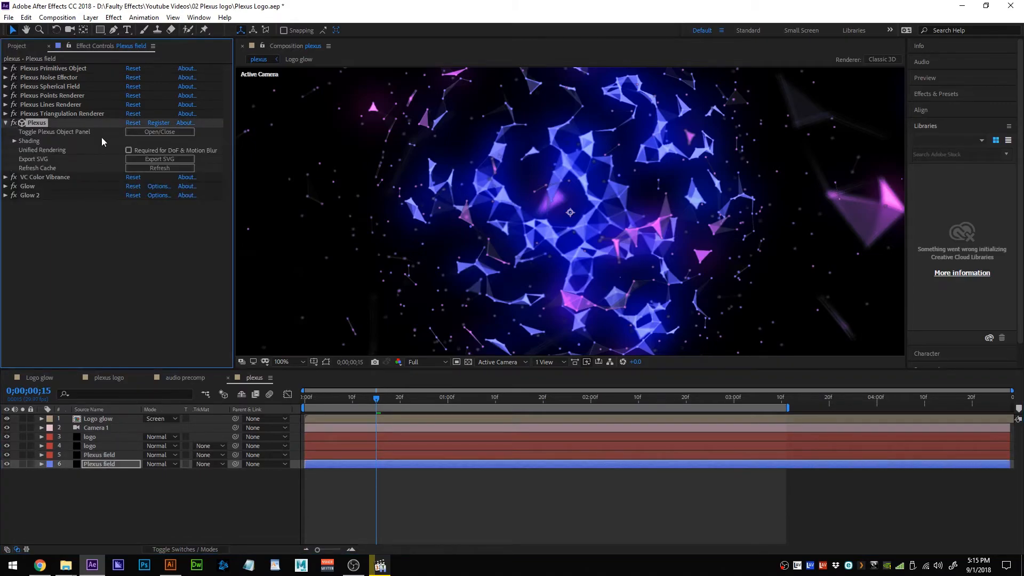
{"action": "left_click", "coordinate": [129, 150]}
{"action": "left_click", "coordinate": [146, 168]}
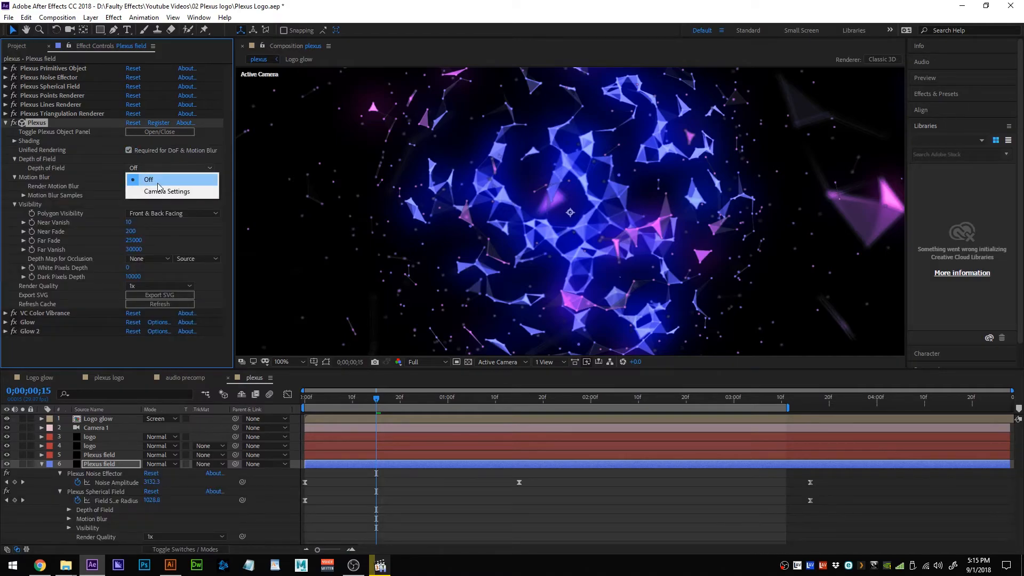
{"action": "left_click", "coordinate": [160, 191]}
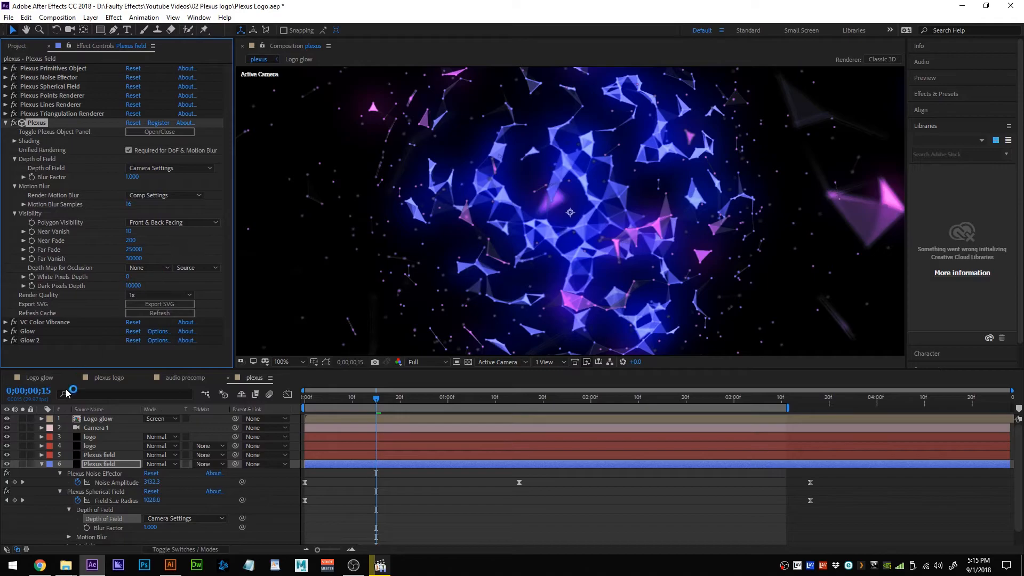
{"action": "left_click", "coordinate": [41, 463]}
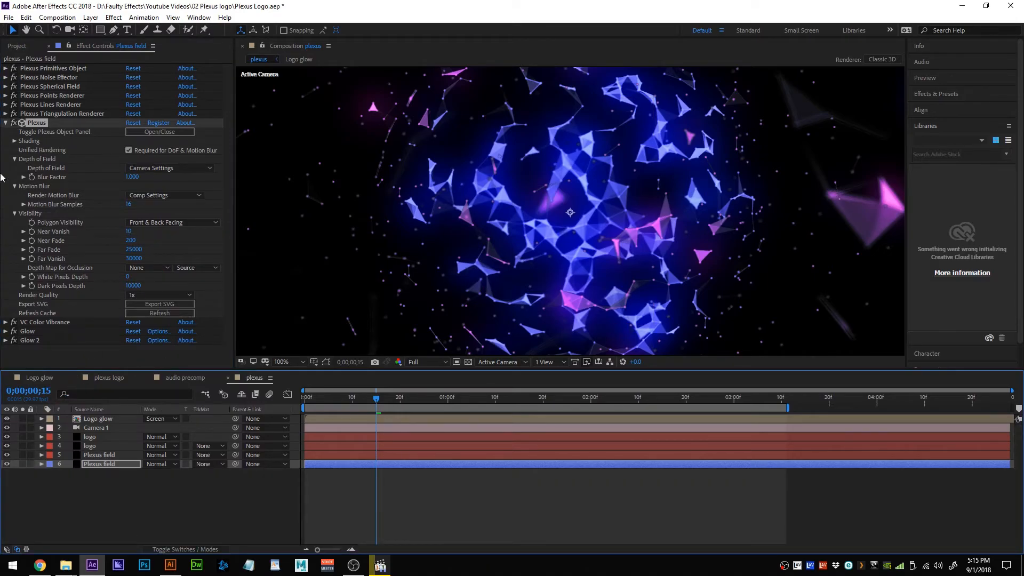
{"action": "left_click", "coordinate": [5, 122]}
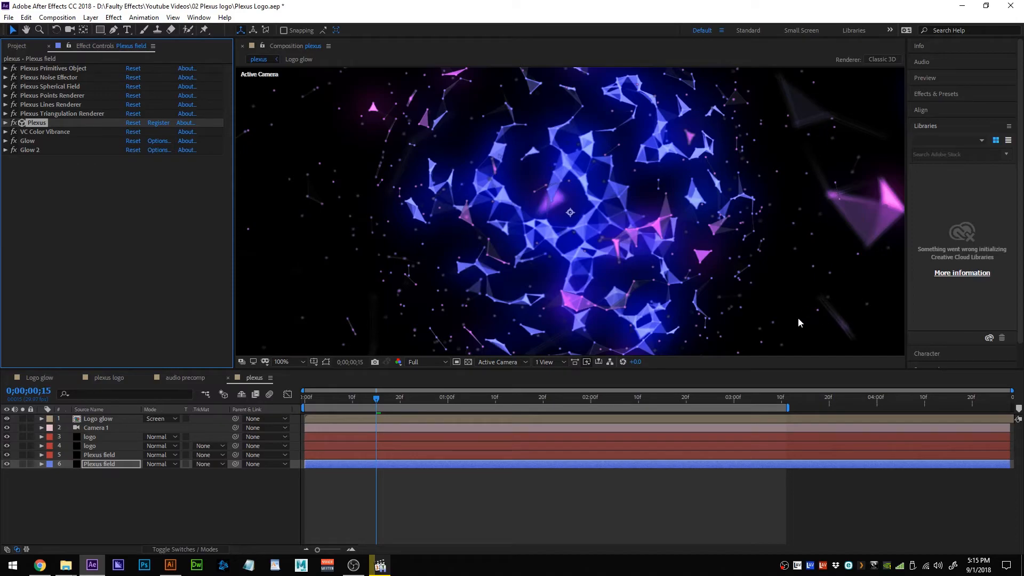
{"action": "left_click", "coordinate": [5, 122]}
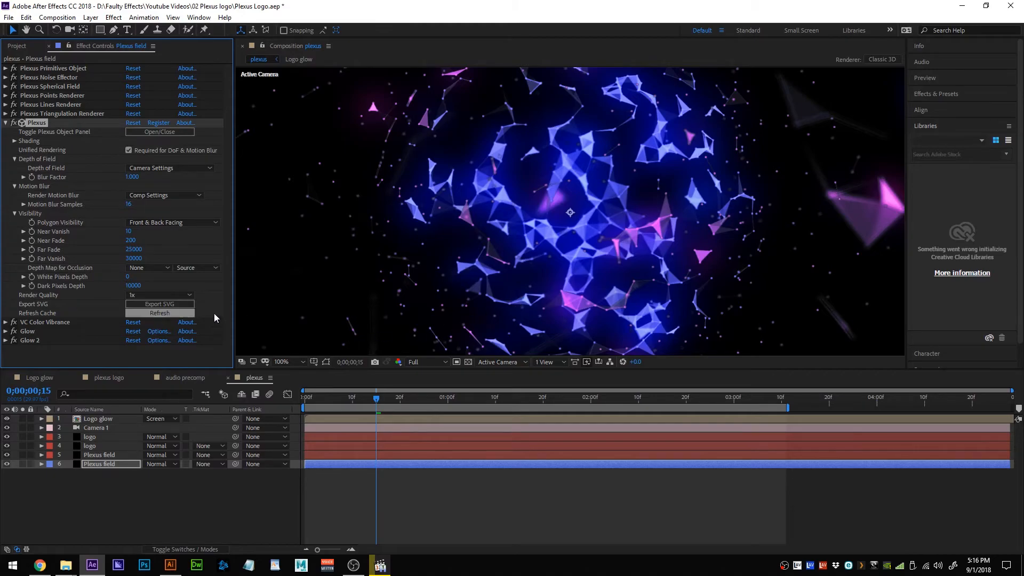
{"action": "left_click", "coordinate": [175, 295]}
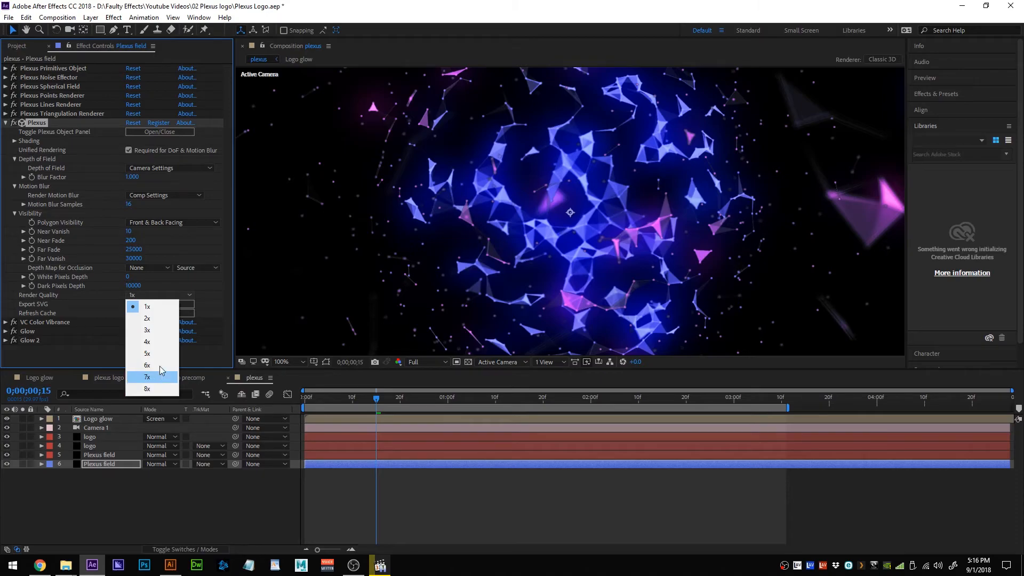
{"action": "left_click", "coordinate": [192, 292]}
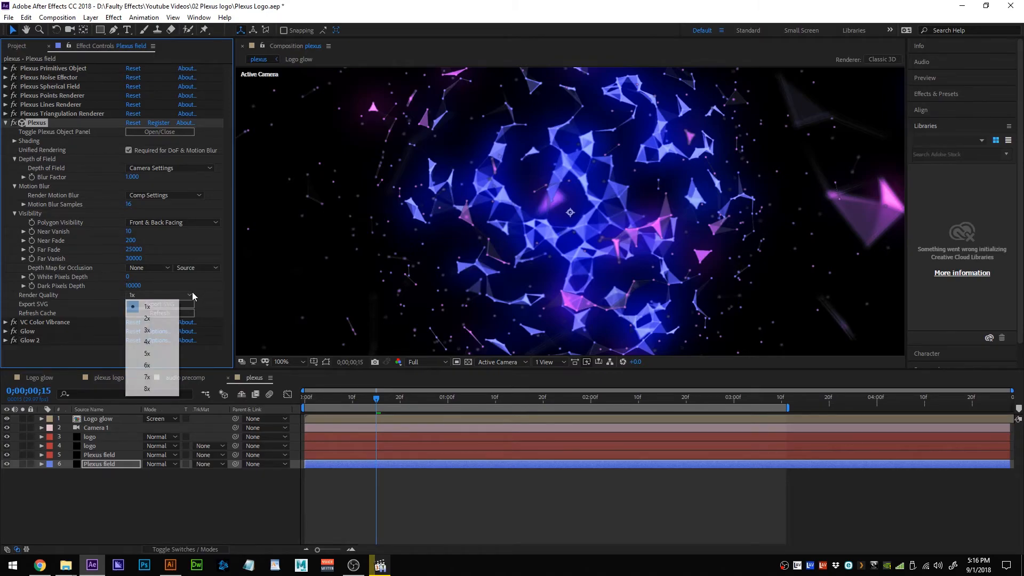
{"action": "left_click", "coordinate": [6, 123]}
{"action": "left_click", "coordinate": [5, 124]}
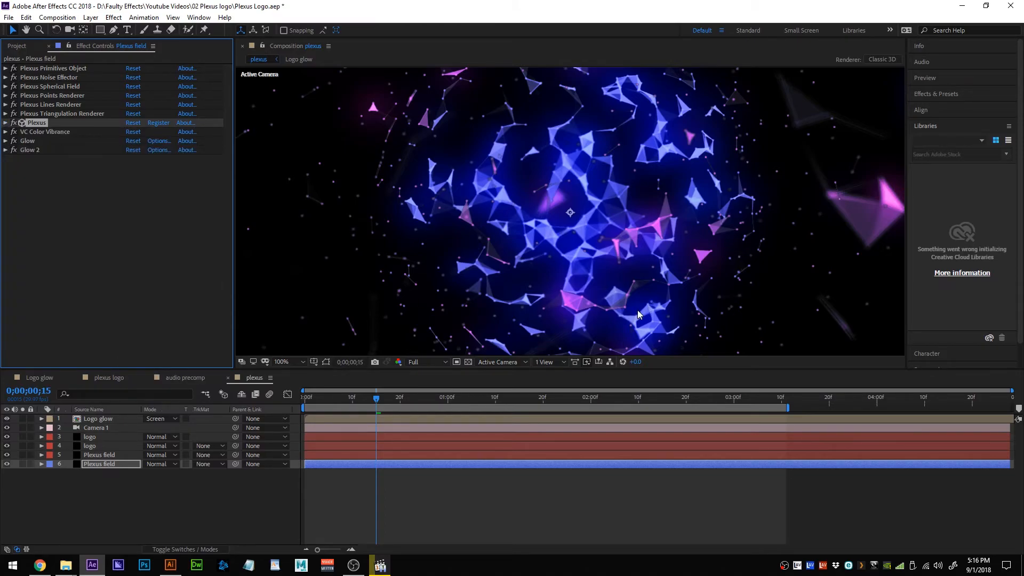
Reveal Camera 1's Focus Distance and Aperture and move the time to 0;00;03;07.
{"action": "left_click", "coordinate": [42, 427]}
{"action": "left_click", "coordinate": [95, 463]}
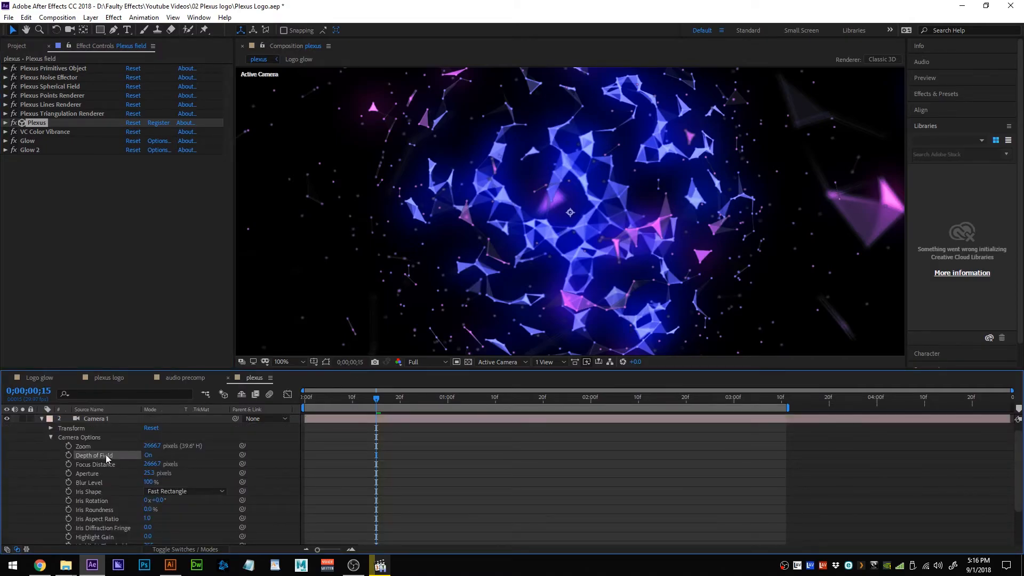
{"action": "left_click", "coordinate": [85, 473]}
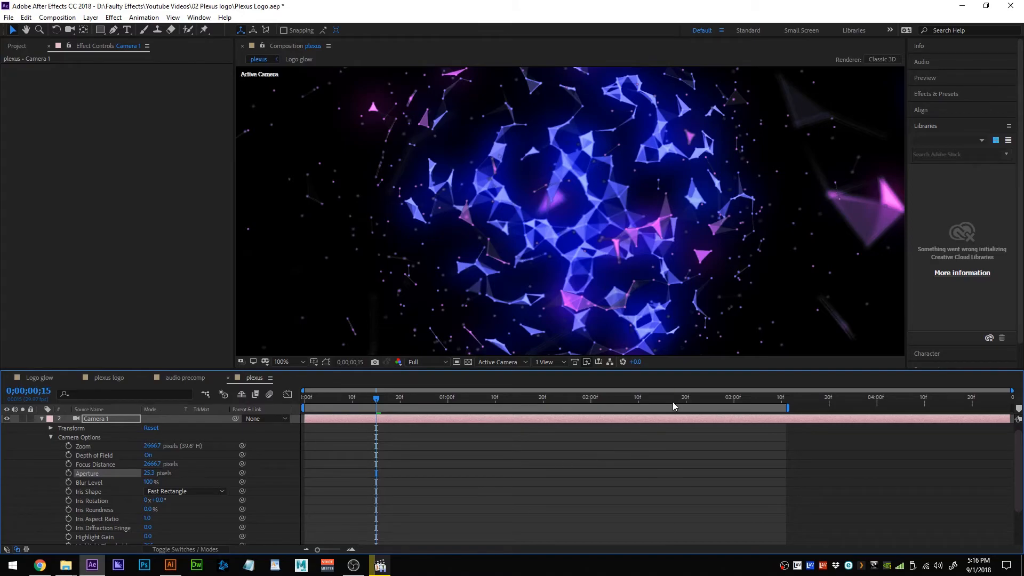
{"action": "left_click", "coordinate": [690, 401]}
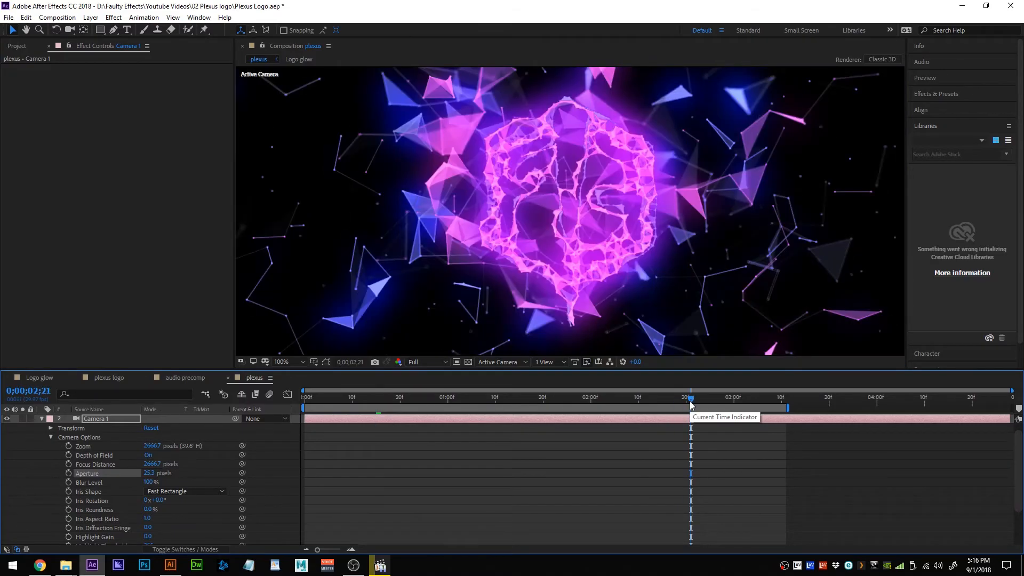
{"action": "left_click_drag", "start_coordinate": [691, 401], "coordinate": [717, 405]}
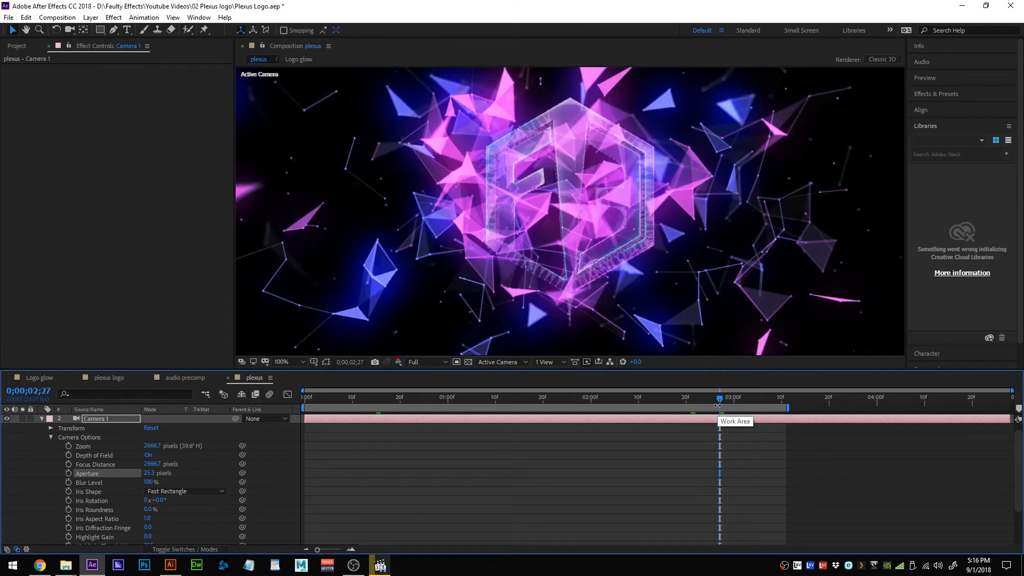
{"action": "left_click_drag", "start_coordinate": [719, 404], "coordinate": [747, 403]}
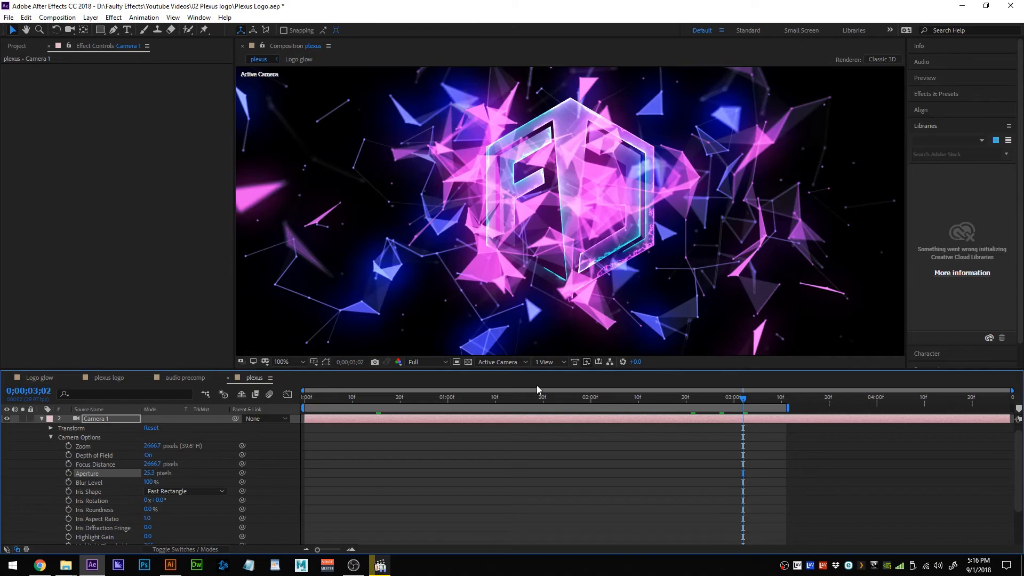
{"action": "left_click_drag", "start_coordinate": [746, 403], "coordinate": [769, 405]}
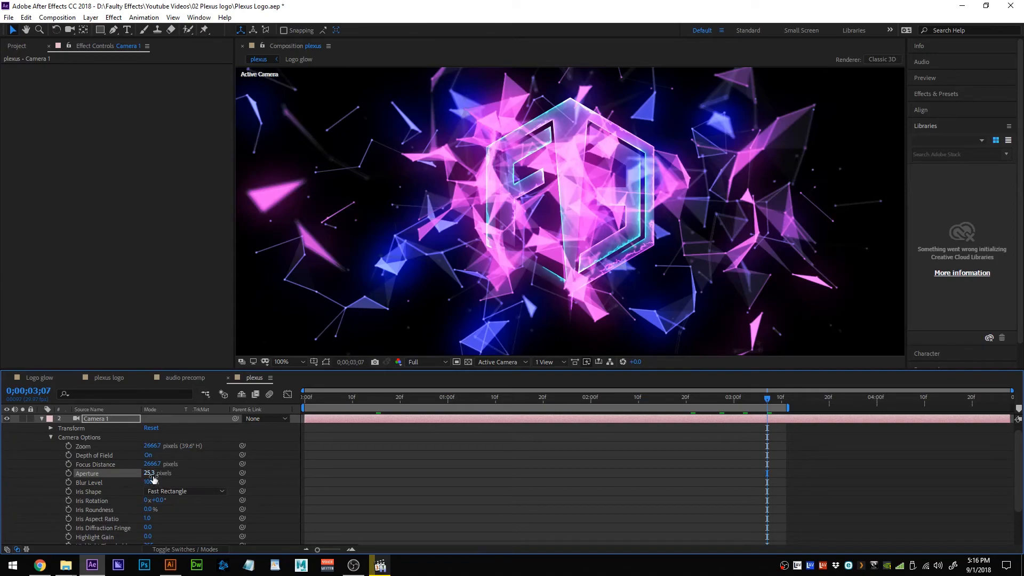
Raise Camera 1's Aperture to 48 and tune Focus Distance to about 2873.7 pixels.
{"action": "left_click_drag", "start_coordinate": [151, 476], "coordinate": [174, 478]}
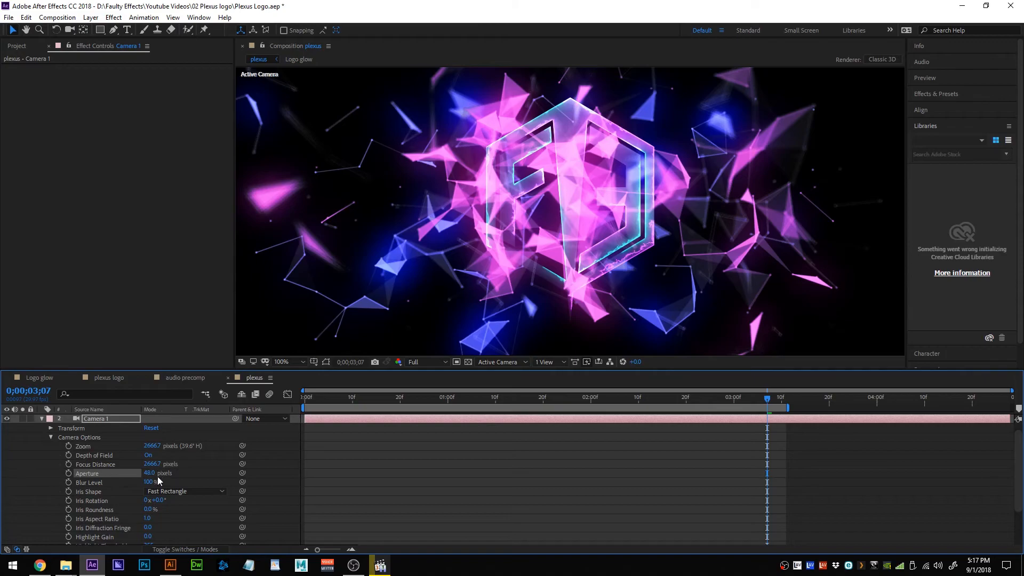
{"action": "left_click_drag", "start_coordinate": [148, 473], "coordinate": [148, 478]}
{"action": "left_click_drag", "start_coordinate": [155, 465], "coordinate": [139, 468]}
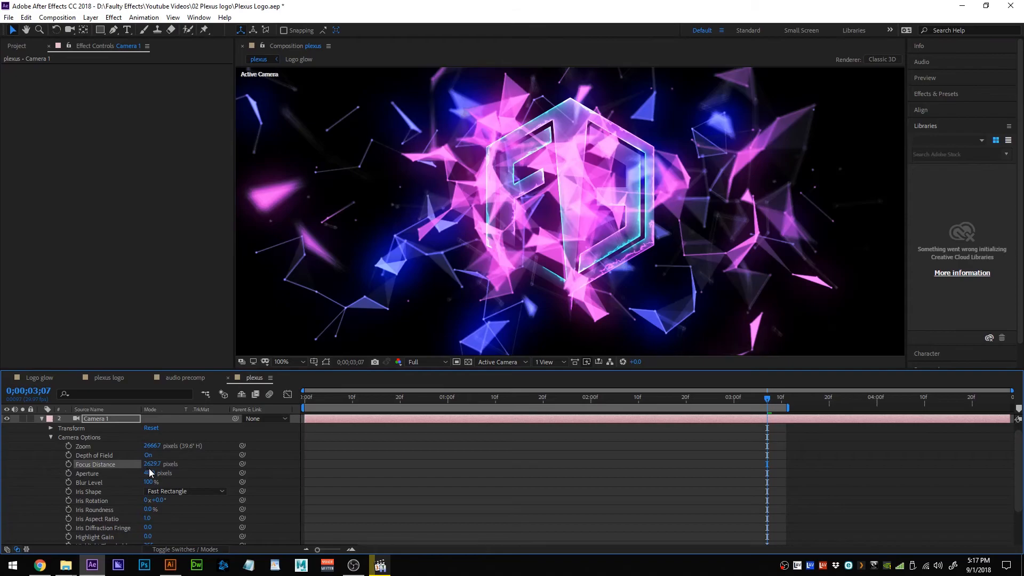
{"action": "left_click_drag", "start_coordinate": [150, 469], "coordinate": [426, 473]}
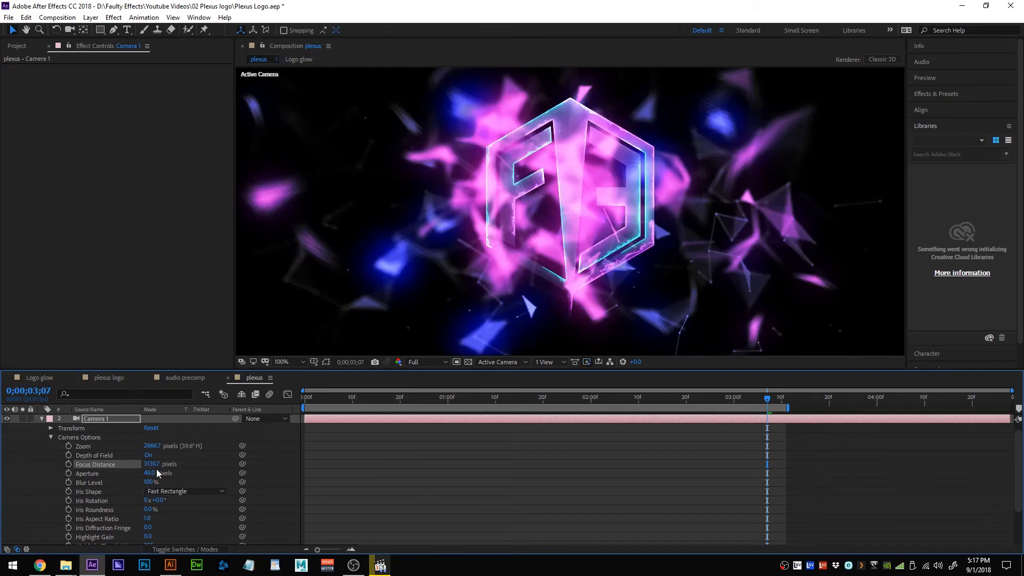
{"action": "left_click_drag", "start_coordinate": [152, 464], "coordinate": [131, 462]}
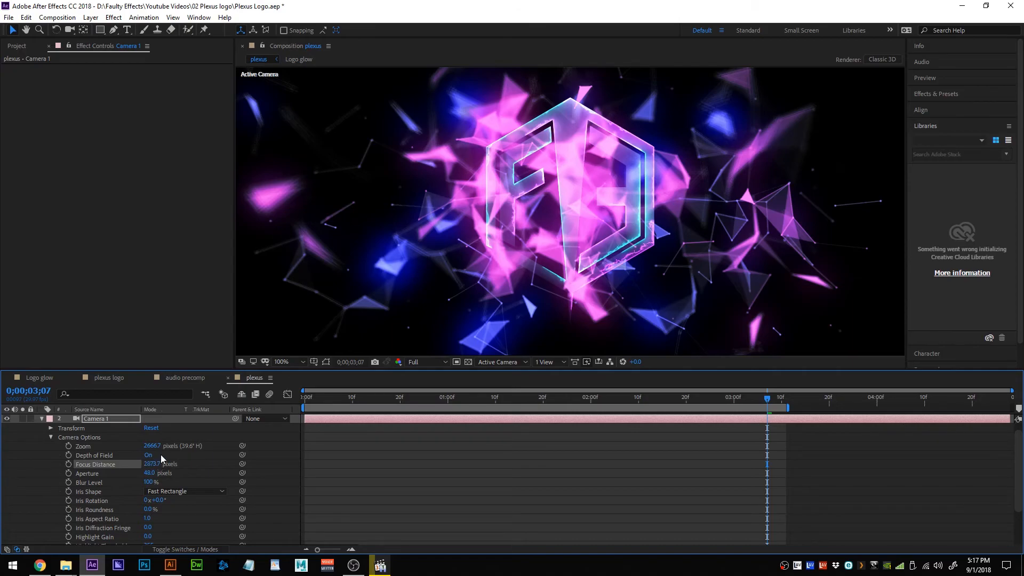
Preview from 0;00;00;00, then scrub Camera 1's Focus Distance to about 2590.7 pixels.
{"action": "key", "text": "space"}
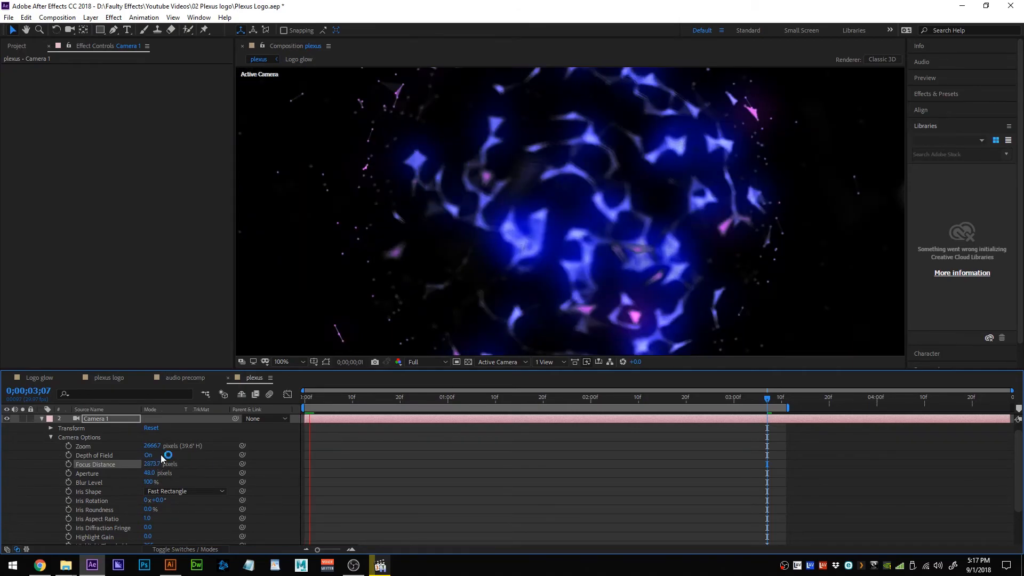
{"action": "key", "text": "space"}
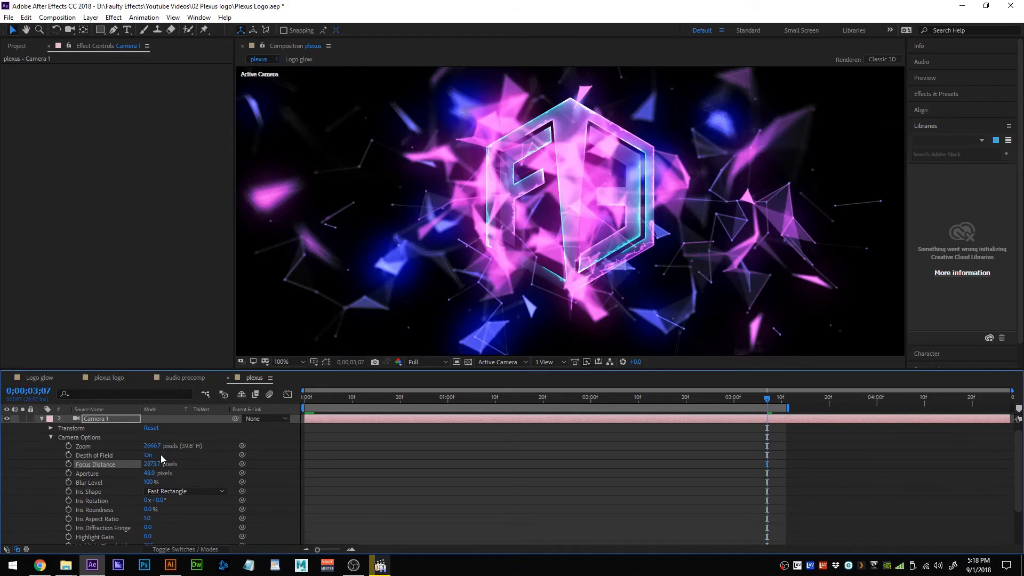
{"action": "left_click", "coordinate": [306, 399]}
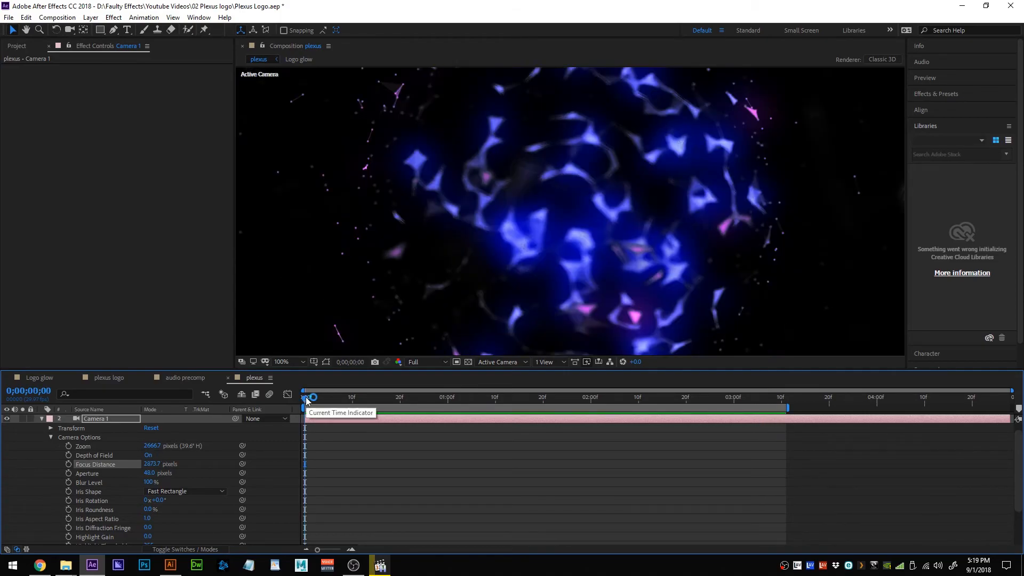
{"action": "key", "text": "space"}
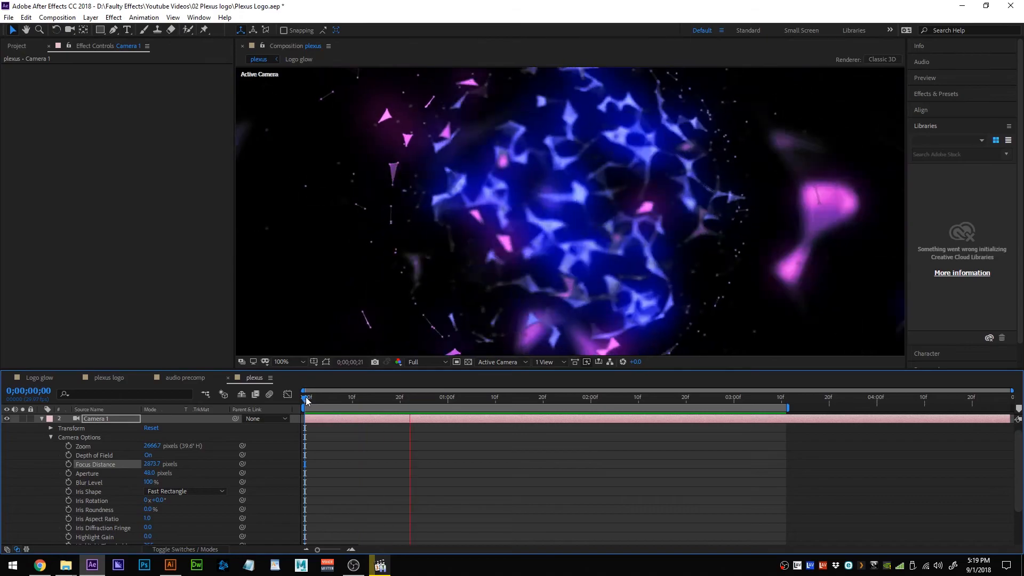
{"action": "key", "text": "space"}
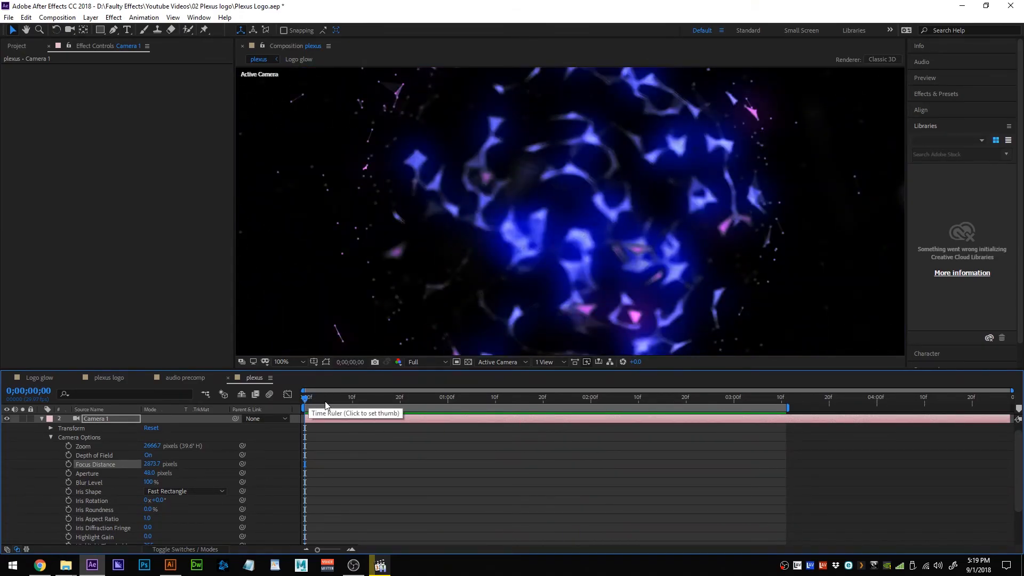
{"action": "mouse_move", "coordinate": [150, 466]}
{"action": "left_mouse_down"}
{"action": "mouse_move", "coordinate": [231, 461]}
{"action": "mouse_move", "coordinate": [87, 465]}
{"action": "mouse_move", "coordinate": [149, 468]}
{"action": "left_mouse_up"}
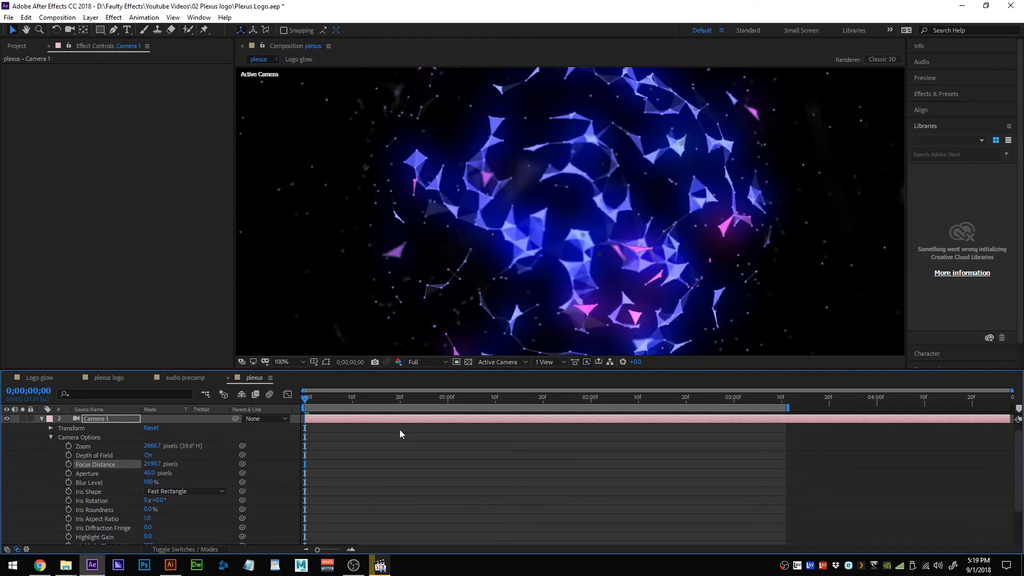
Step through the timeline from about two to just past three seconds to watch the logo form.
{"action": "left_click", "coordinate": [631, 396]}
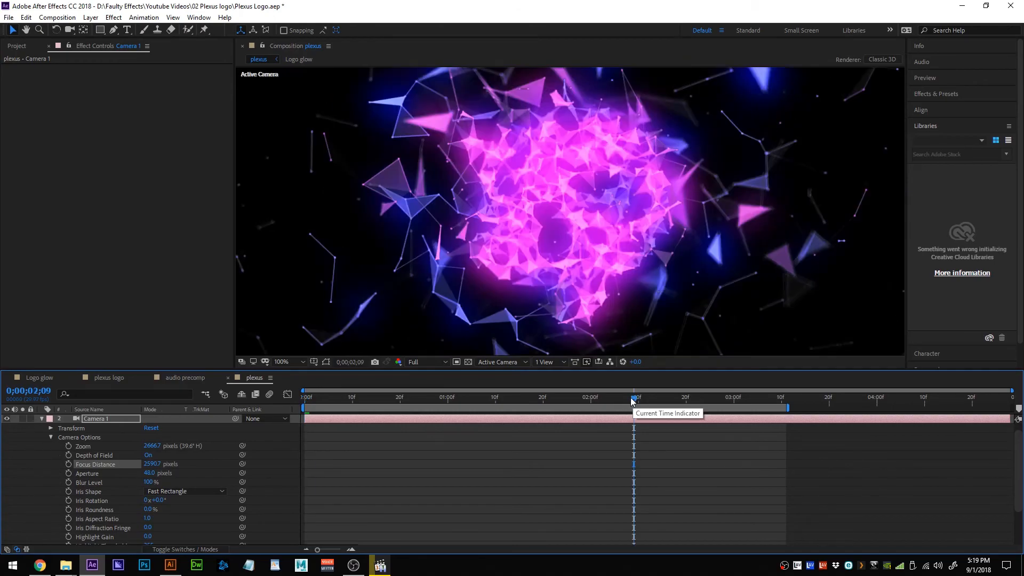
{"action": "left_click", "coordinate": [661, 398]}
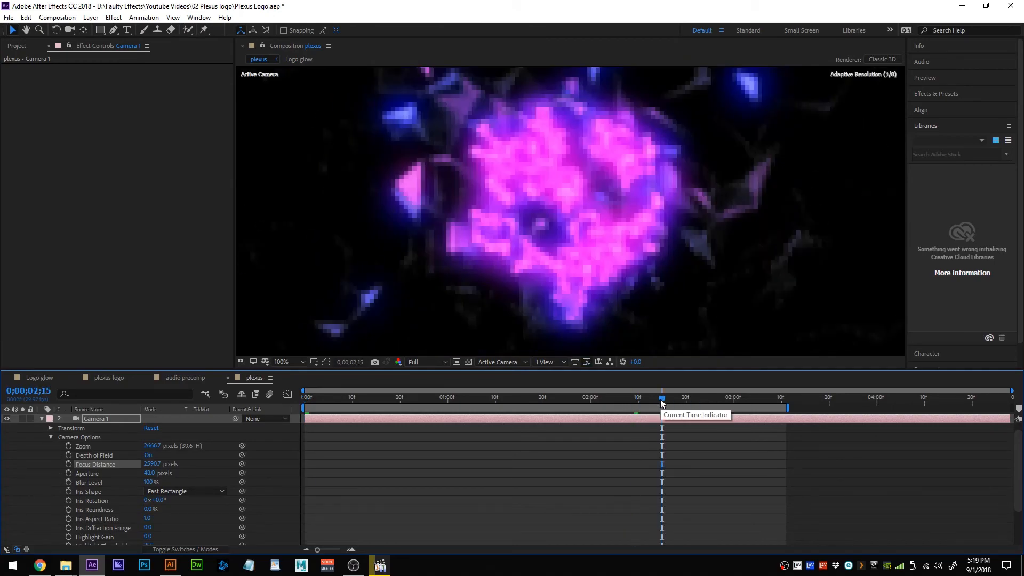
{"action": "left_click", "coordinate": [706, 401]}
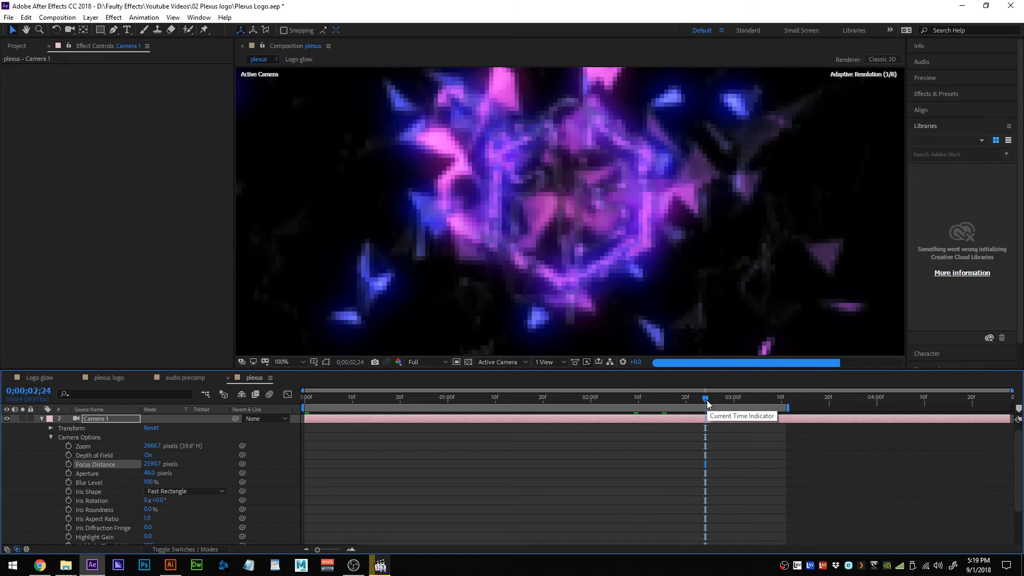
{"action": "left_click", "coordinate": [730, 398]}
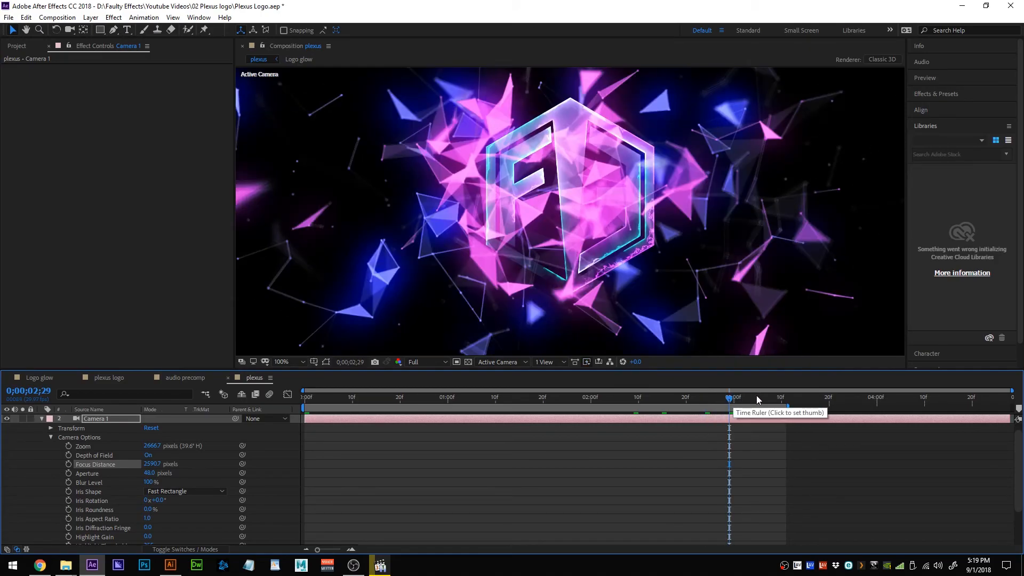
{"action": "left_click", "coordinate": [748, 398]}
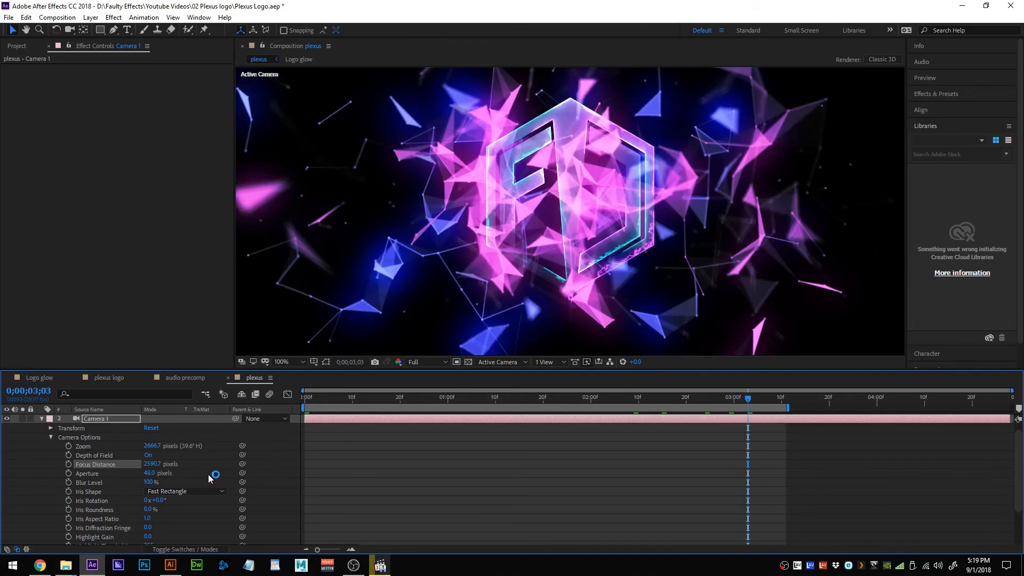
Raise Camera 1's aperture to 100.0 pixels and review the blur back toward the comp start.
{"action": "mouse_move", "coordinate": [152, 472]}
{"action": "left_mouse_down"}
{"action": "mouse_move", "coordinate": [183, 472]}
{"action": "mouse_move", "coordinate": [156, 471]}
{"action": "left_mouse_up"}
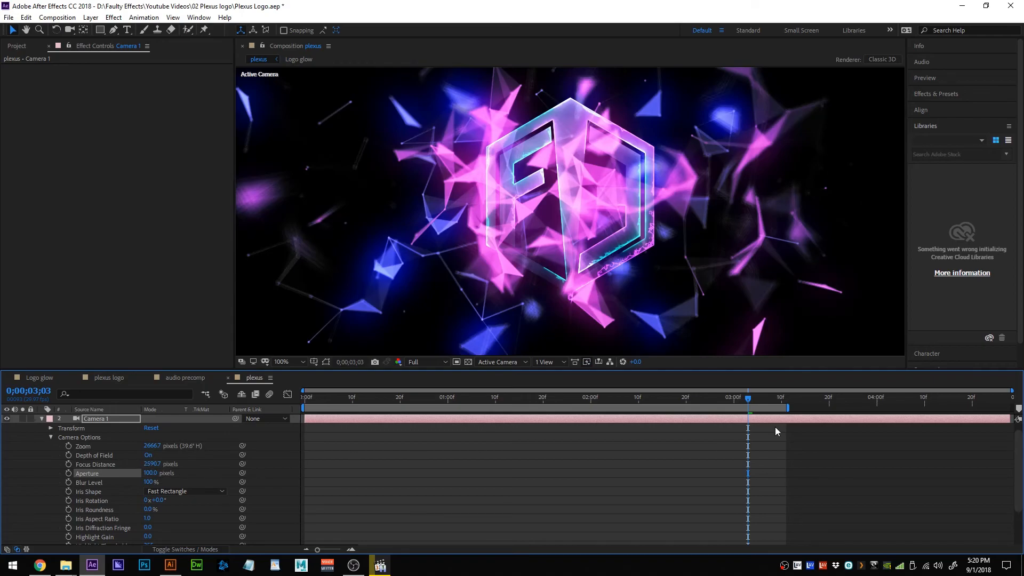
{"action": "left_click", "coordinate": [718, 401]}
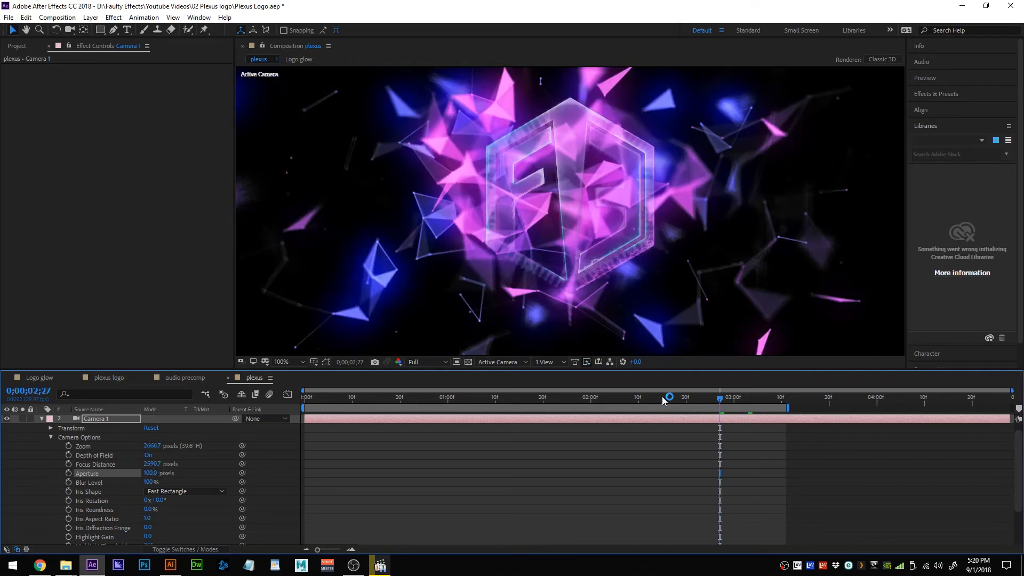
{"action": "left_click", "coordinate": [577, 398]}
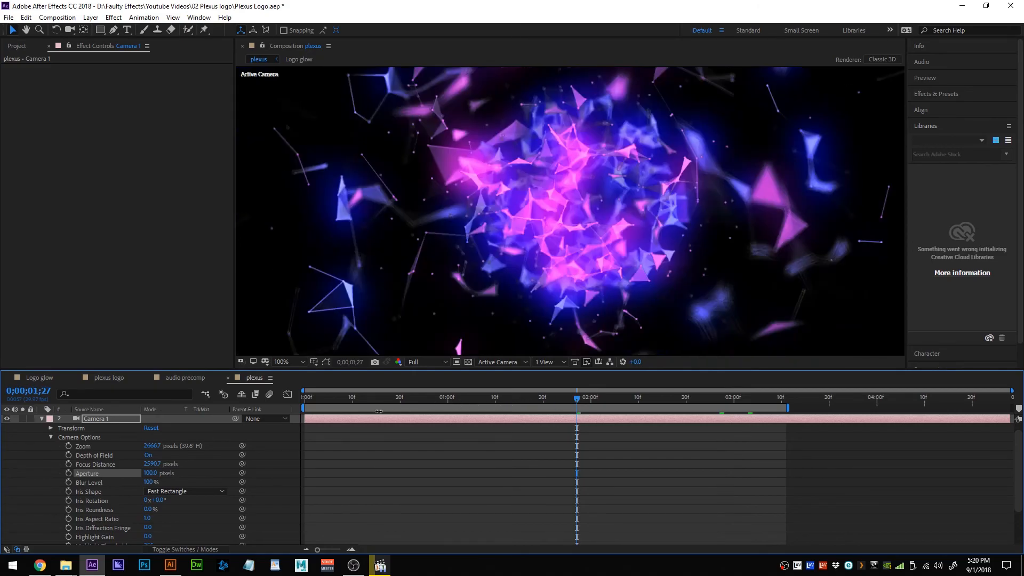
{"action": "left_click", "coordinate": [352, 398]}
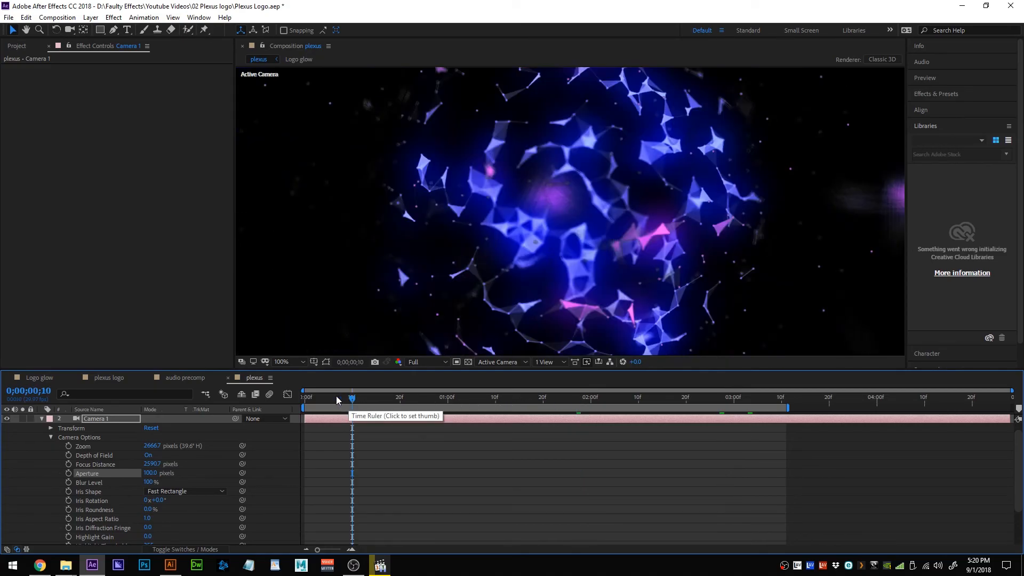
Set the Plexus render quality to 8x on both logo layers.
{"action": "left_click", "coordinate": [42, 418]}
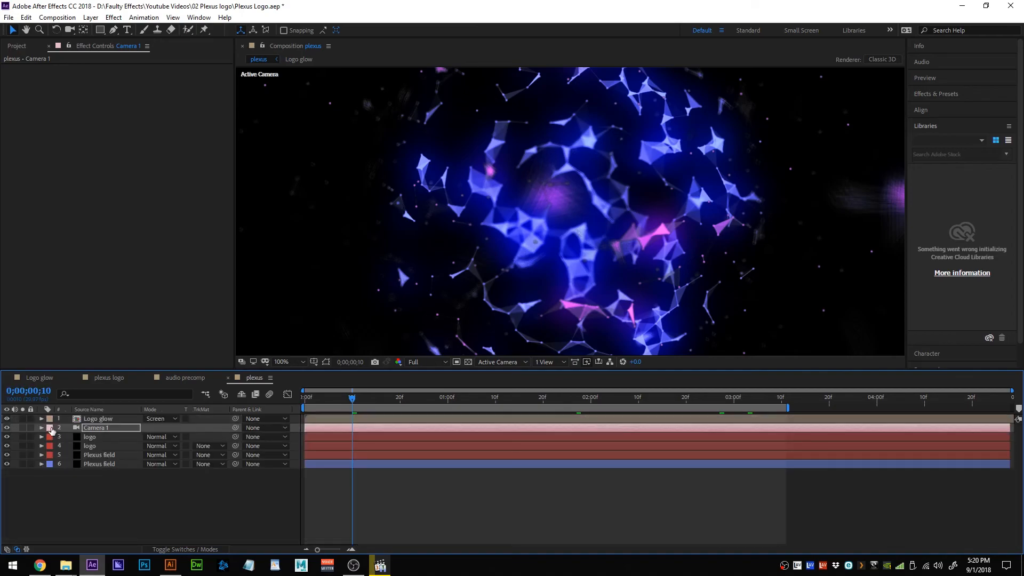
{"action": "left_click", "coordinate": [95, 438]}
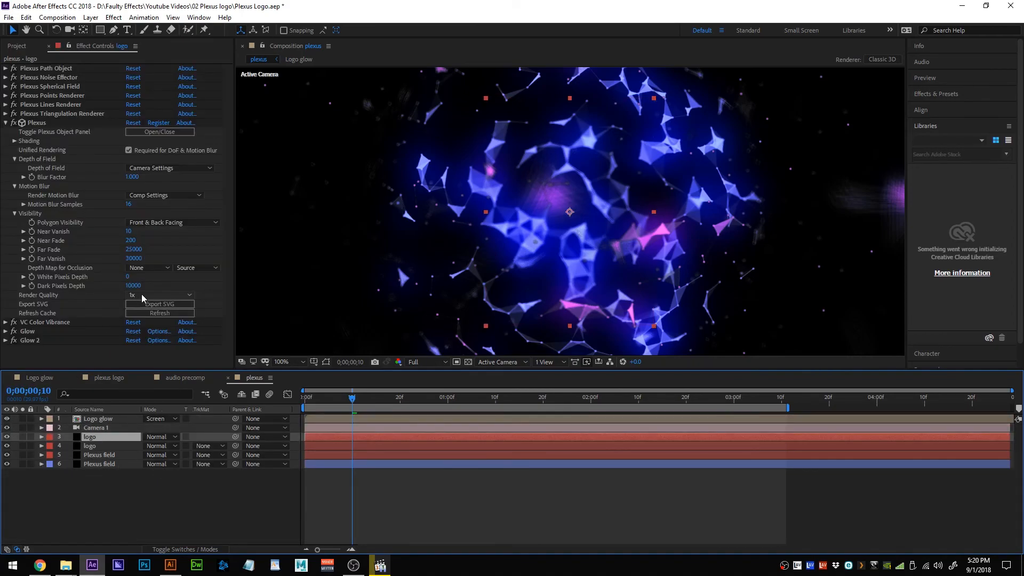
{"action": "left_click", "coordinate": [141, 294]}
{"action": "left_click", "coordinate": [147, 388]}
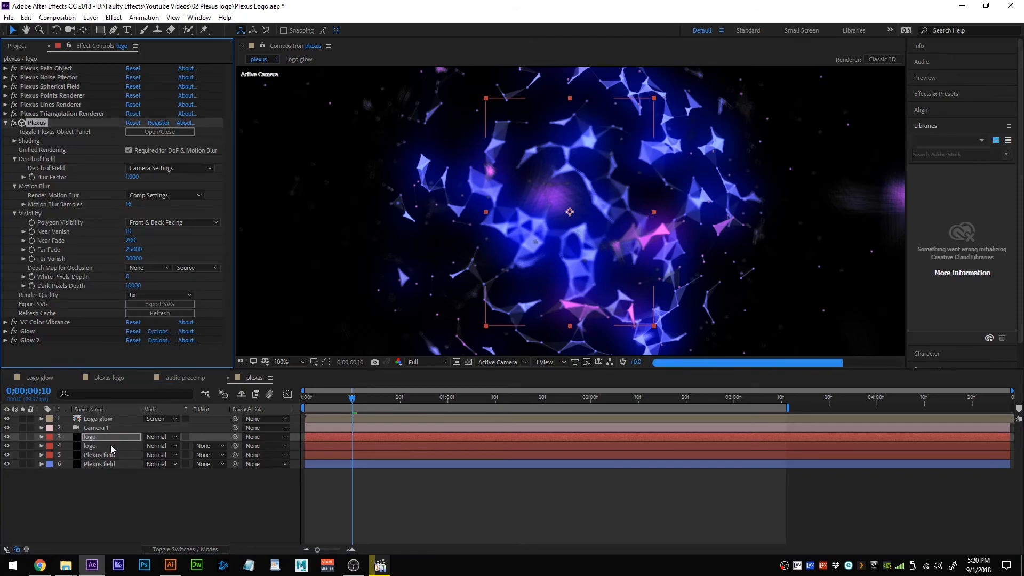
{"action": "left_click", "coordinate": [111, 445]}
{"action": "left_click", "coordinate": [142, 294]}
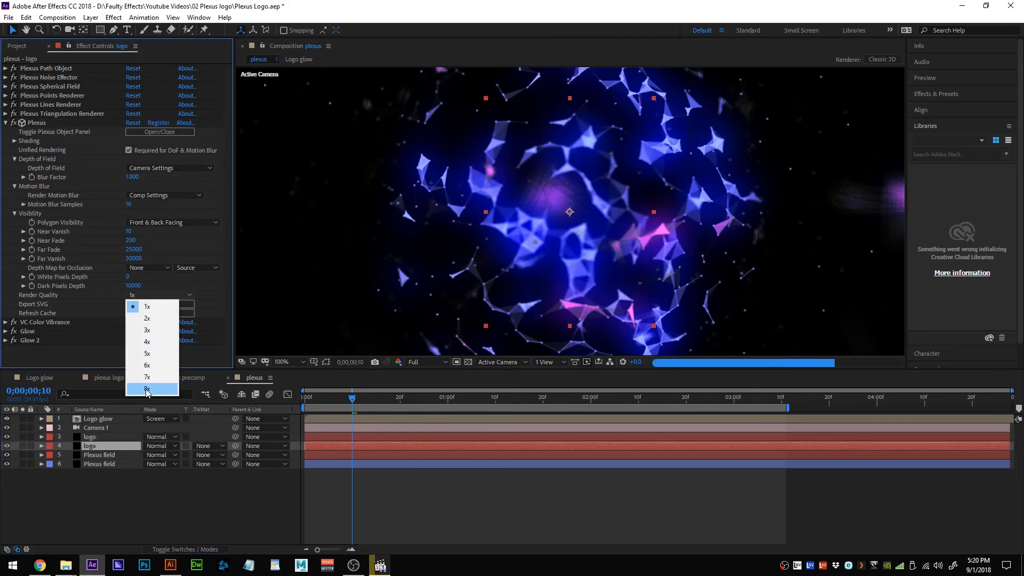
{"action": "left_click", "coordinate": [147, 388]}
Set Plexus render quality to 8x on both Plexus field layers and check frame 25.
{"action": "left_click", "coordinate": [110, 455]}
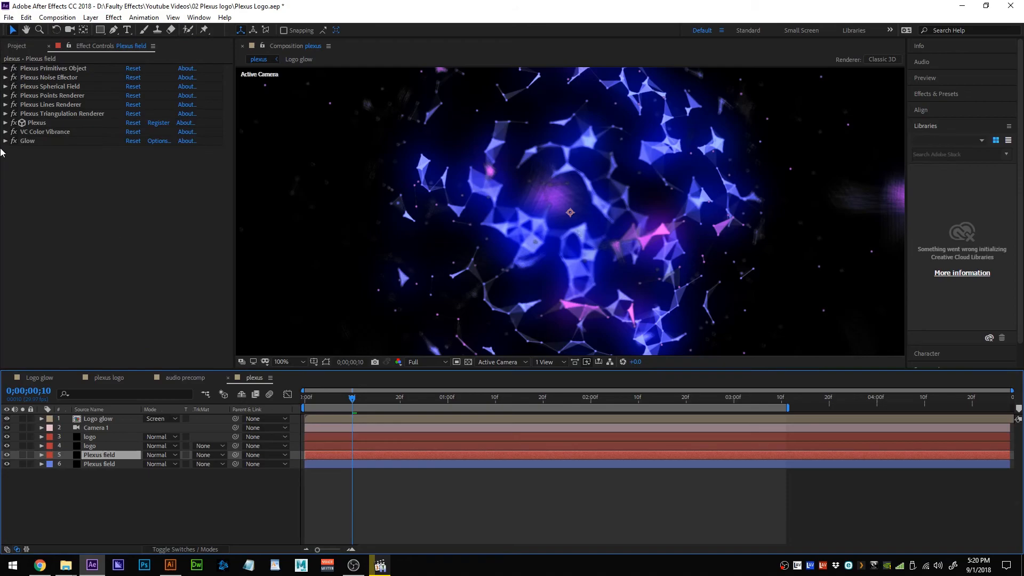
{"action": "left_click", "coordinate": [5, 123]}
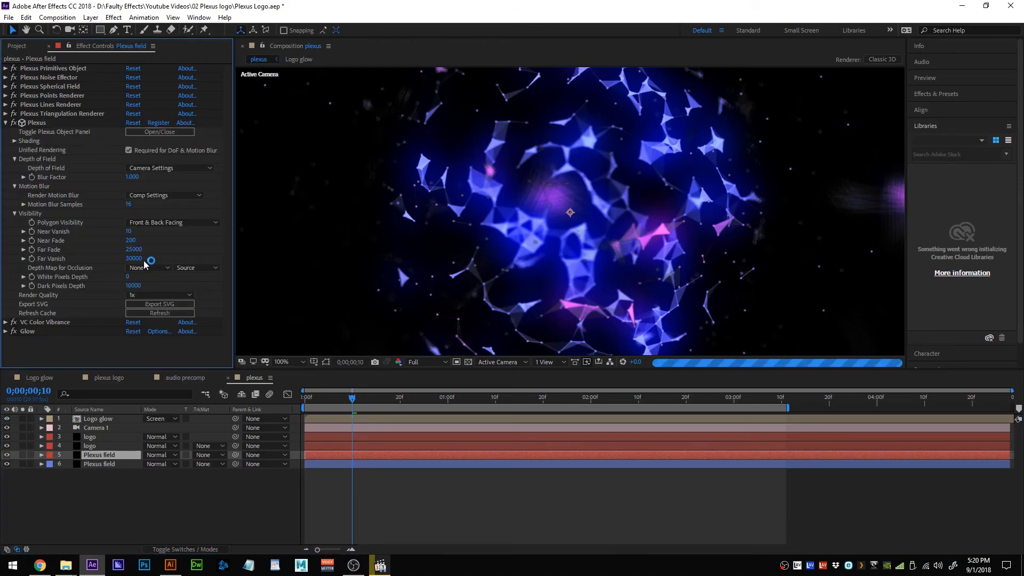
{"action": "left_click", "coordinate": [148, 295]}
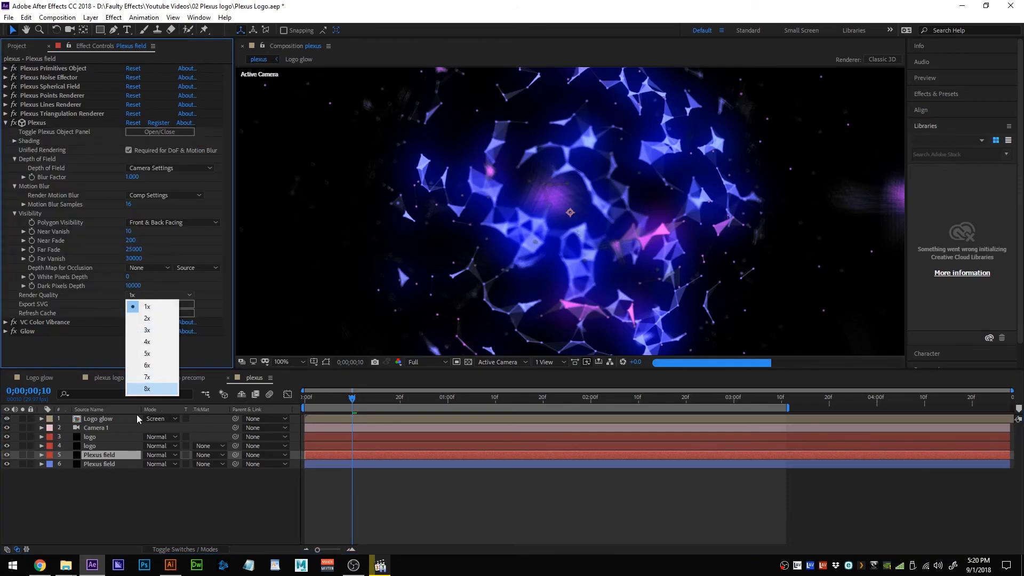
{"action": "left_click", "coordinate": [114, 458]}
{"action": "left_click", "coordinate": [110, 464]}
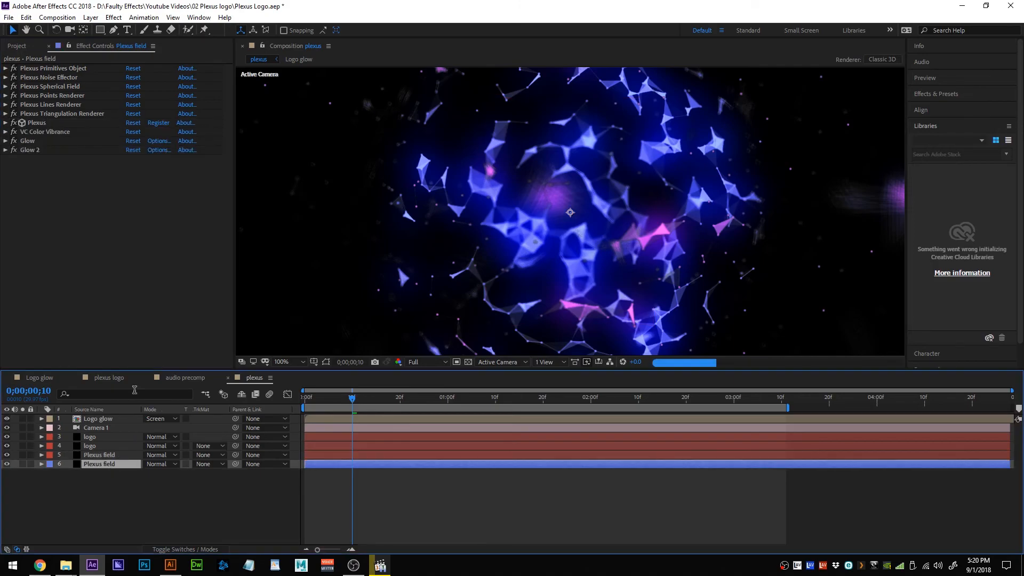
{"action": "left_click", "coordinate": [6, 124]}
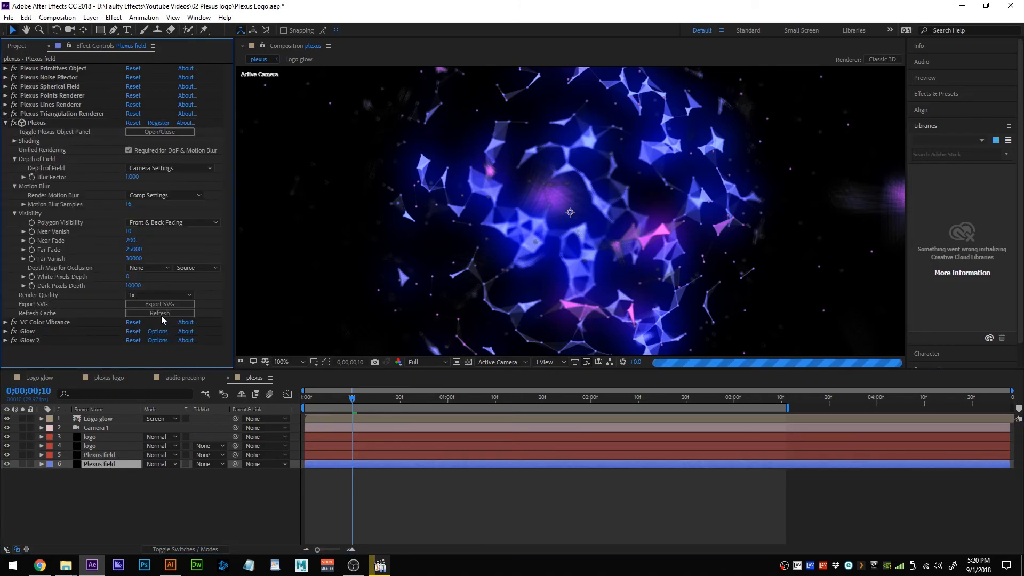
{"action": "left_click", "coordinate": [166, 295]}
{"action": "left_click", "coordinate": [152, 389]}
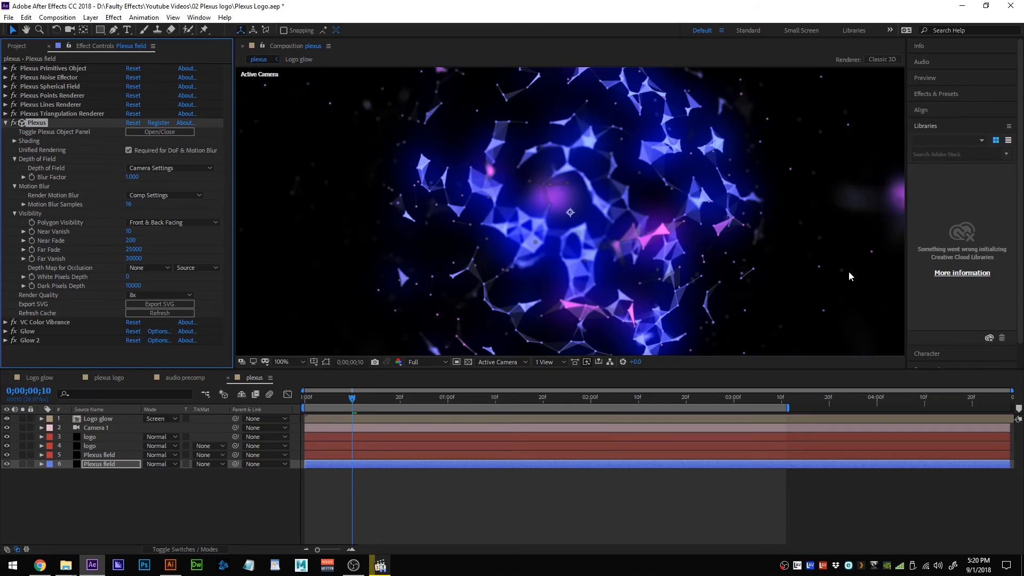
{"action": "left_click", "coordinate": [425, 400]}
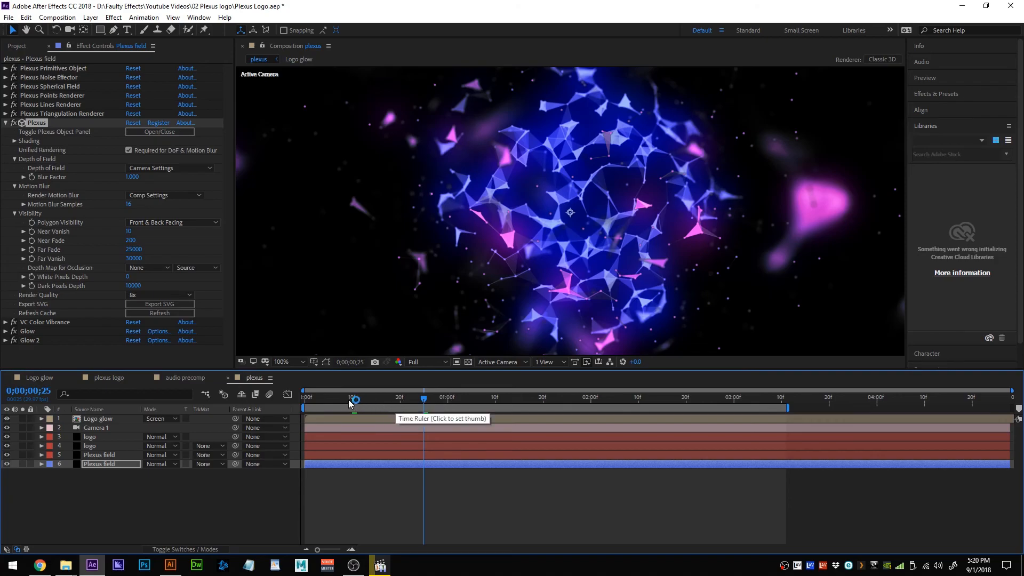
{"action": "left_click_drag", "start_coordinate": [312, 398], "coordinate": [296, 401]}
{"action": "key", "text": "space"}
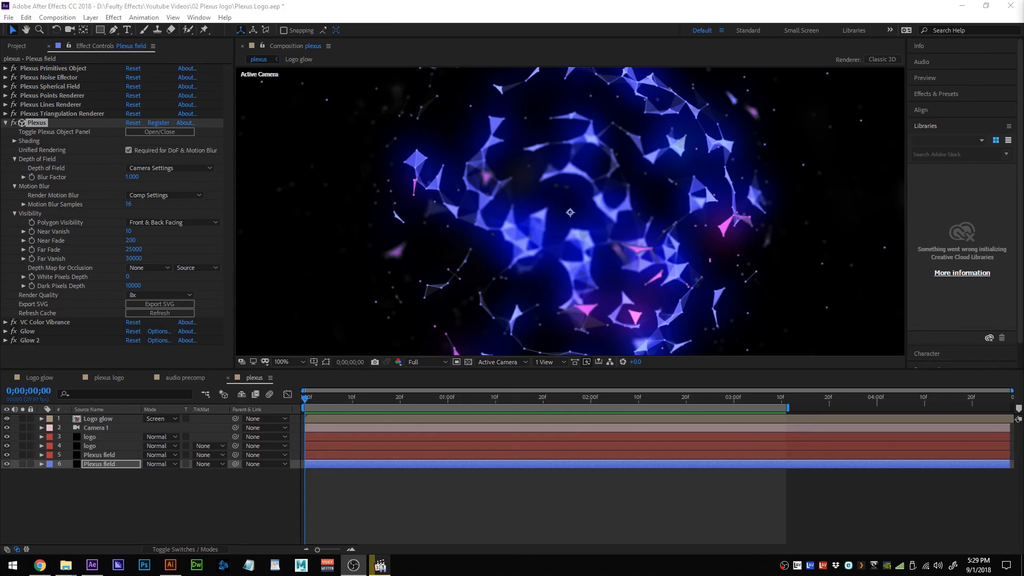
{"action": "left_click_drag", "start_coordinate": [391, 398], "coordinate": [386, 398]}
{"action": "key", "text": "space"}
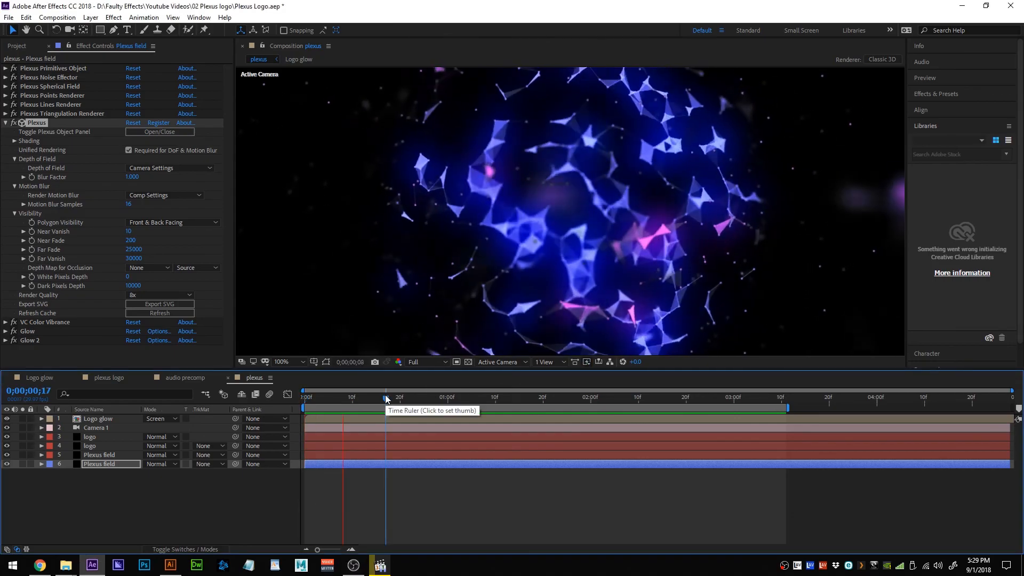